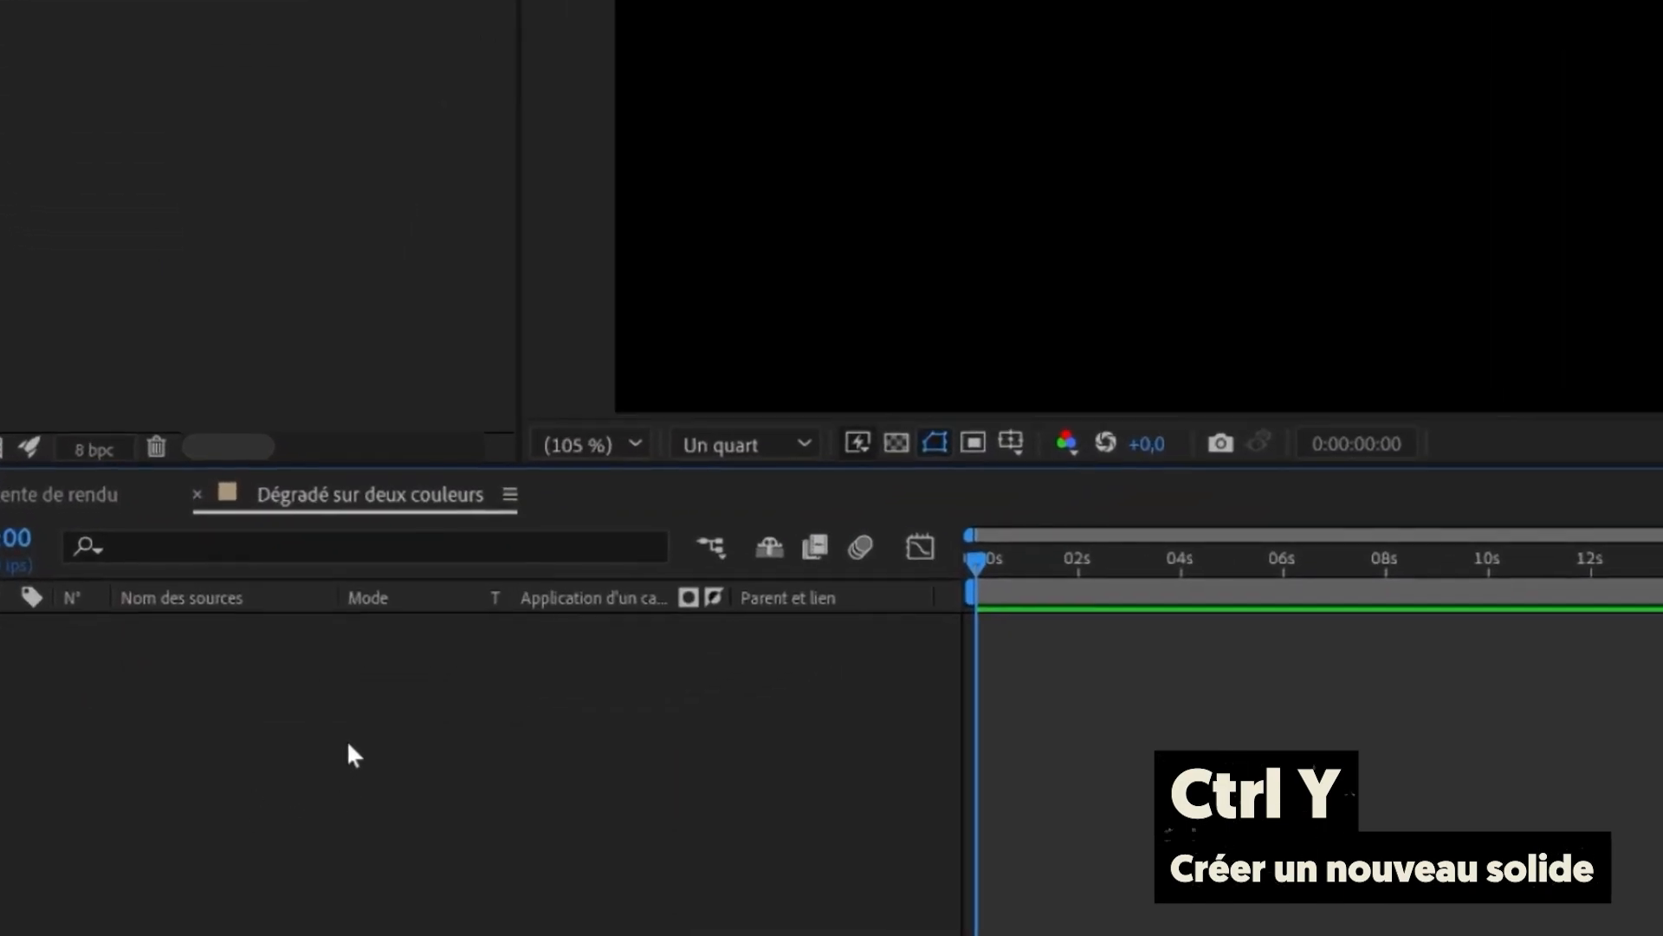
- Create a new composition-sized solid layer named "Dégradé"
right_click(289, 818)
mouse_move(352, 553)
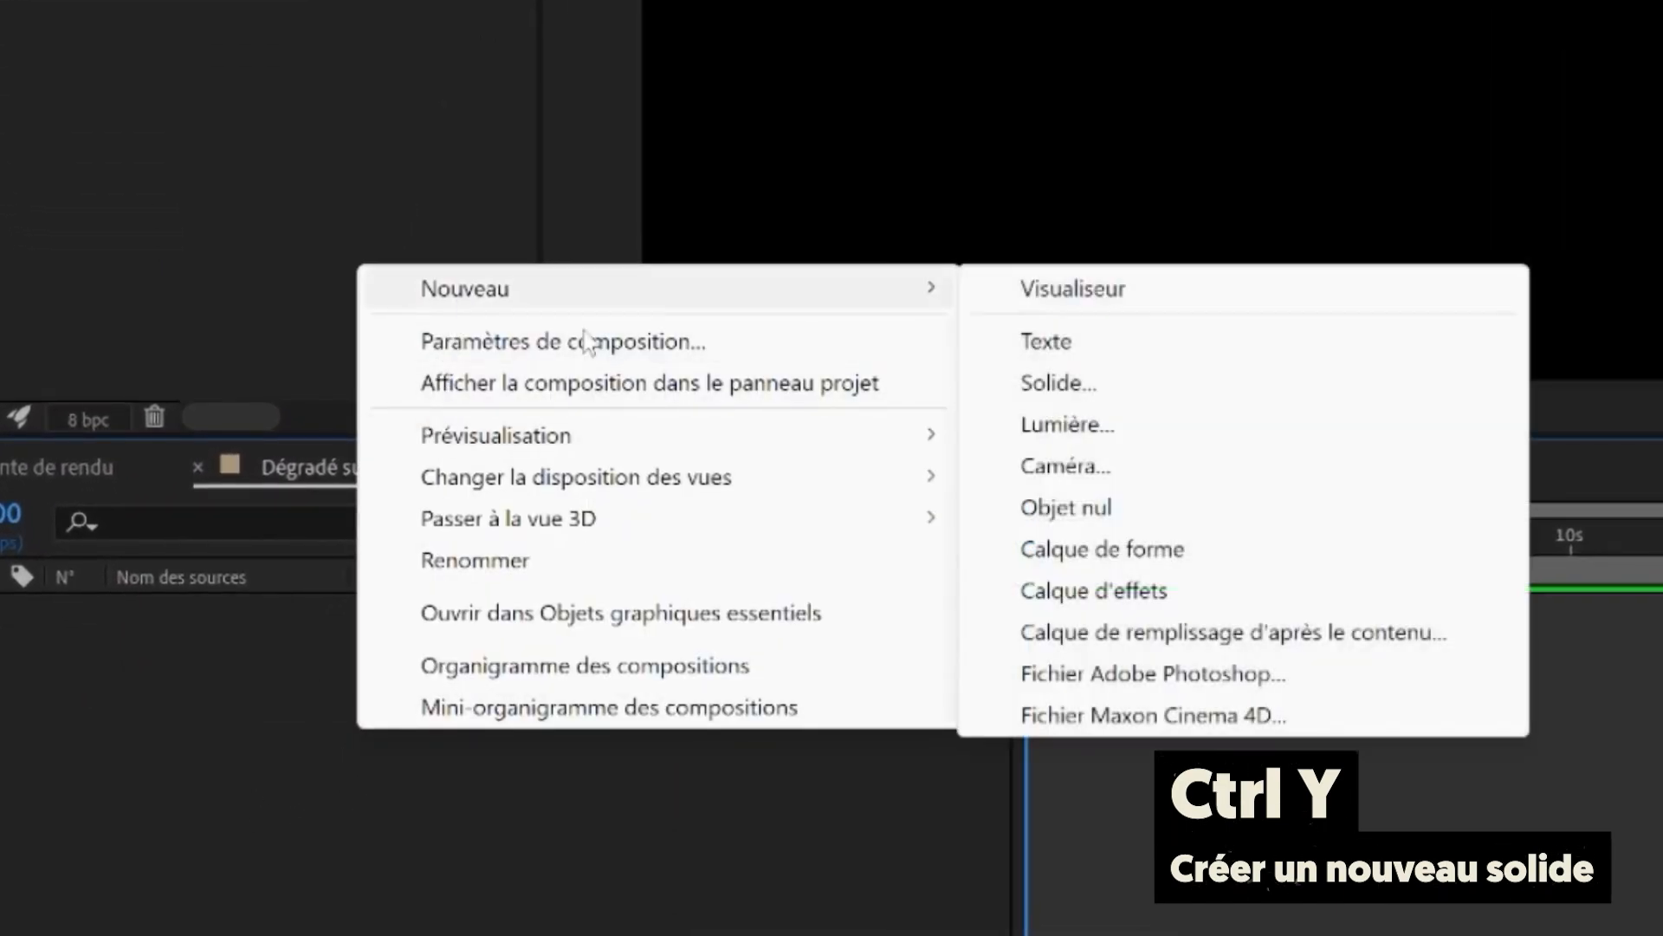
click(918, 518)
text(Dégradé)
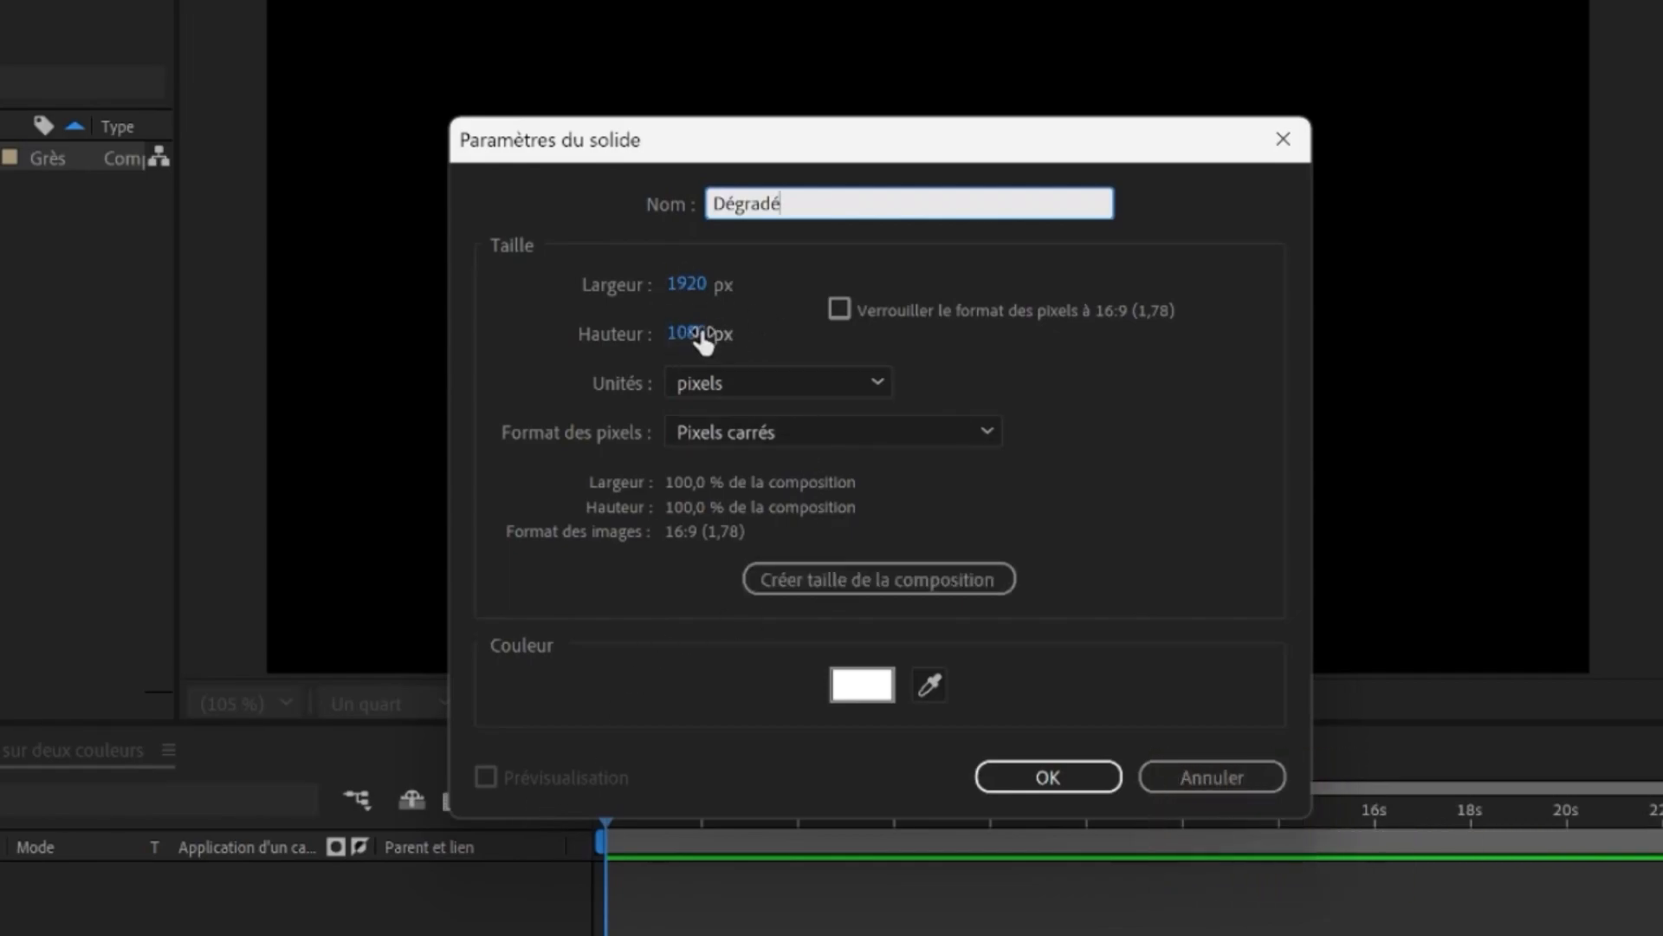
click(861, 577)
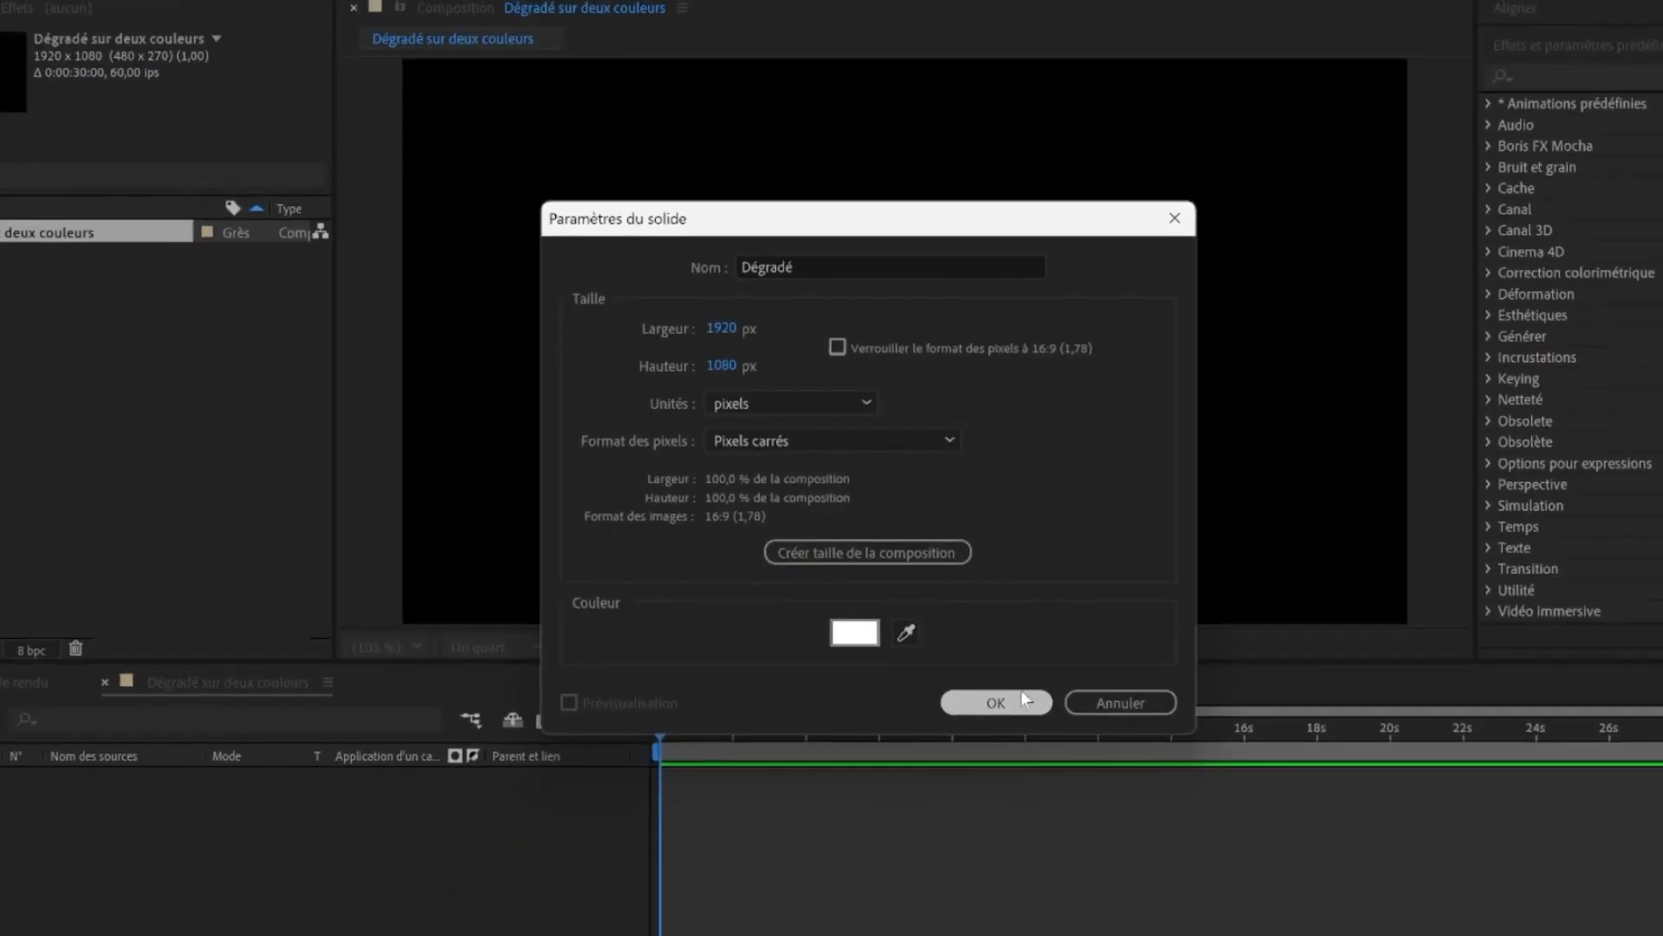
click(1048, 776)
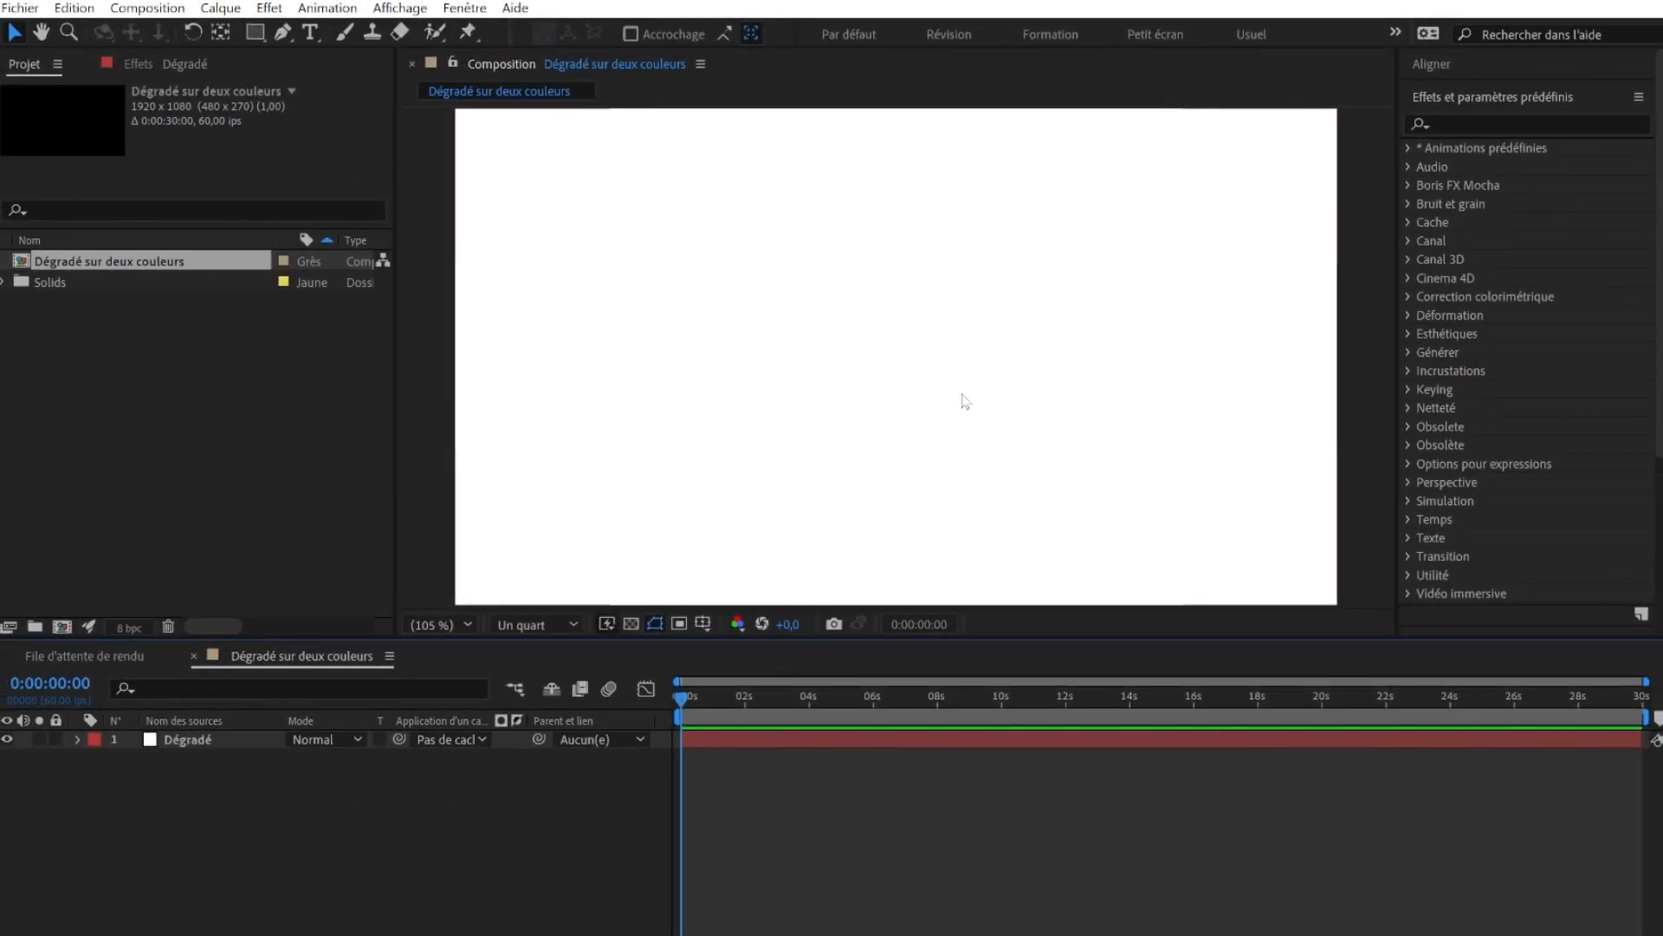
- Search the effects for "gamme des" and apply Gamme des dégradés to the Dégradé layer
click(1462, 102)
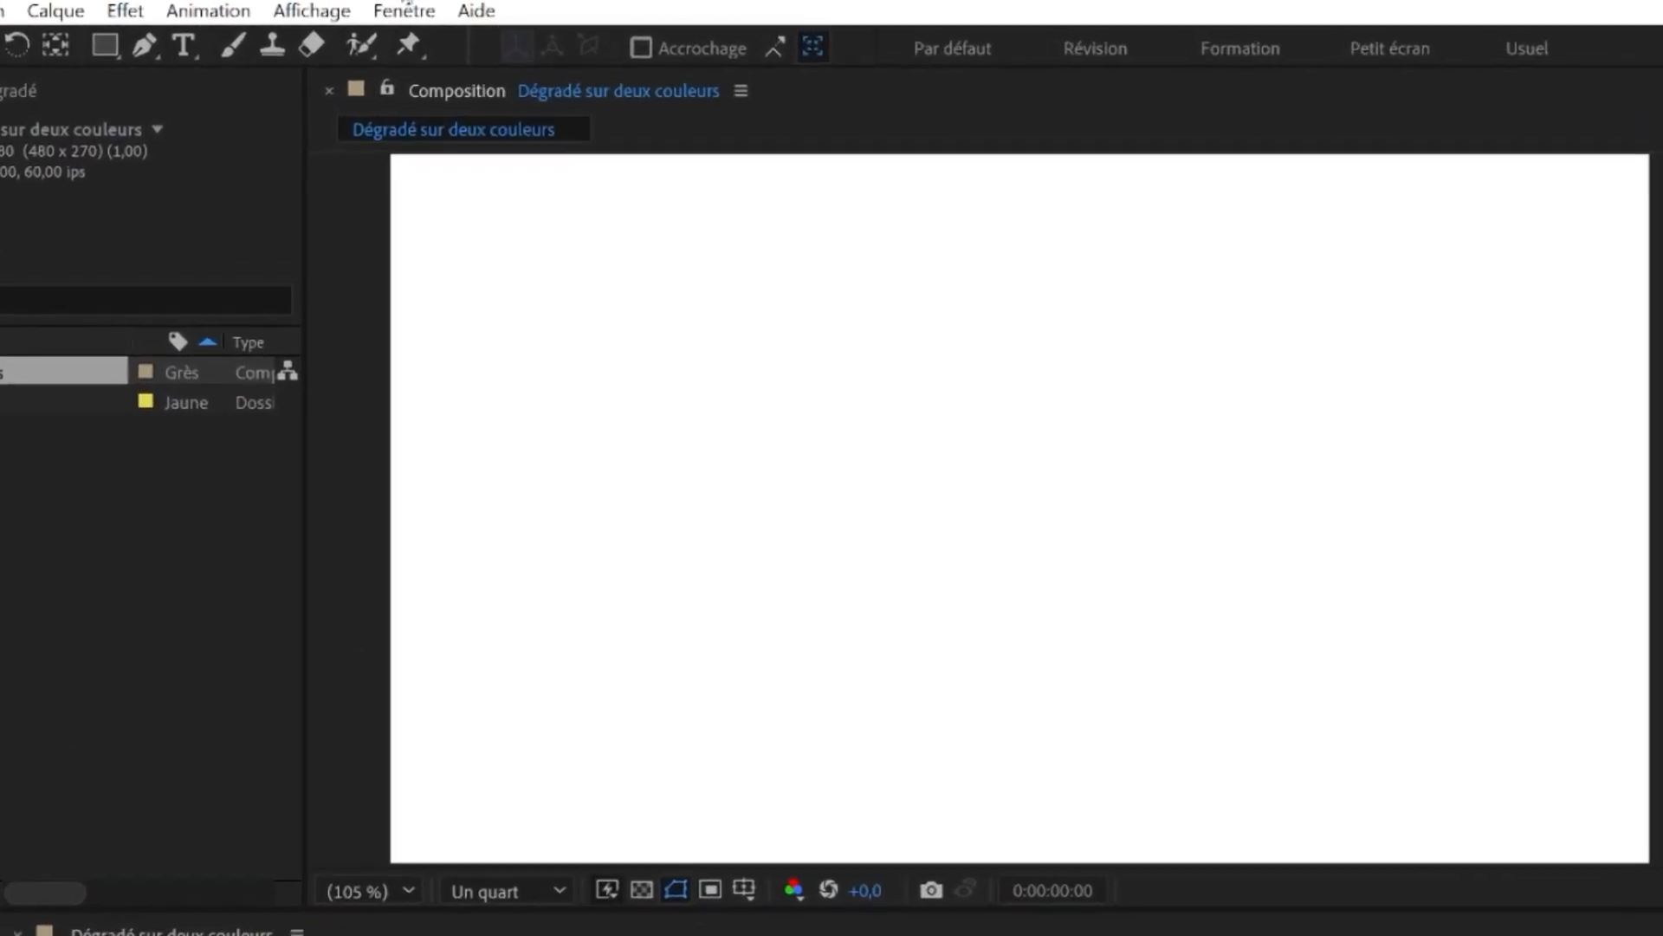
click(464, 8)
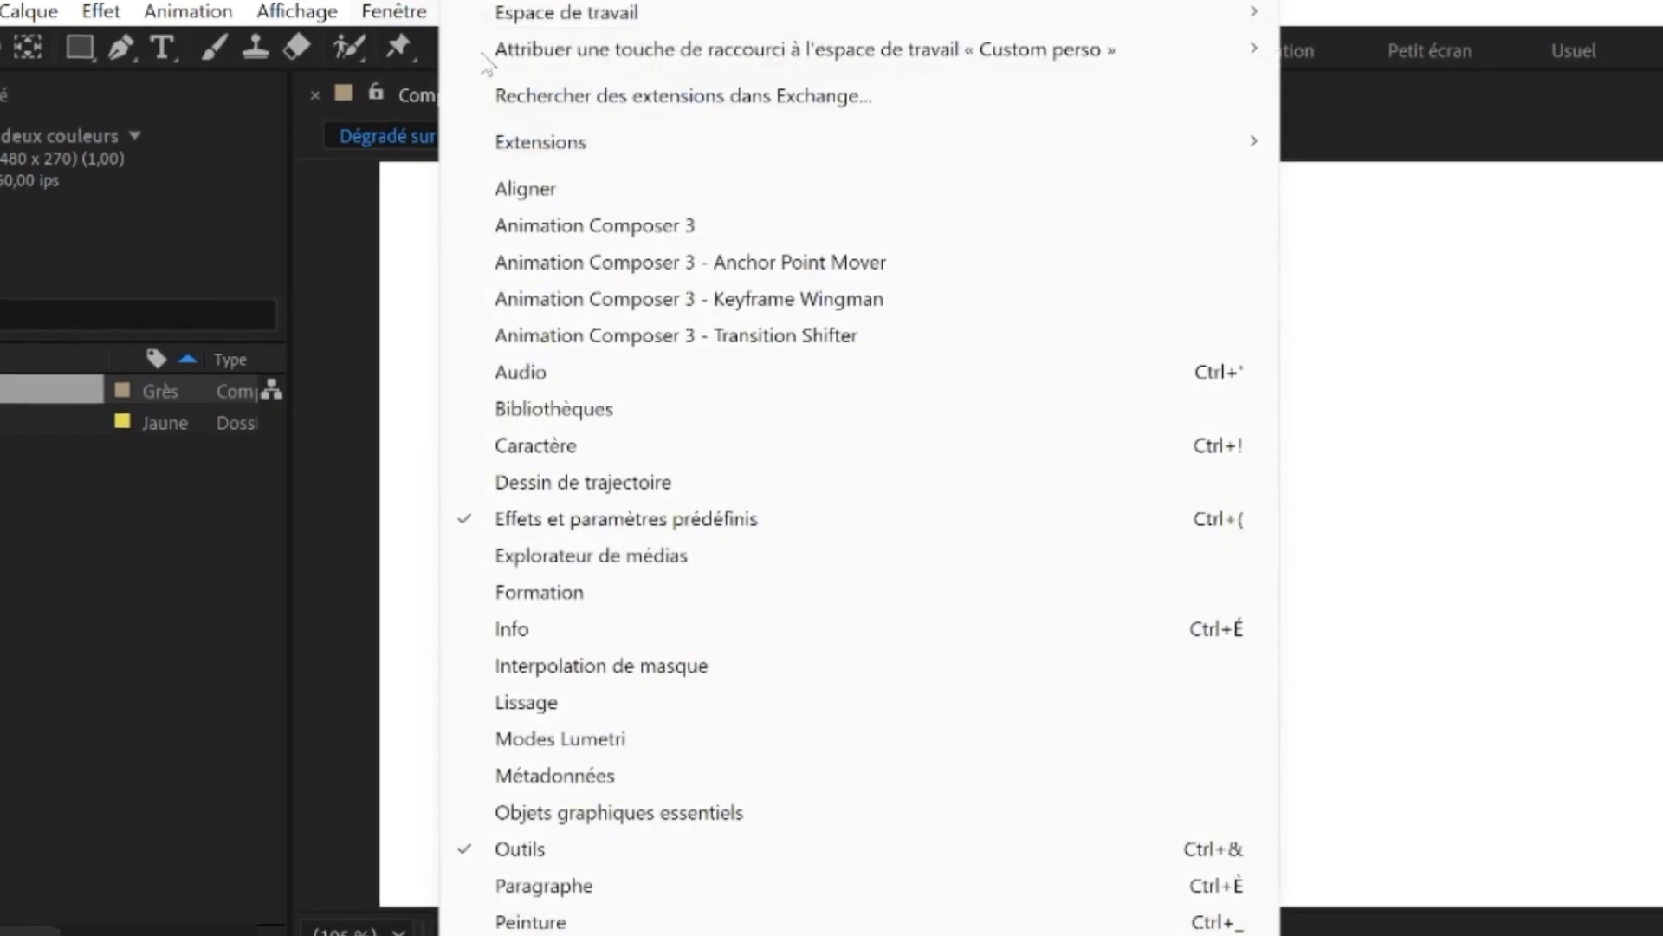
click(792, 520)
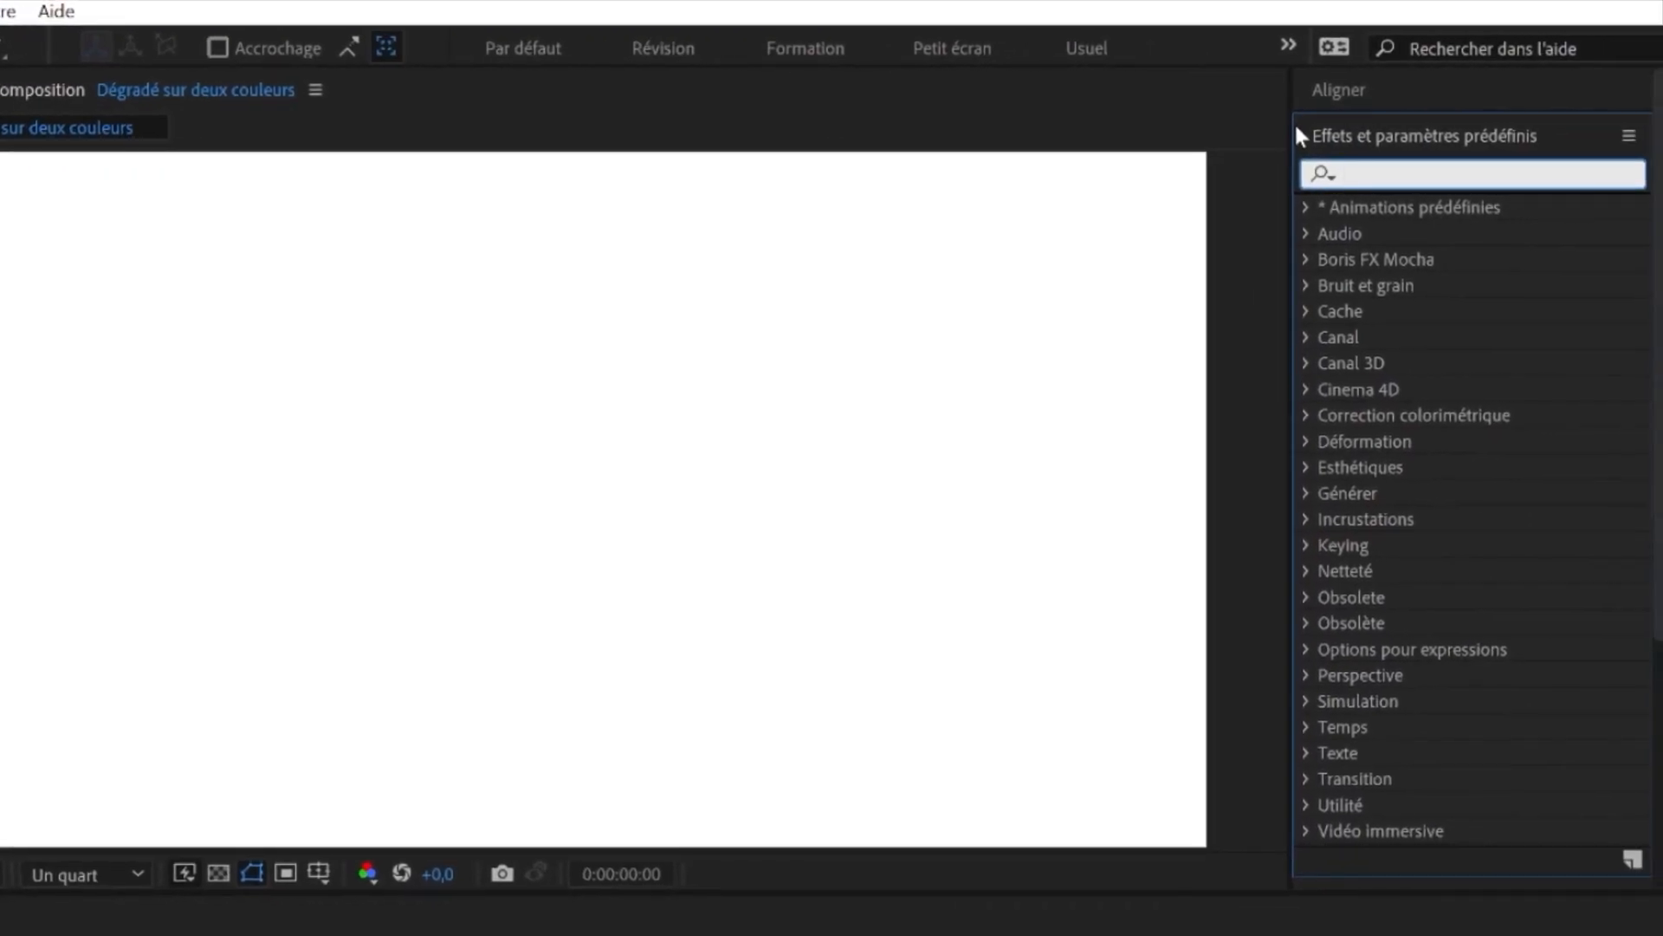
text(gamme des)
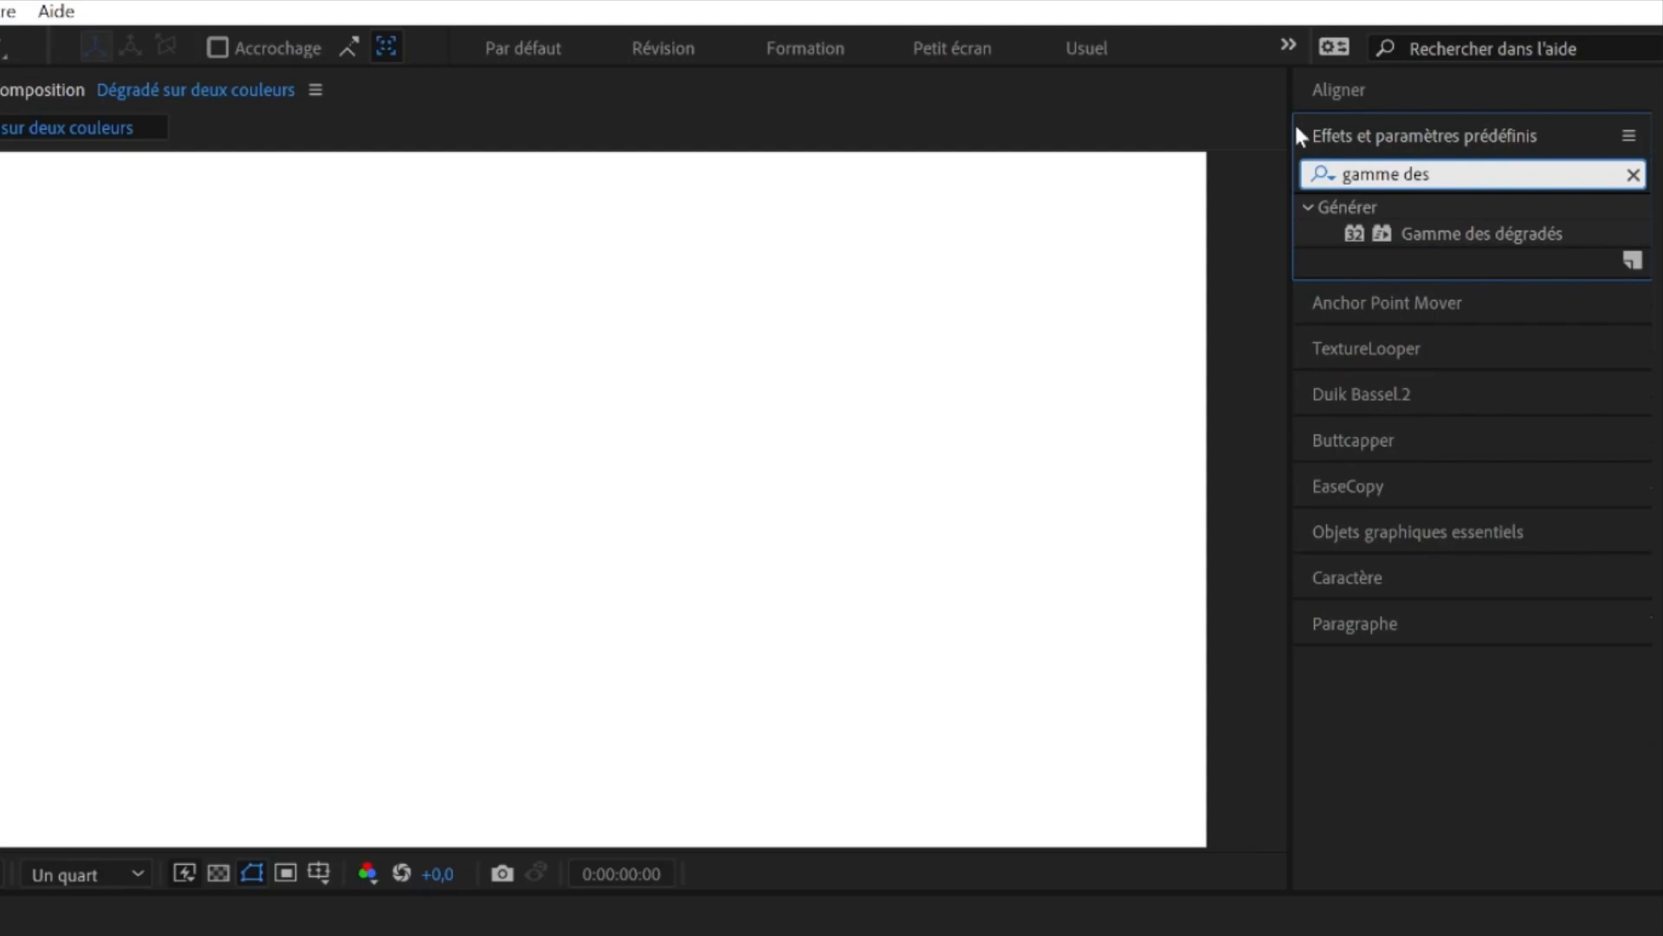
drag(1482, 234, 248, 764)
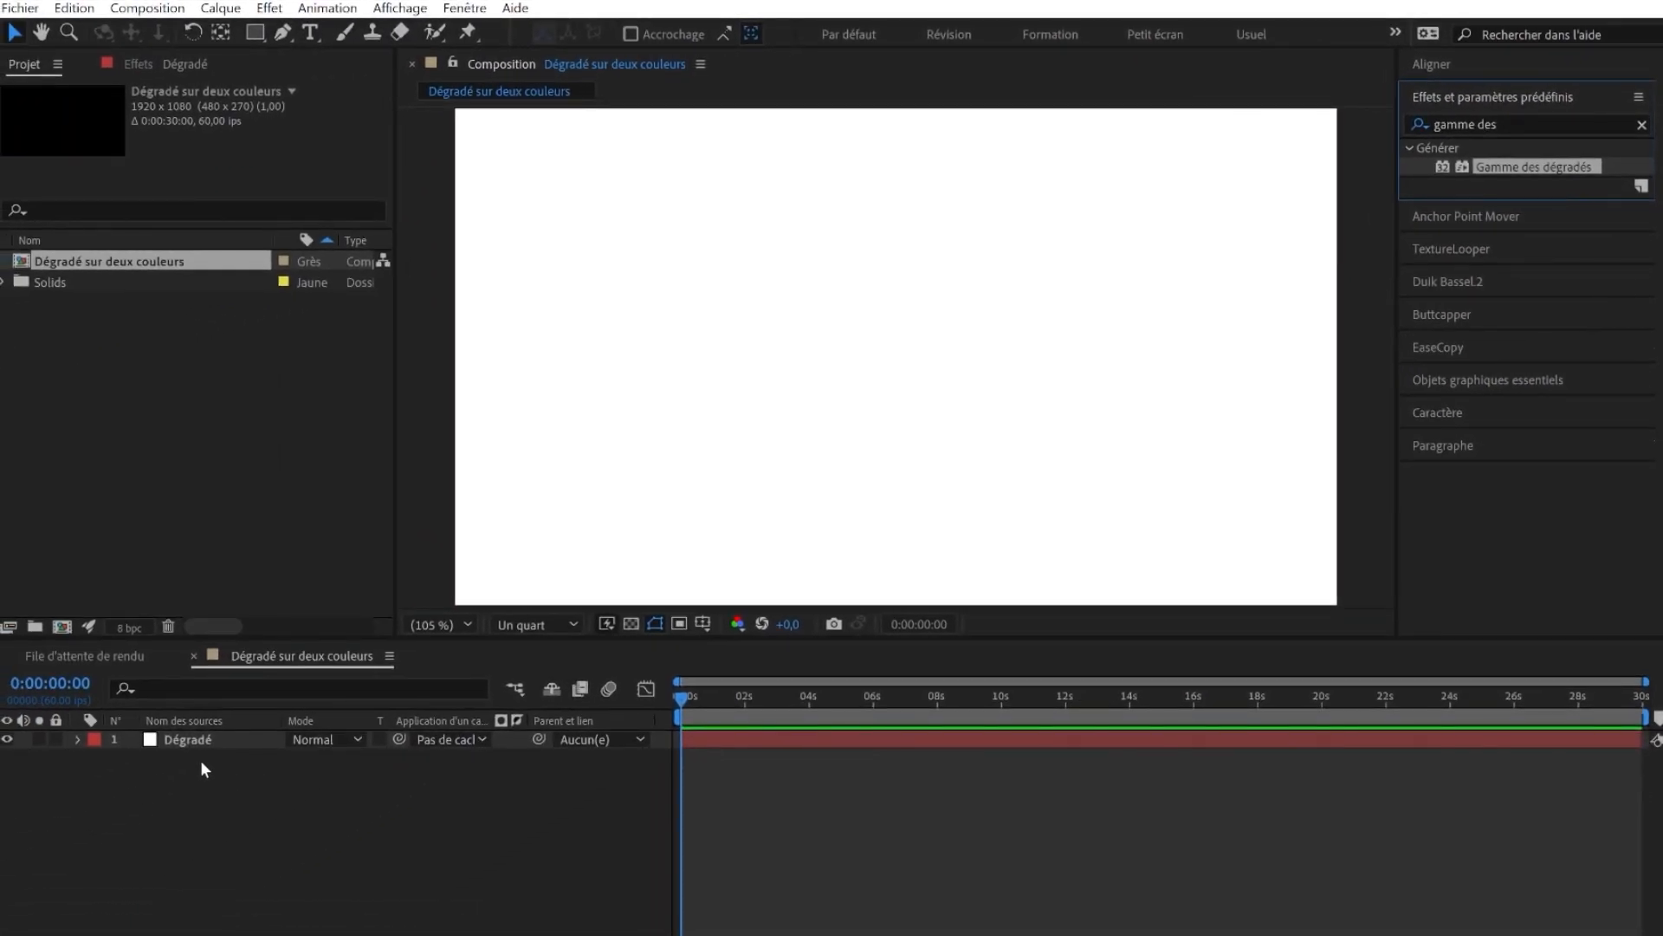
click(199, 740)
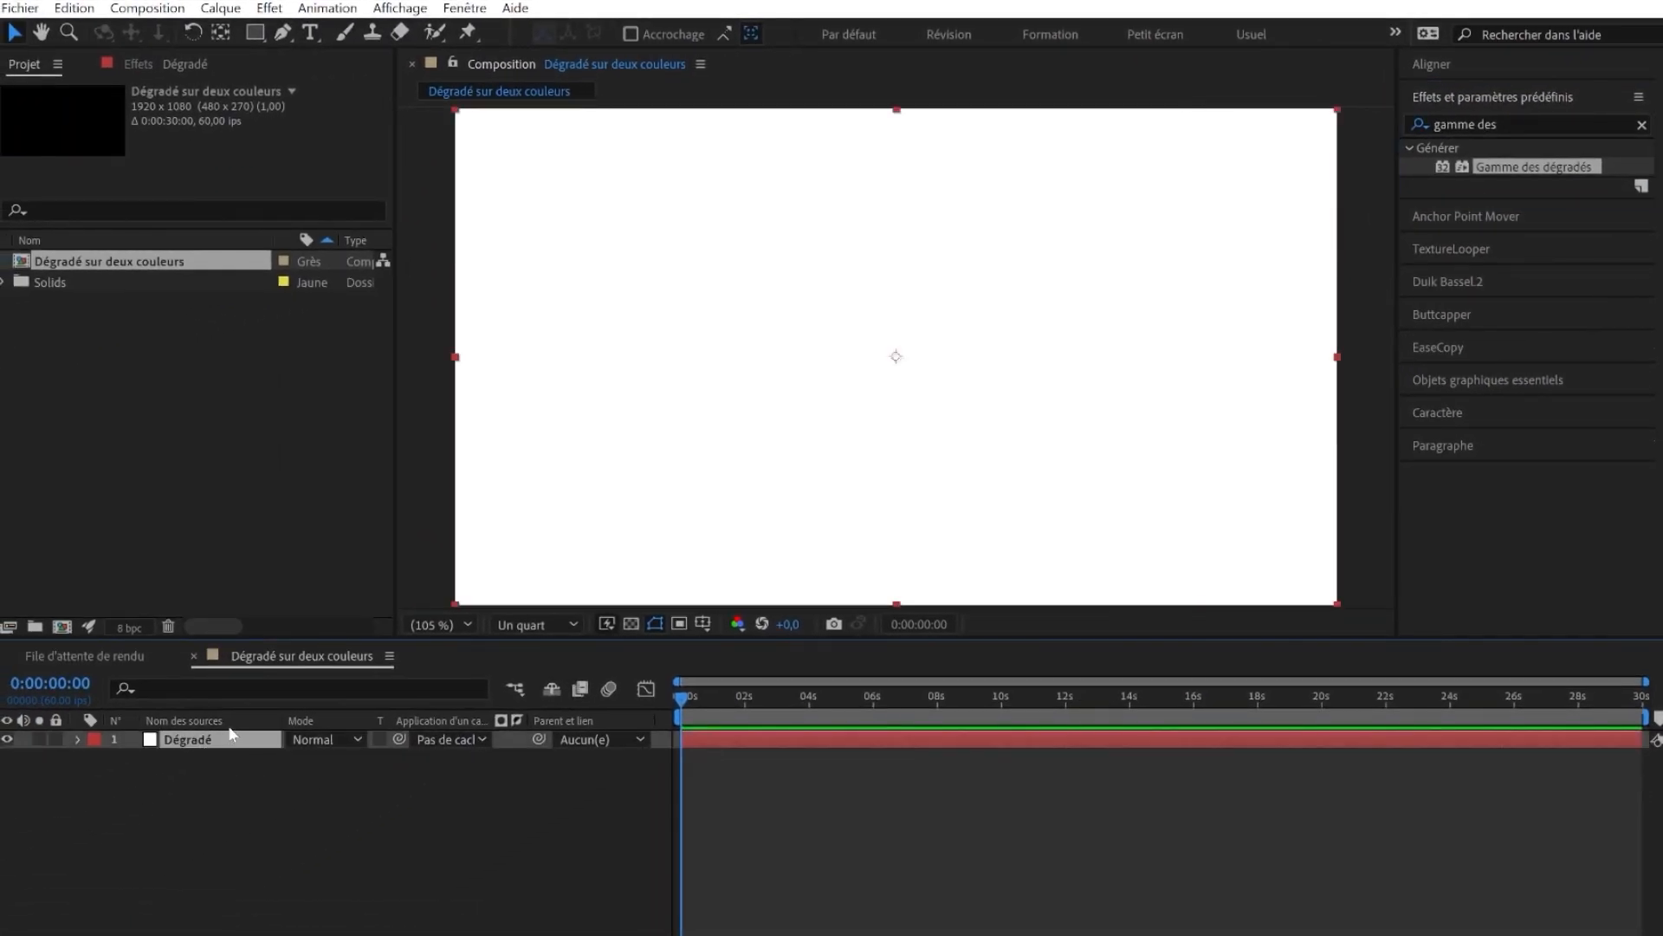
double_click(1541, 171)
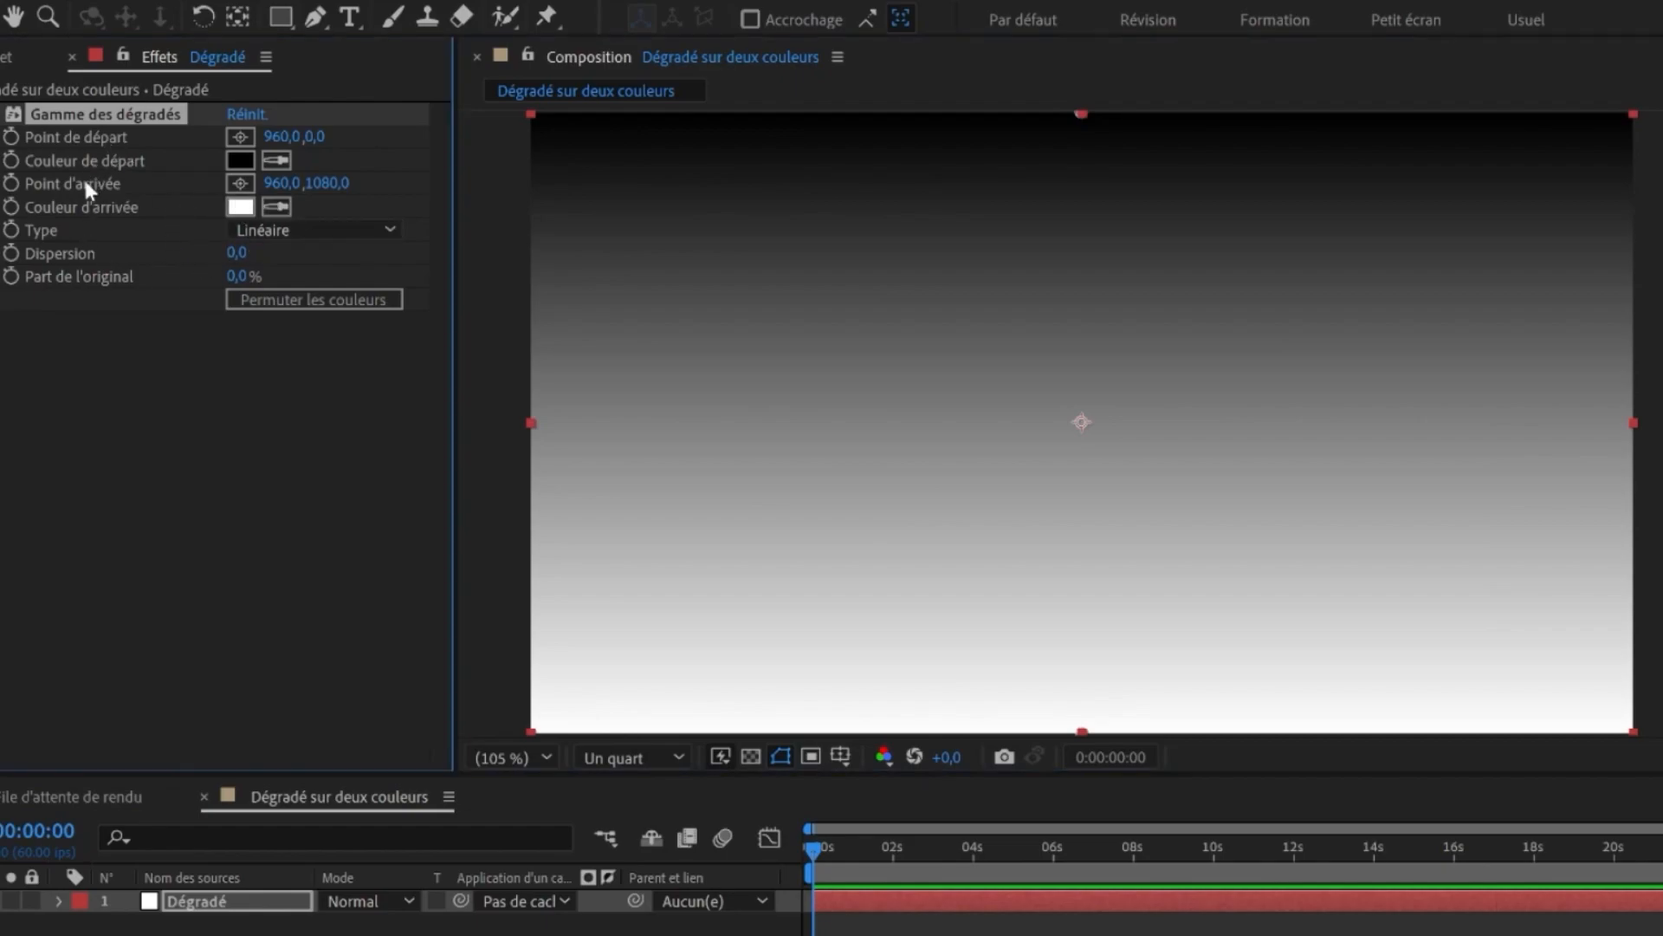
- Drag the ramp's start point to about 595,319 and its end point to about 1362,657 for a diagonal gradient
click(142, 223)
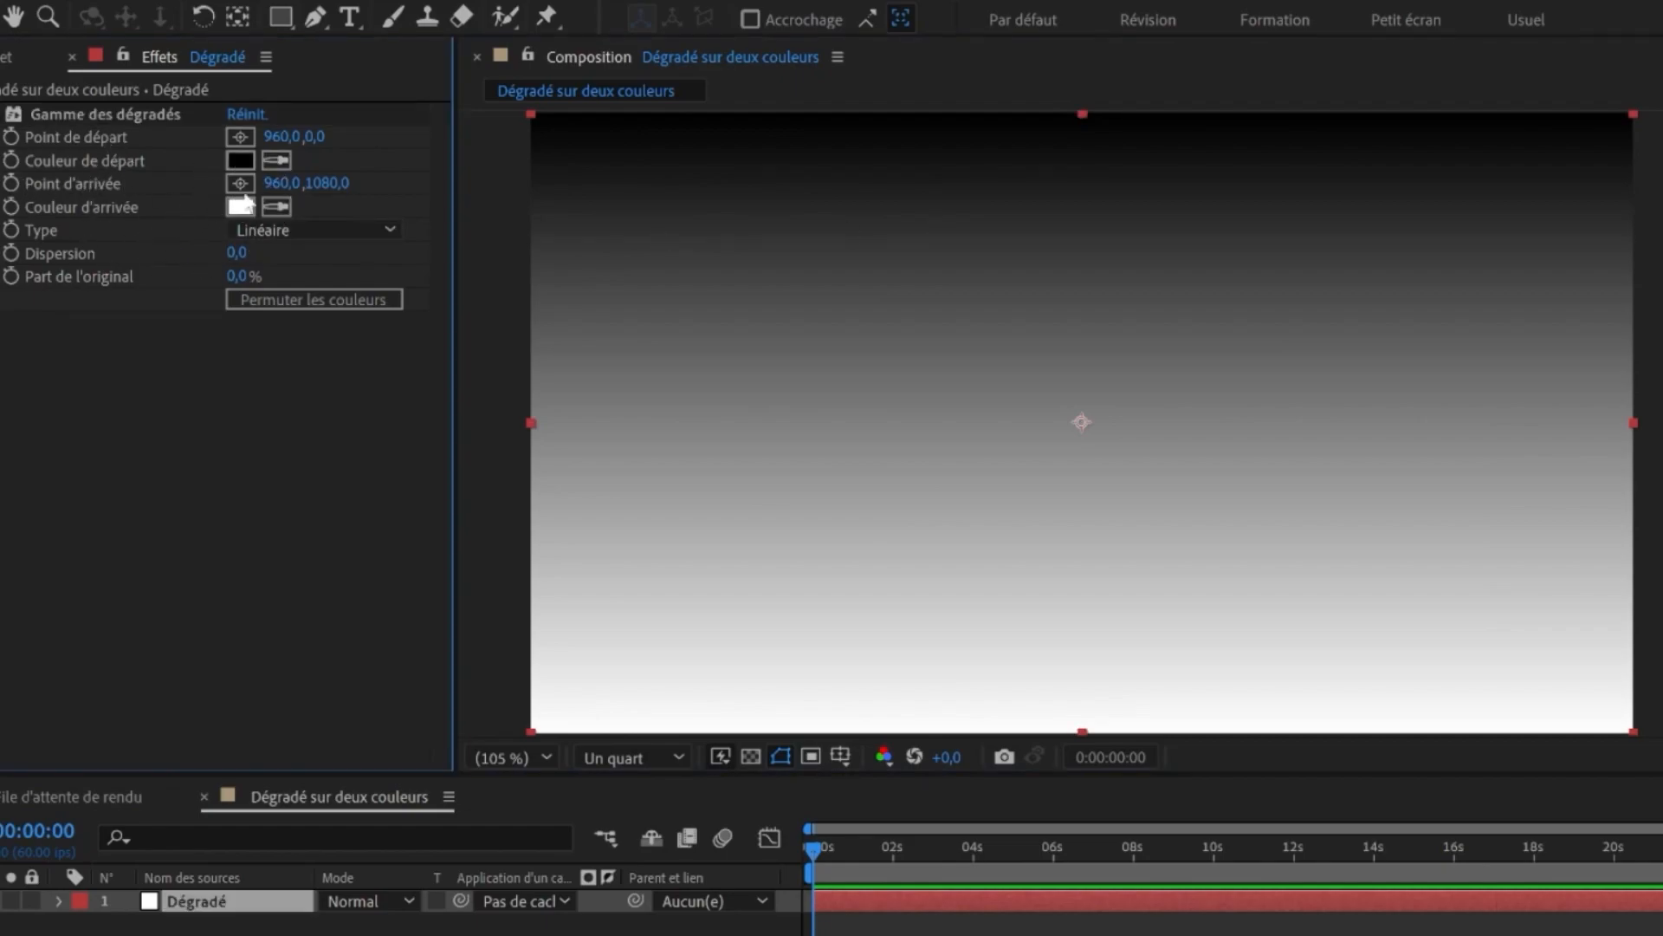
click(91, 111)
drag(1082, 114, 1015, 111)
drag(1082, 730, 1150, 731)
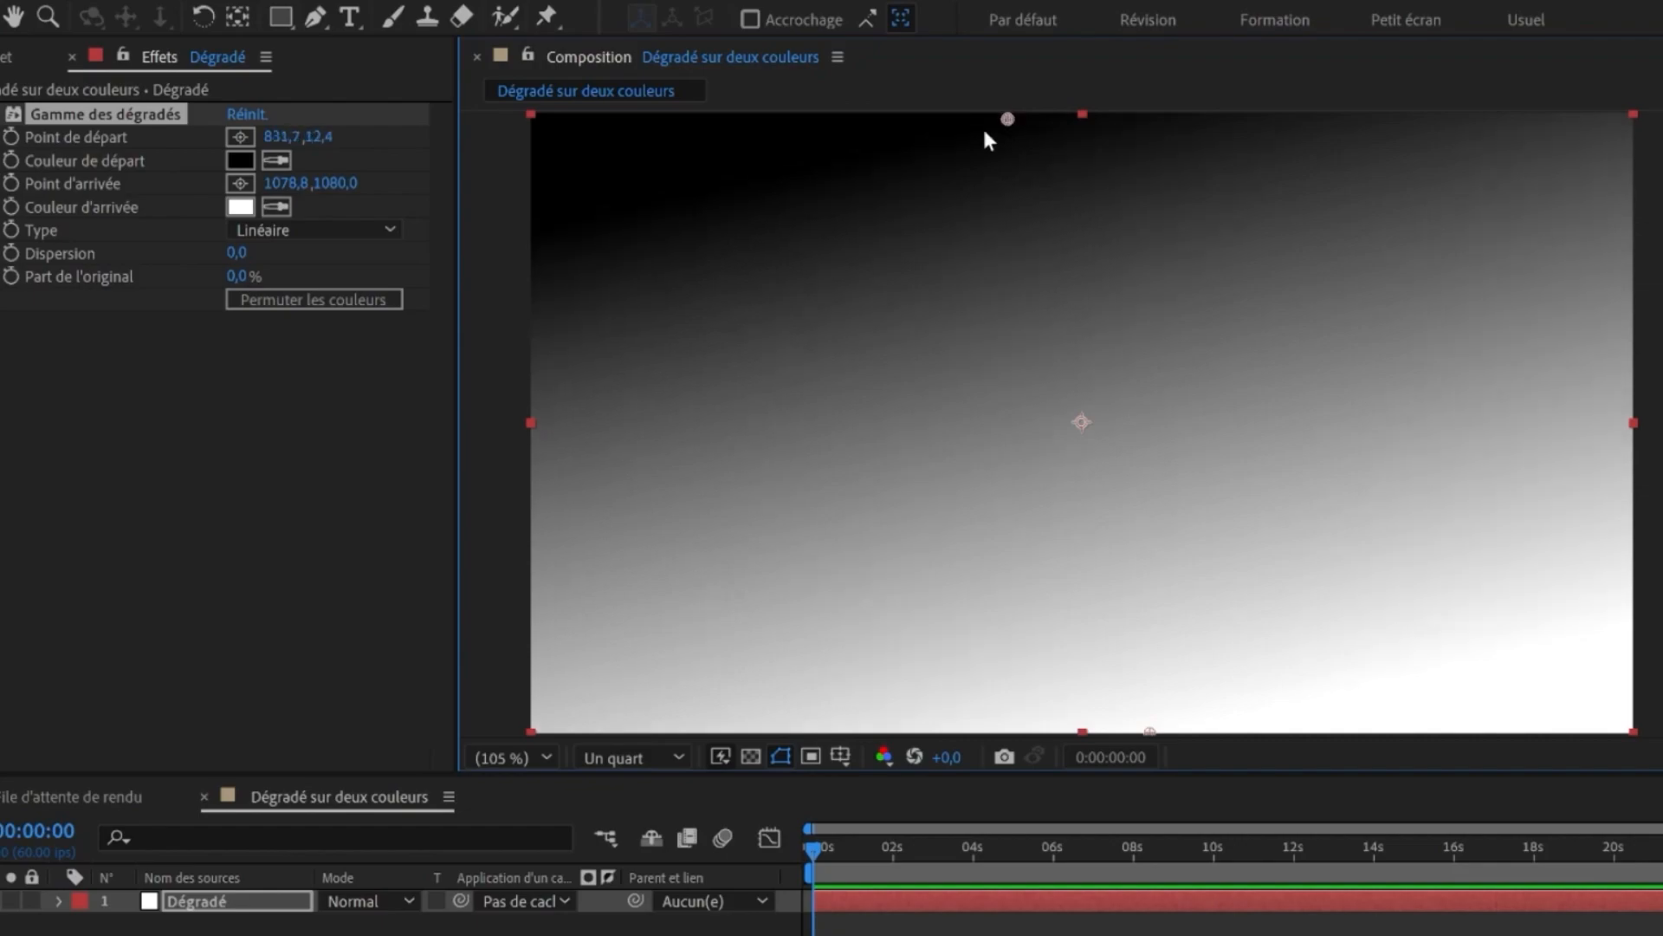
drag(1013, 114, 873, 301)
drag(1150, 731, 1312, 489)
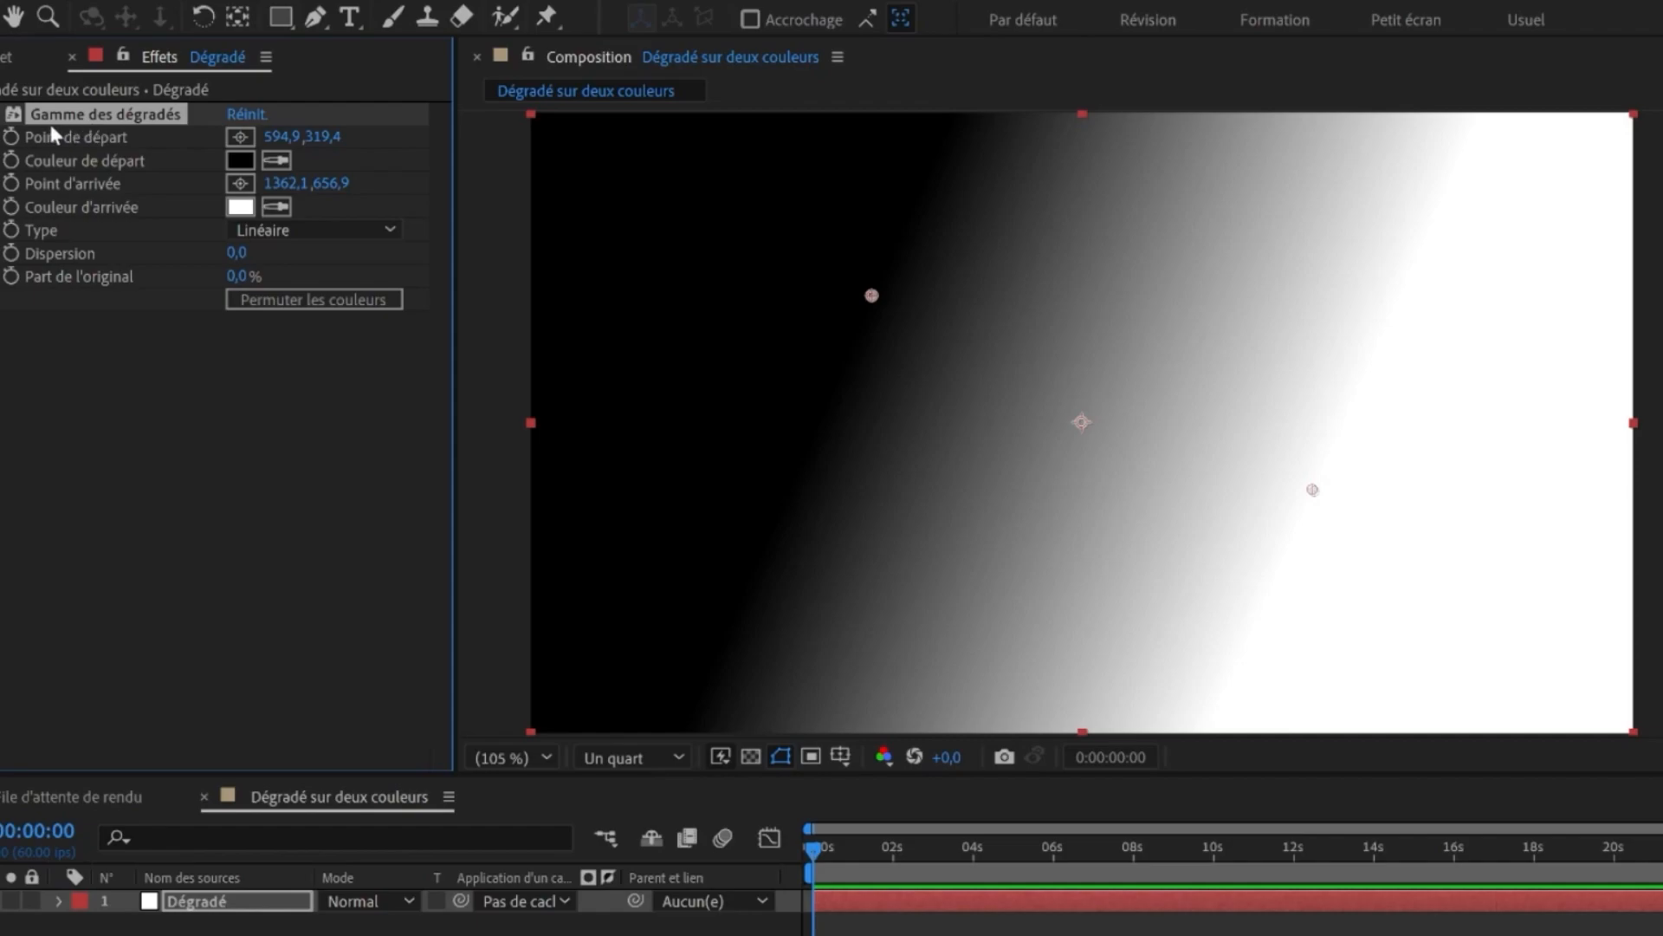
- Set the ramp's start colour to coral red and its end colour to blue
click(240, 160)
click(1300, 752)
click(240, 206)
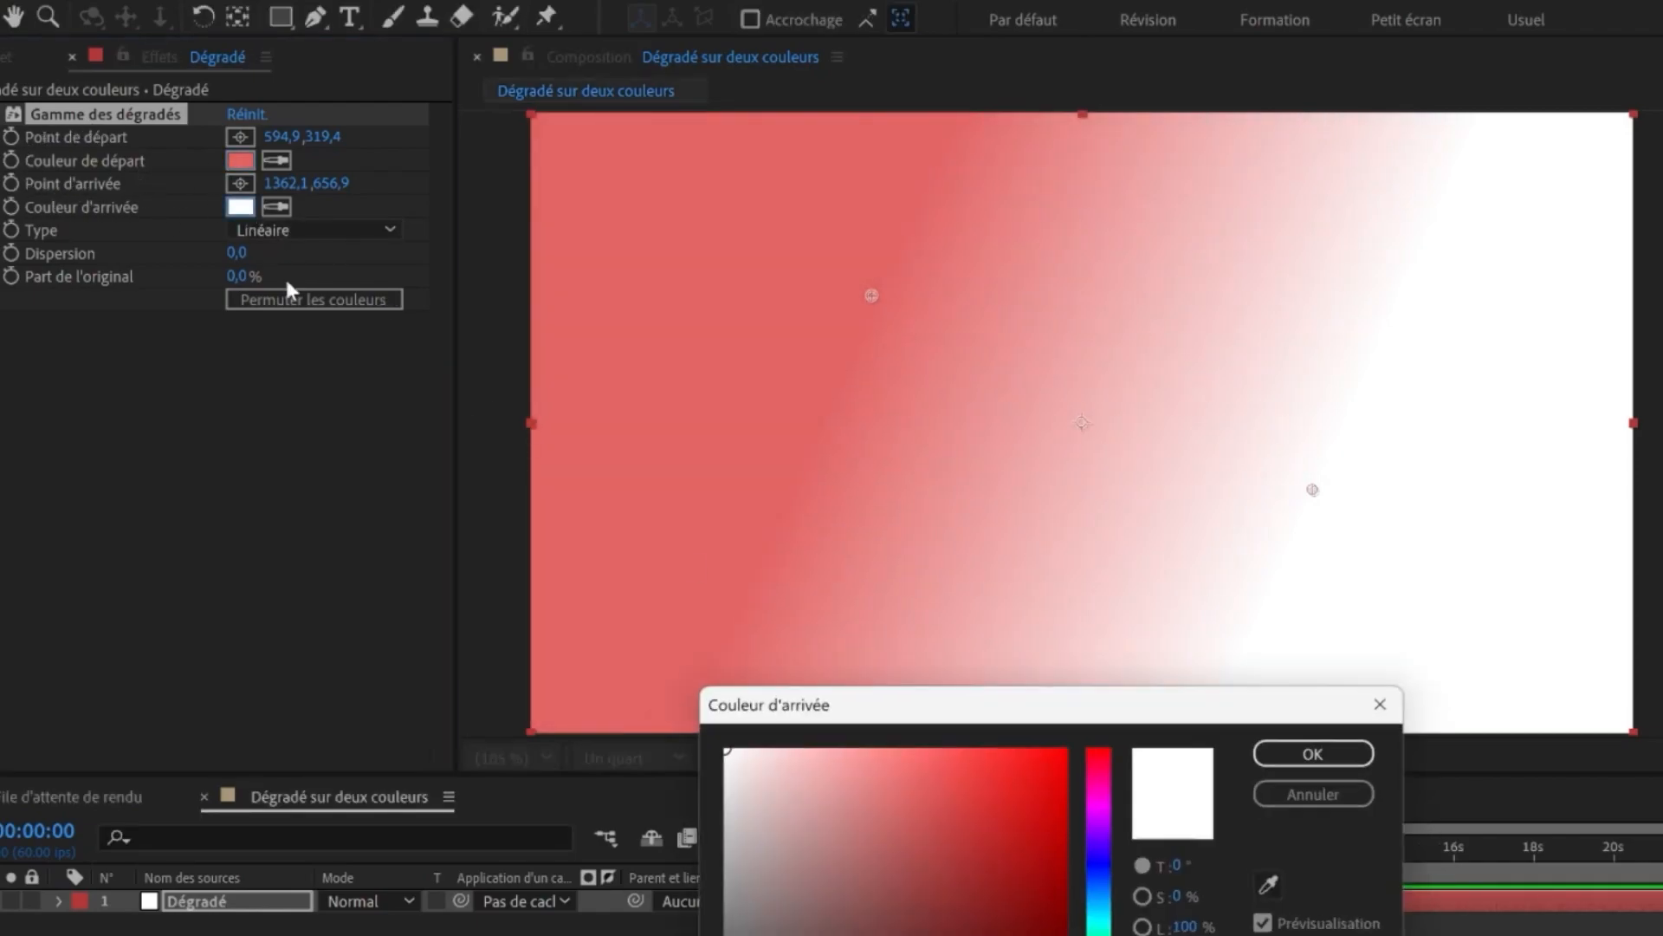
click(1115, 908)
click(995, 757)
click(1317, 751)
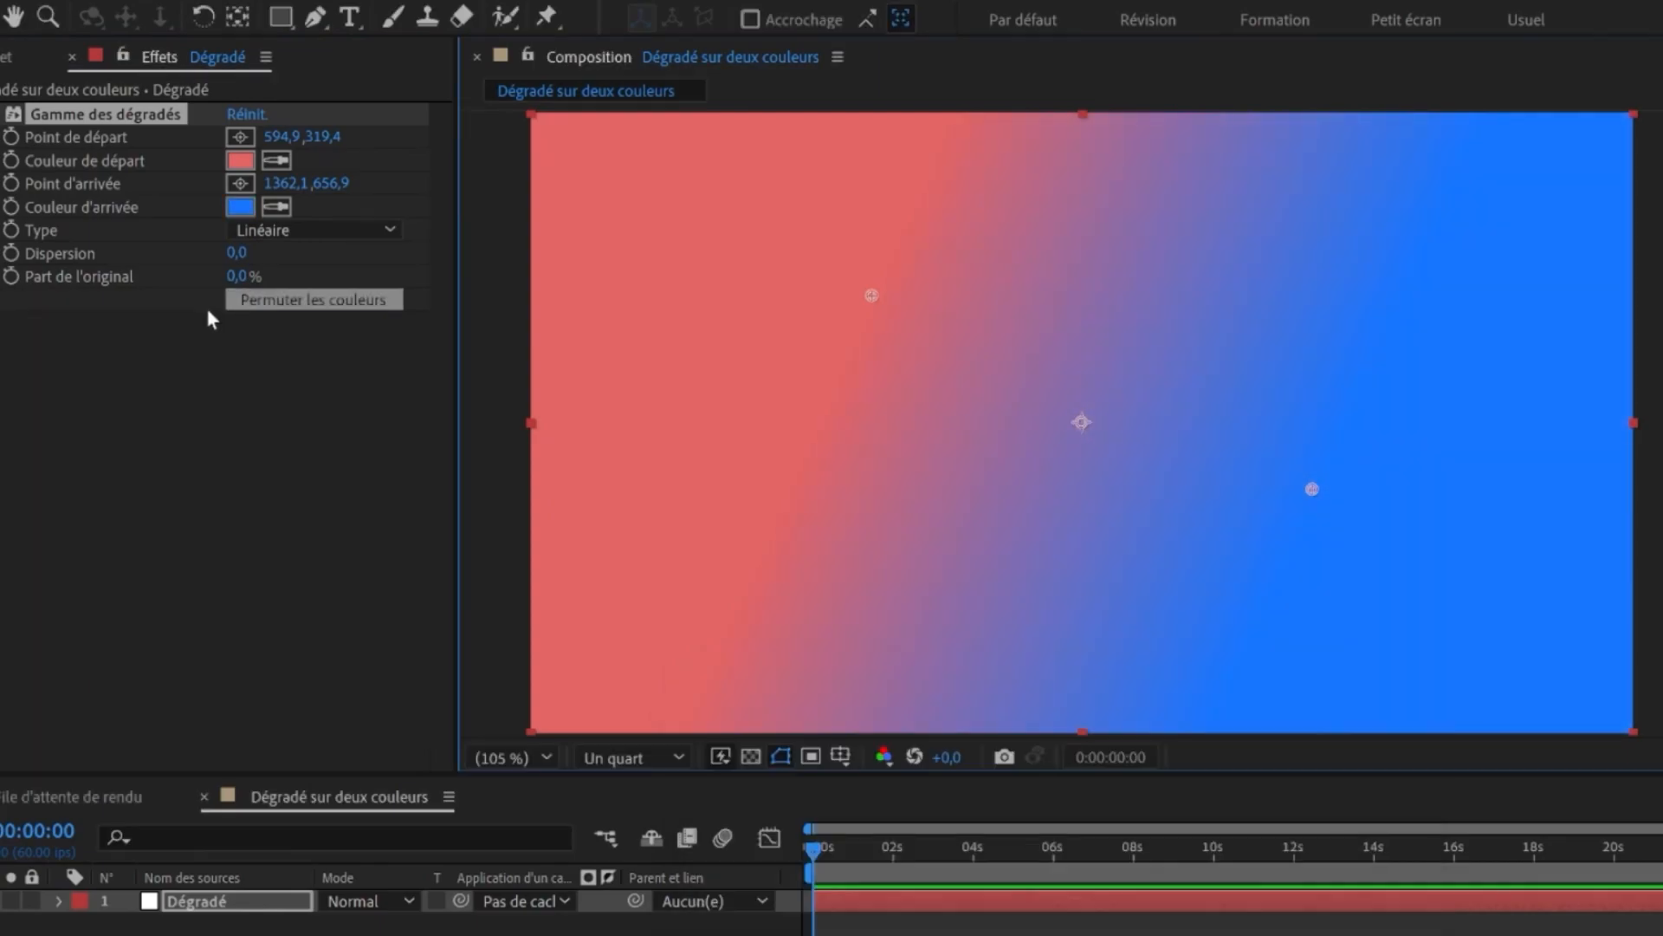
- Switch the gradient type to Radial
click(274, 231)
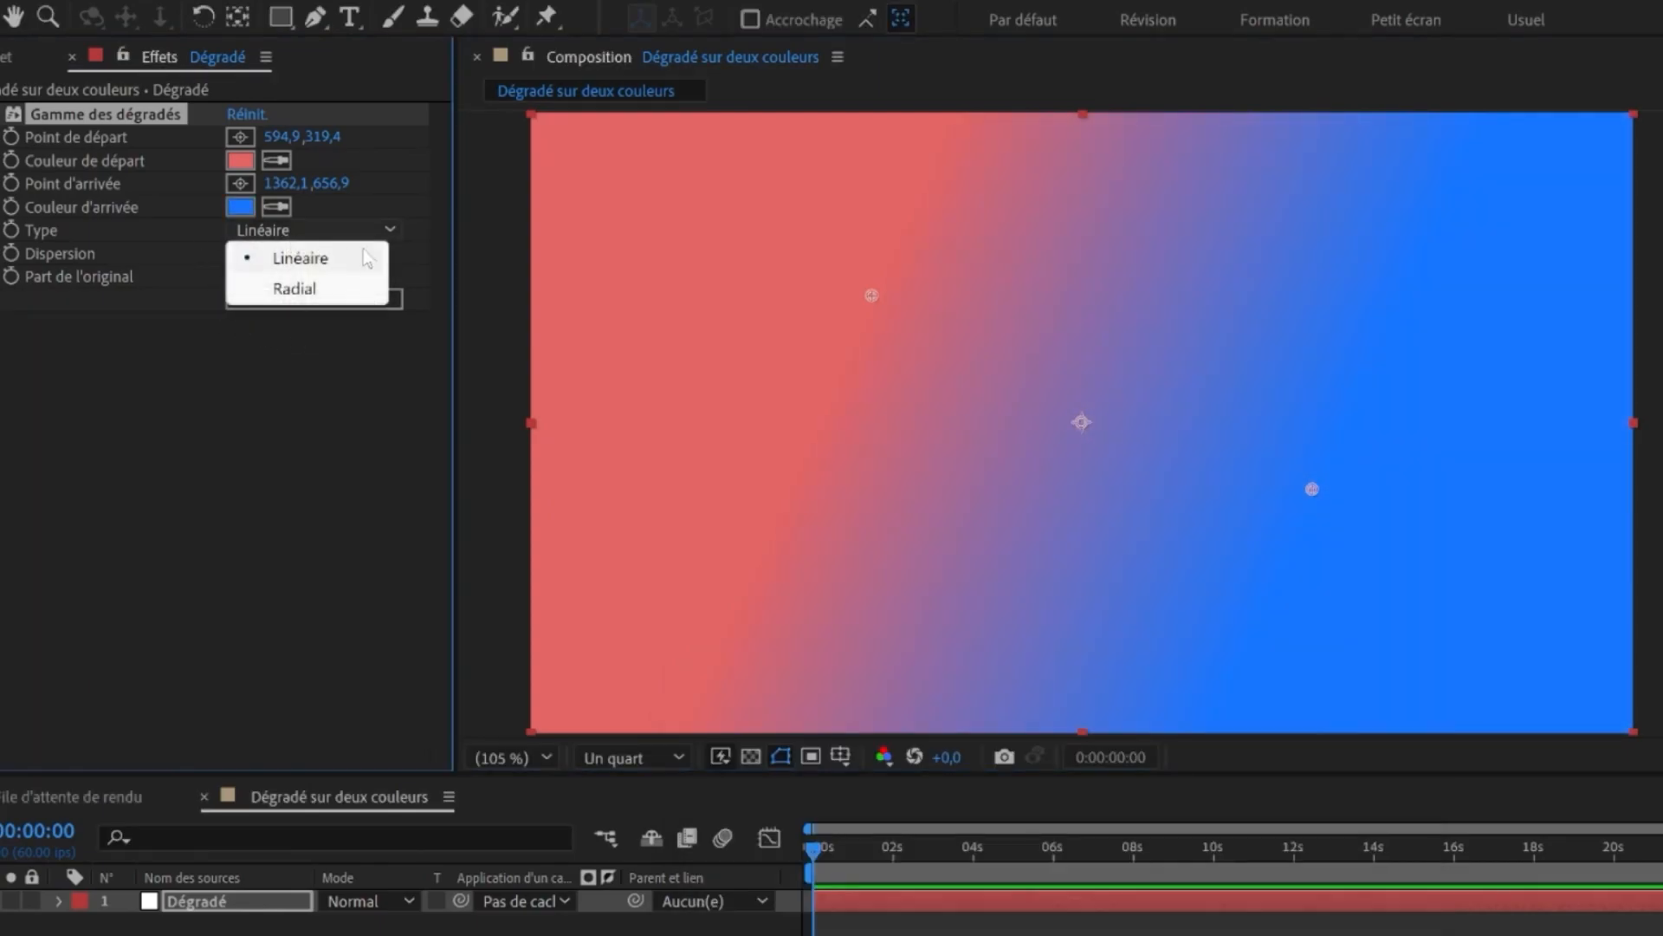
click(314, 294)
click(819, 415)
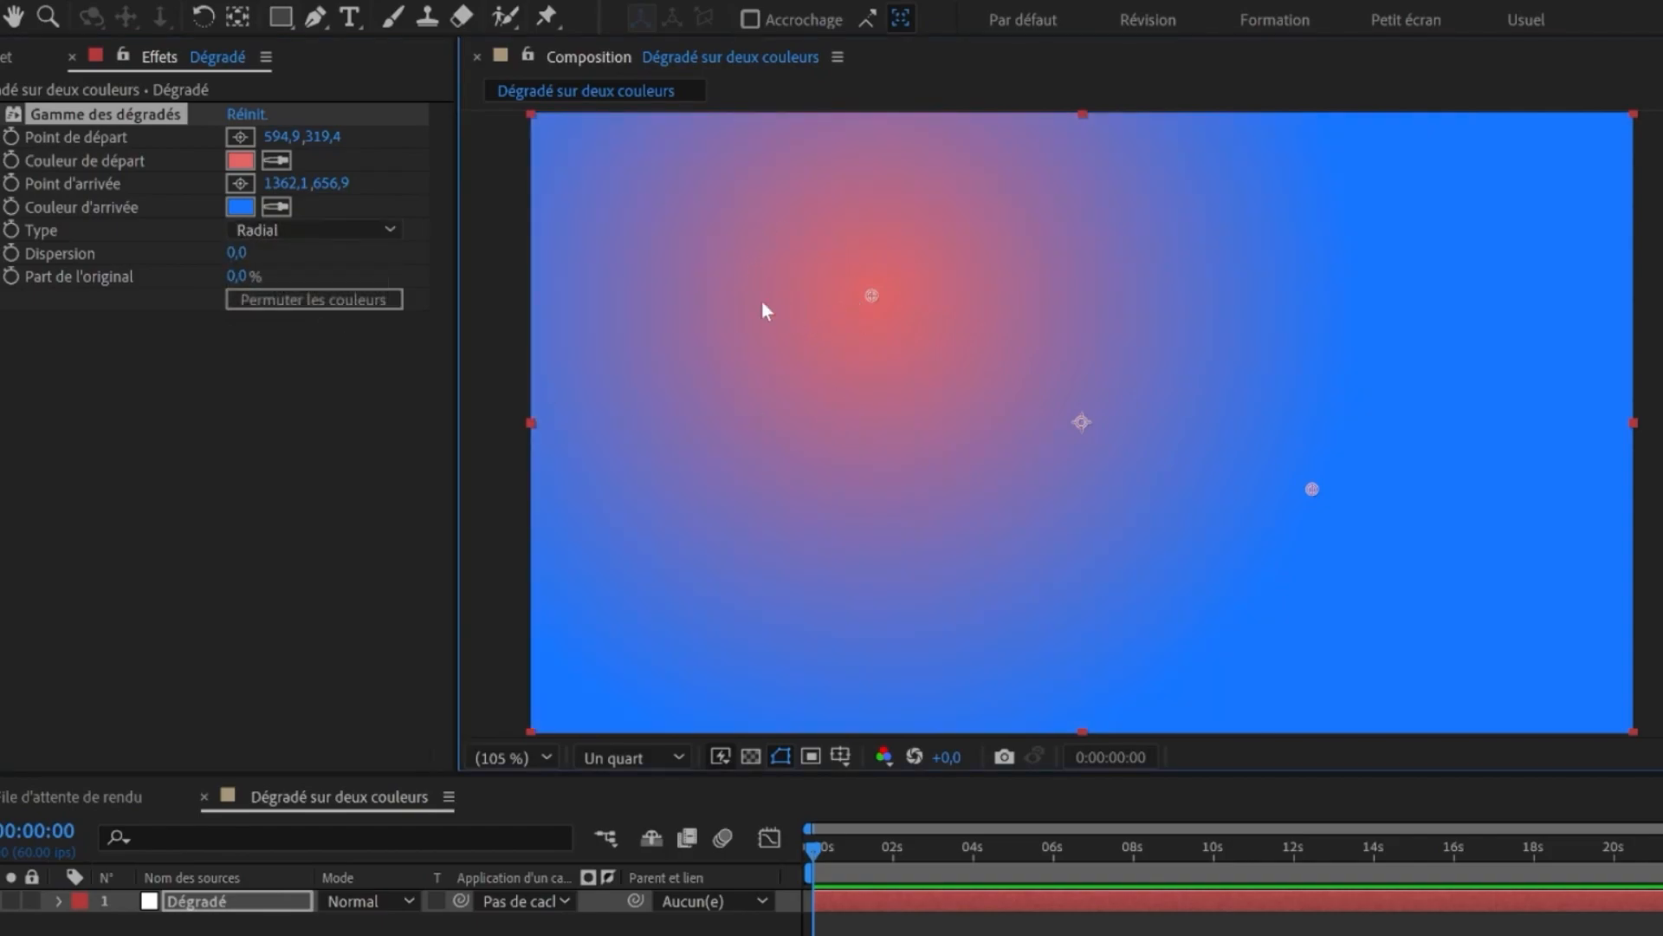
- Drag the start point toward the upper left, about 203,177, and the end point to about 1678,1128
drag(871, 293, 876, 327)
drag(1315, 498, 1421, 621)
drag(873, 331, 745, 265)
drag(1412, 606, 1202, 482)
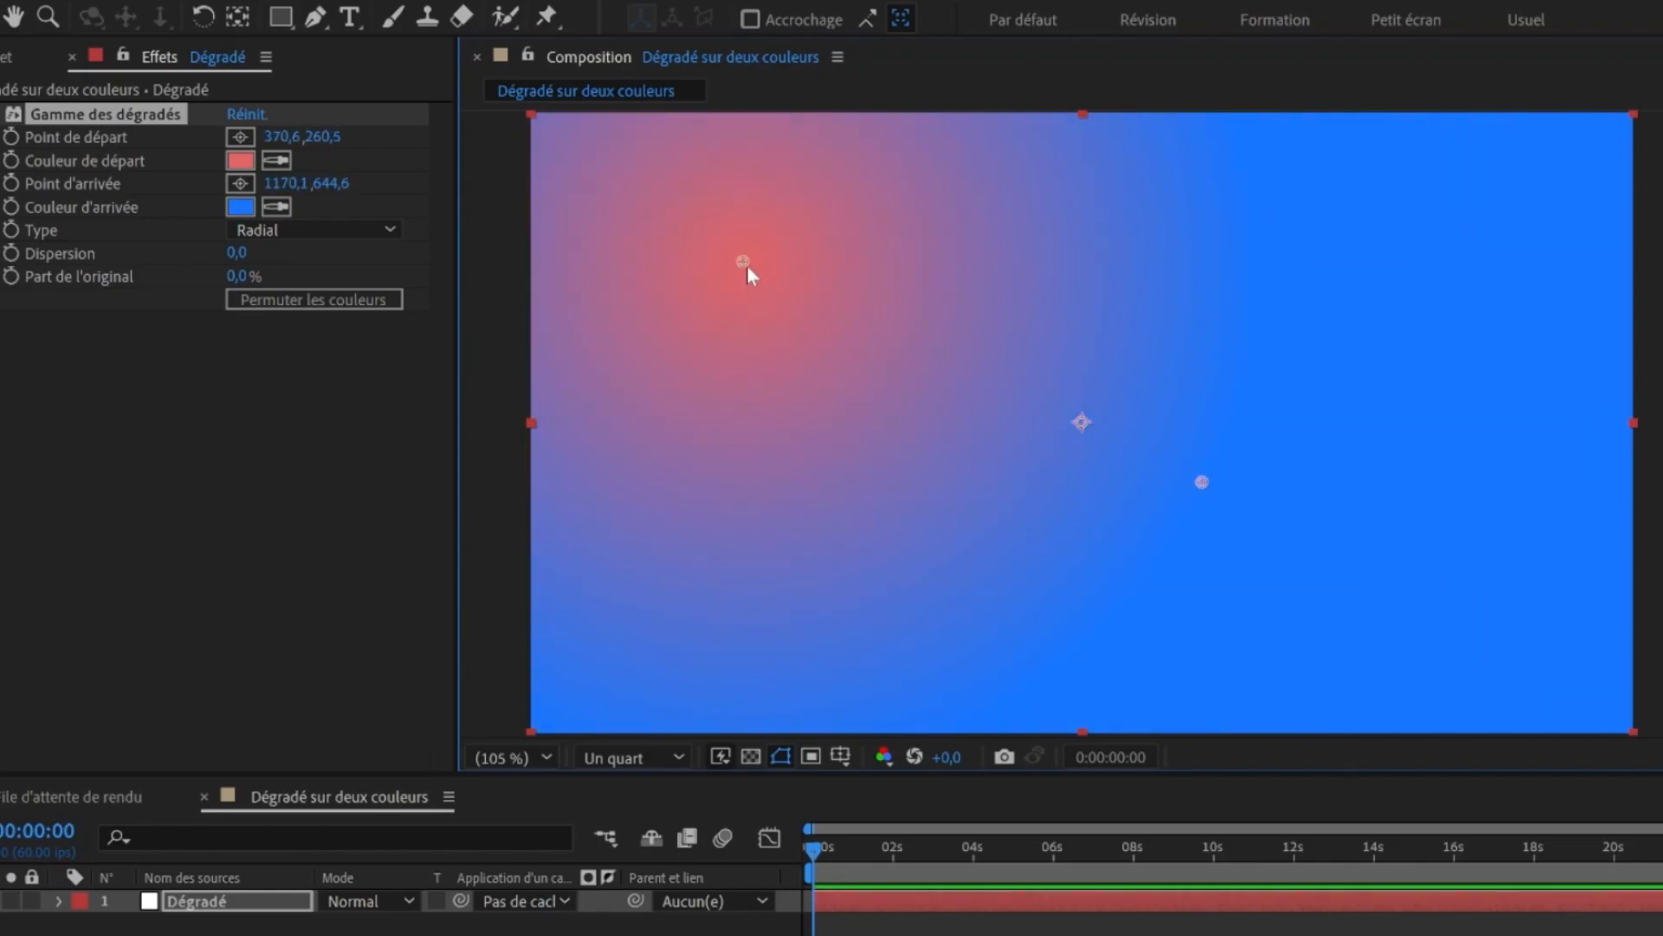
drag(741, 262, 647, 214)
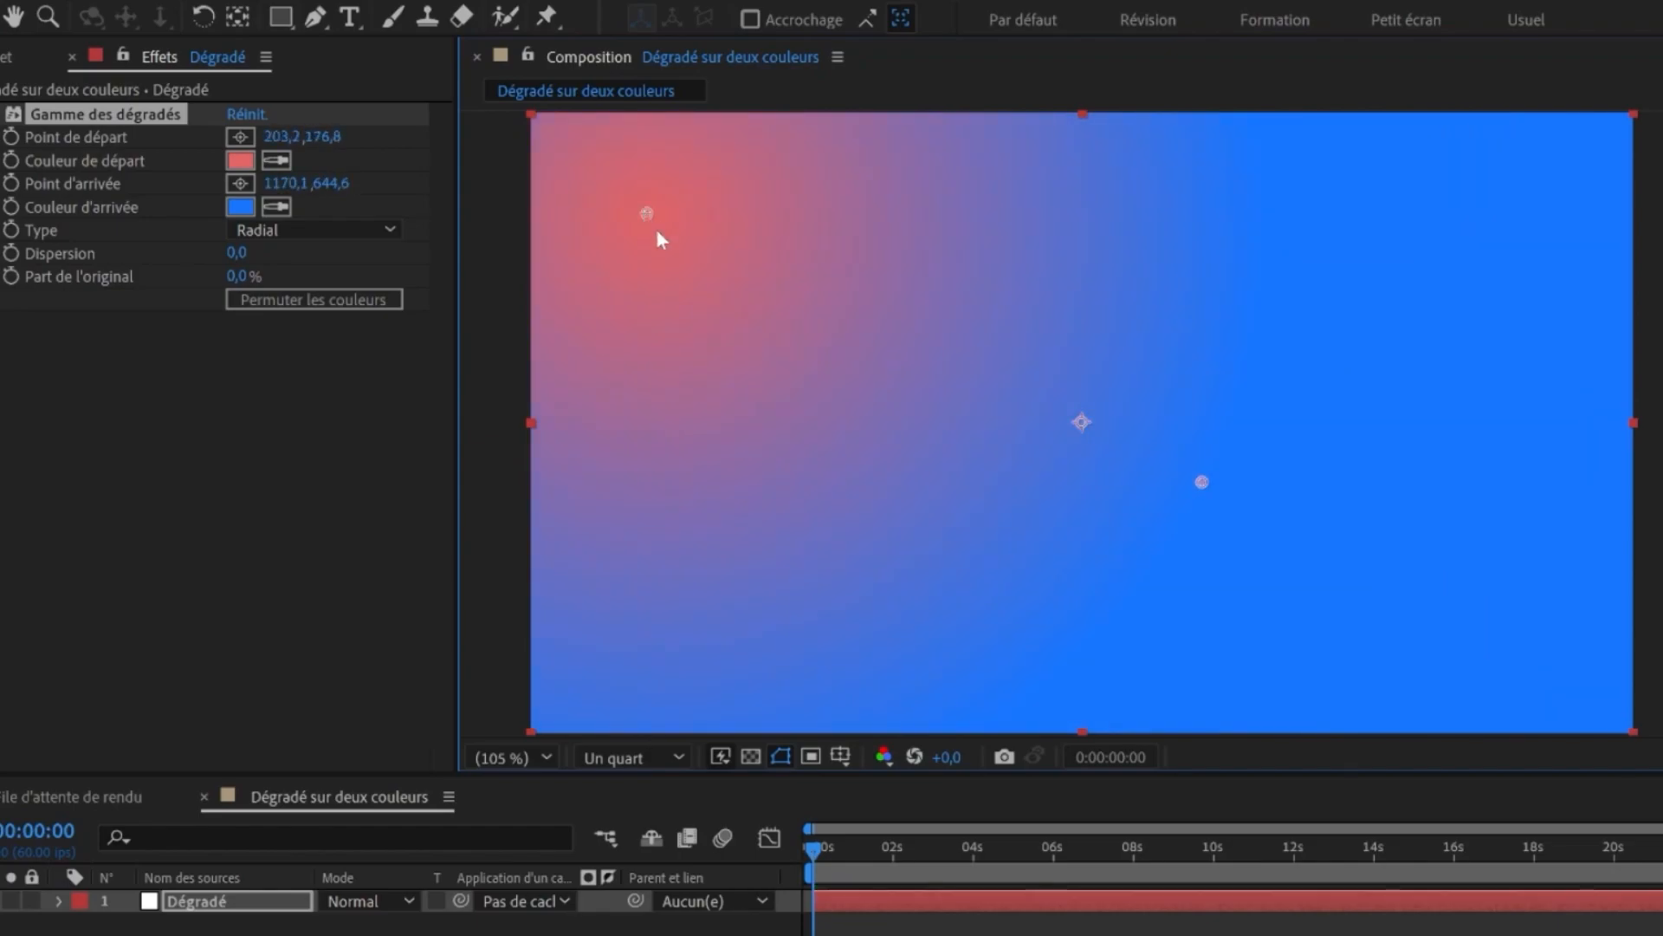
drag(1201, 482, 1492, 757)
- Move the start point near the top-left corner, to about 161,58
key(F2)
click(64, 139)
click(104, 136)
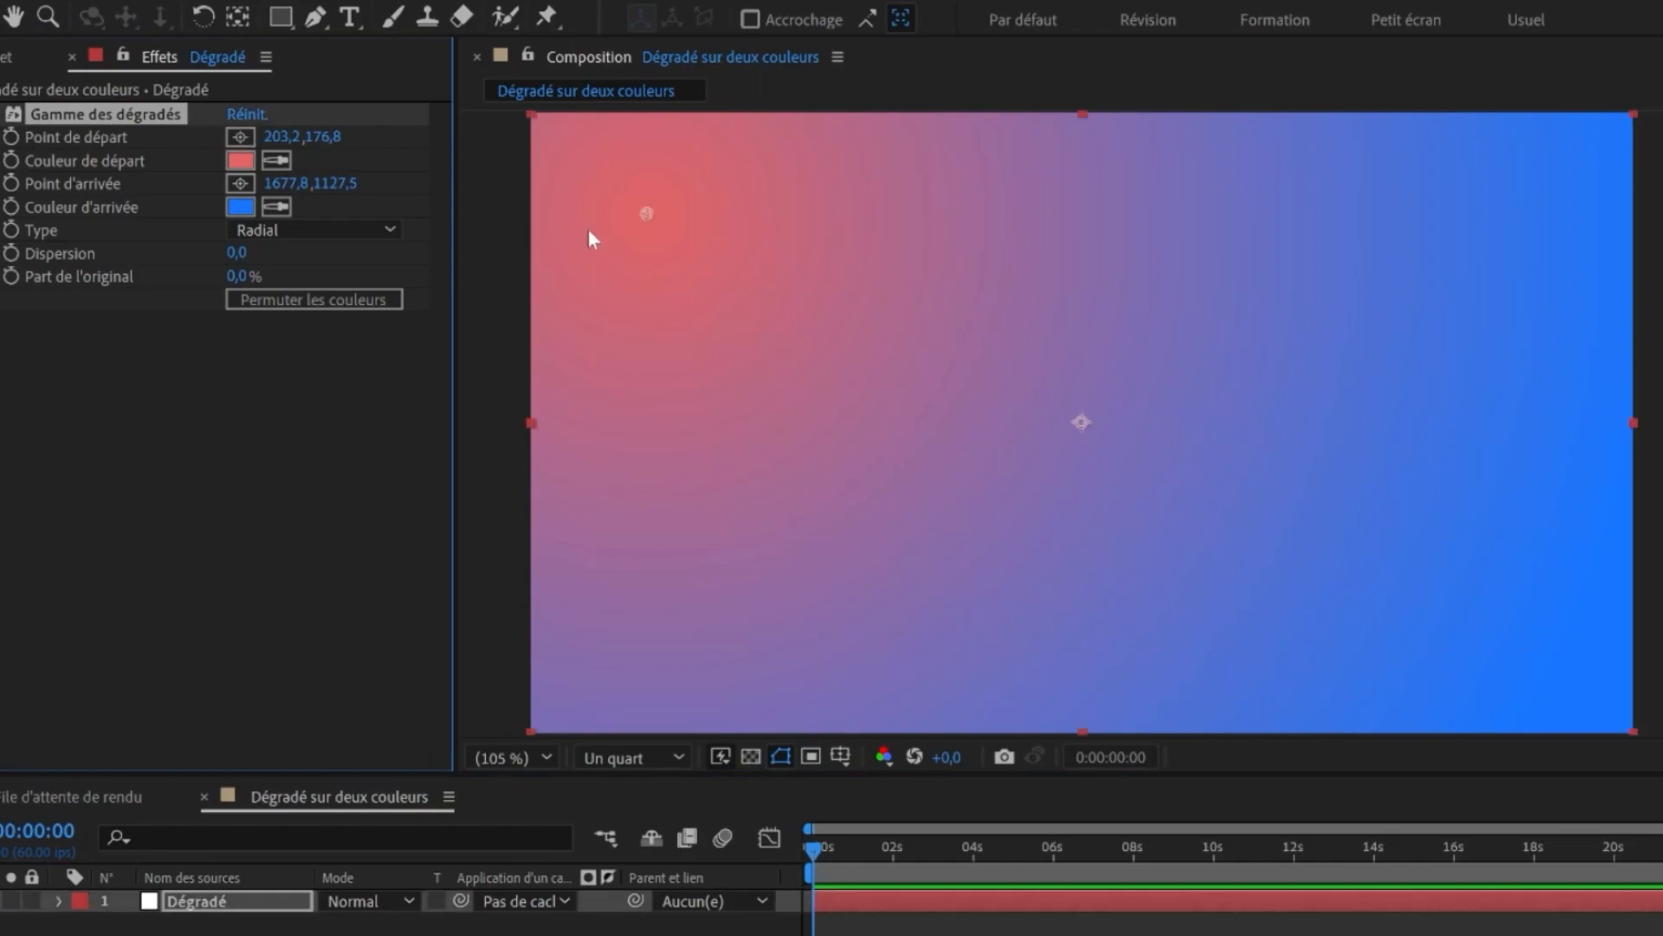
drag(648, 215, 622, 142)
- Return the gradient type to Linéaire
click(329, 229)
click(277, 257)
click(31, 116)
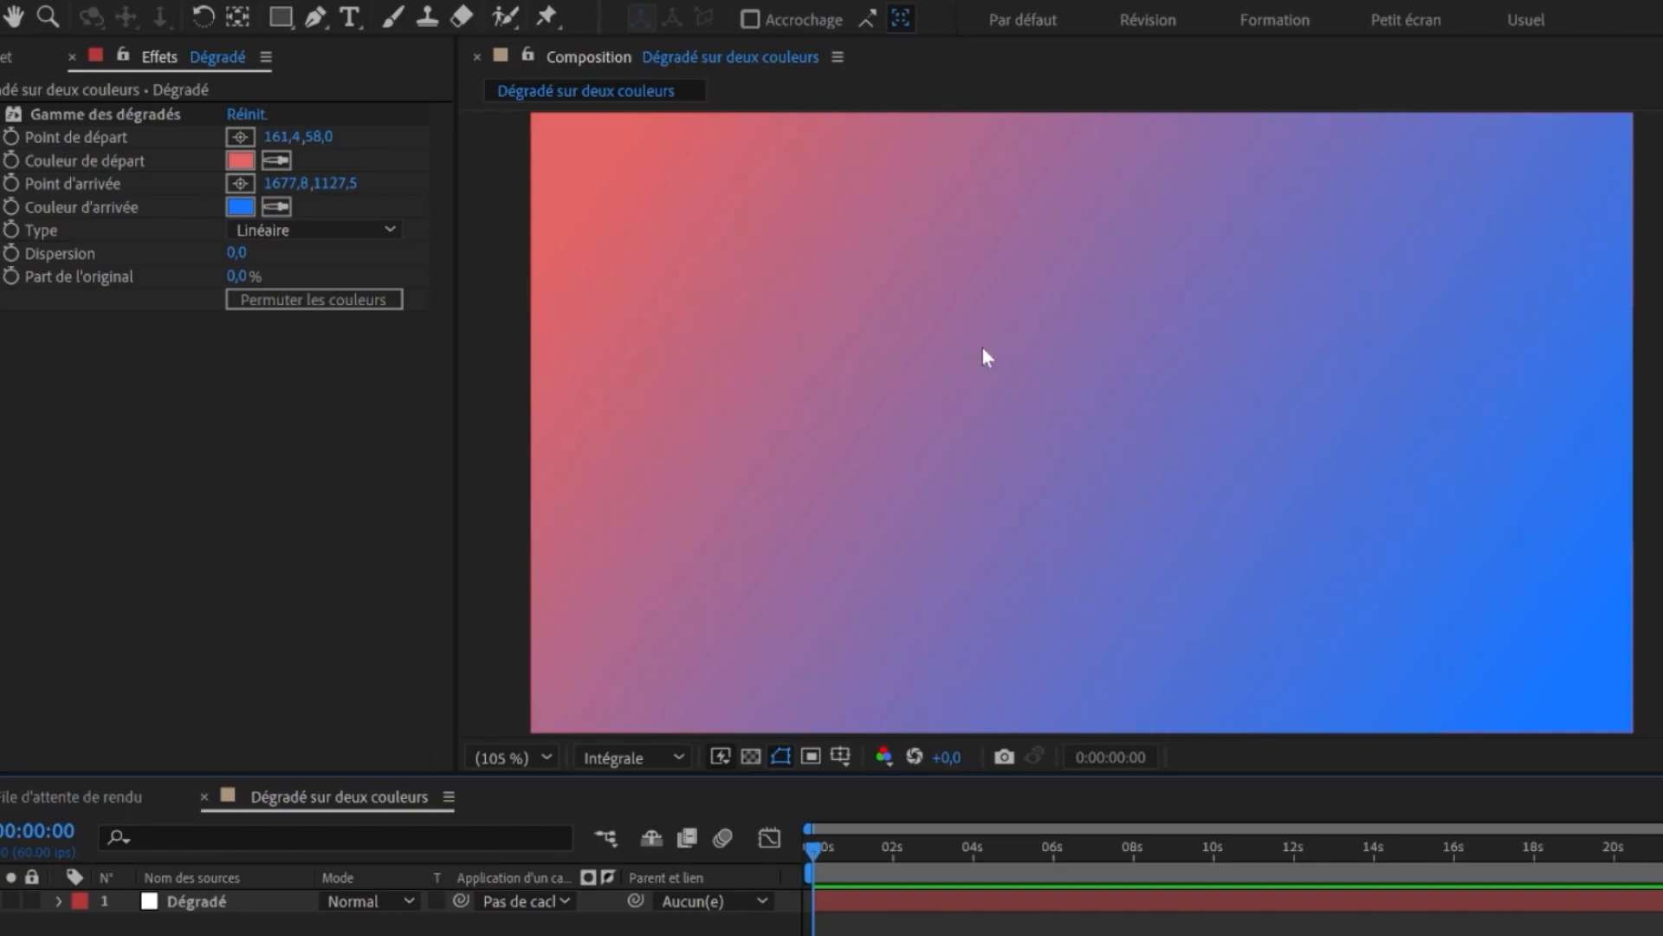
- Set the gradient's Dispersion to 512
scroll(996, 372, up, 4)
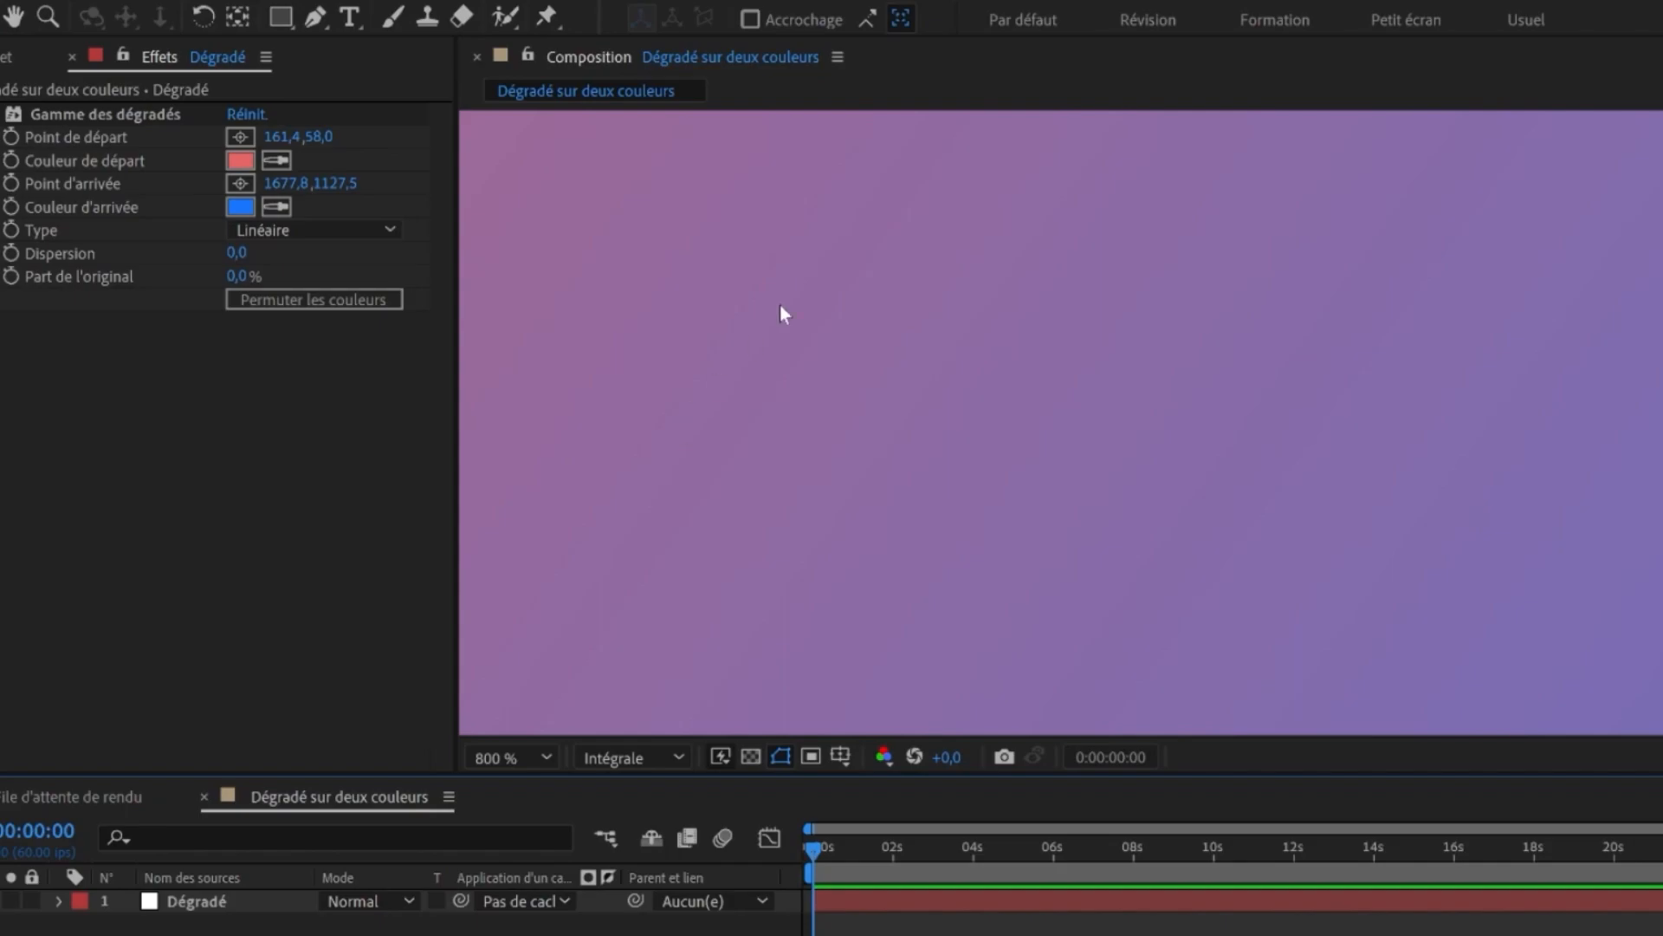
scroll(858, 617, up, 1)
drag(235, 252, 1356, 272)
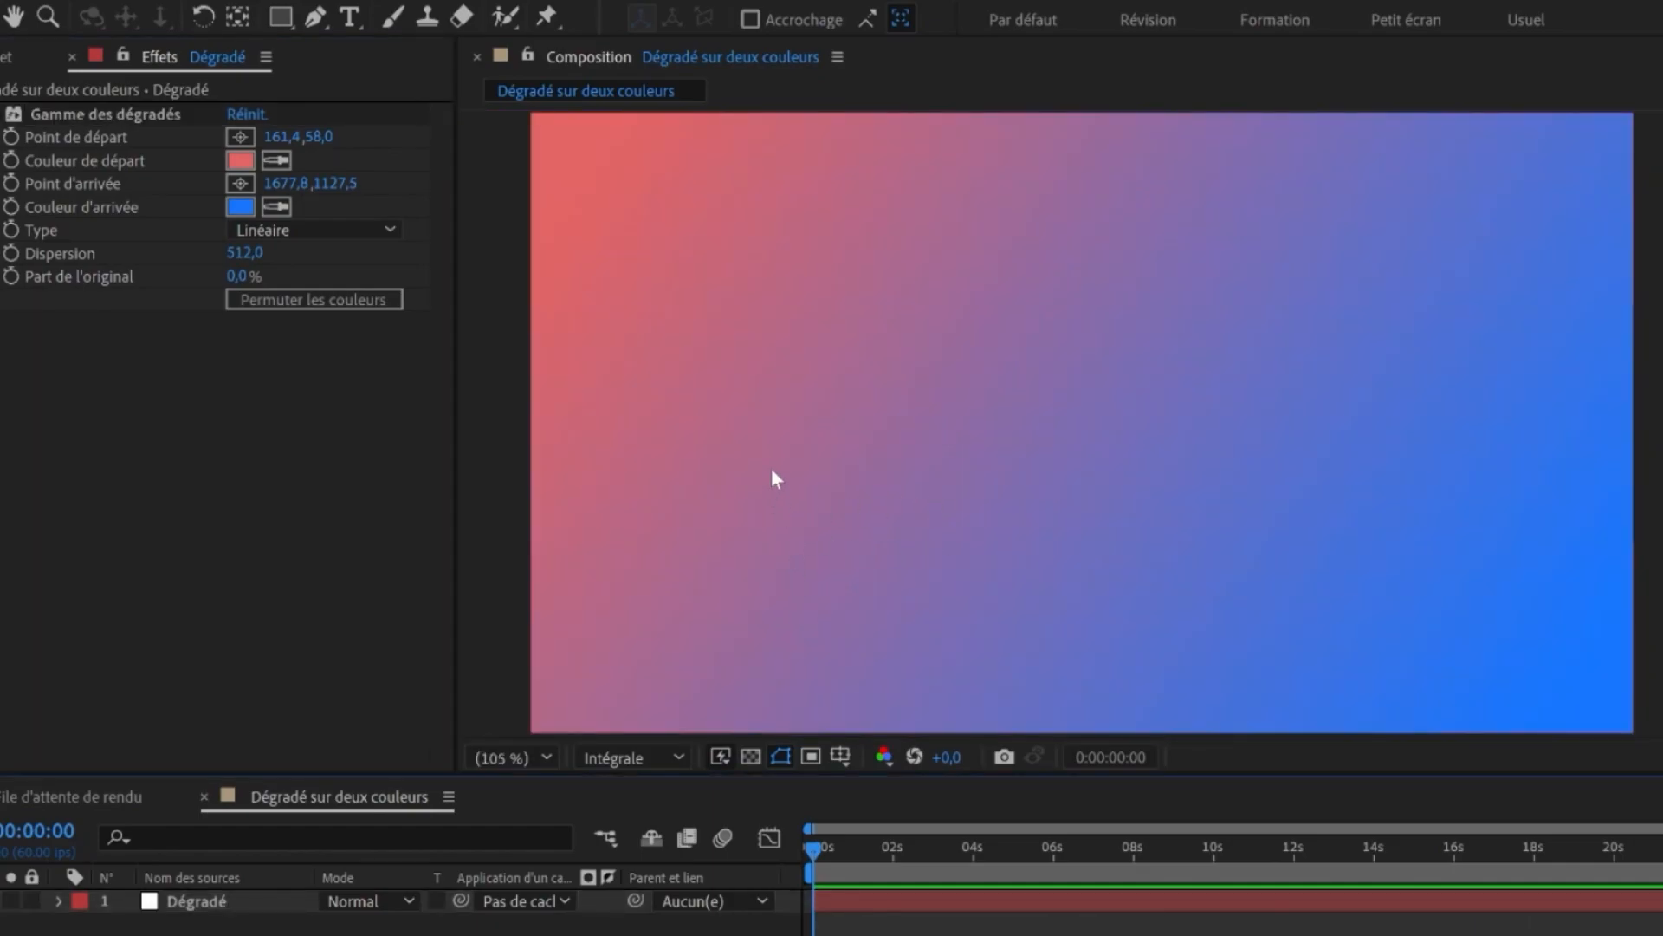
scroll(882, 423, up, 4)
key(shift+slash)
scroll(925, 390, up, 2)
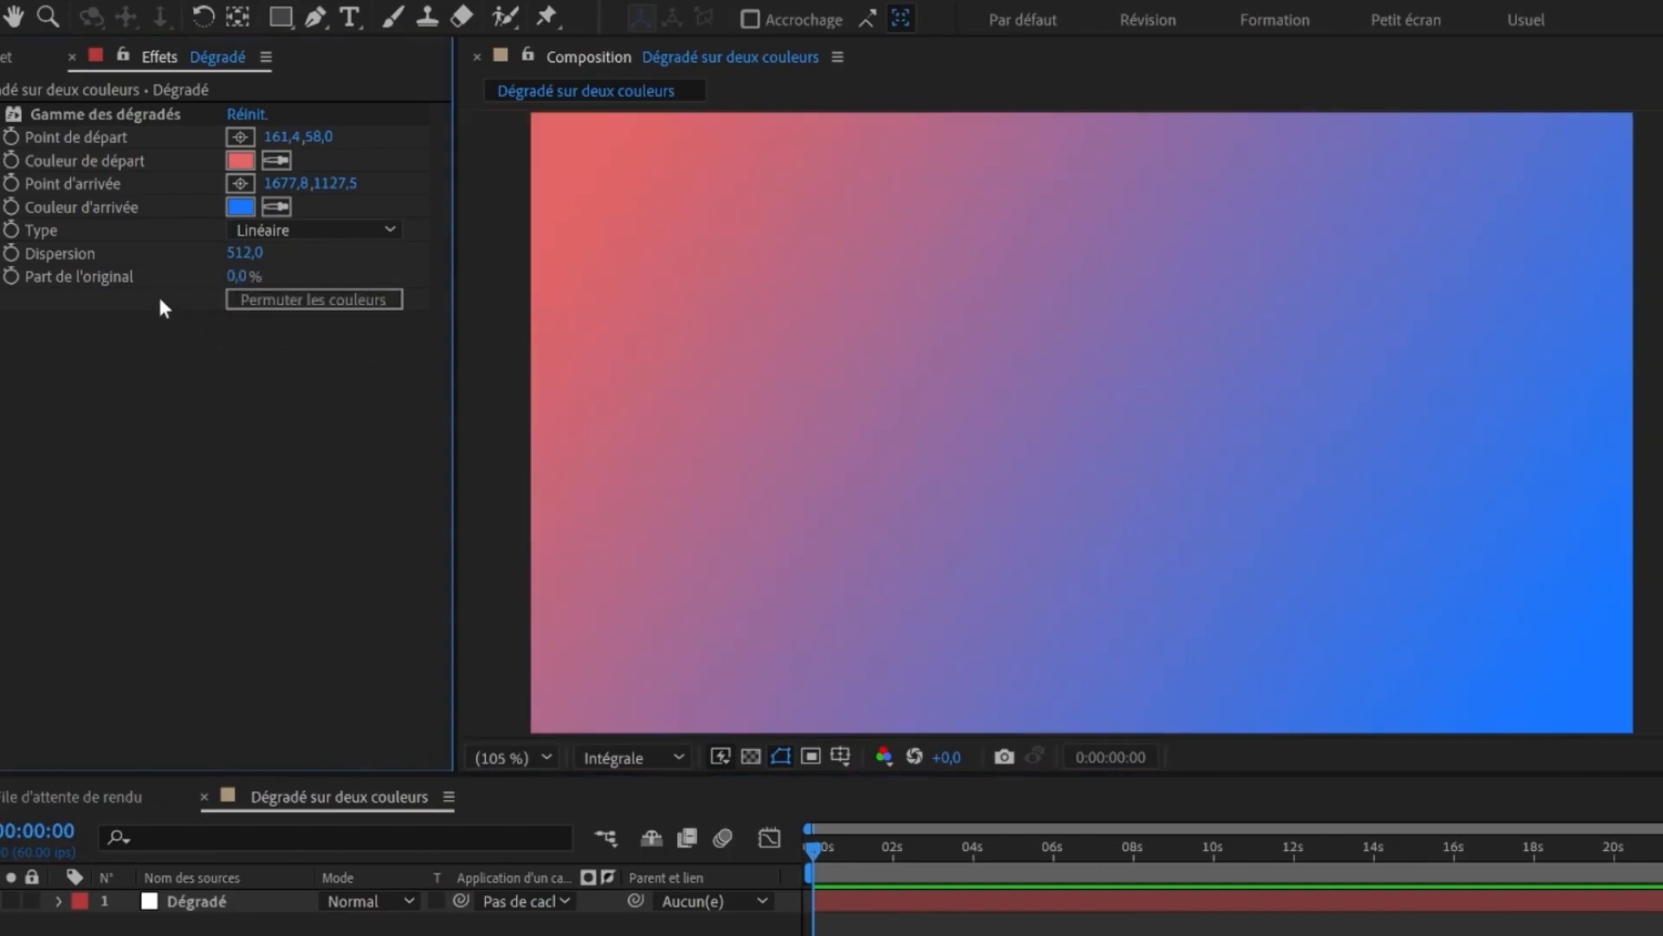
- Swap the start and end colours, then swap them back
drag(236, 290, 283, 297)
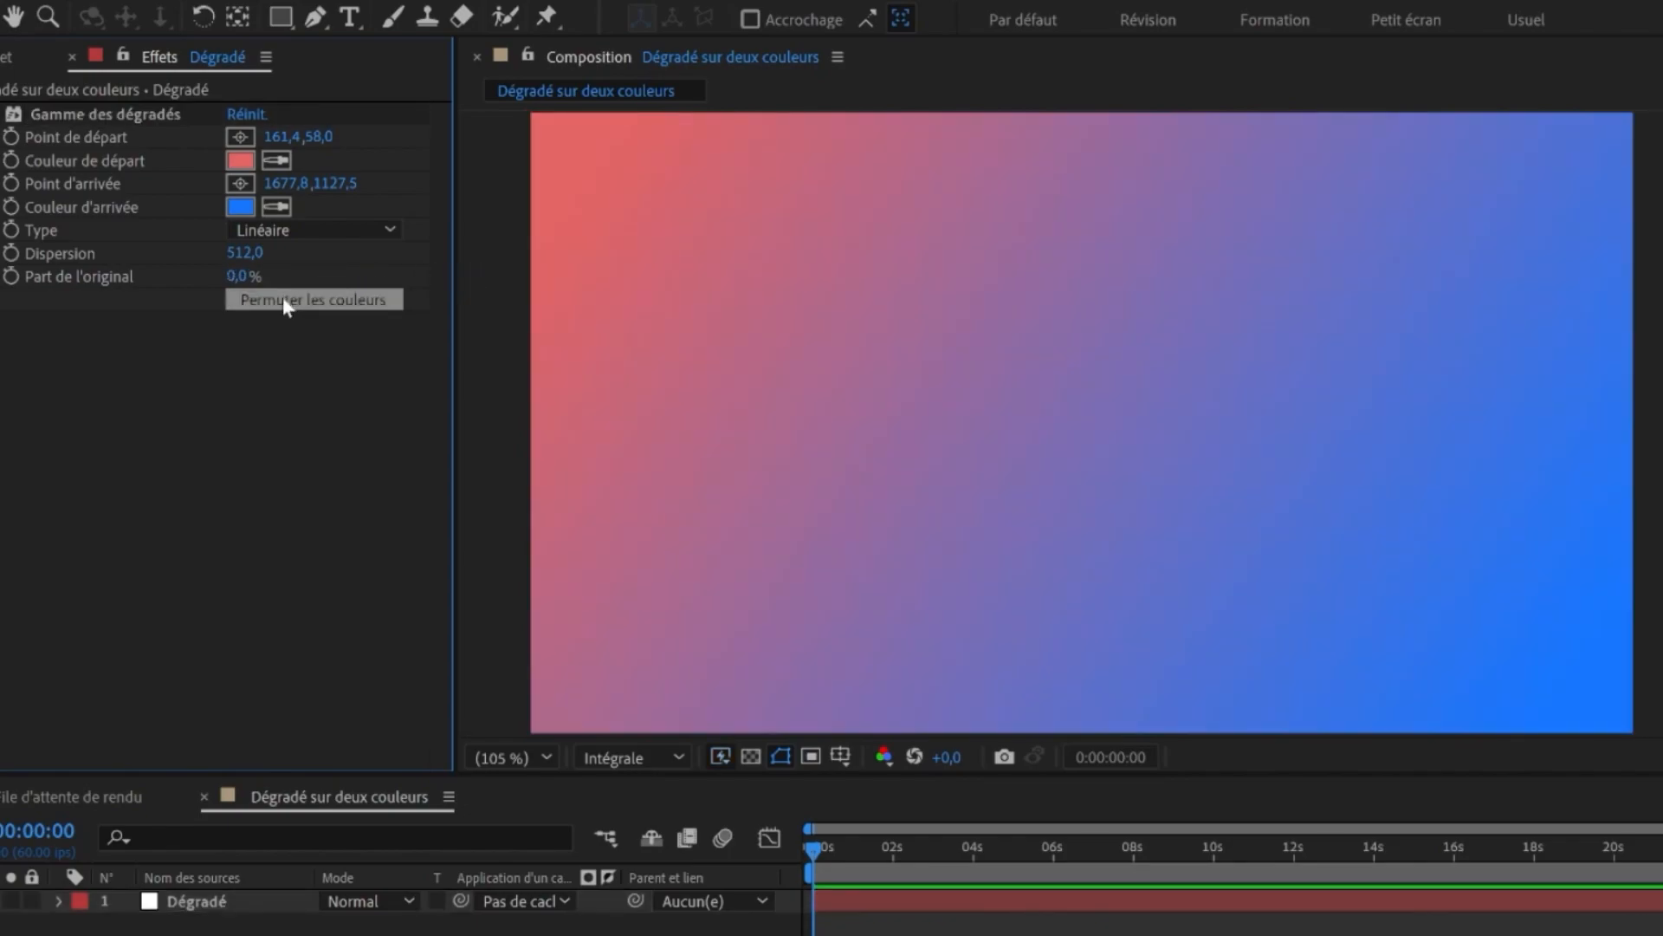
click(283, 298)
click(293, 299)
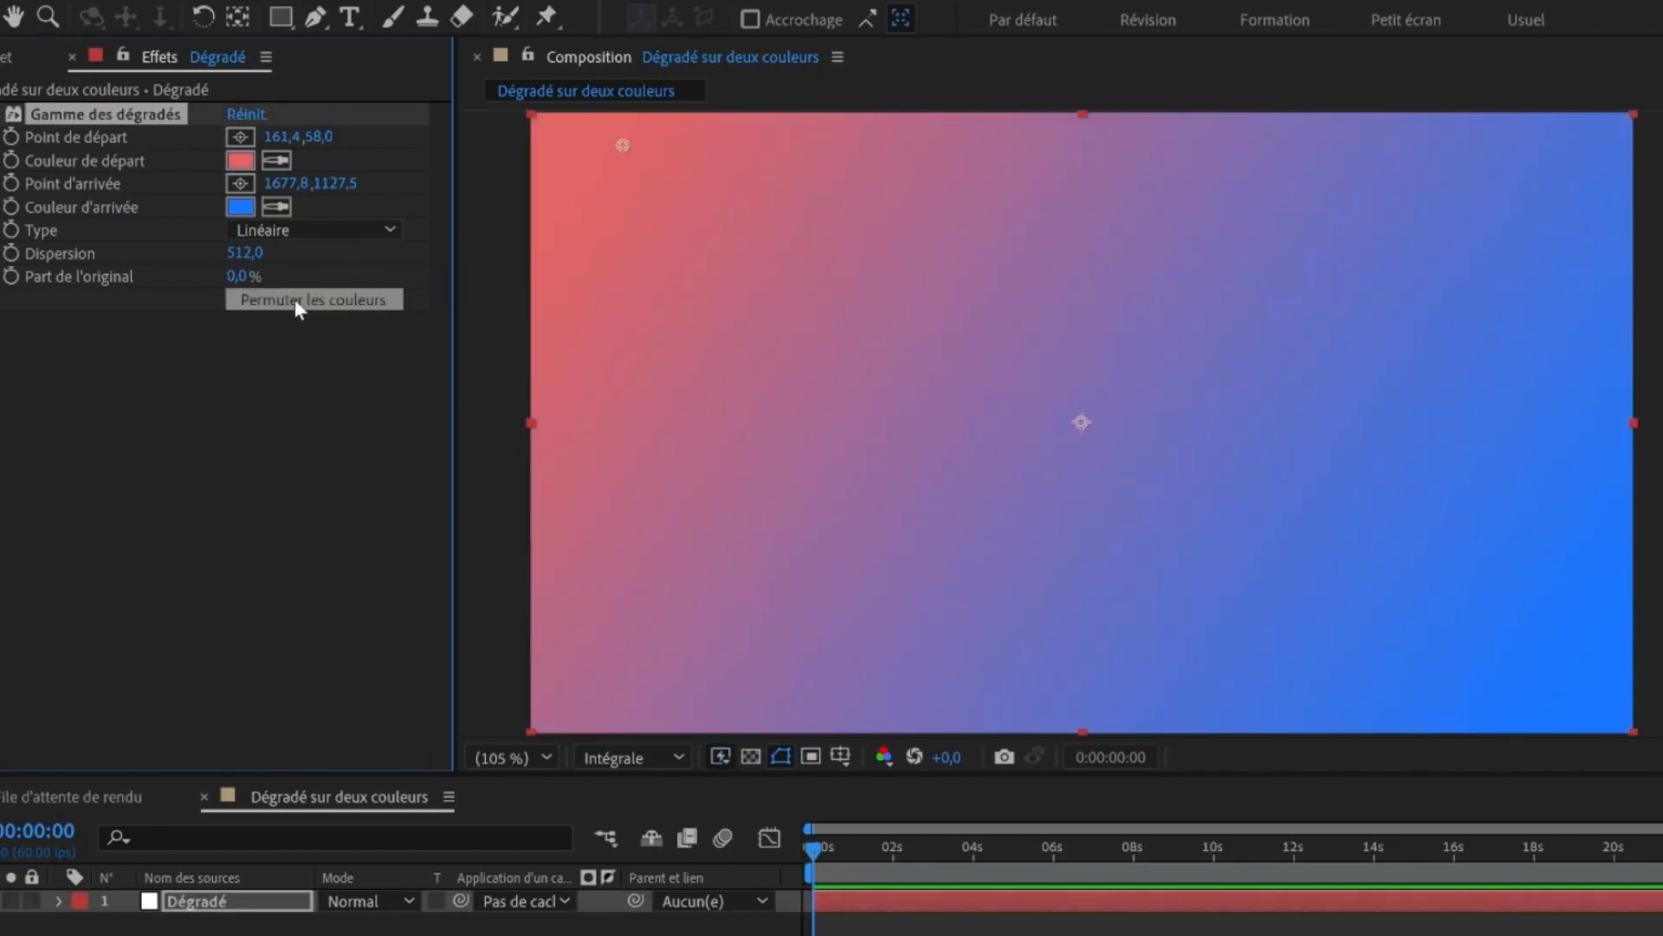
click(295, 301)
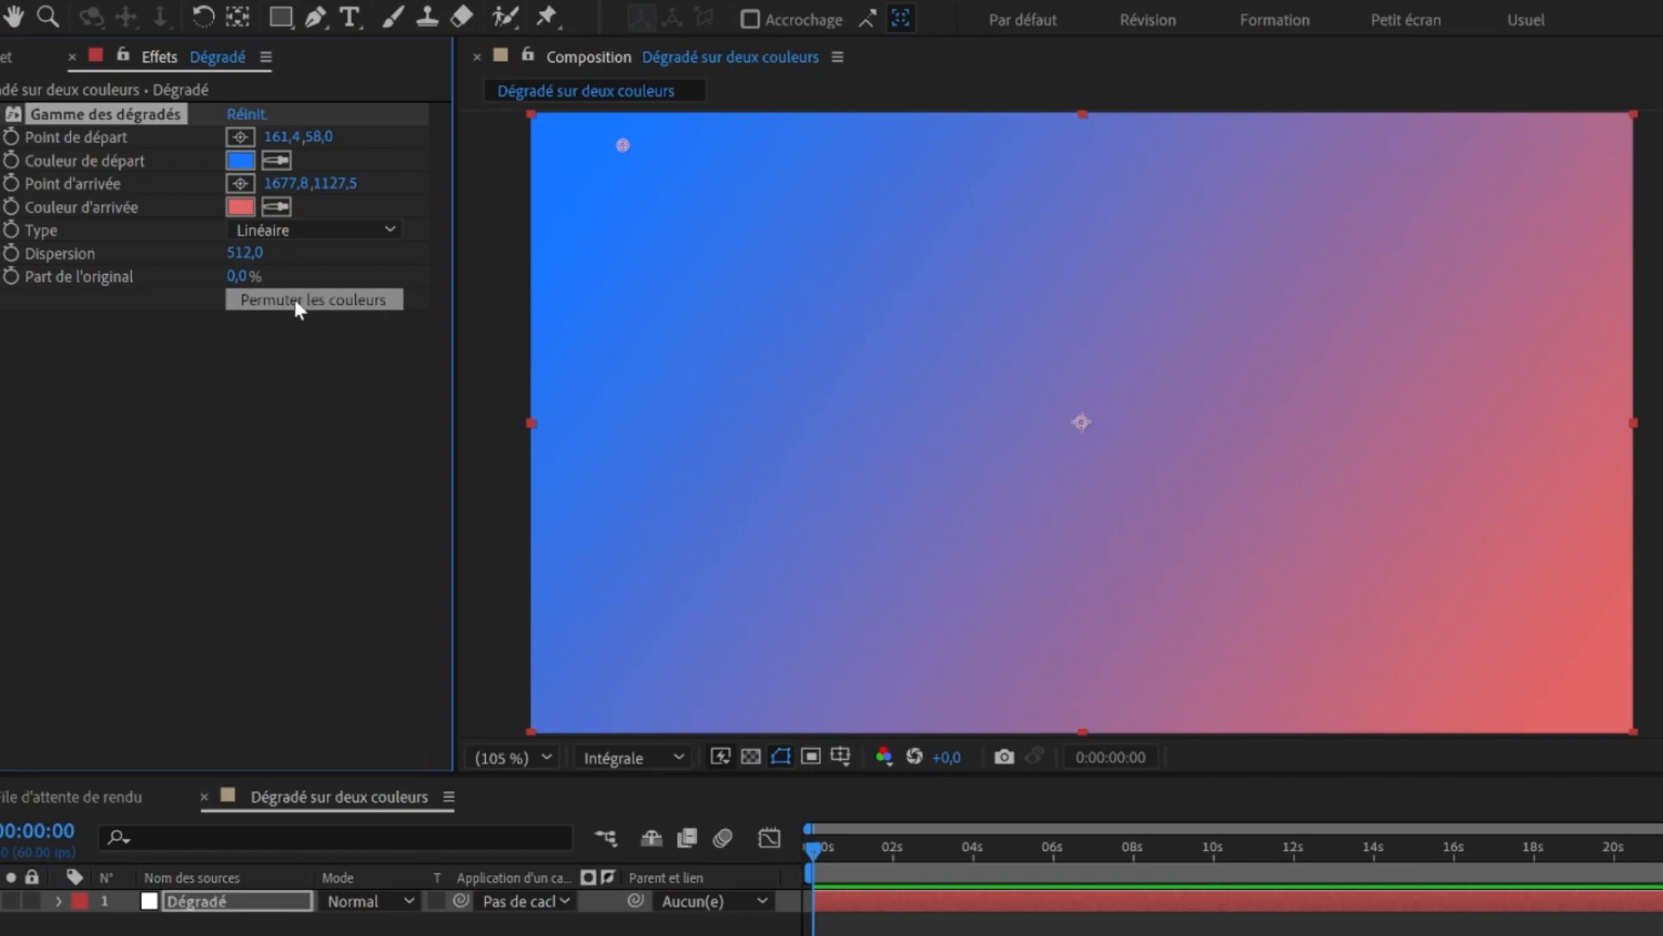
click(295, 299)
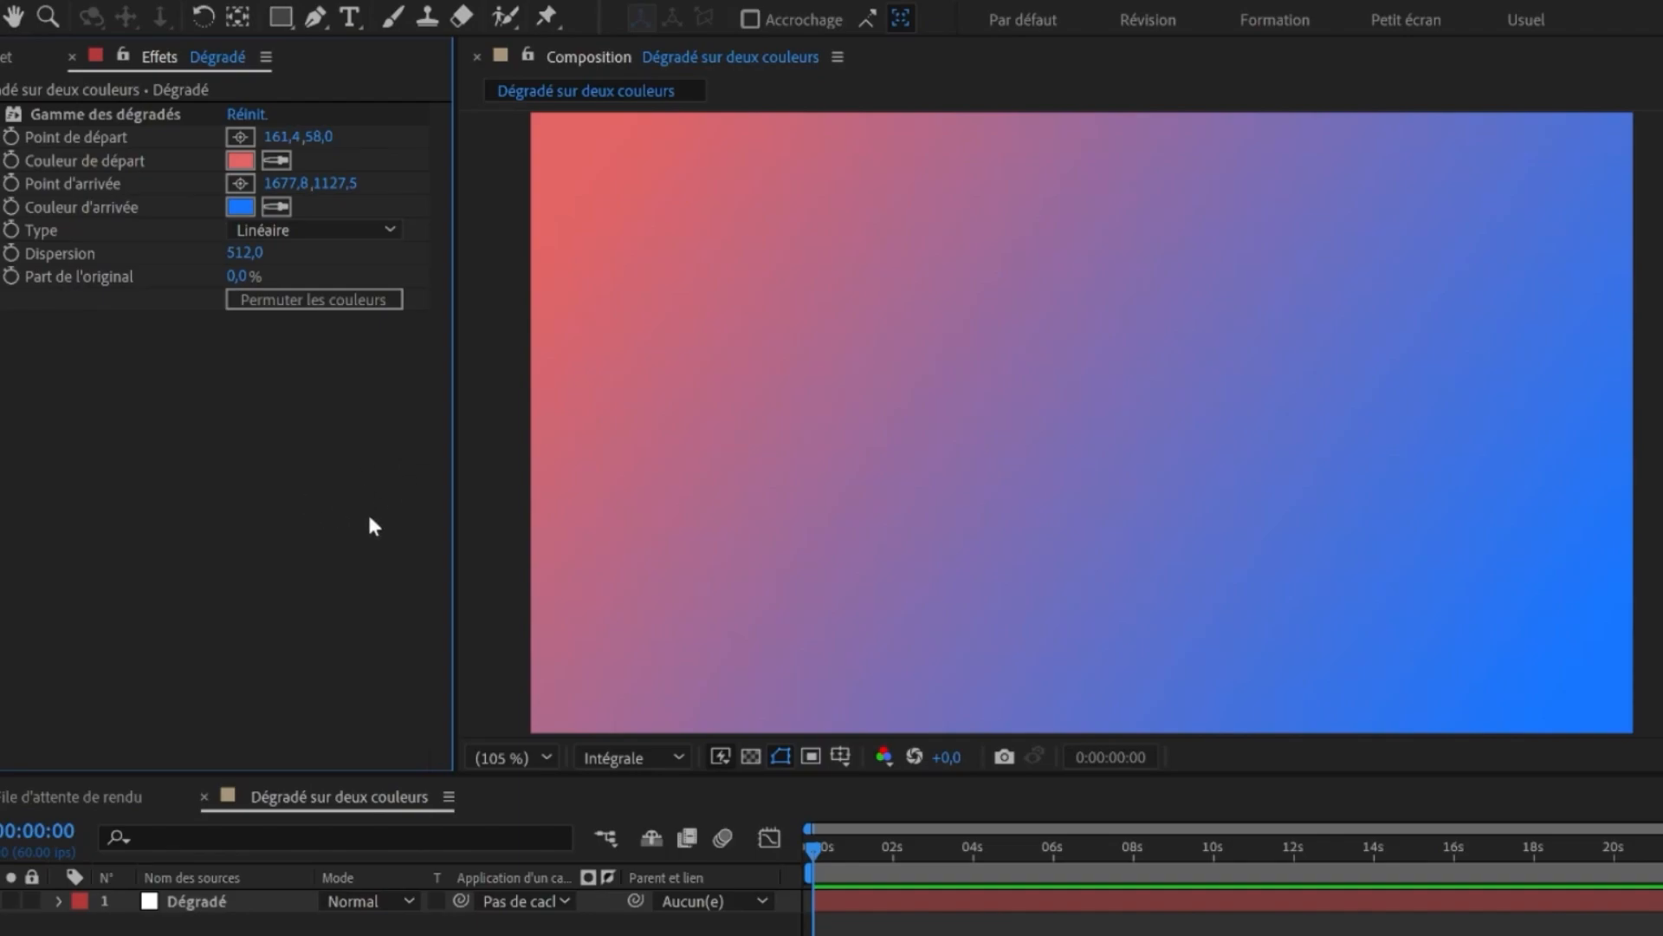
- Recolour the ramp from orange to deep violet-blue and set the start point to 0,0 and end point to 1920,1080
key(alt+Tab)
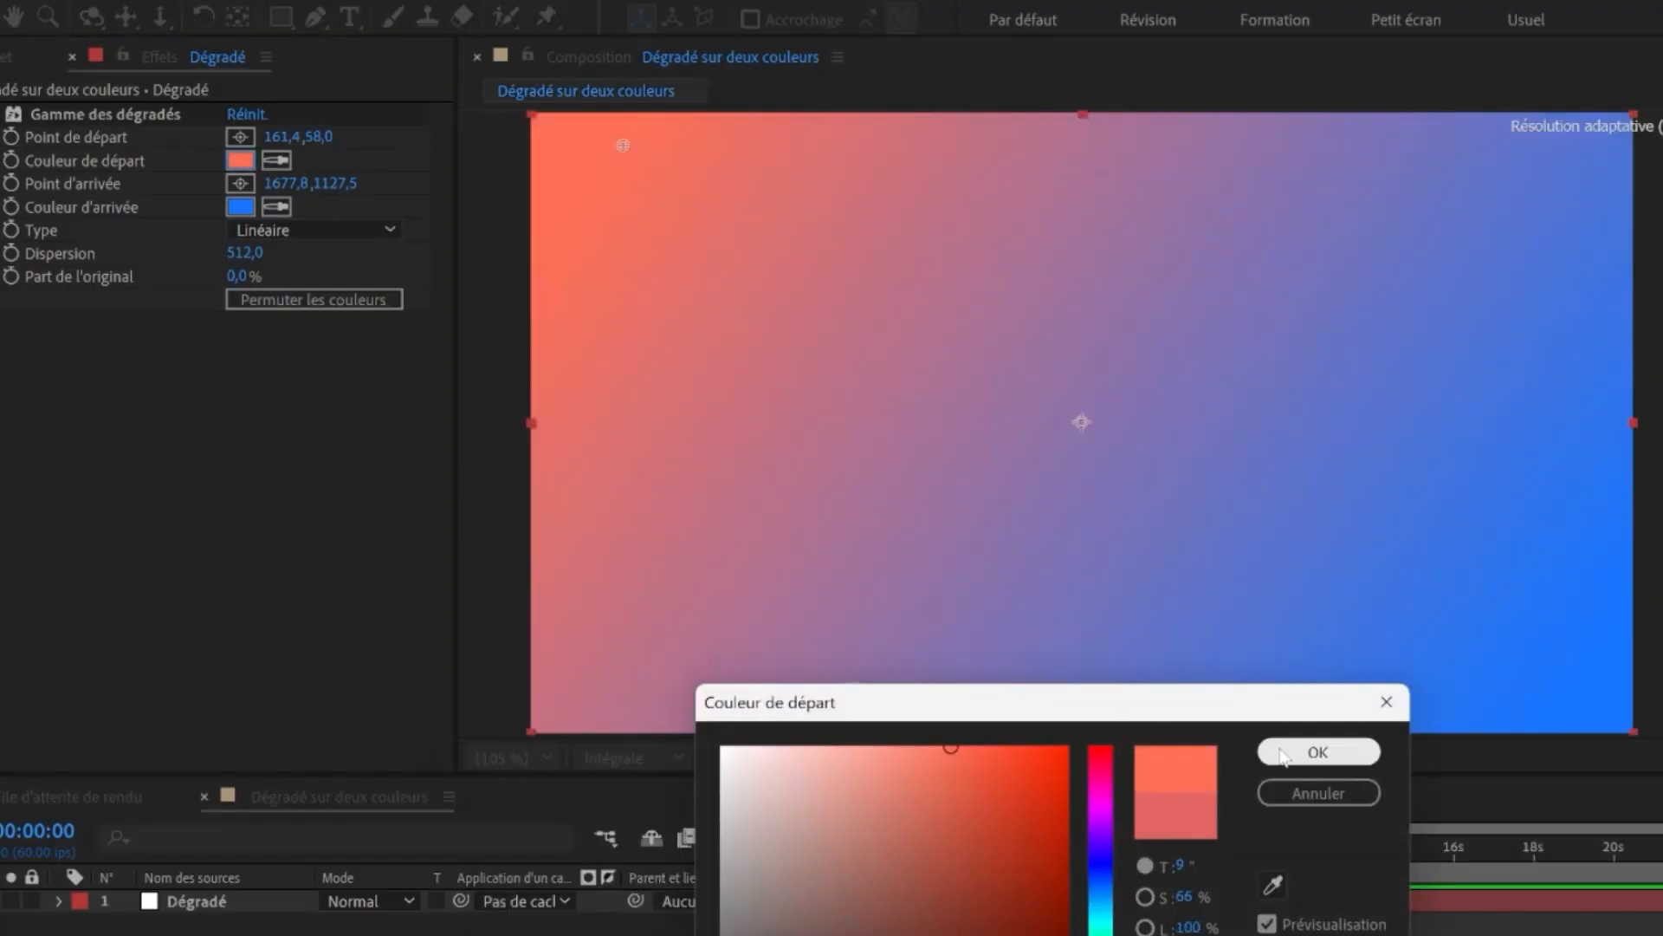
key(alt+Tab)
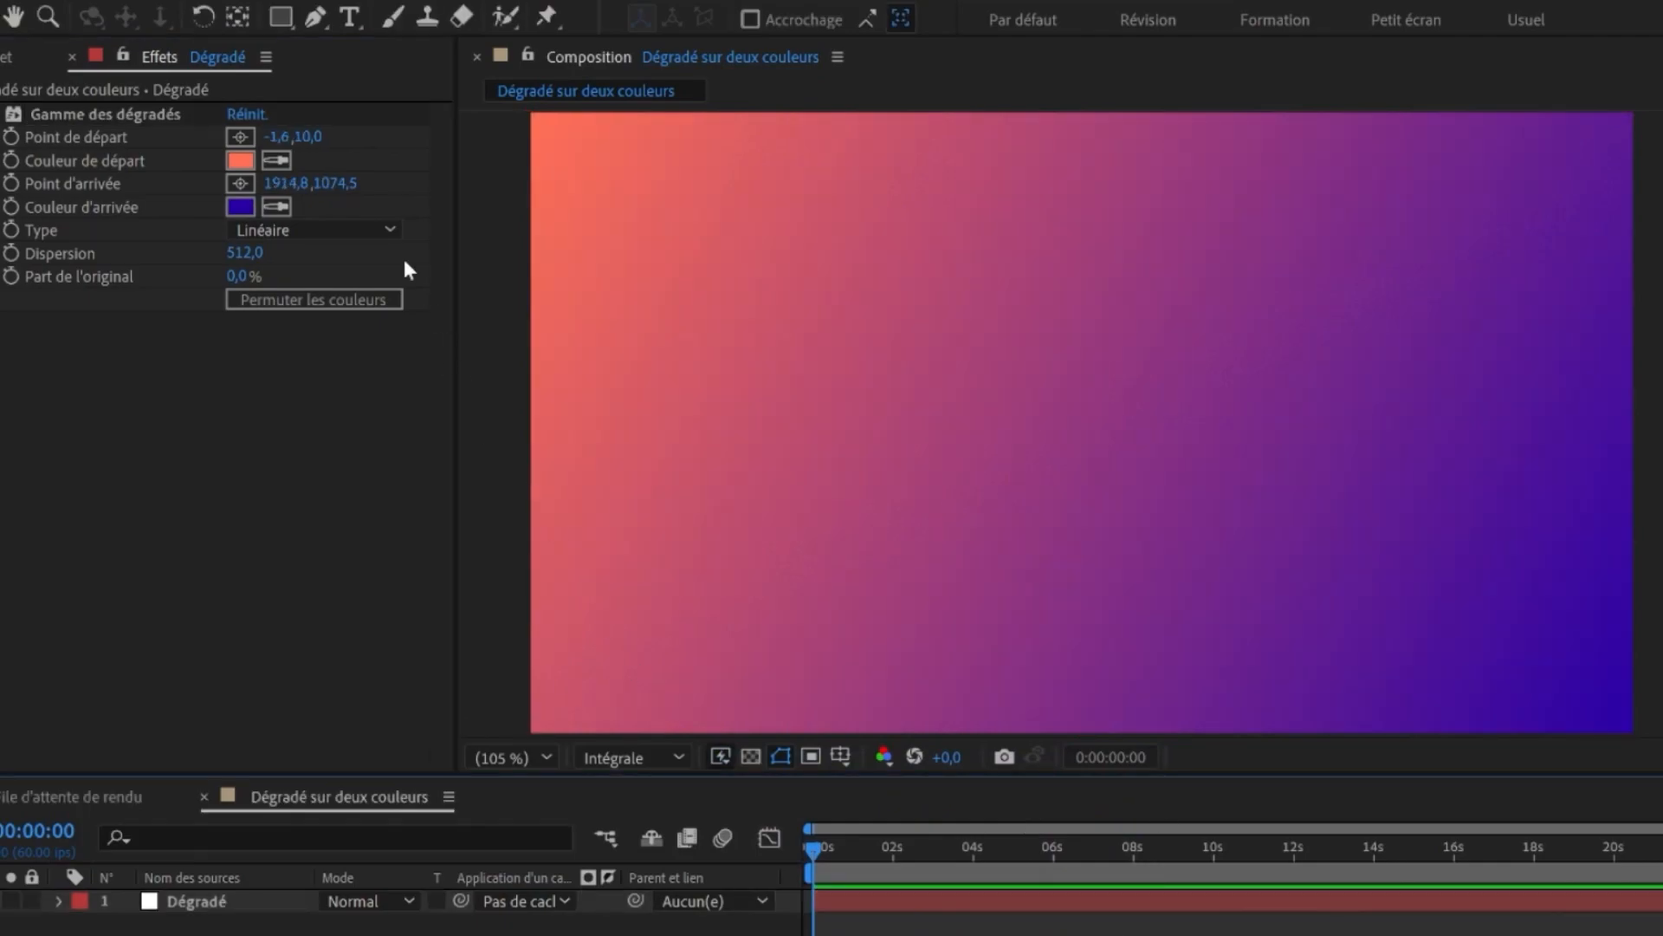
click(275, 139)
key(Caps_Lock)
text(0)
key(Tab)
text(0)
key(Tab)
text(1920)
key(Tab)
text(1080)
key(Return)
- Try dragging the gradient's start and end points to new positions in the viewer
key(a)
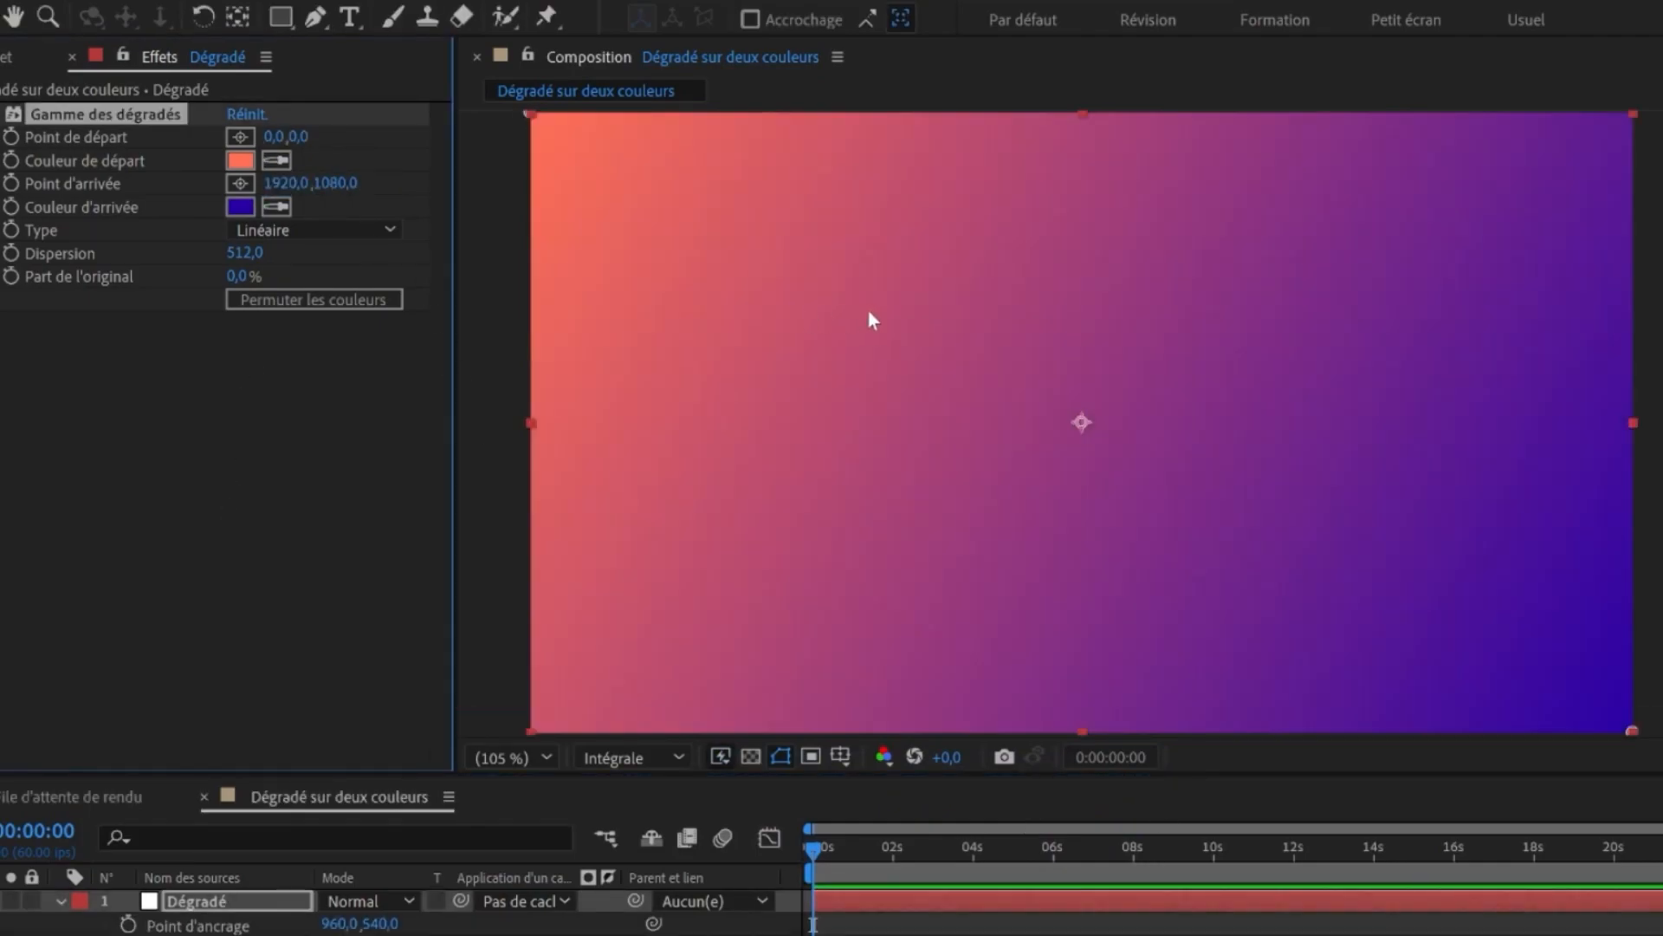
scroll(871, 310, down, 1)
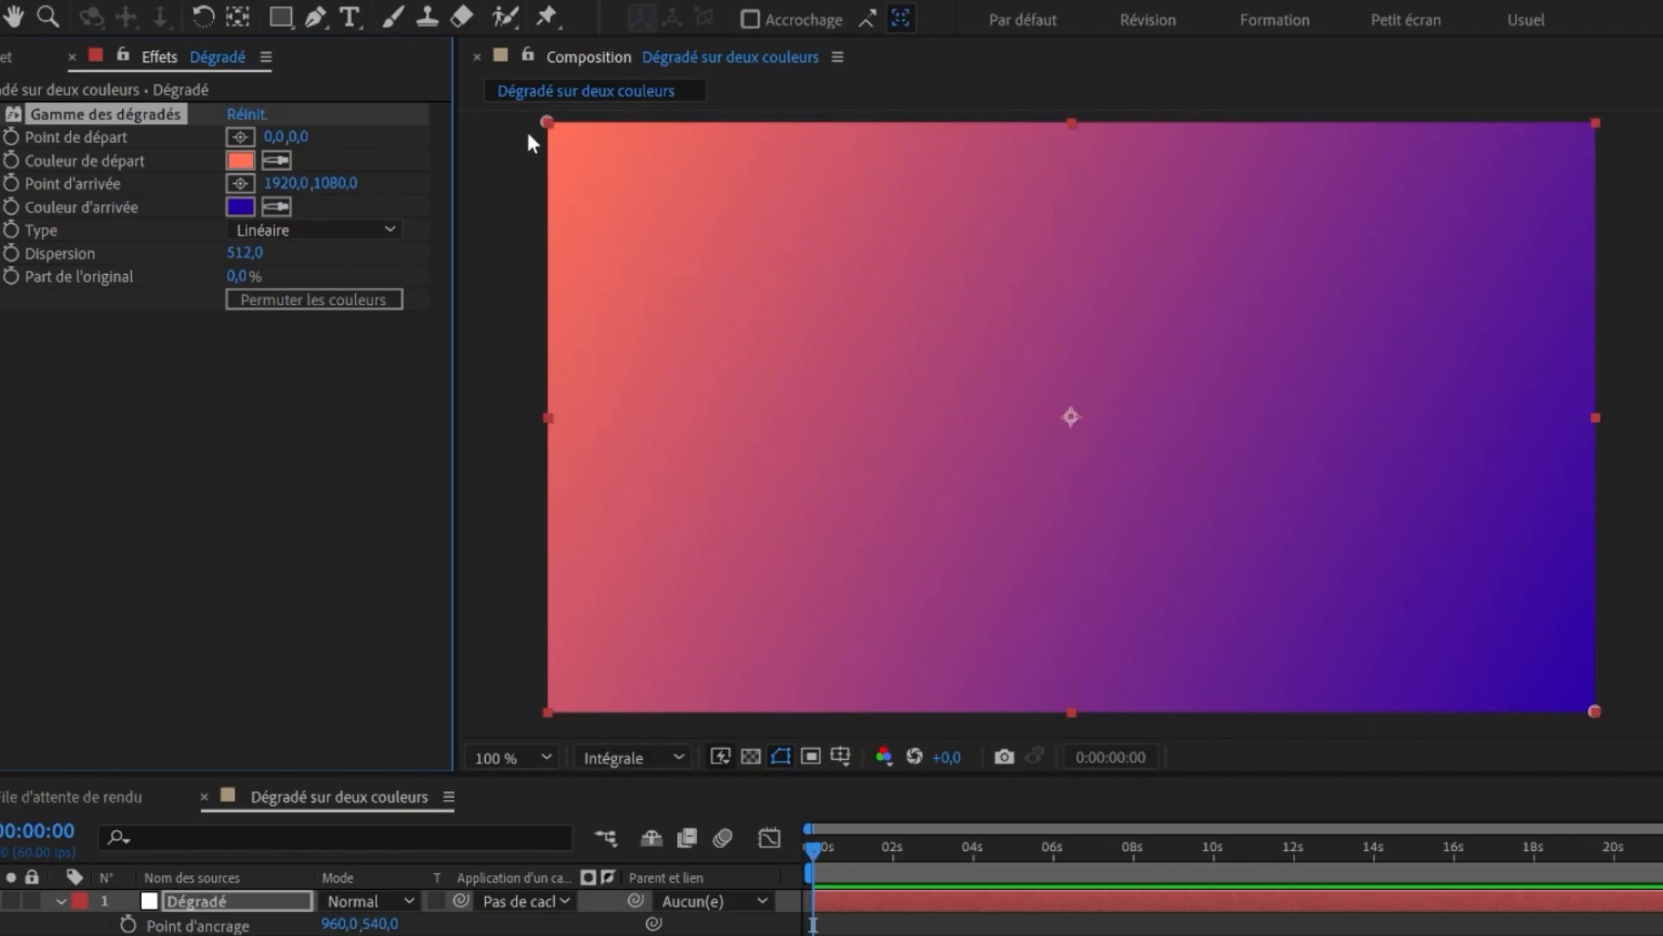
drag(548, 122, 568, 120)
drag(1595, 712, 1578, 704)
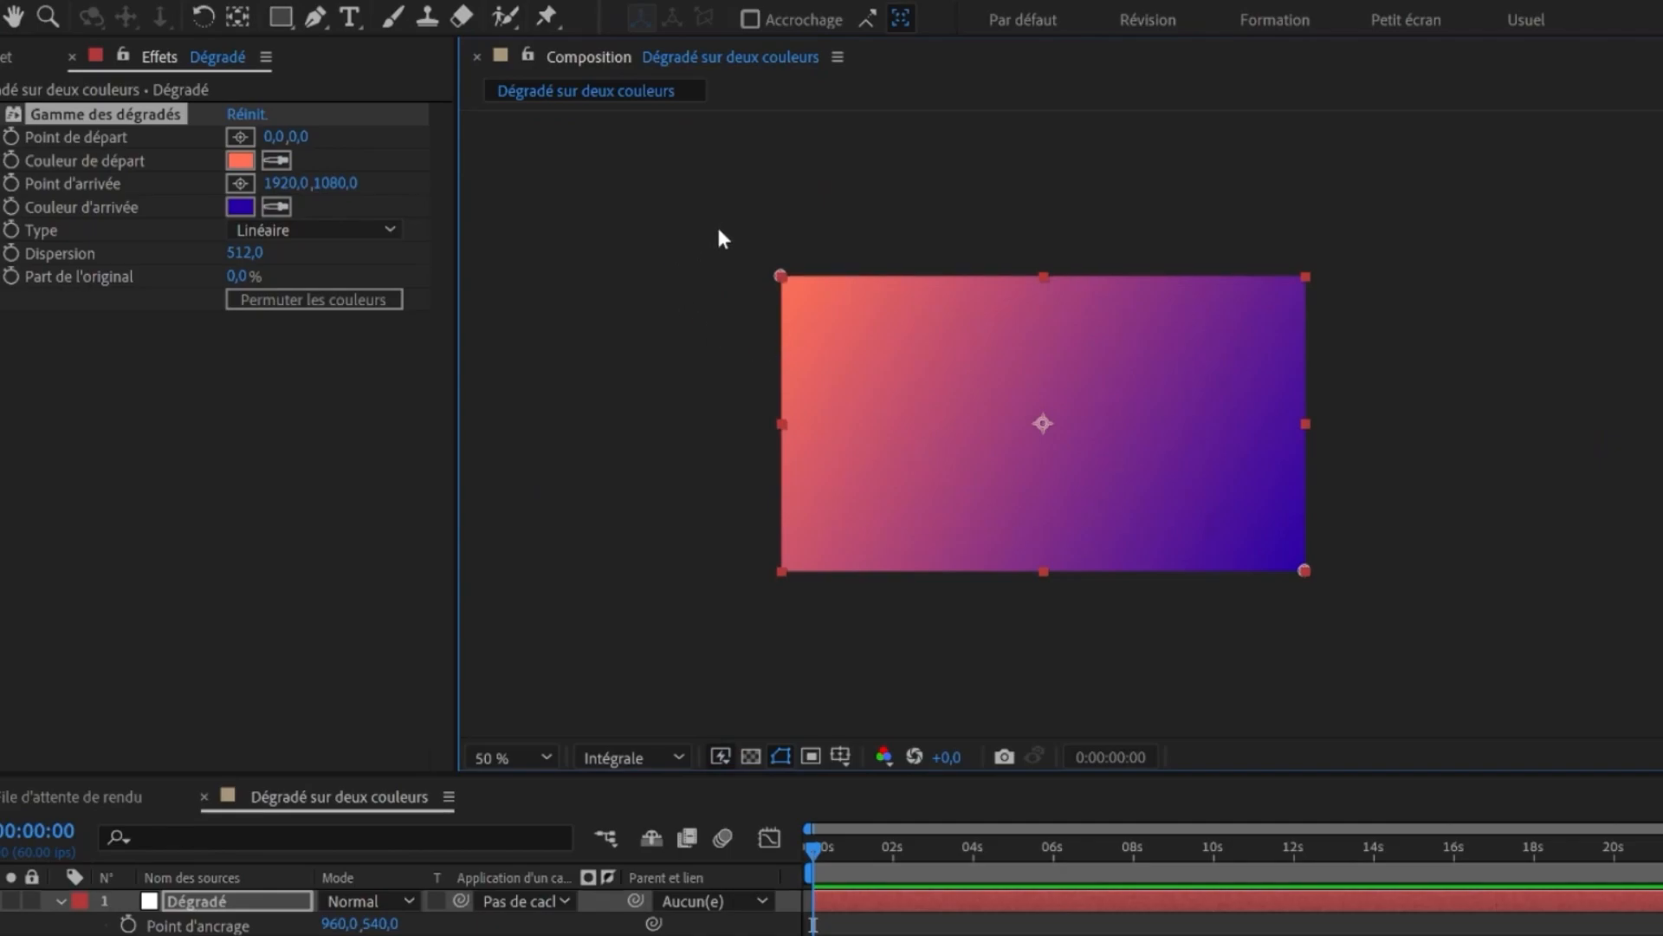
drag(778, 277, 794, 236)
drag(1304, 570, 1152, 473)
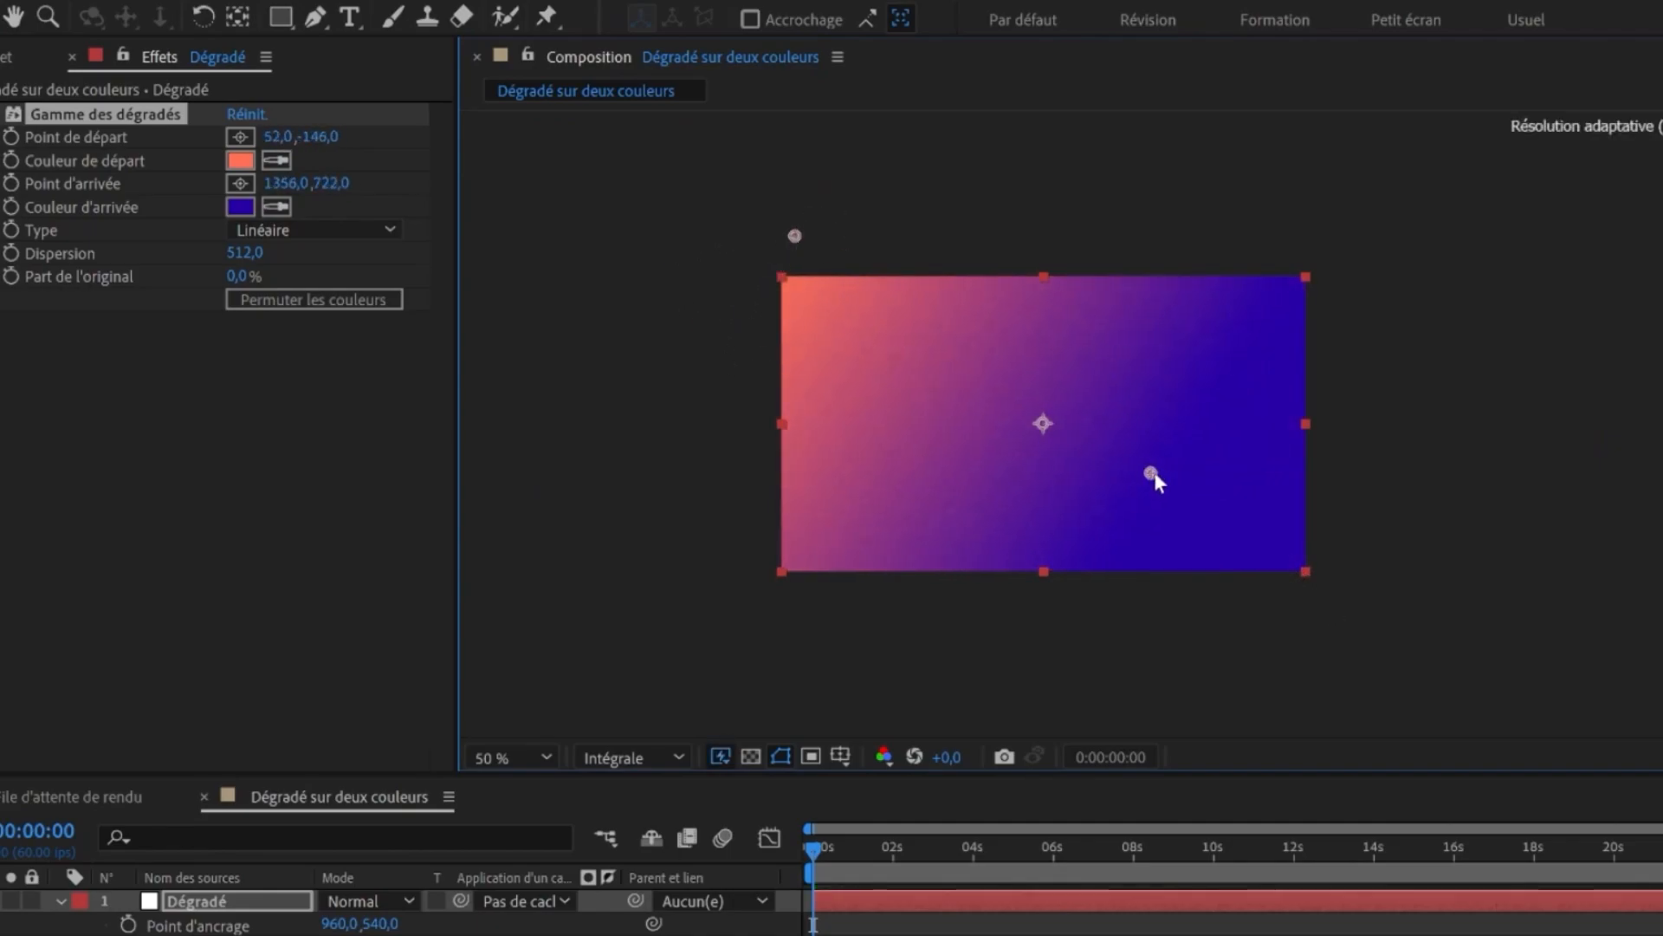
drag(798, 237, 887, 390)
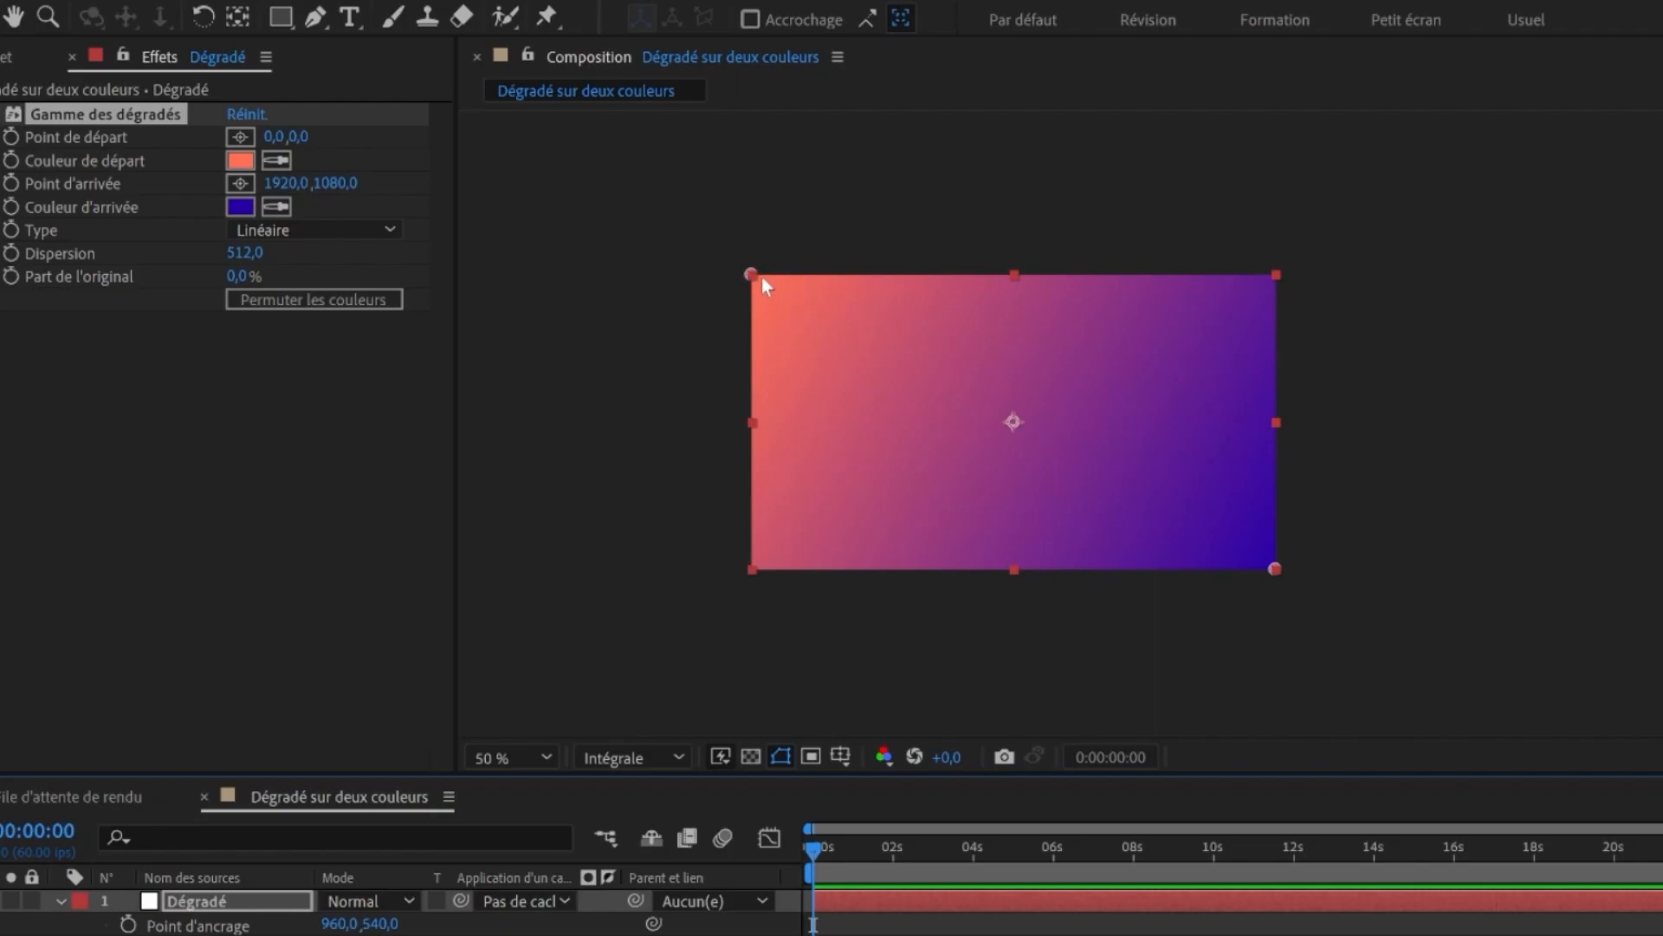
- Drag the start point to the composition centre, about 974,556
click(757, 301)
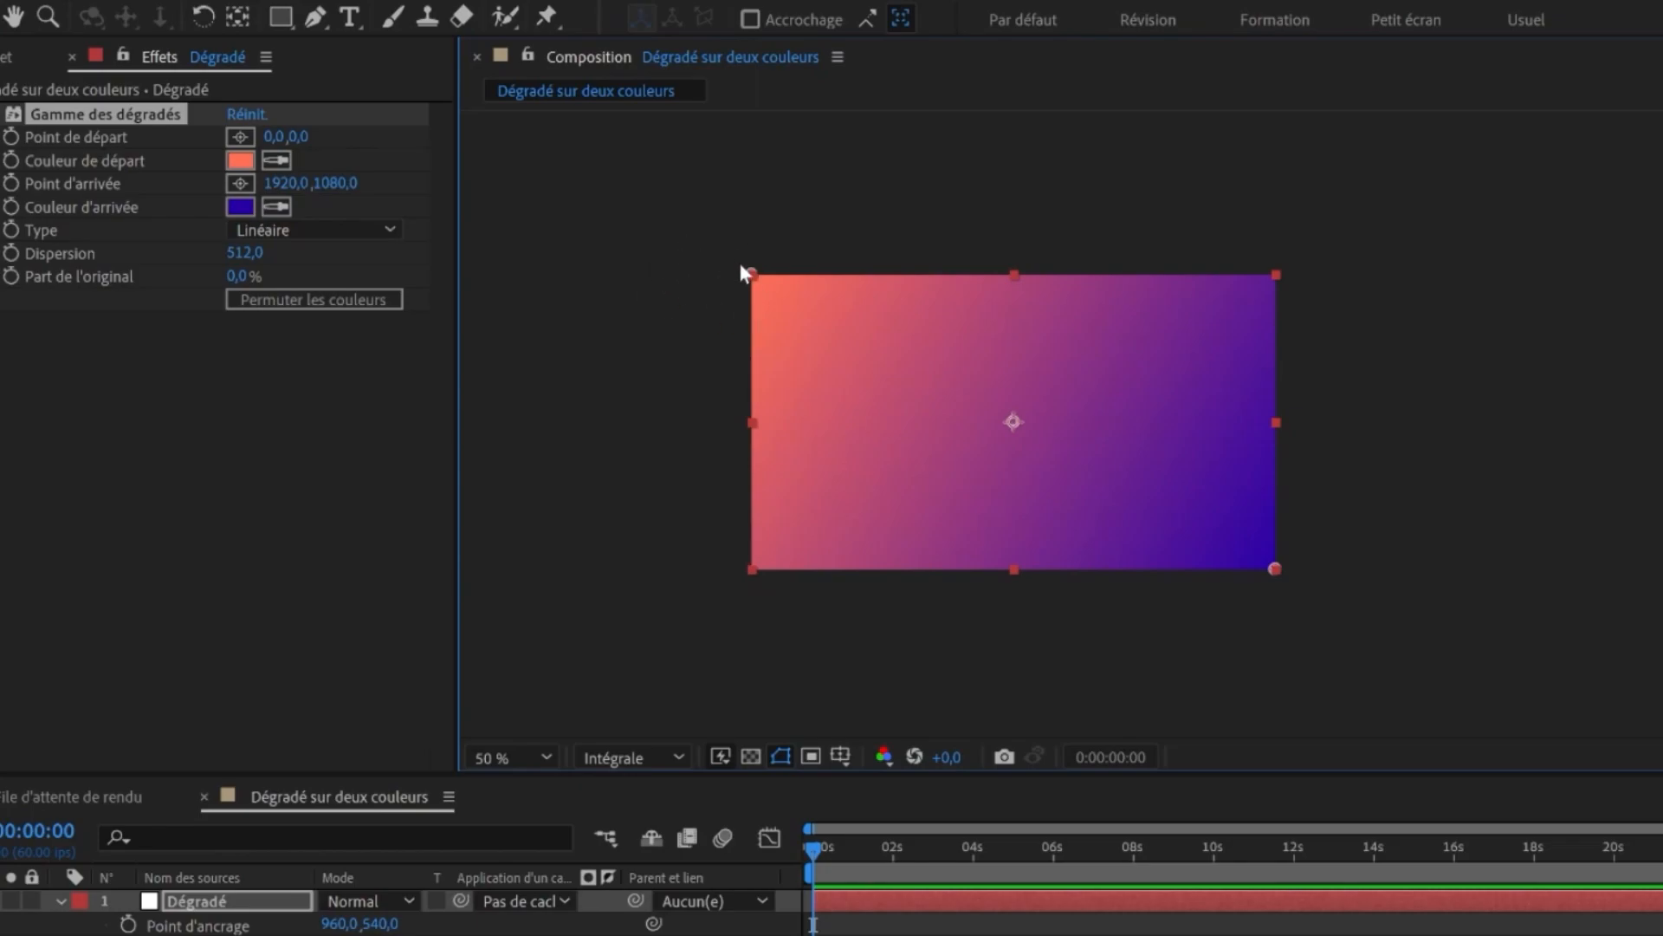
drag(750, 271, 1017, 426)
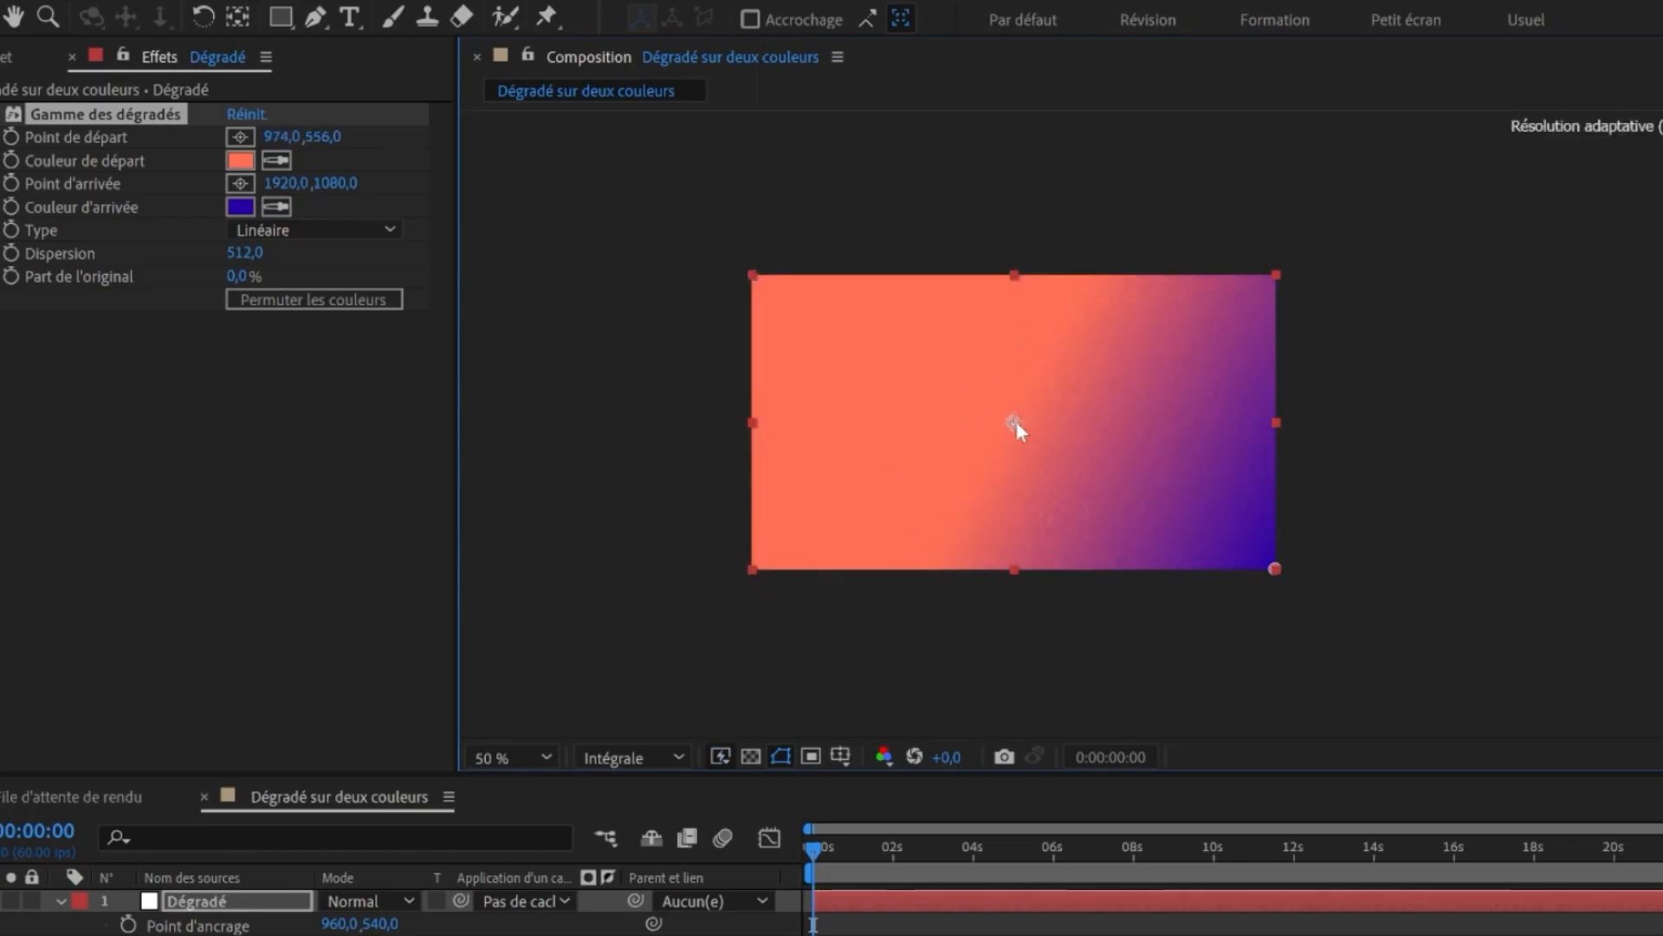
- Undo the last start point move and set the gradient's start point to -960,-540
key(ctrl+z)
click(277, 136)
text(-960)
key(Tab)
text(-540)
key(Return)
drag(528, 216, 861, 340)
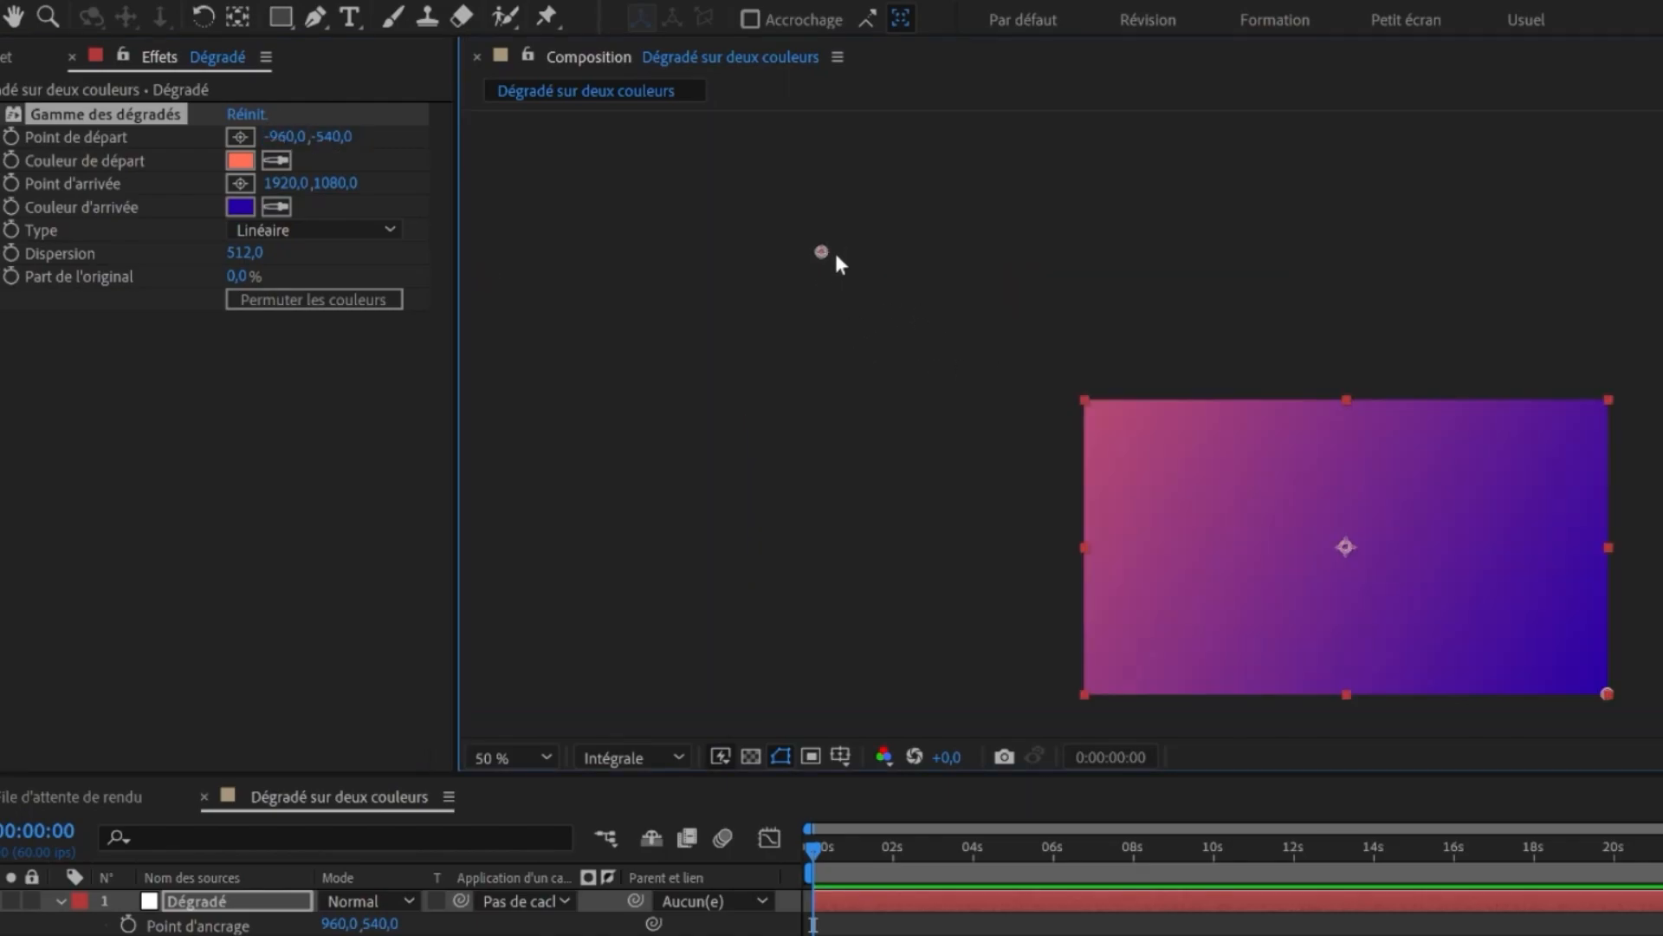
- Set the gradient's end point to 2880,1620 by adding 960 and 540 to its coordinates
drag(818, 252, 1124, 202)
key(ctrl+z)
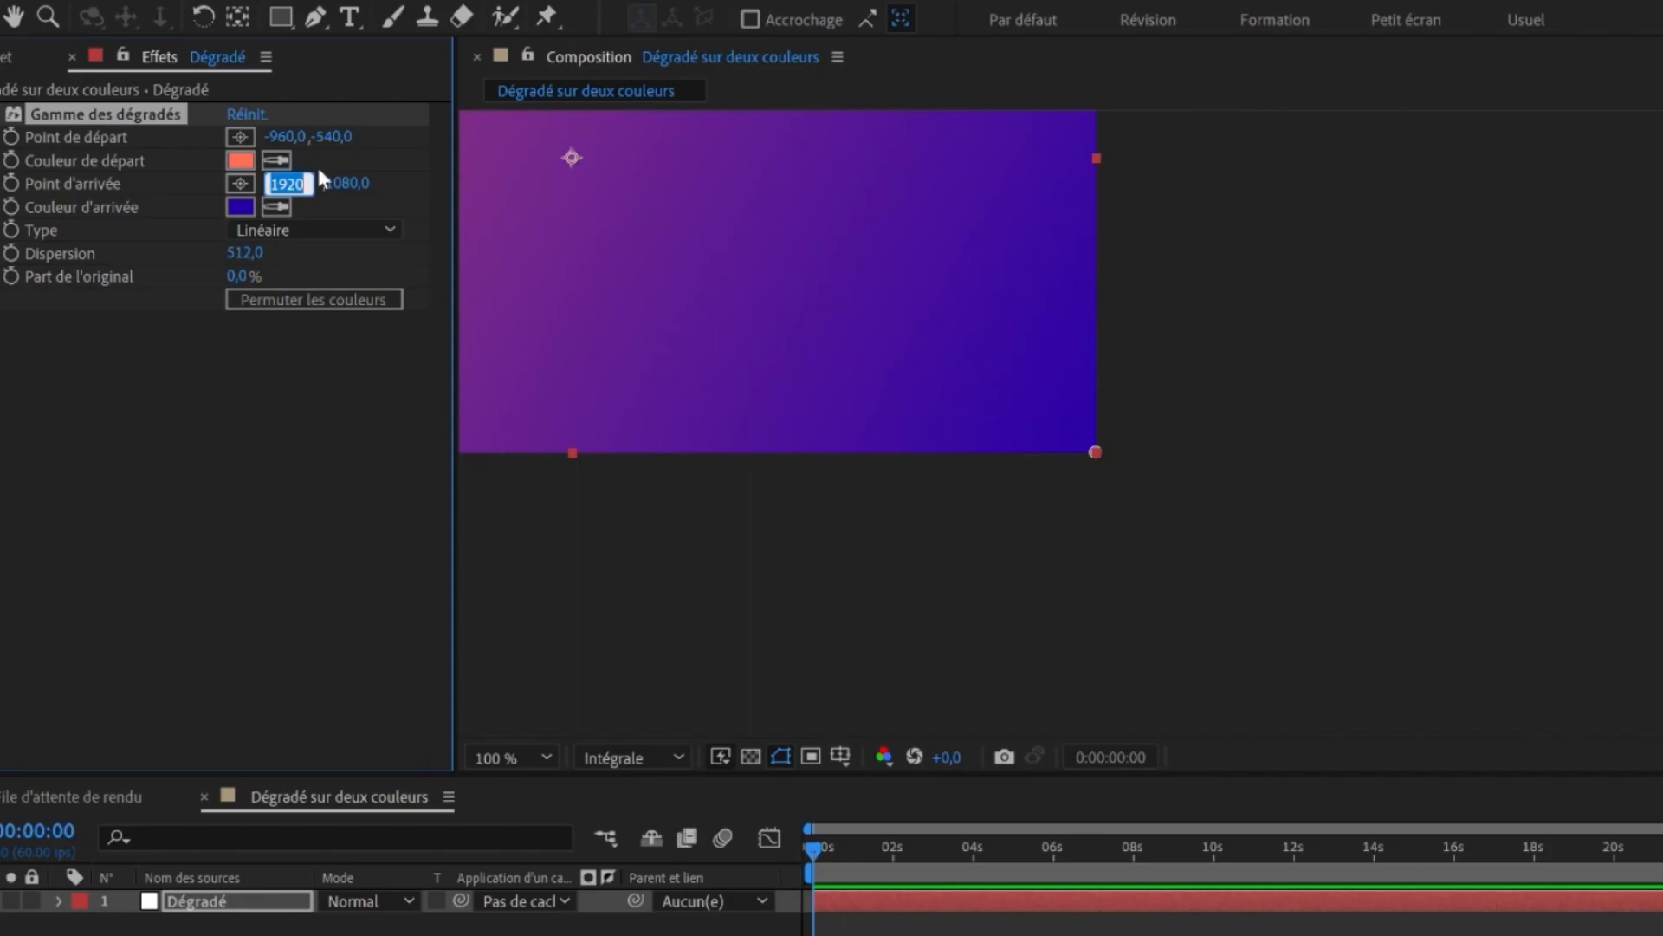
key(Right)
text(+960)
key(Return)
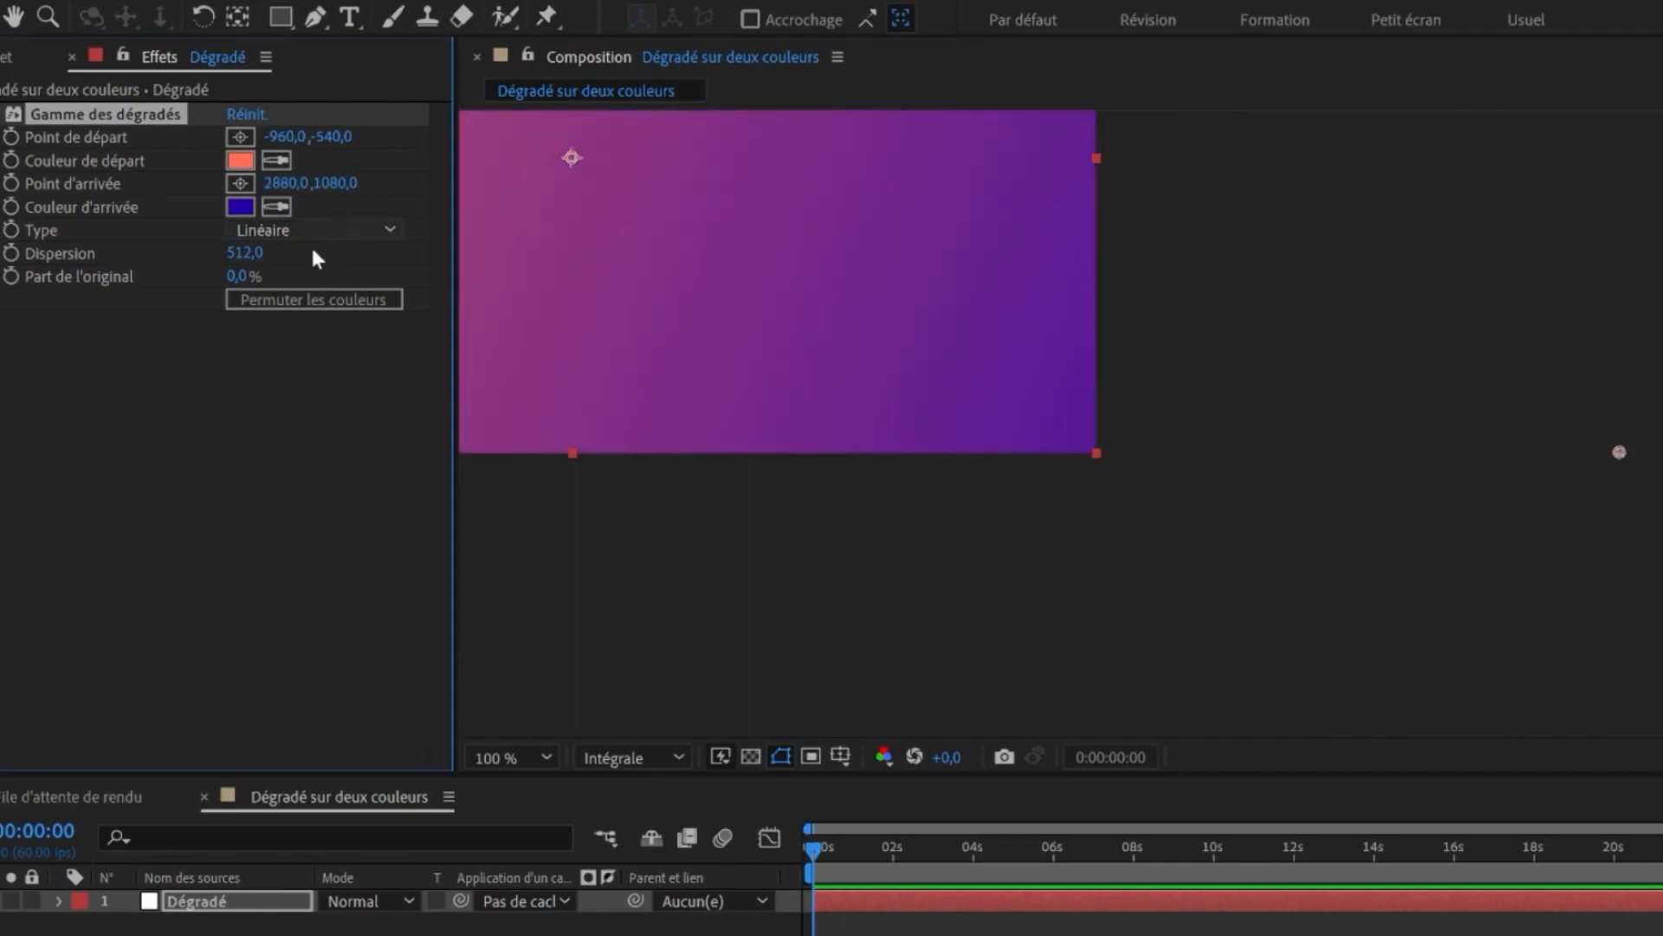
click(326, 183)
click(326, 184)
text(+540)
key(Return)
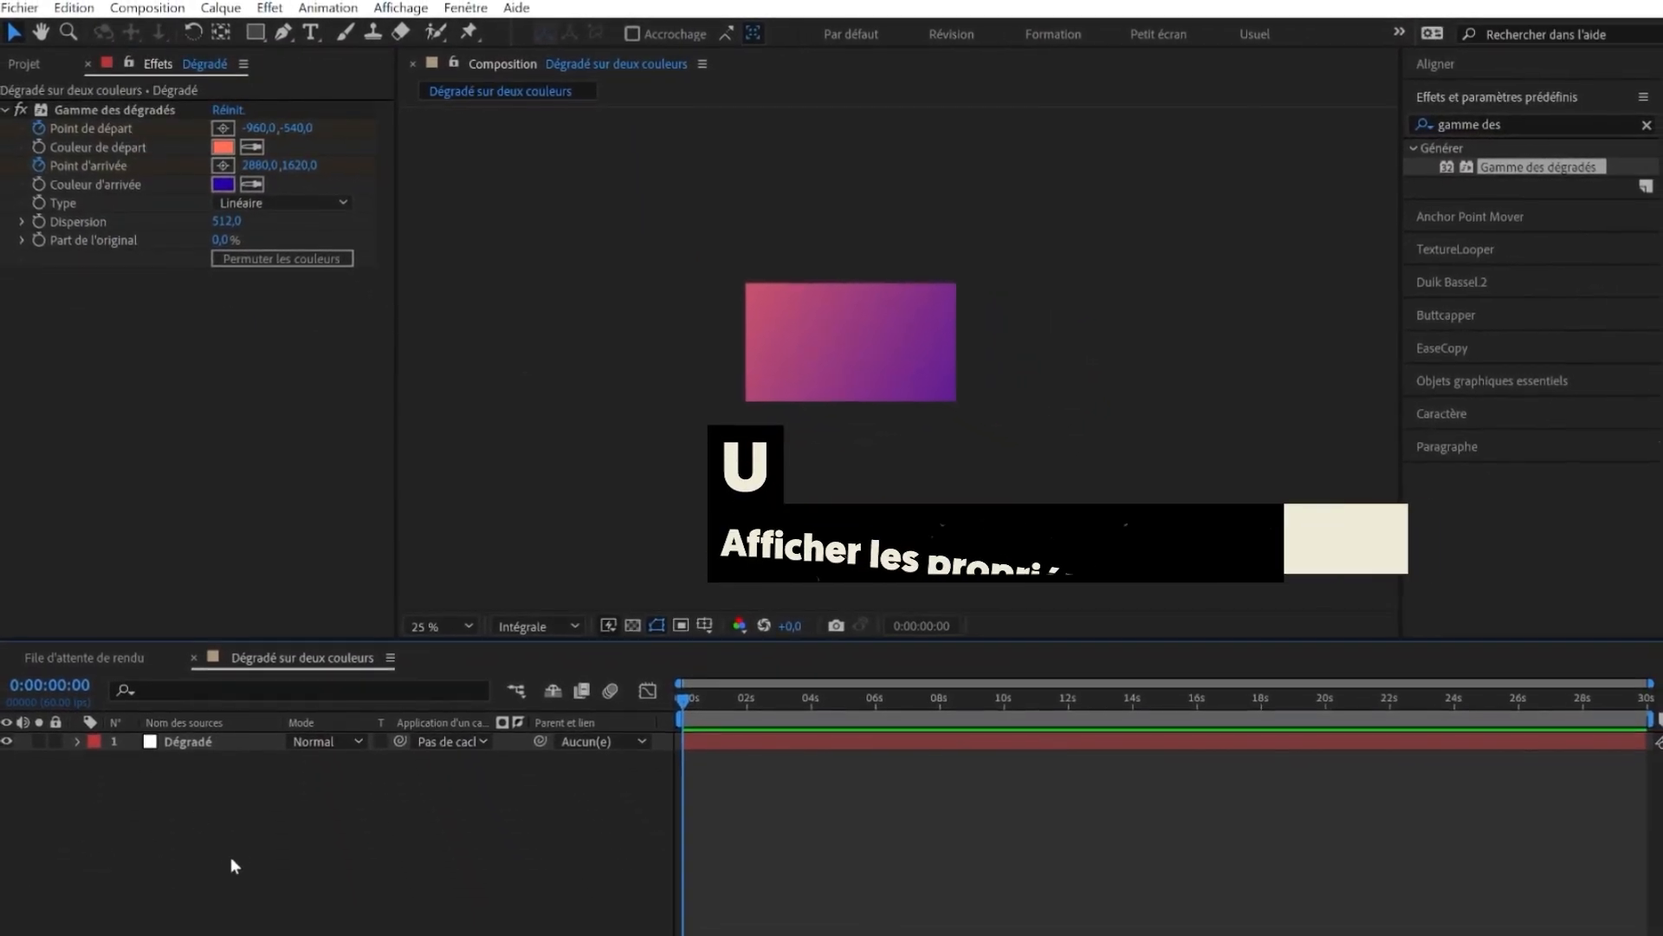
- Animate the start and end points with new keyframes at about 2 s and select the initial keyframes
key(u)
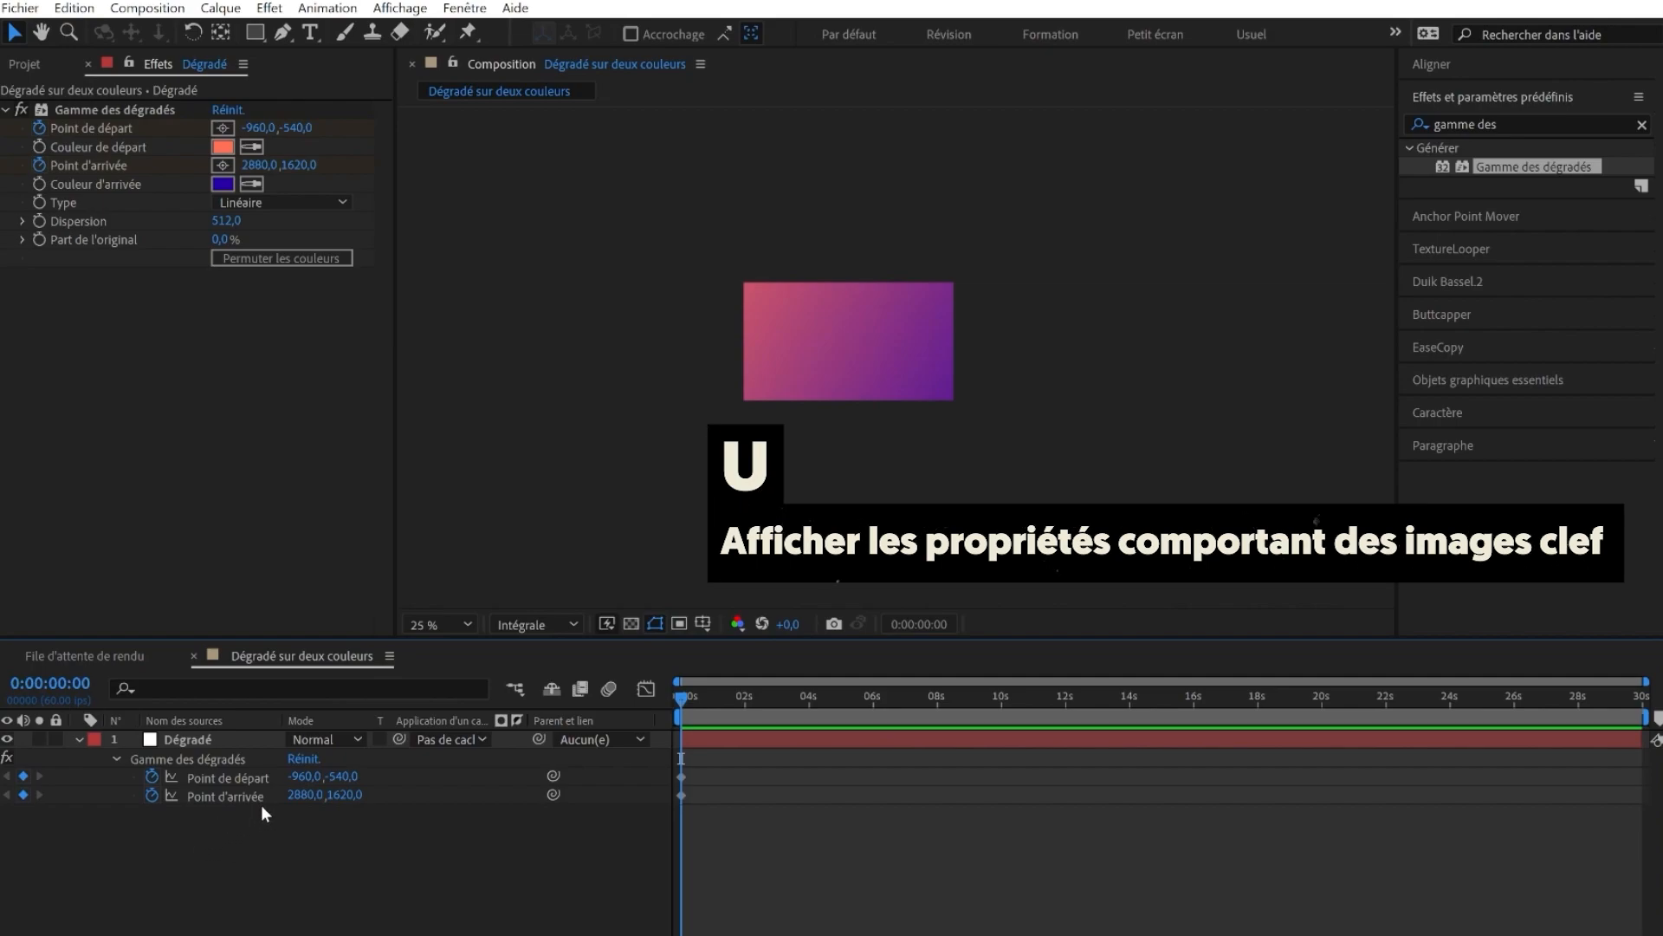
drag(733, 696, 744, 696)
click(94, 112)
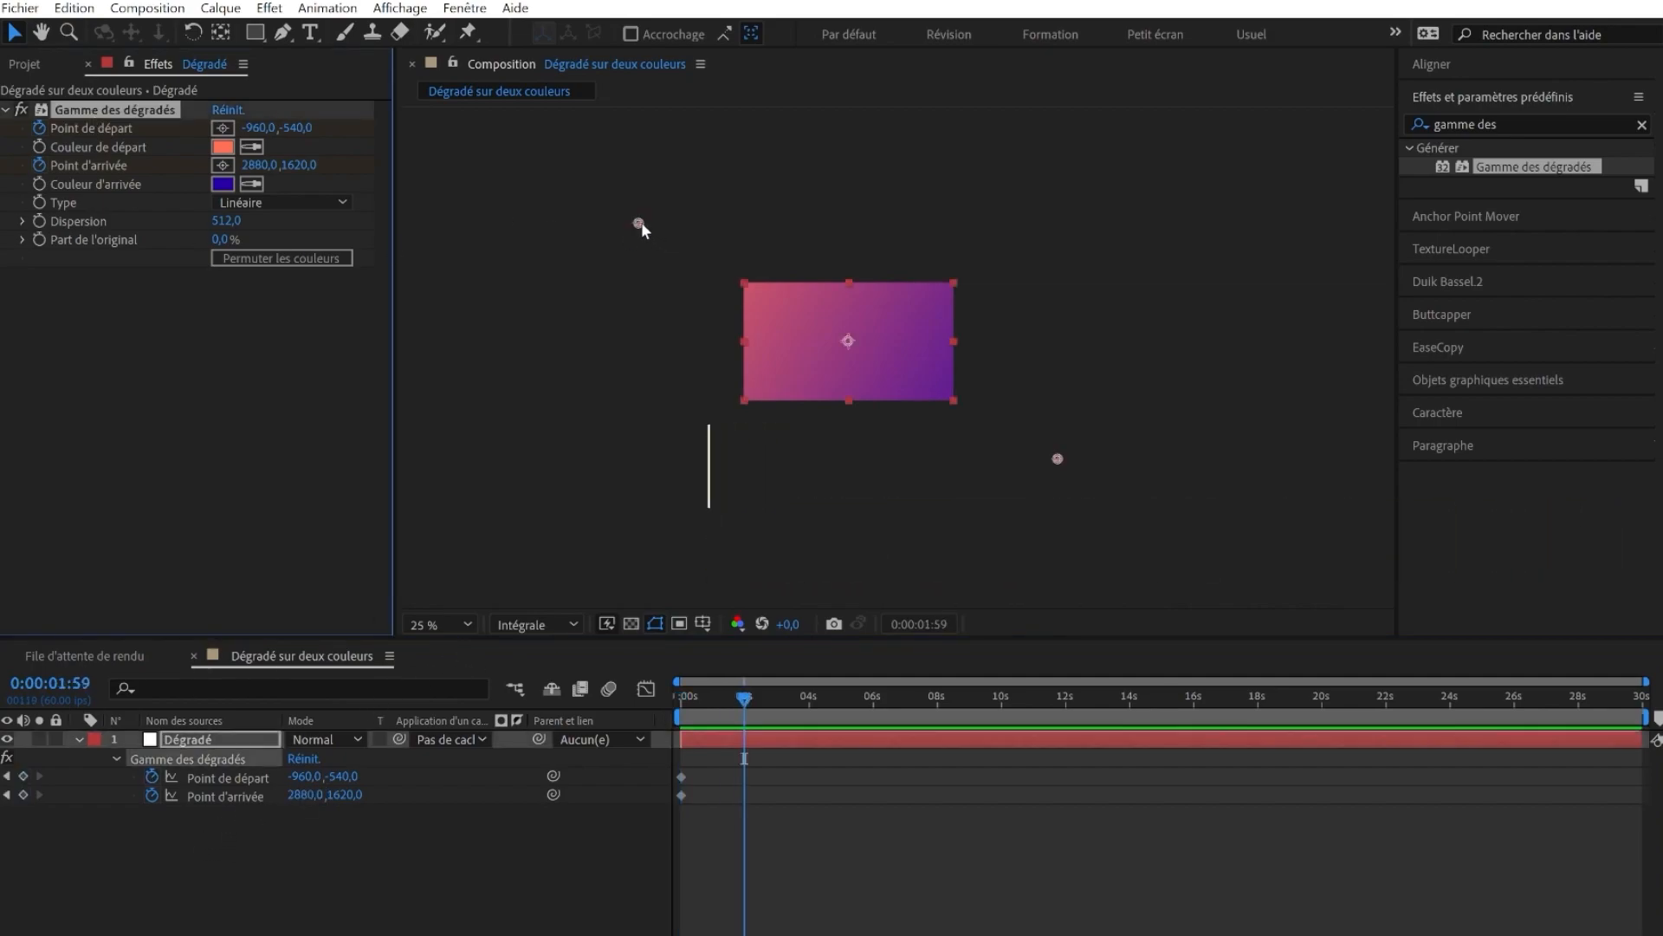
drag(639, 223, 688, 335)
drag(1058, 458, 1043, 330)
click(806, 695)
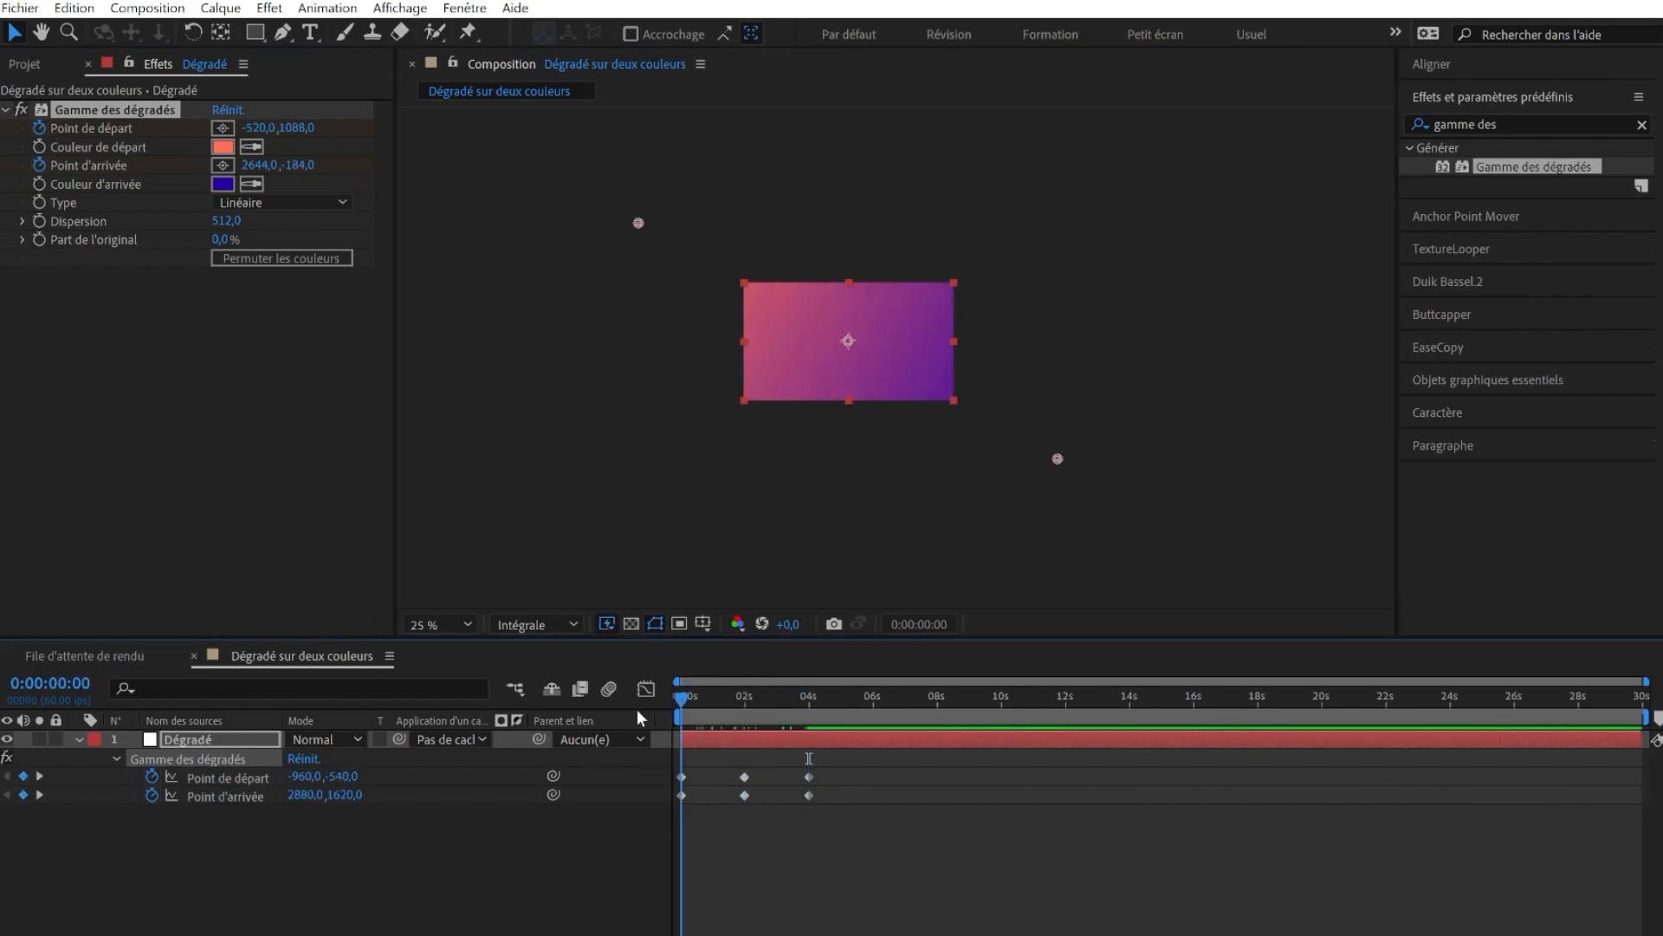
drag(637, 709, 681, 783)
- Delete all keyframes of the gradient's start and end points
drag(893, 859, 651, 773)
key(Delete)
click(285, 804)
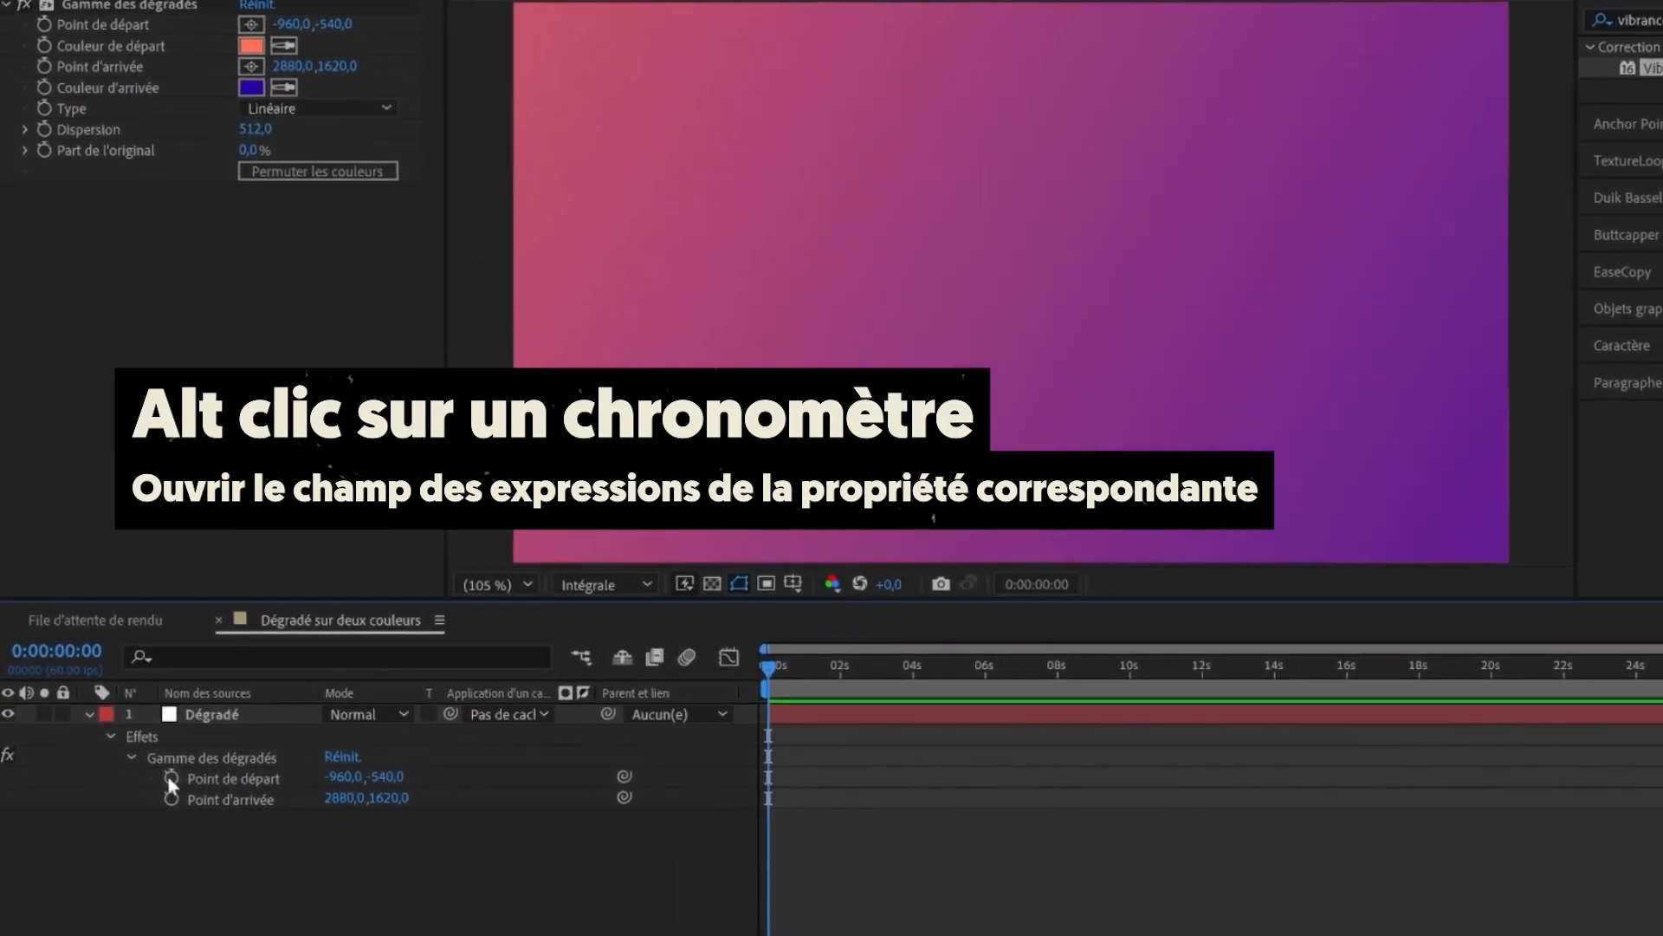
- Add the expression wiggle(1,1300); to the gradient's start point
alt+click(171, 778)
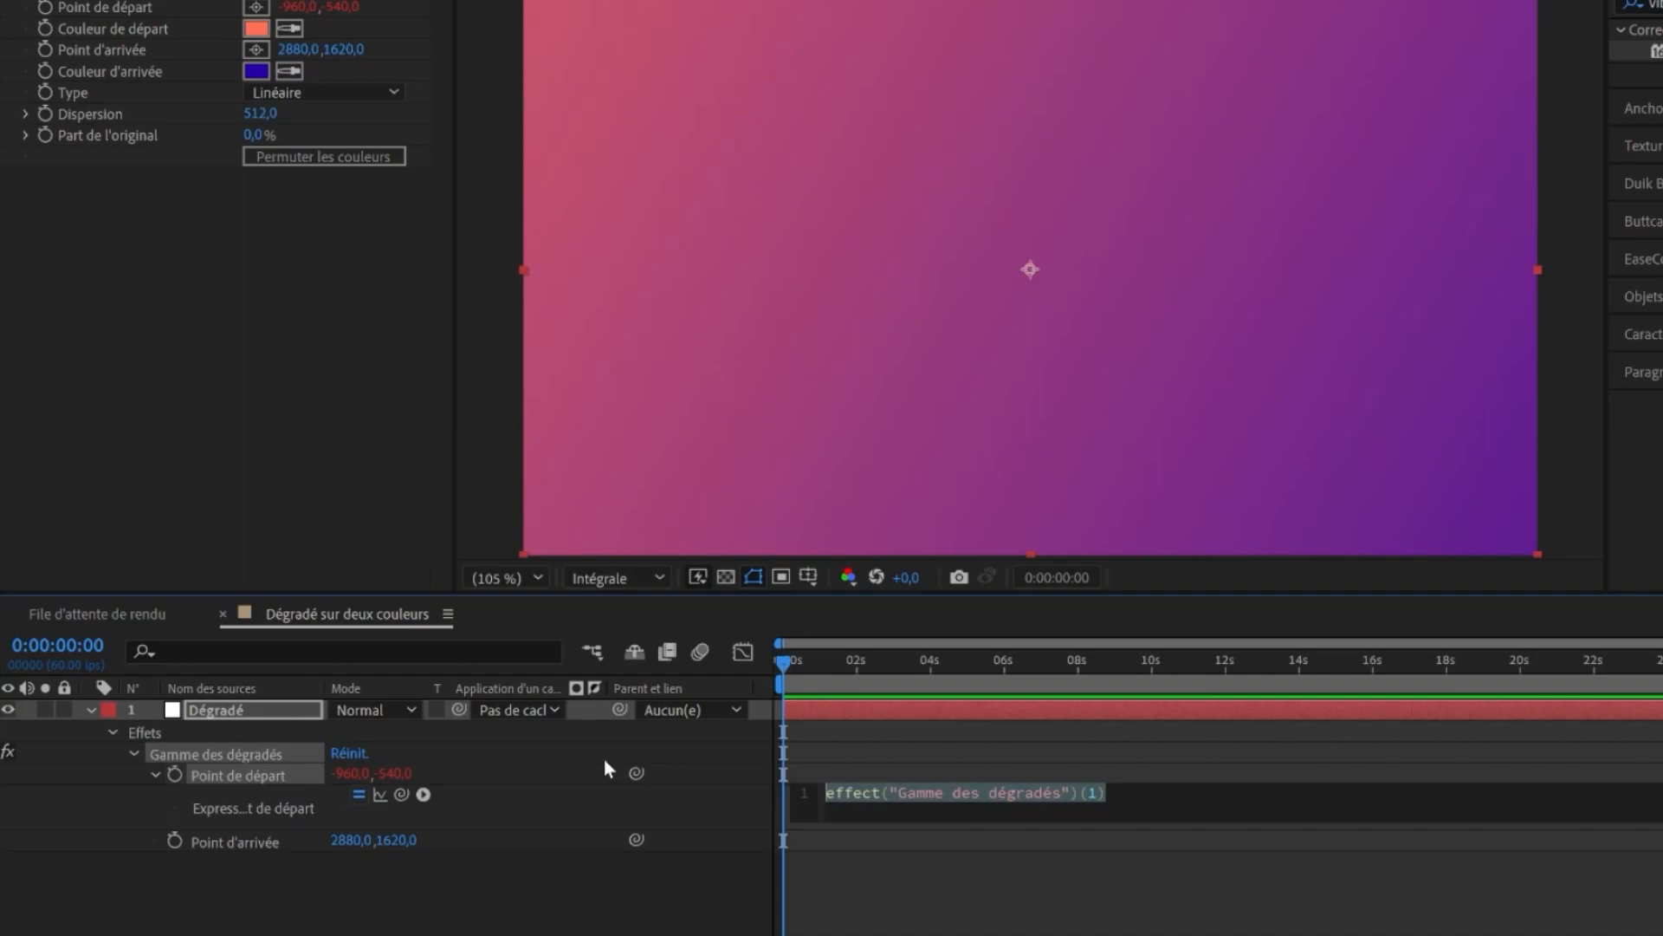
text(wig)
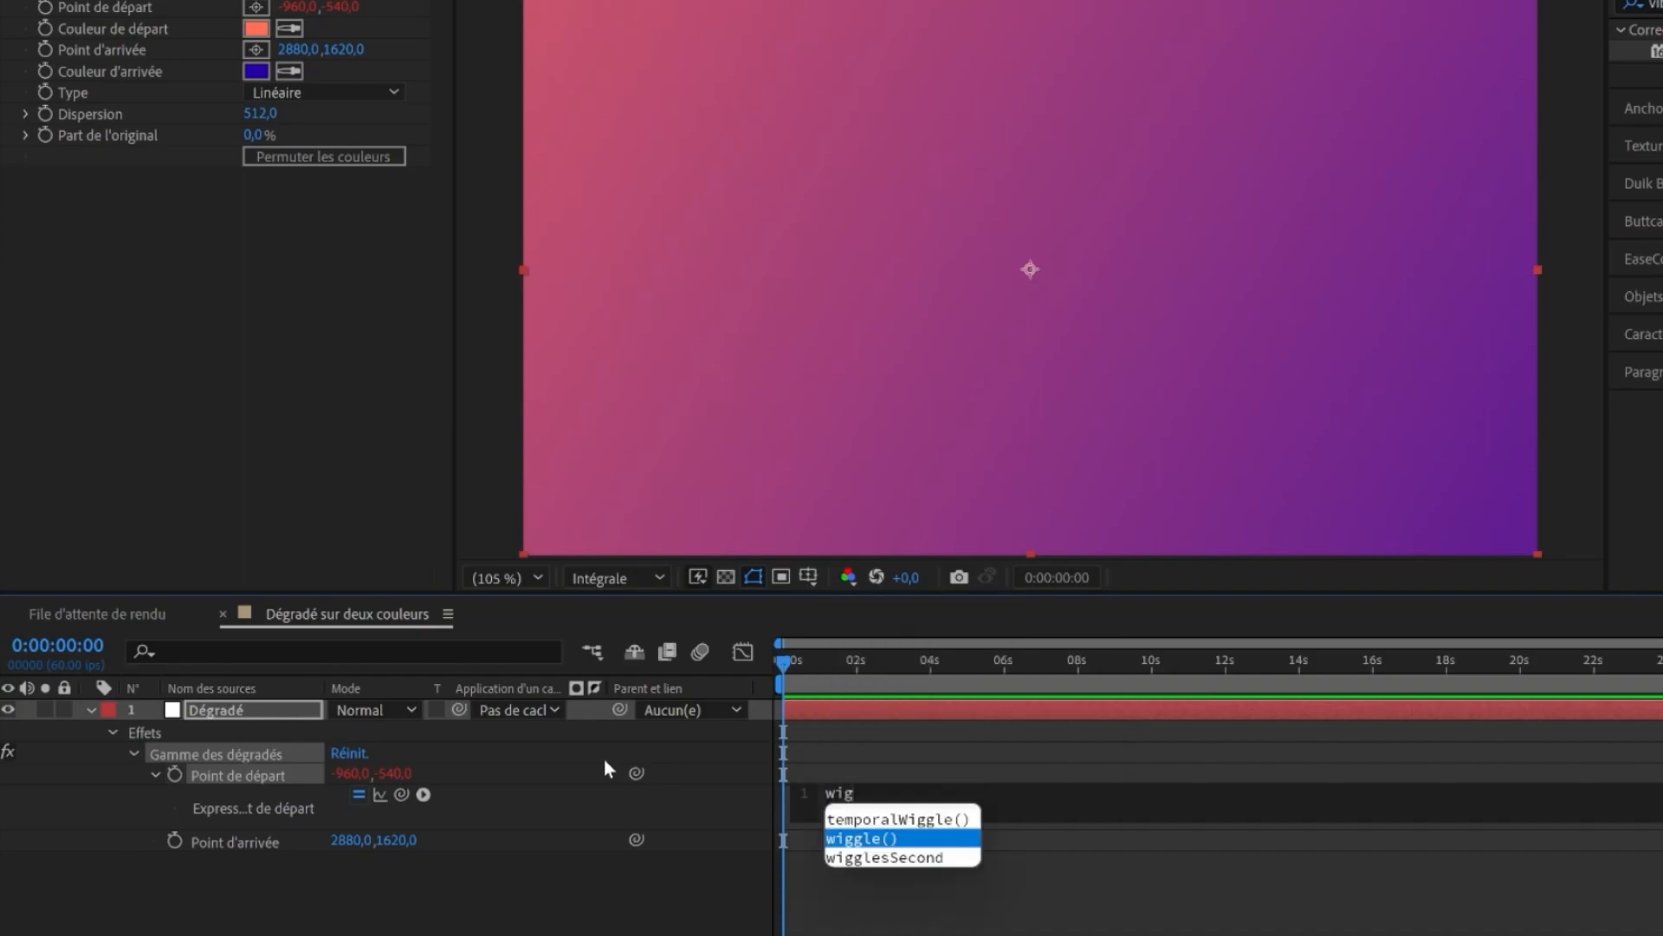
text(gle)
key(Return)
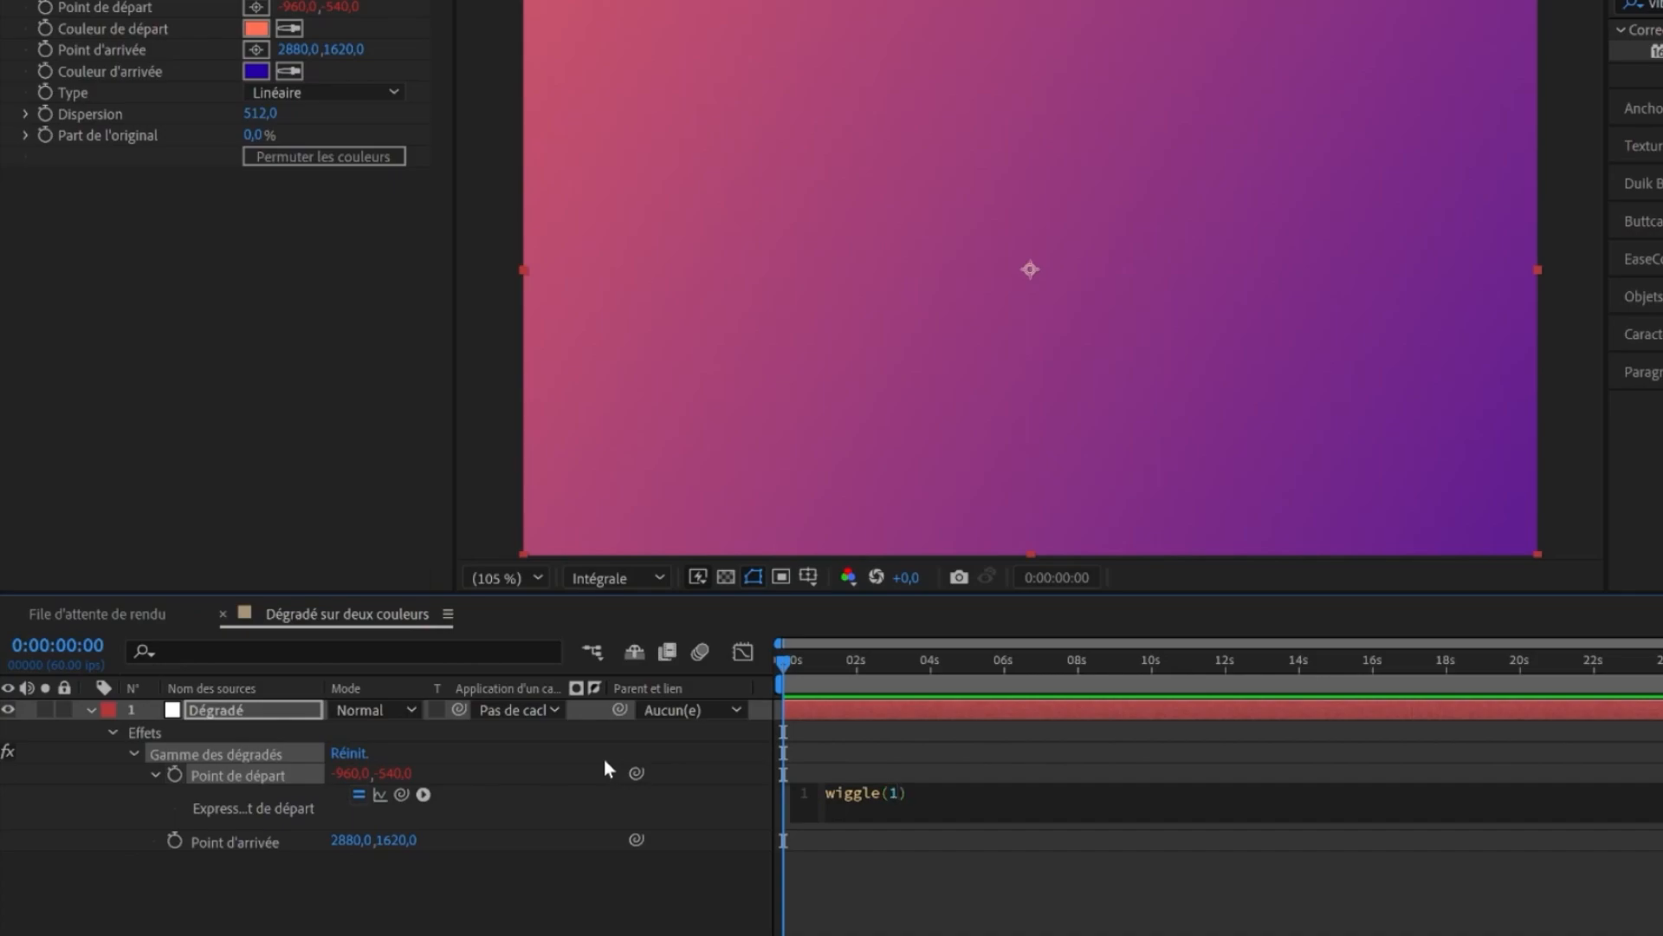
text(,)
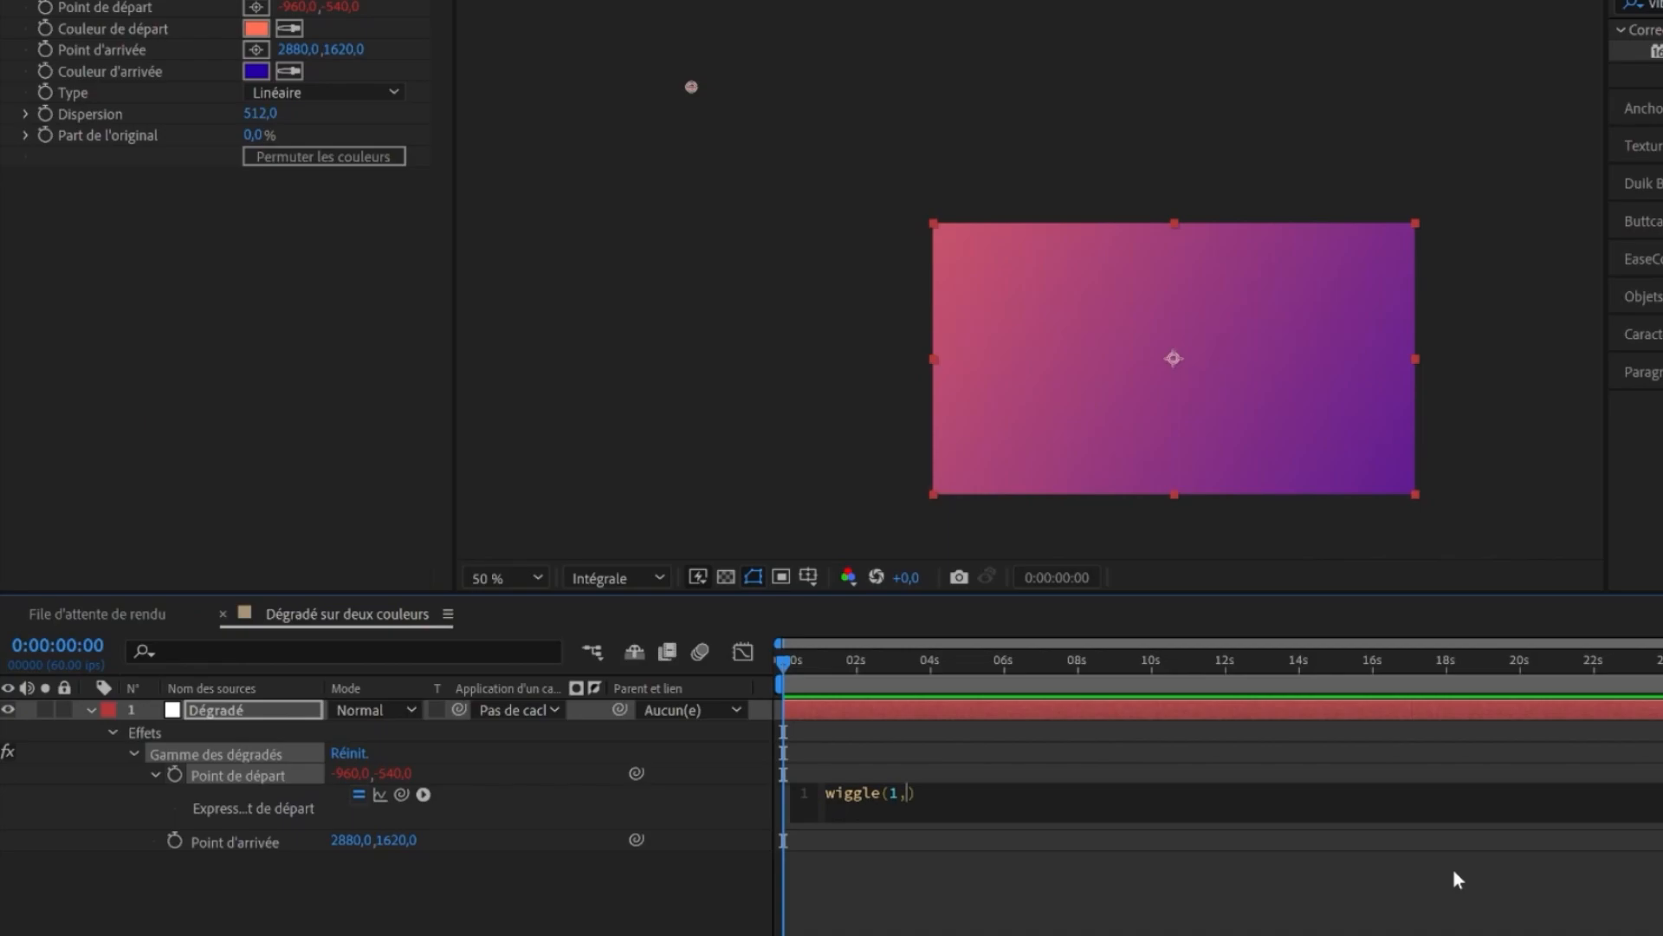
text(1300)
key(Right)
key(shift+Right)
key(shift+Right)
key(shift+Right)
key(shift+Right)
key(Right)
text(;)
click(589, 881)
- Play back and scrub the composition to preview the wiggling gradient
key(comma)
key(space)
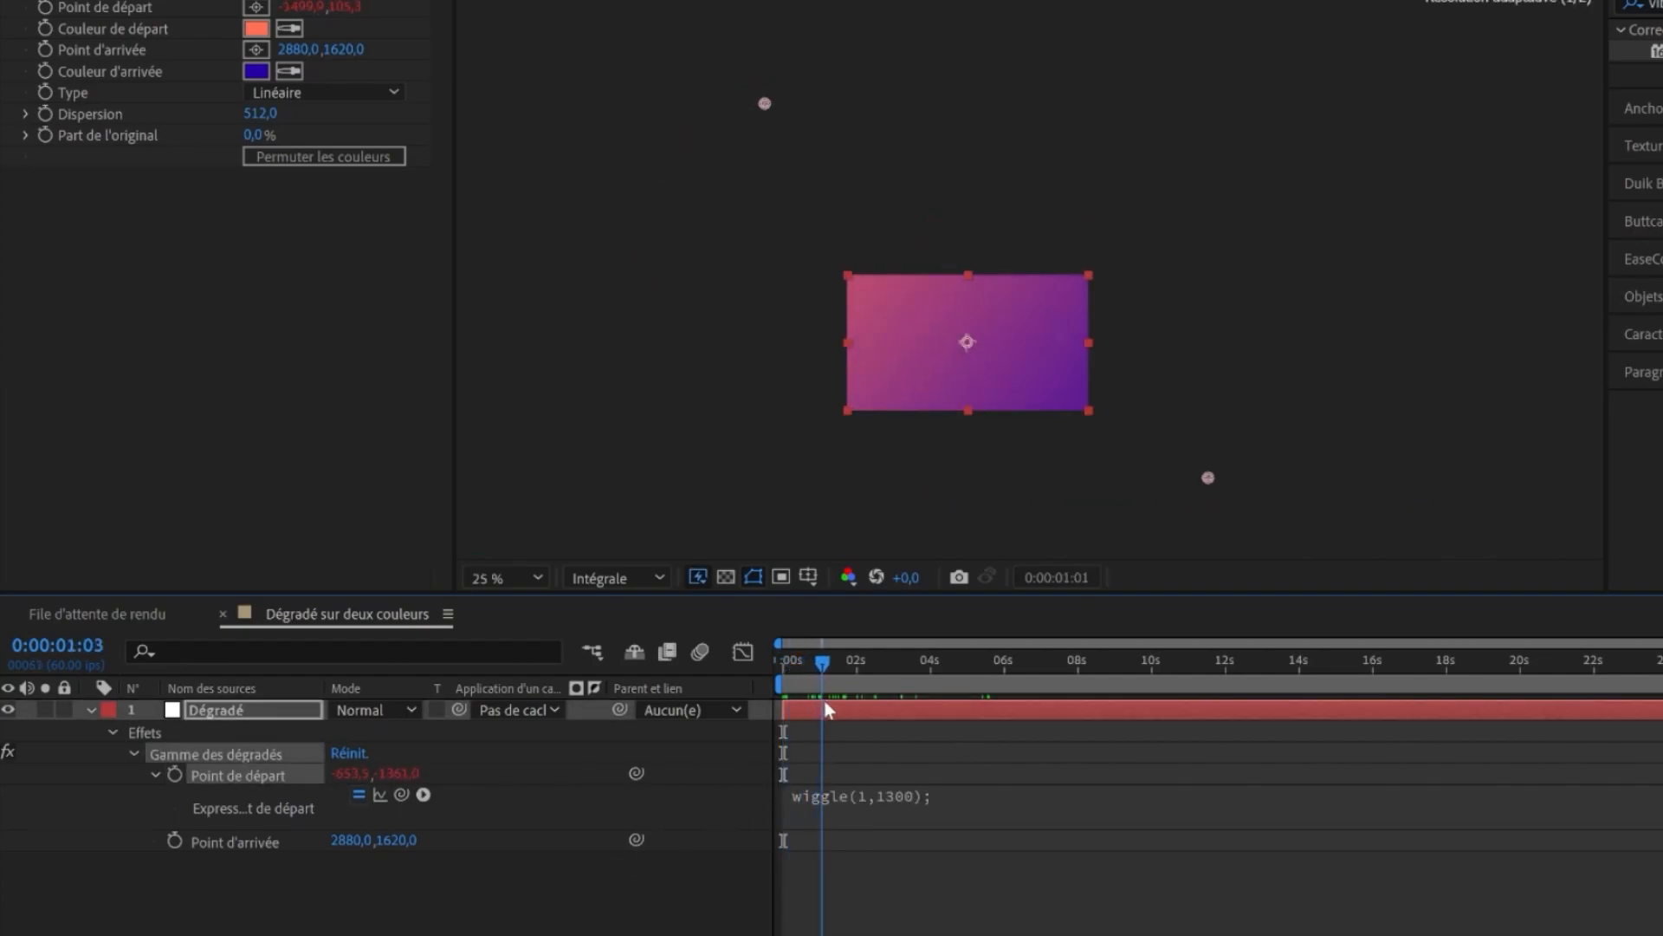
drag(888, 688, 1578, 731)
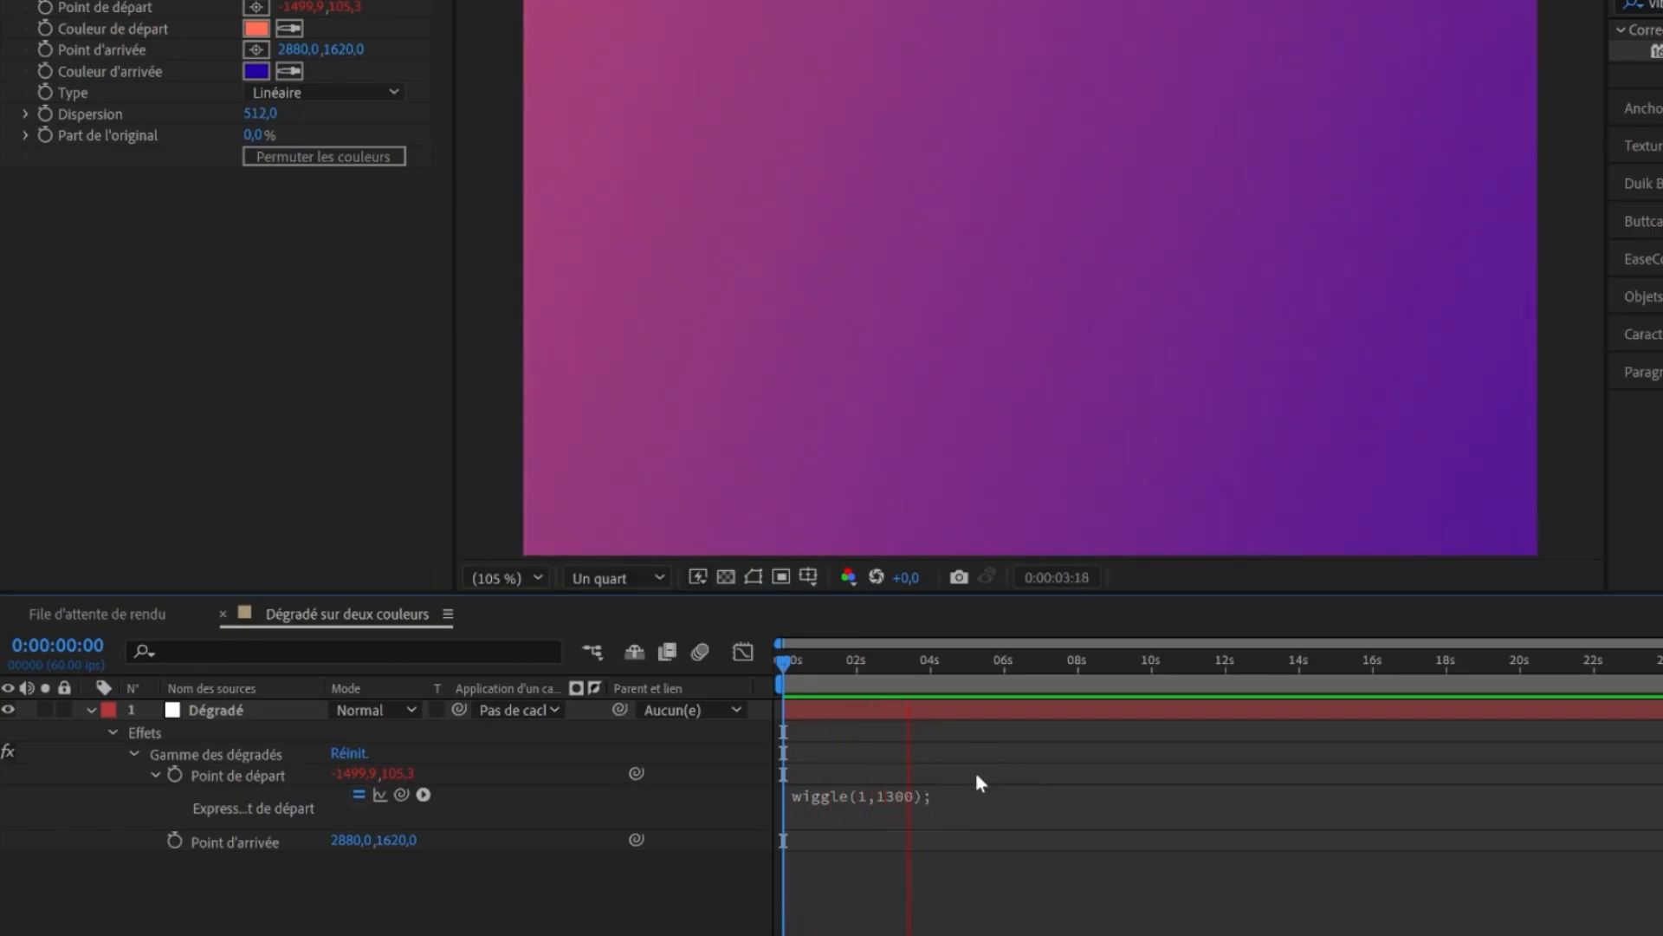
key(space)
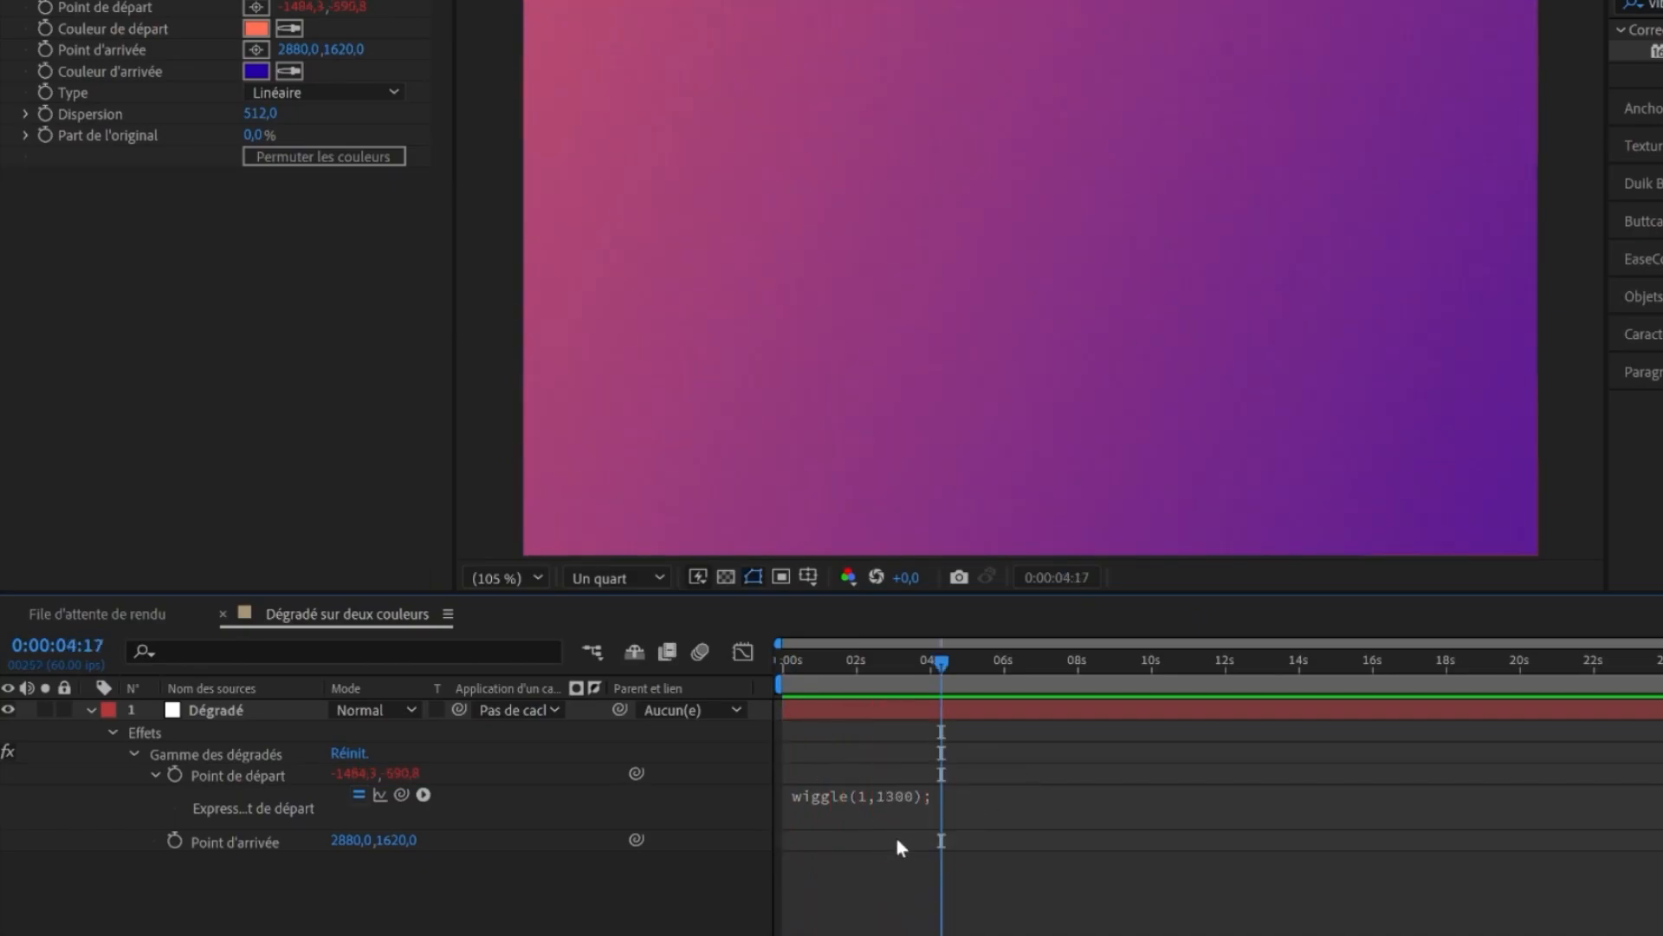
- Change the start point expression's frequency to 0.4, making it wiggle(0.4,1300);
click(830, 798)
key(BackSpace)
text(0.4)
key(shift+Left)
key(shift+Left)
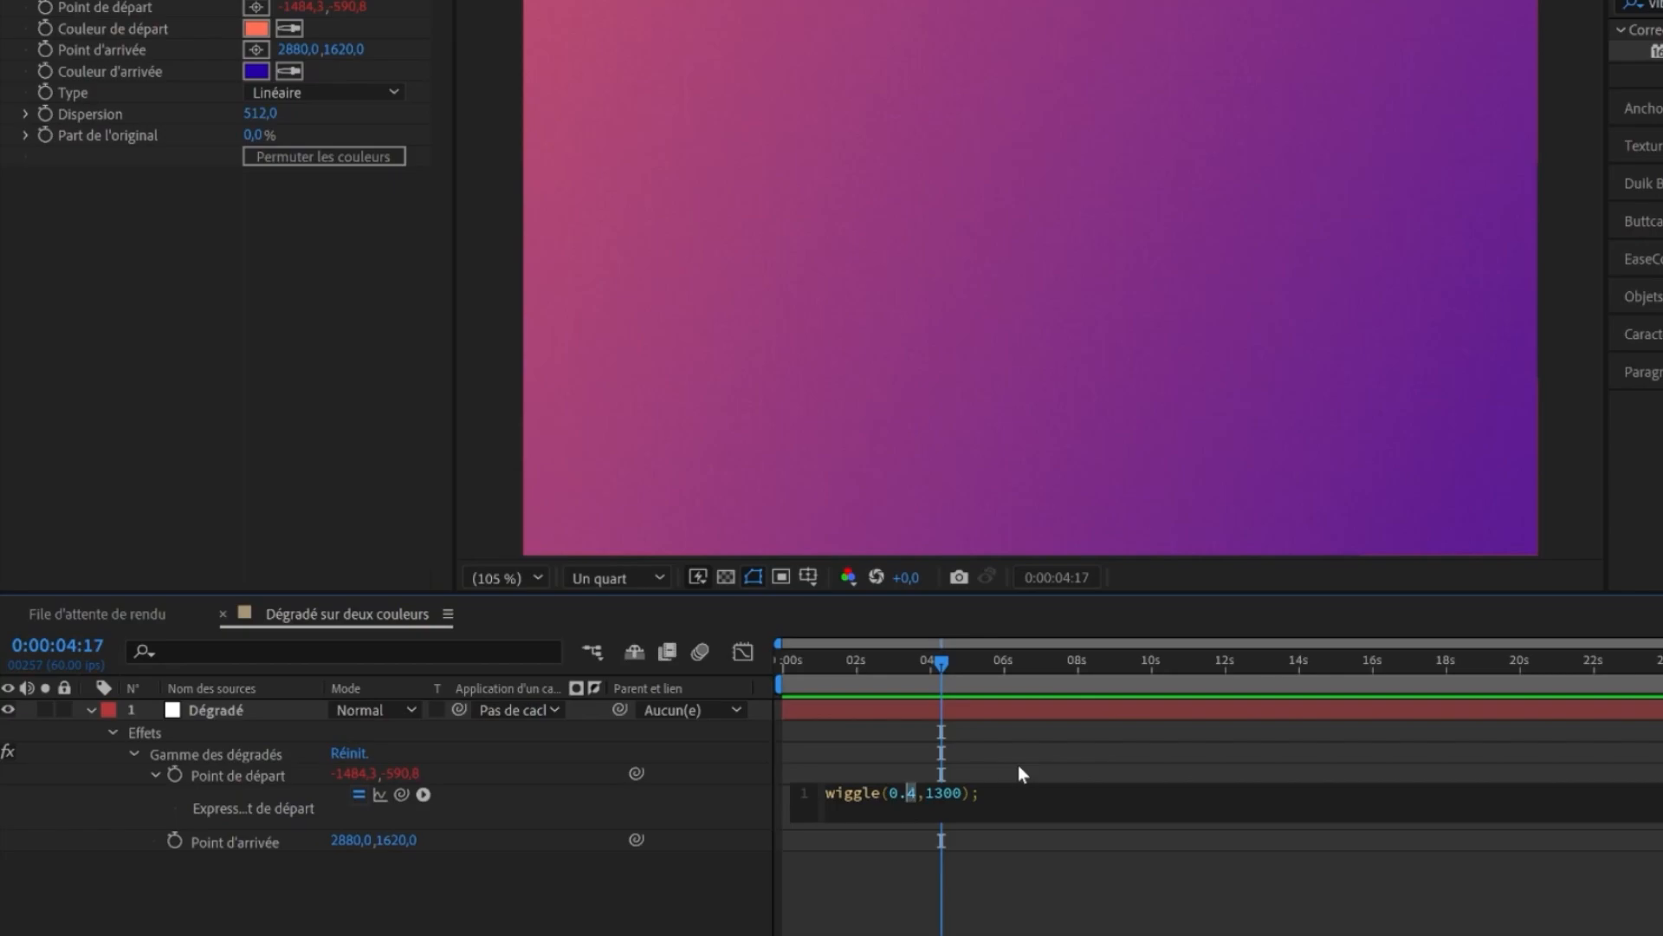
key(Right)
key(shift+Right)
key(Left)
key(Left)
key(BackSpace)
text(,)
key(Left)
key(Left)
key(shift+Right)
key(shift+Right)
key(shift+Right)
key(shift+Right)
key(shift+Right)
key(shift+Right)
key(shift+Right)
key(shift+Right)
click(828, 921)
key(Home)
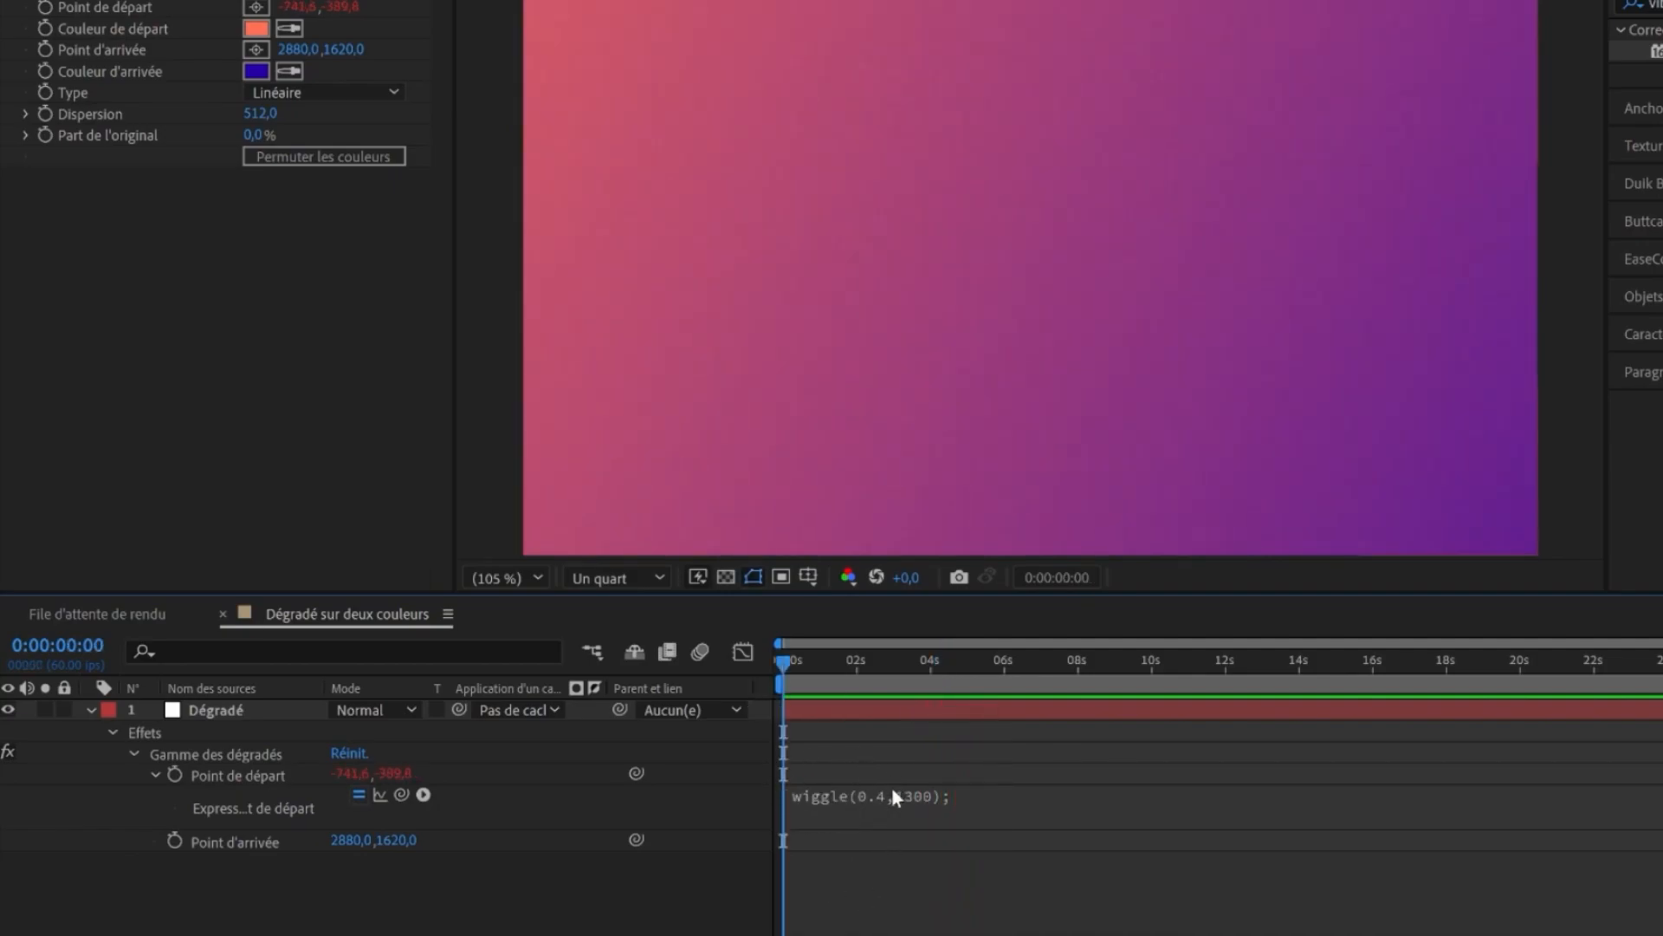
- Copy the start point expression and paste it as an expression on the end point
click(821, 801)
key(ctrl+c)
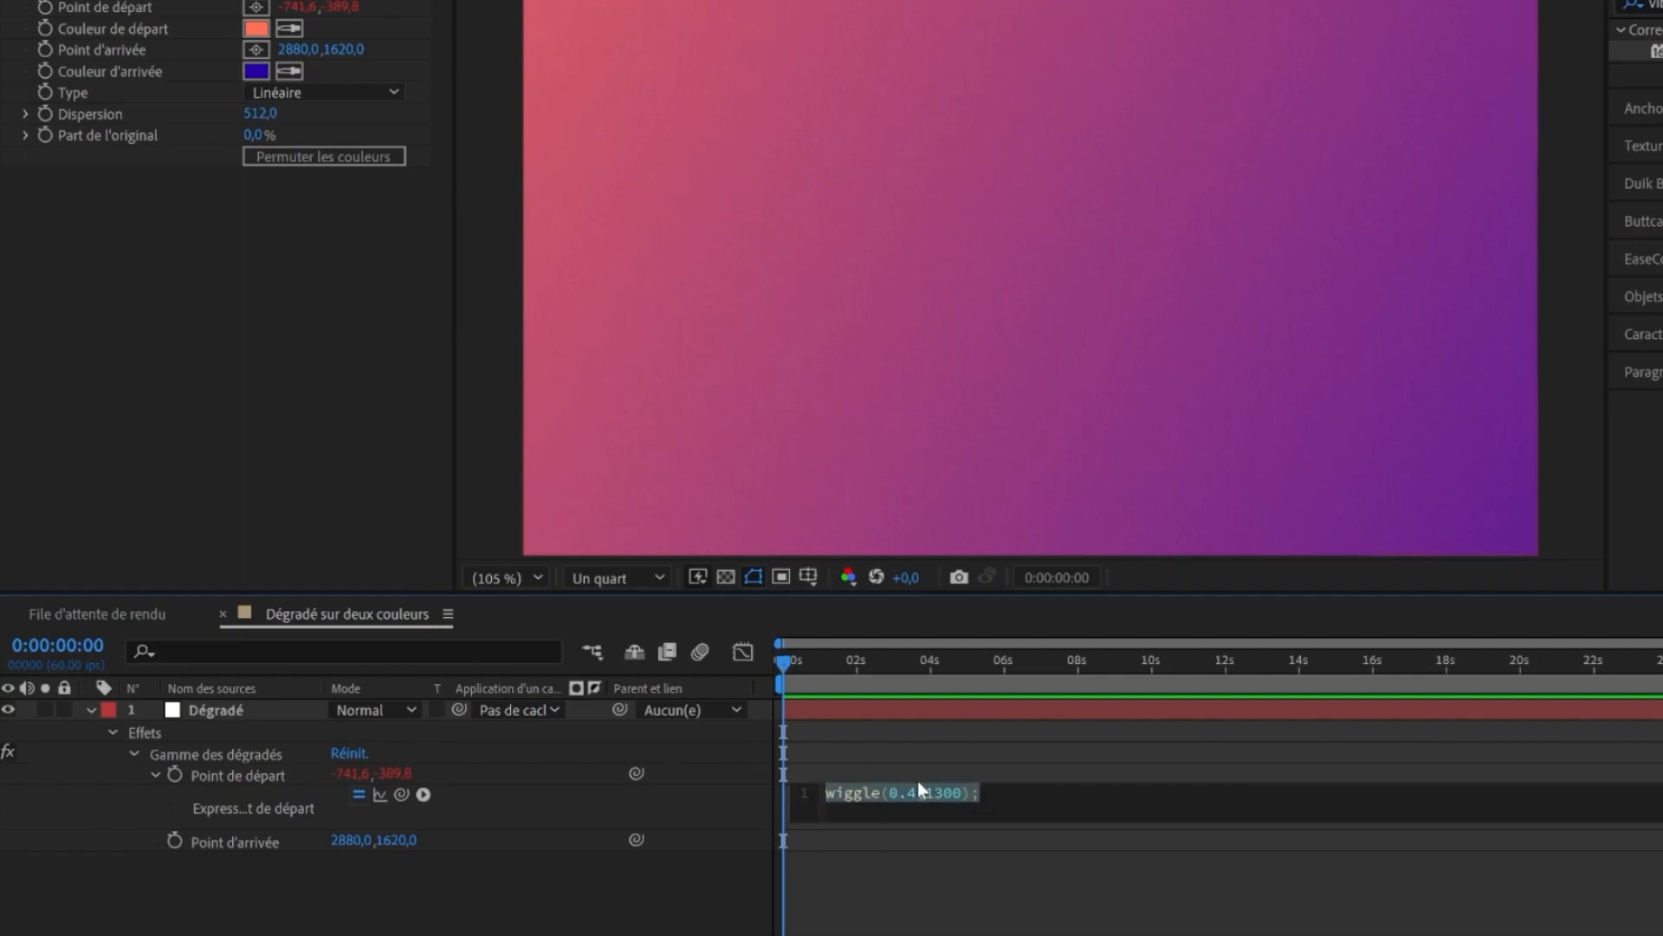
click(898, 891)
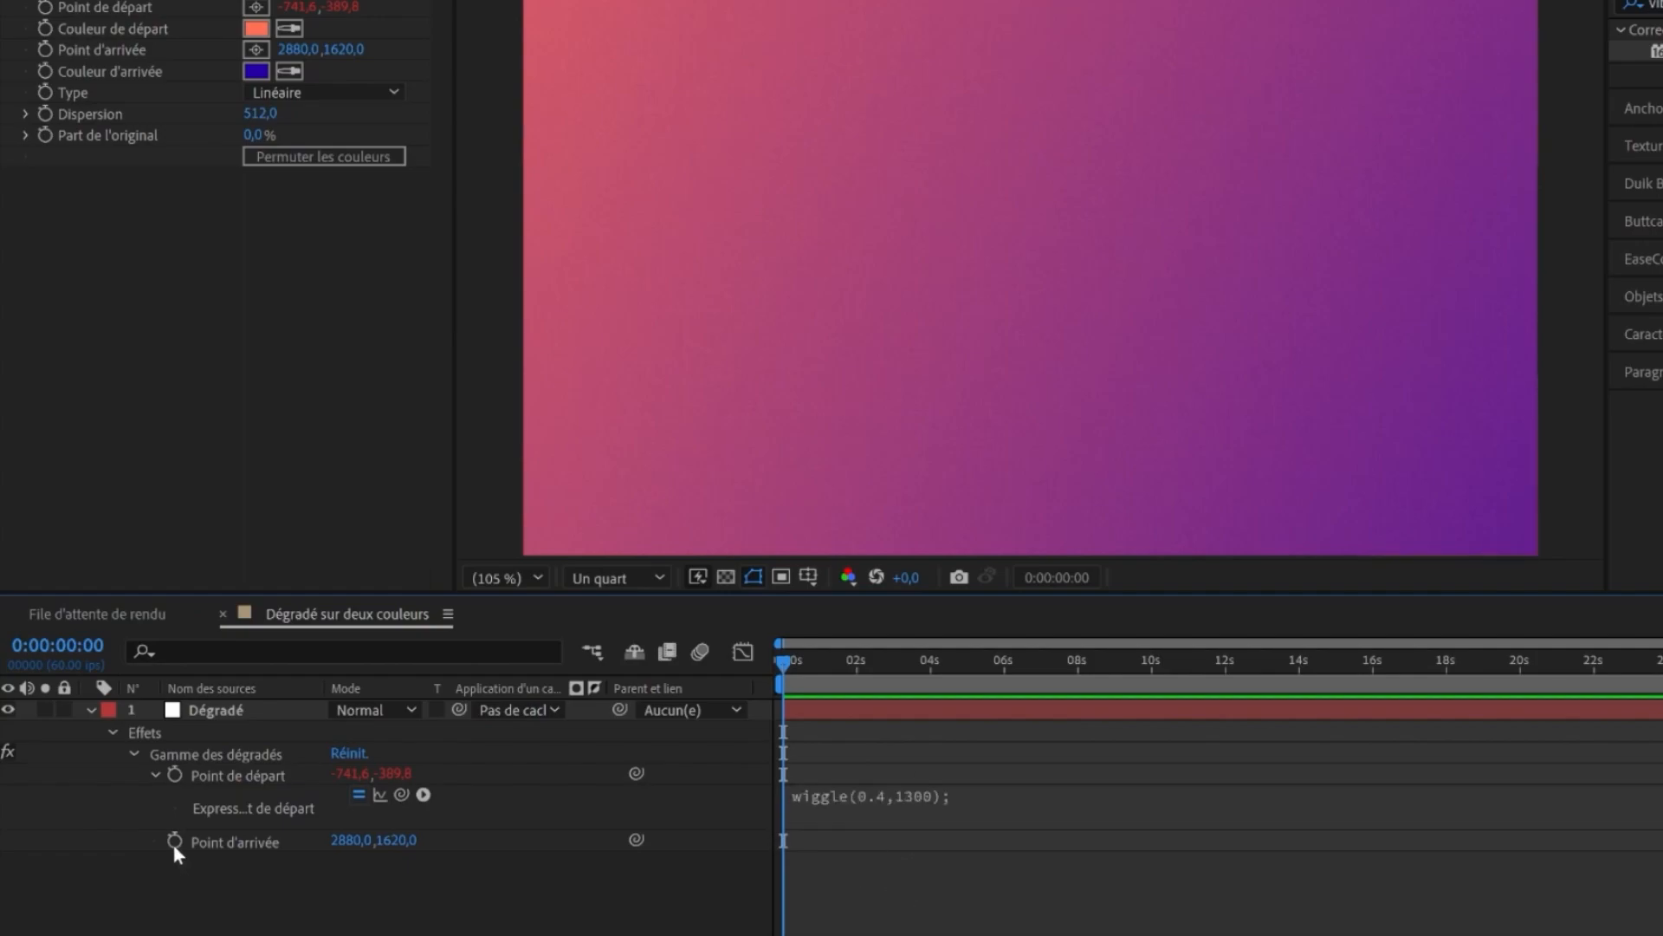
alt+click(174, 841)
key(ctrl+v)
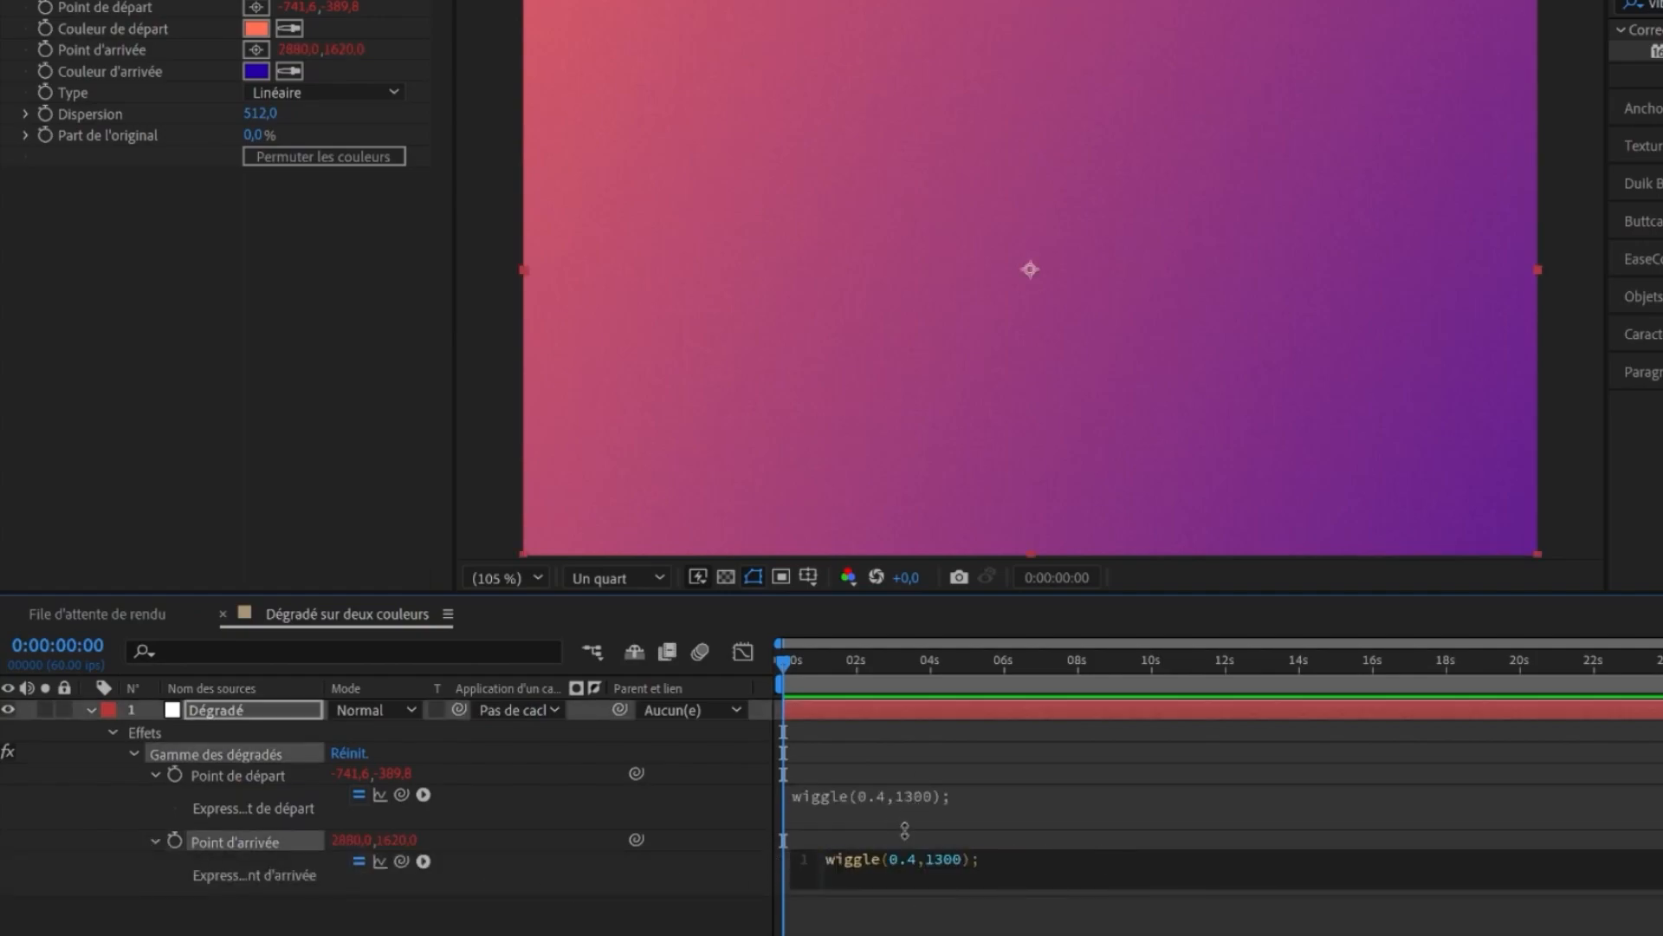
click(881, 927)
- Edit the end point expression to wiggle(0.3,1400);
drag(784, 808, 905, 834)
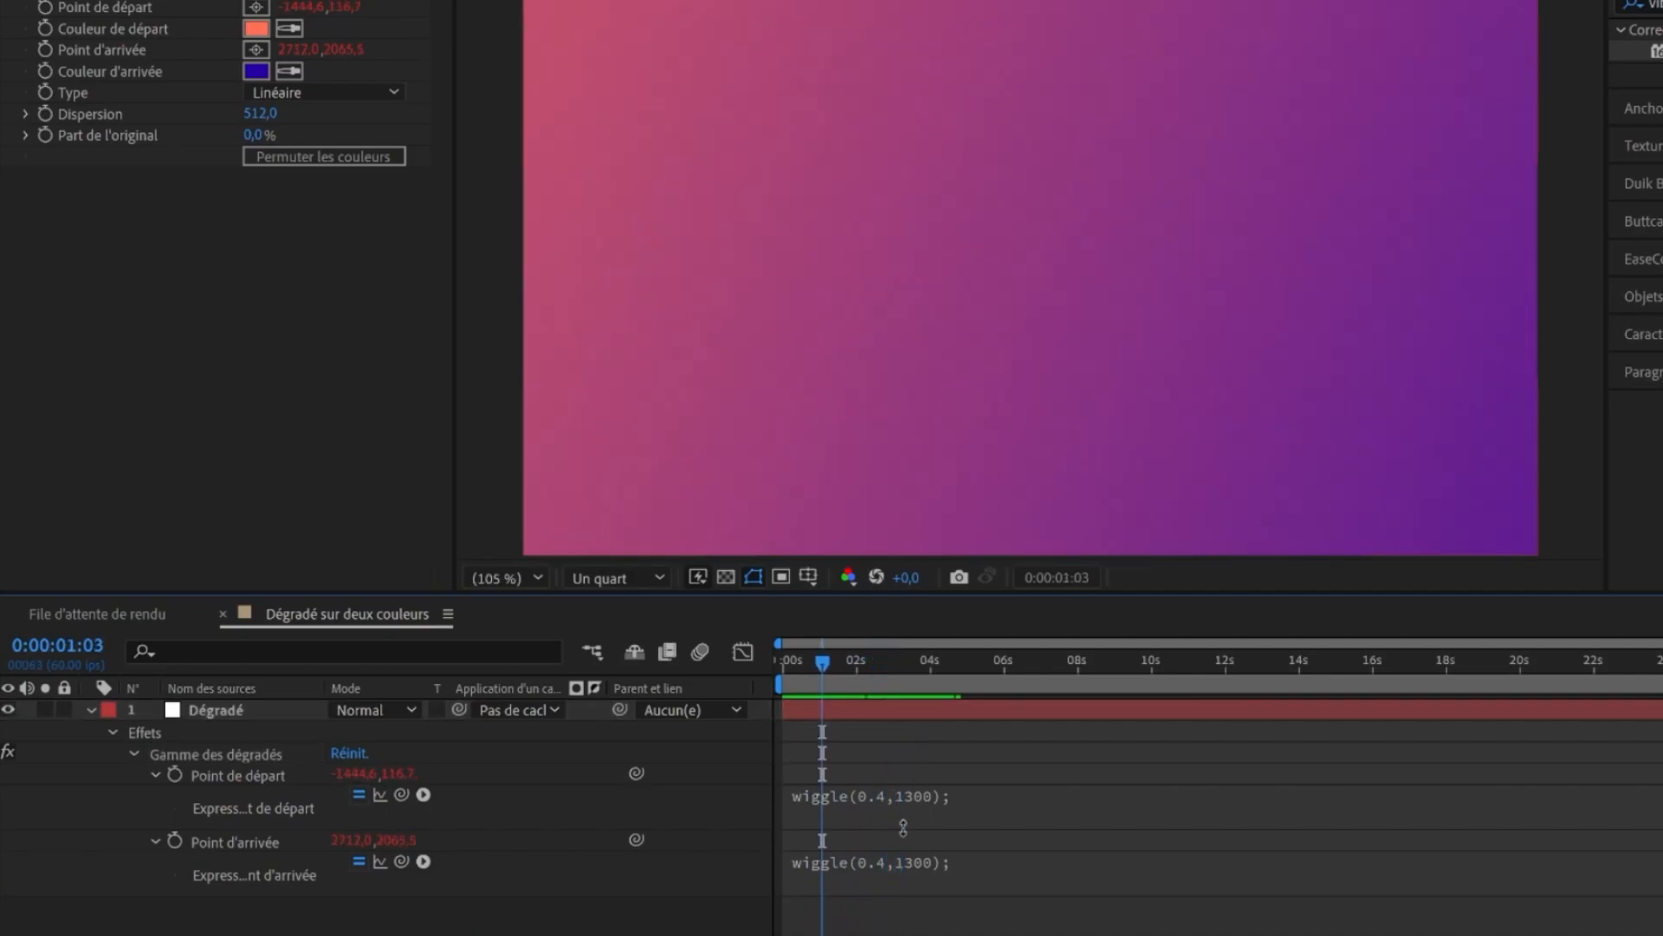
click(856, 860)
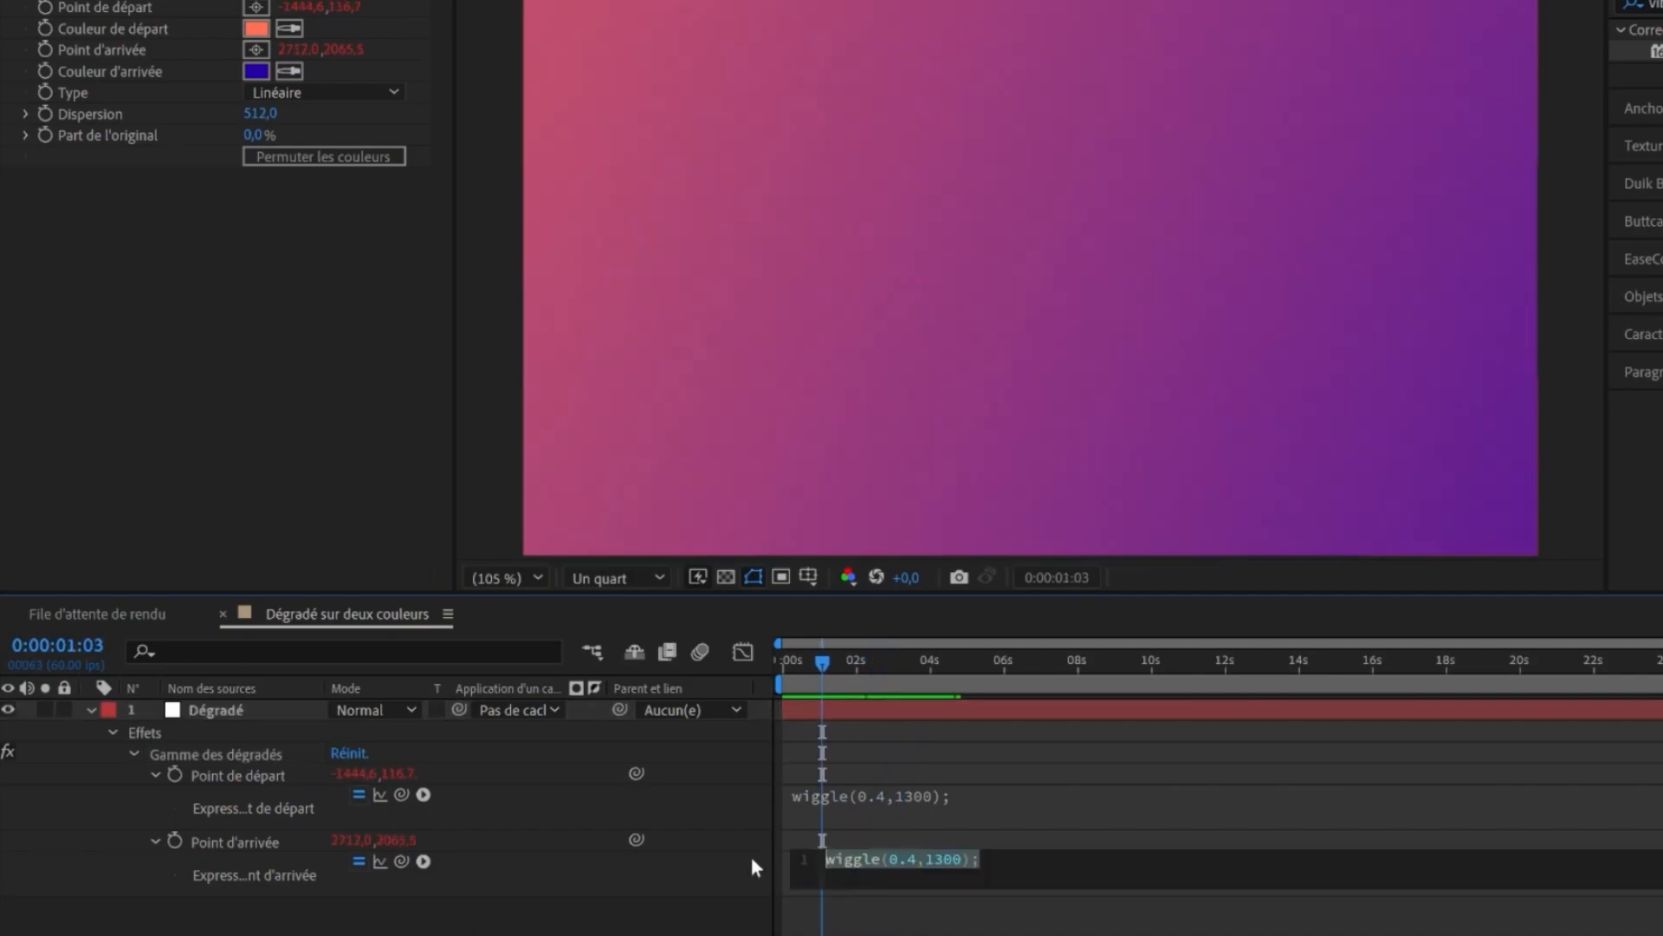
click(916, 858)
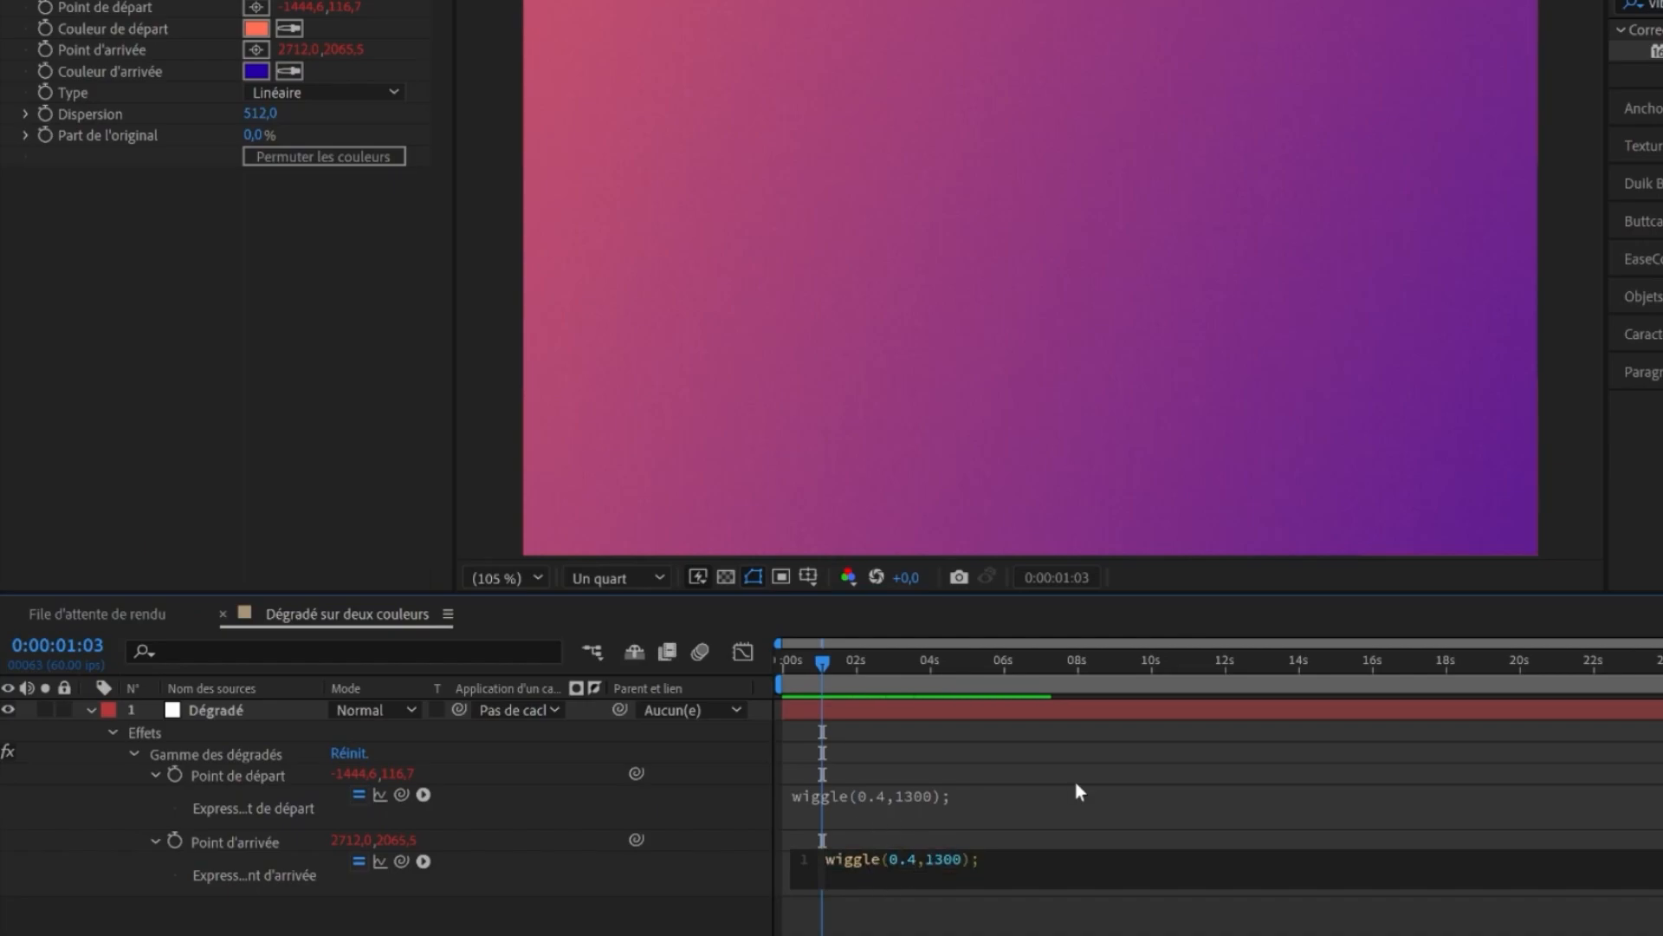
key(BackSpace)
text(3)
key(BackSpace)
text(4)
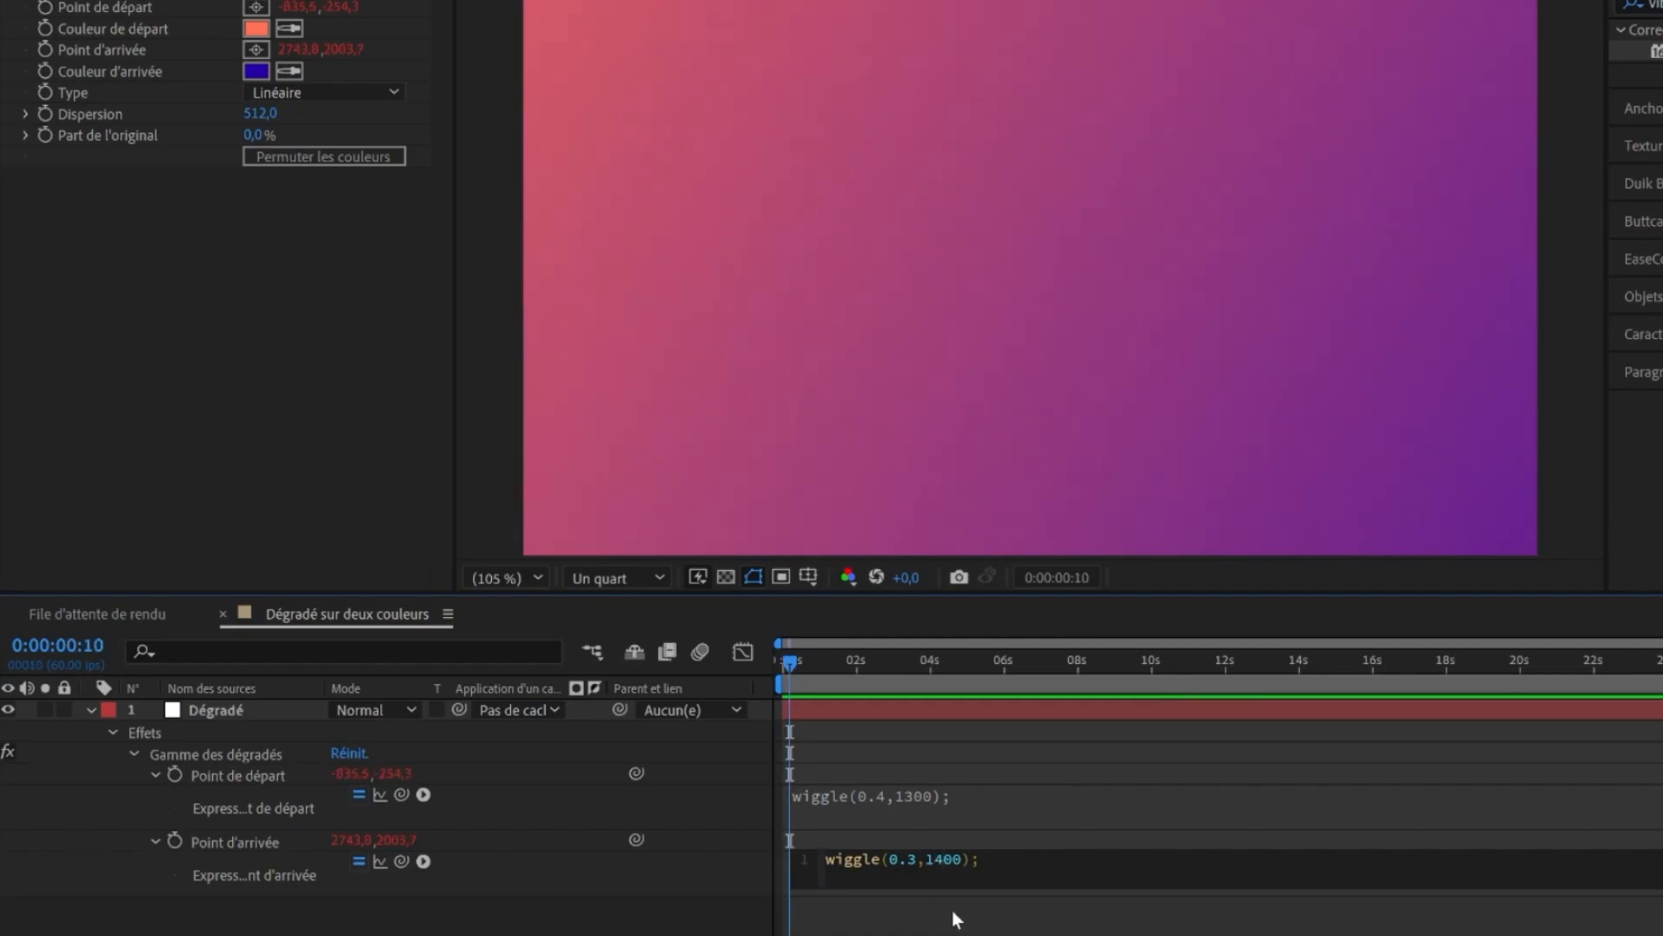
click(970, 907)
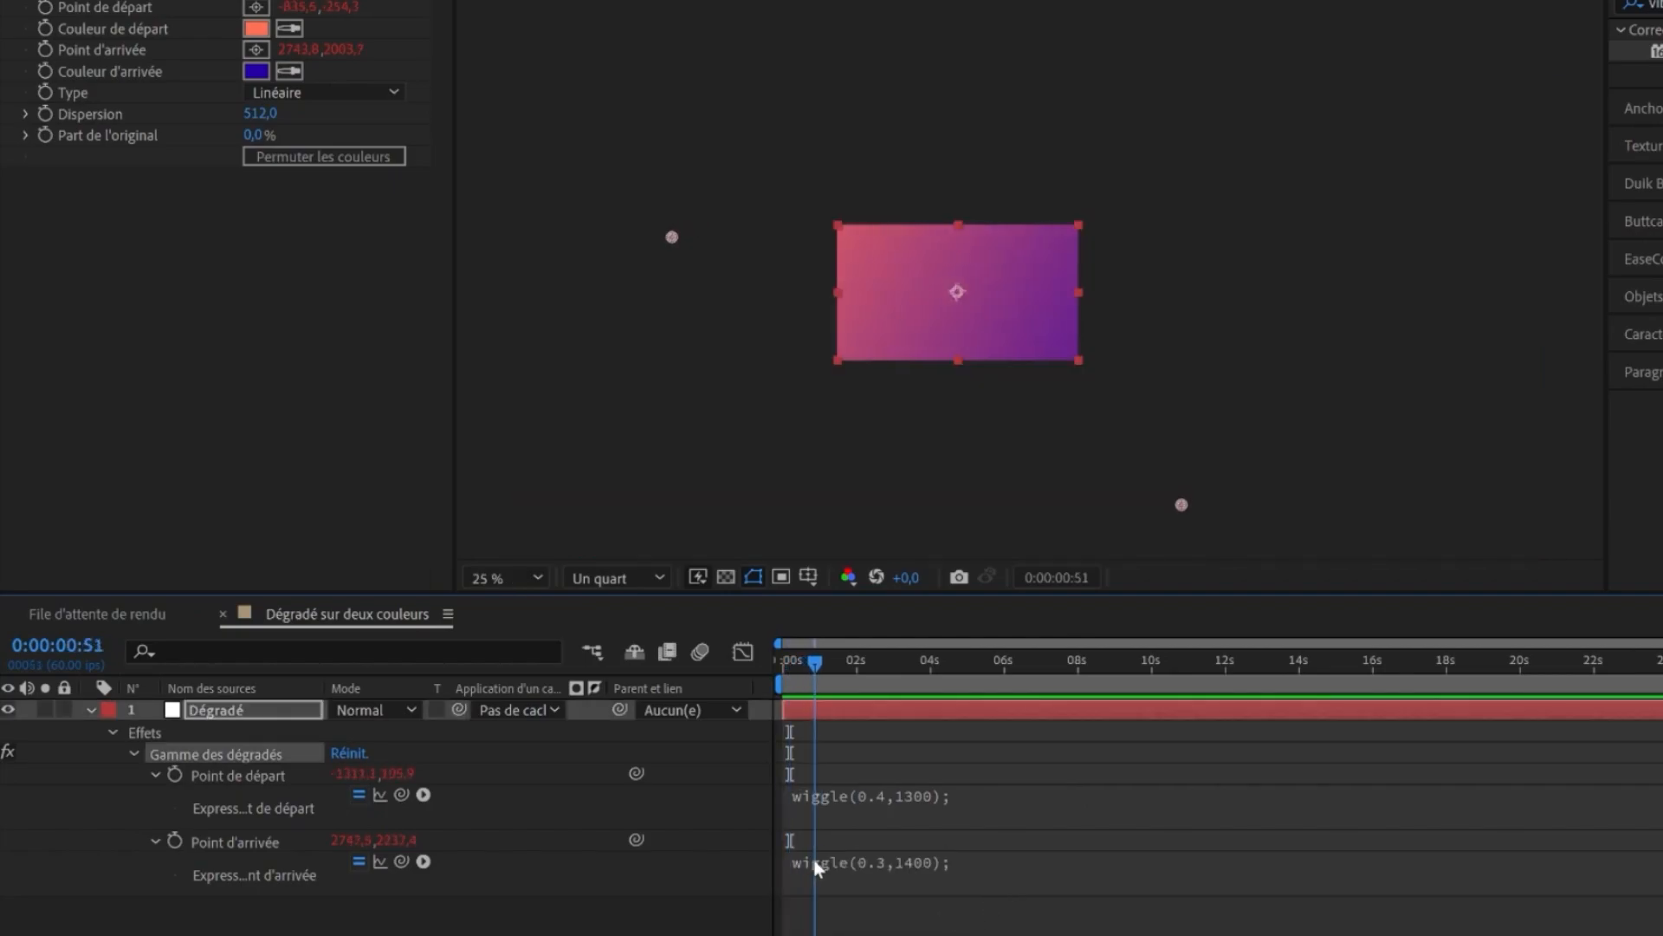
drag(814, 856, 1083, 839)
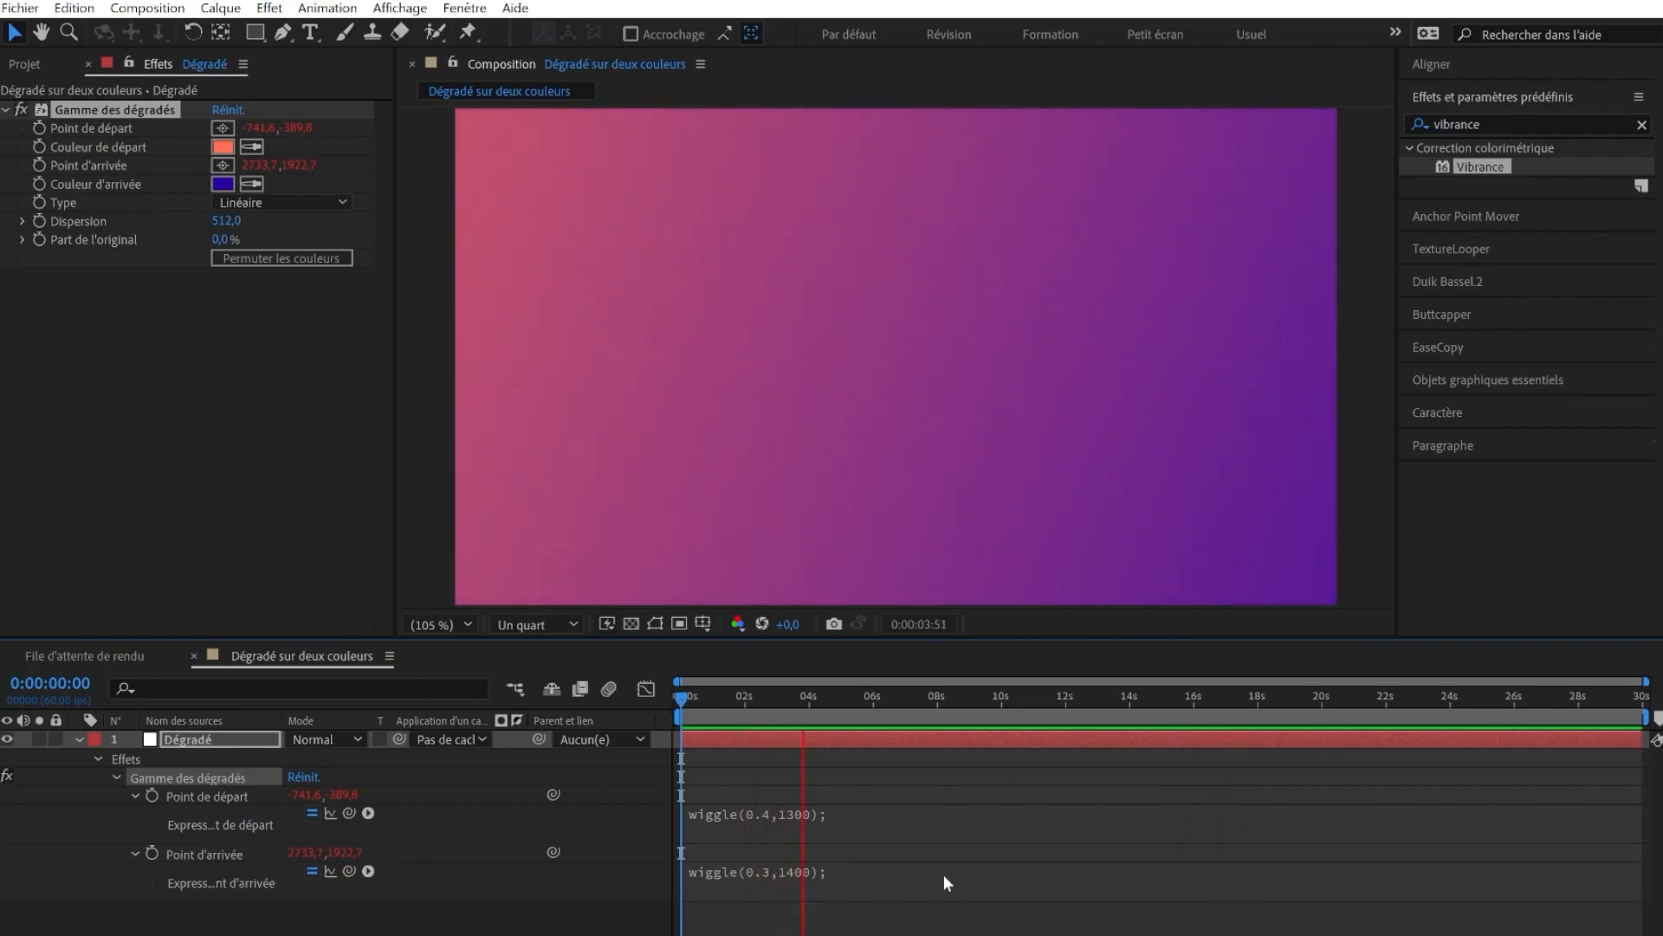
- Preview the animation and open the start and end colour pickers to inspect them
key(space)
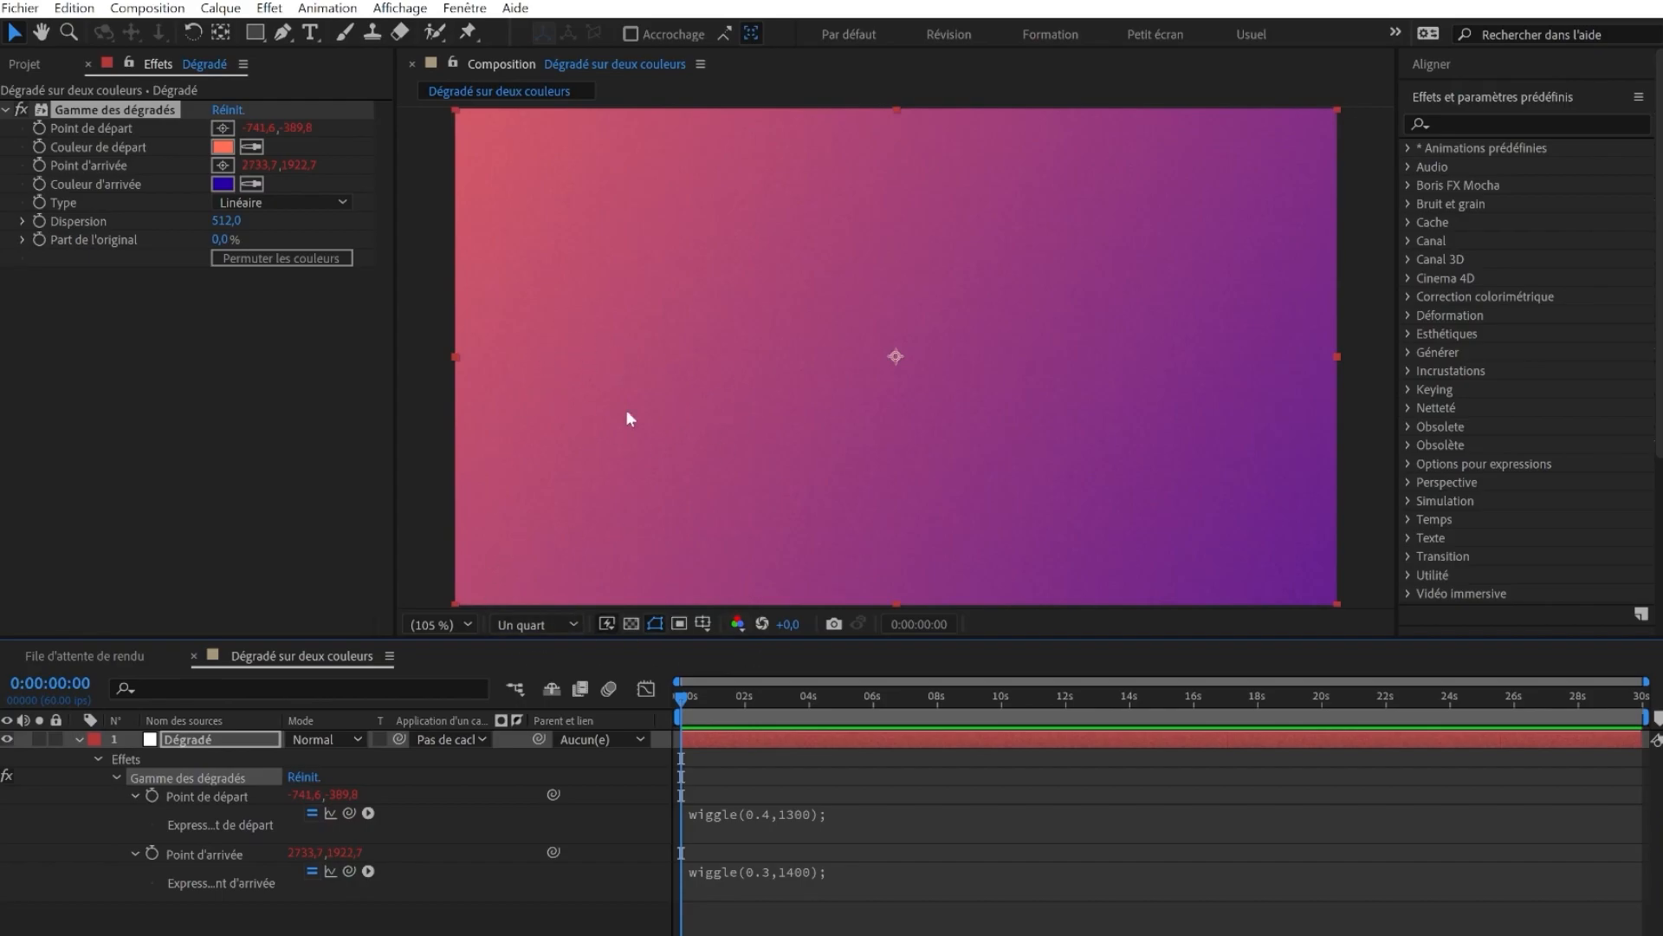
scroll(662, 360, down, 5)
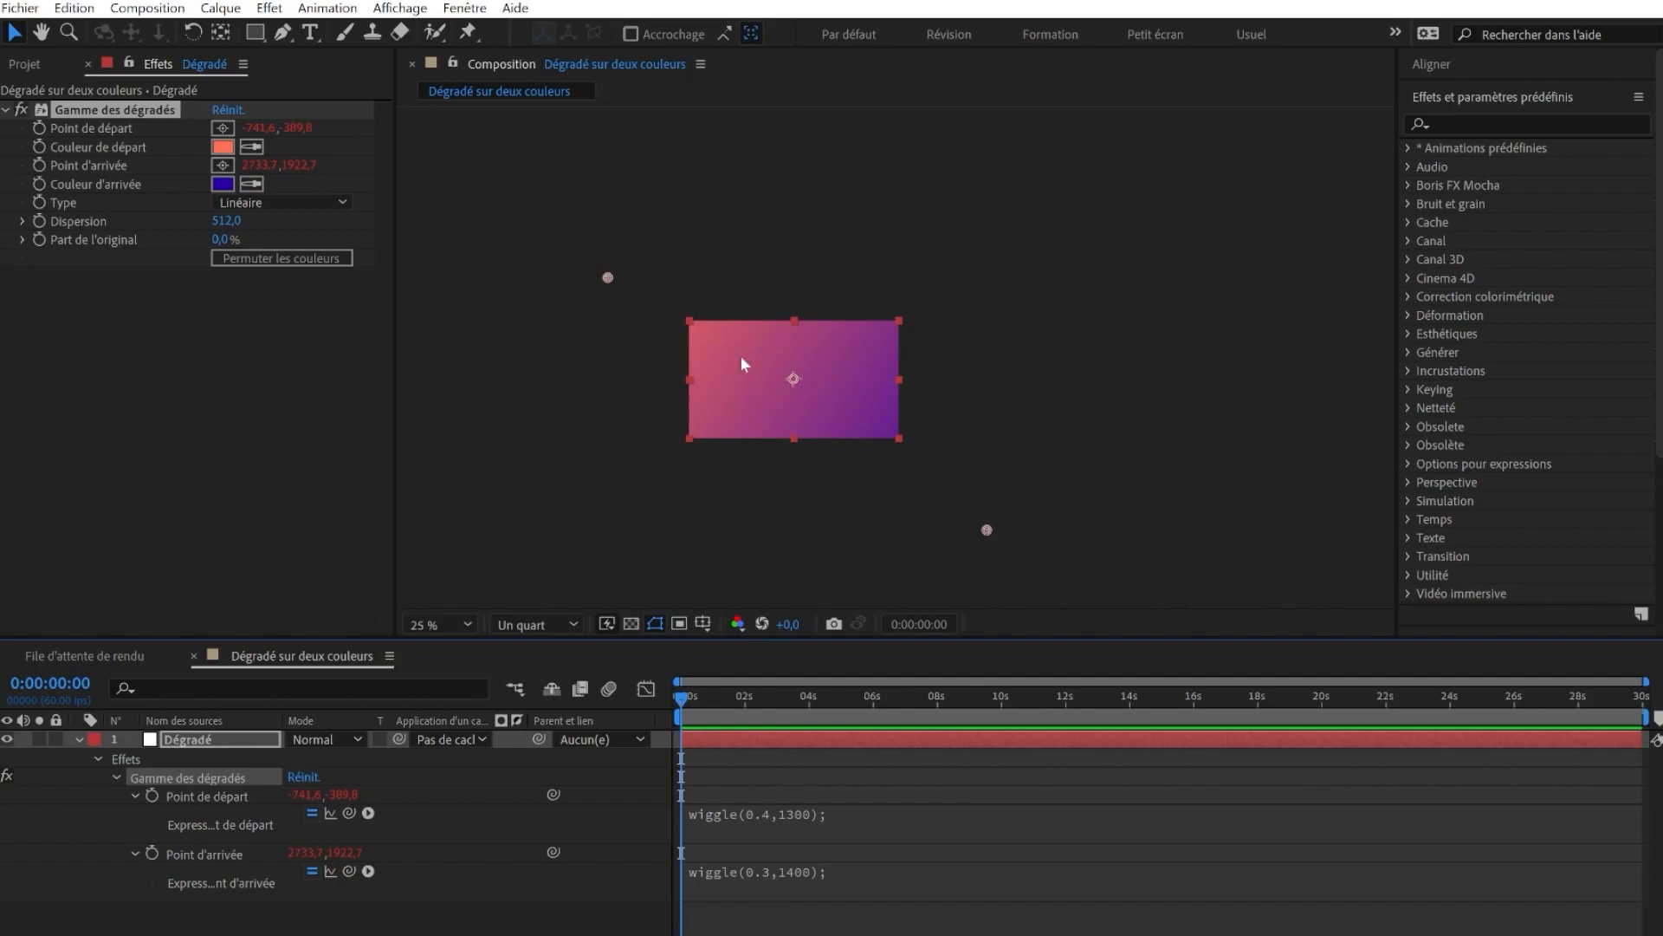
click(220, 147)
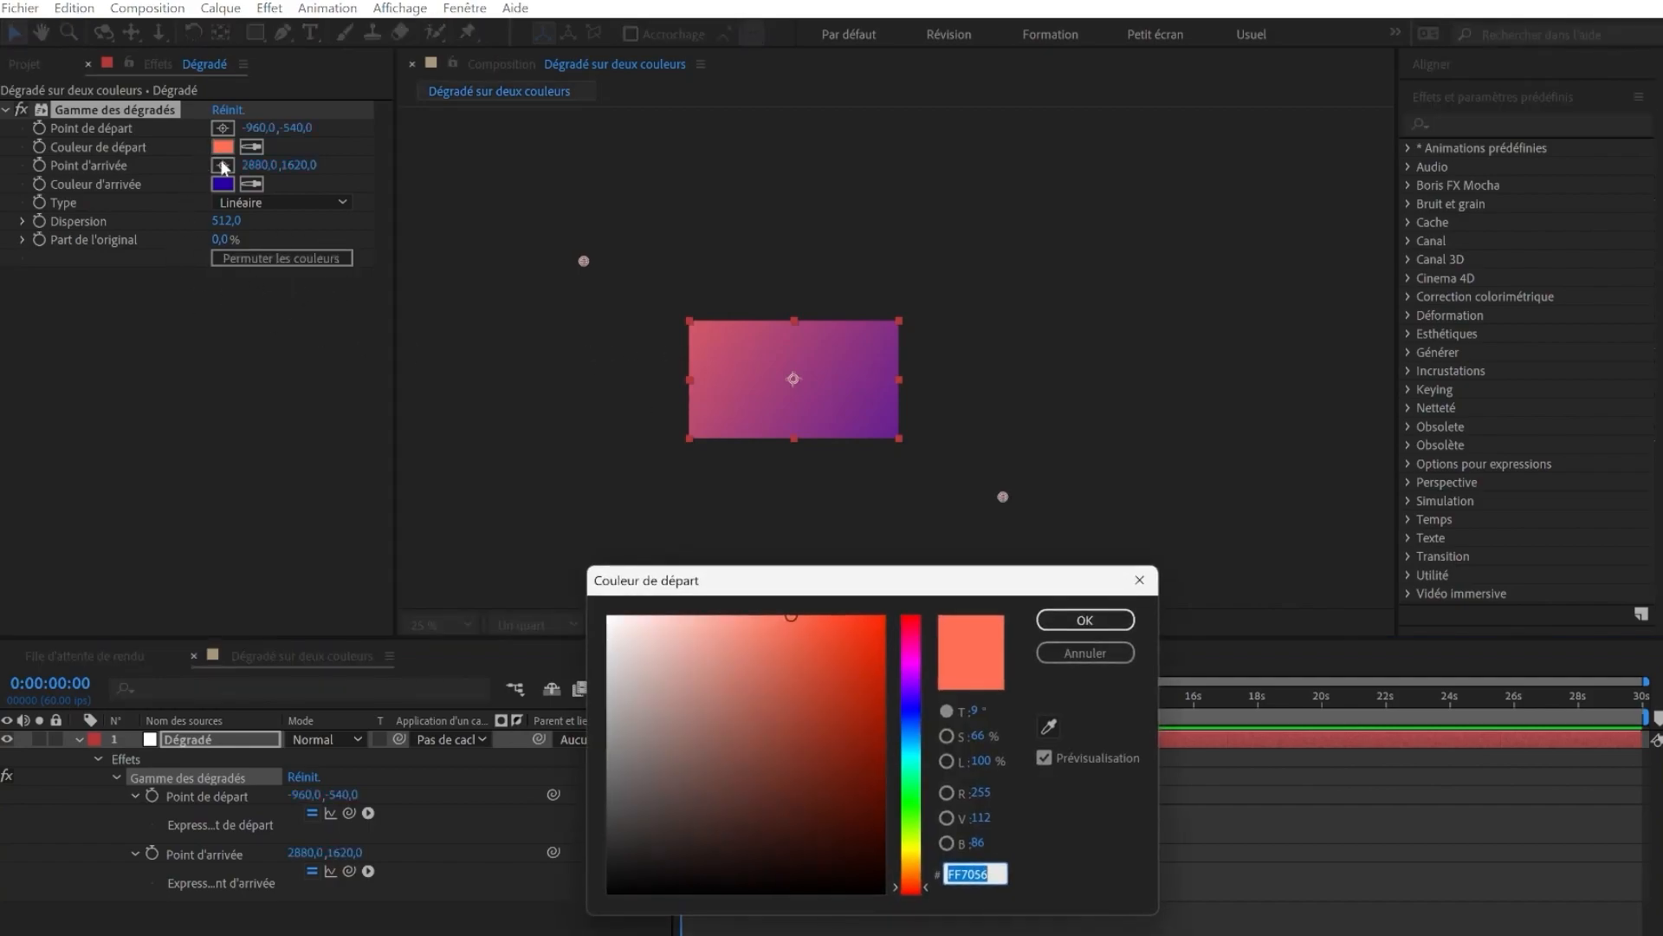
key(Escape)
click(223, 185)
key(Escape)
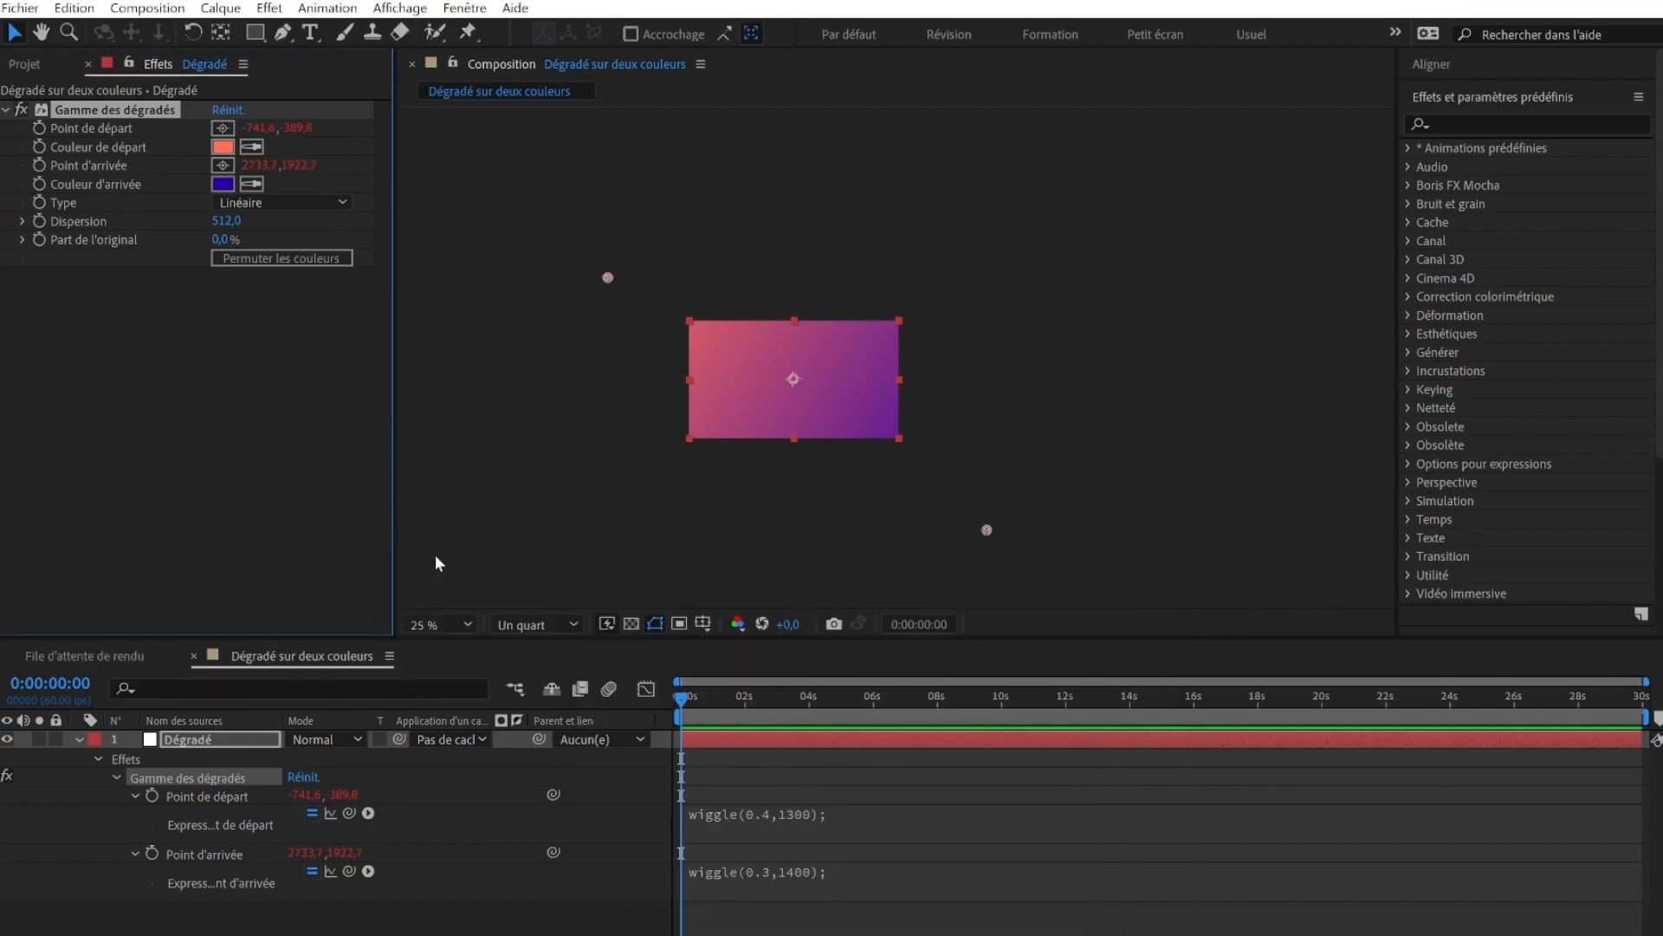
- Search the effects for vibrance and apply the Vibrance effect to the gradient layer
click(1451, 114)
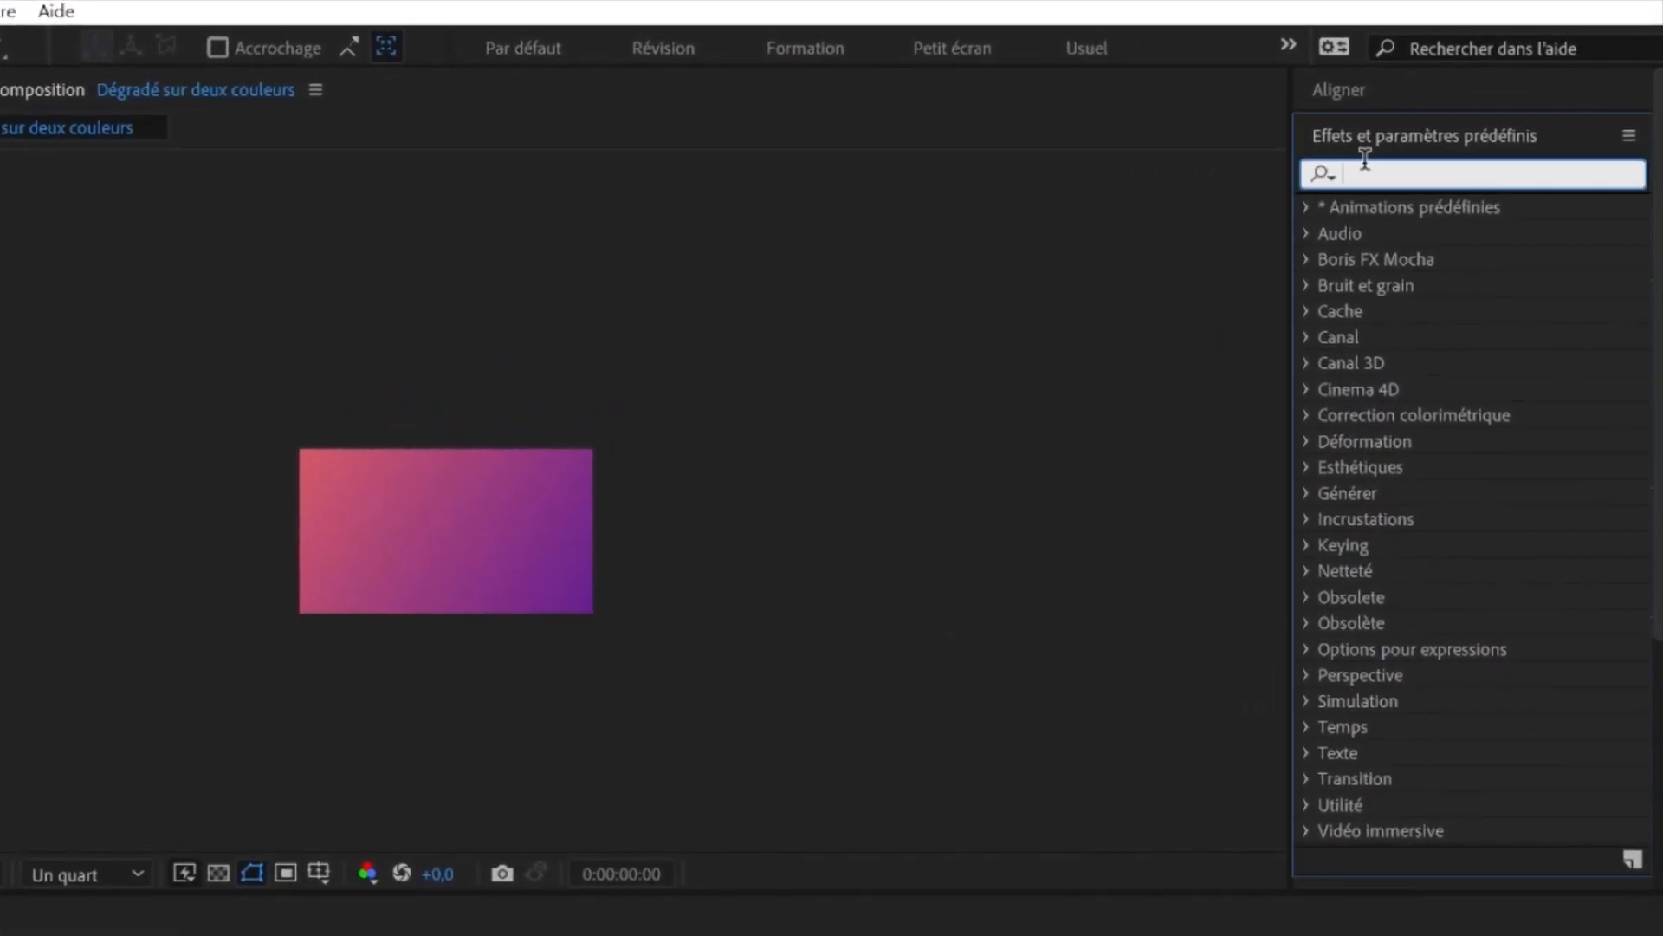
text(vibrance)
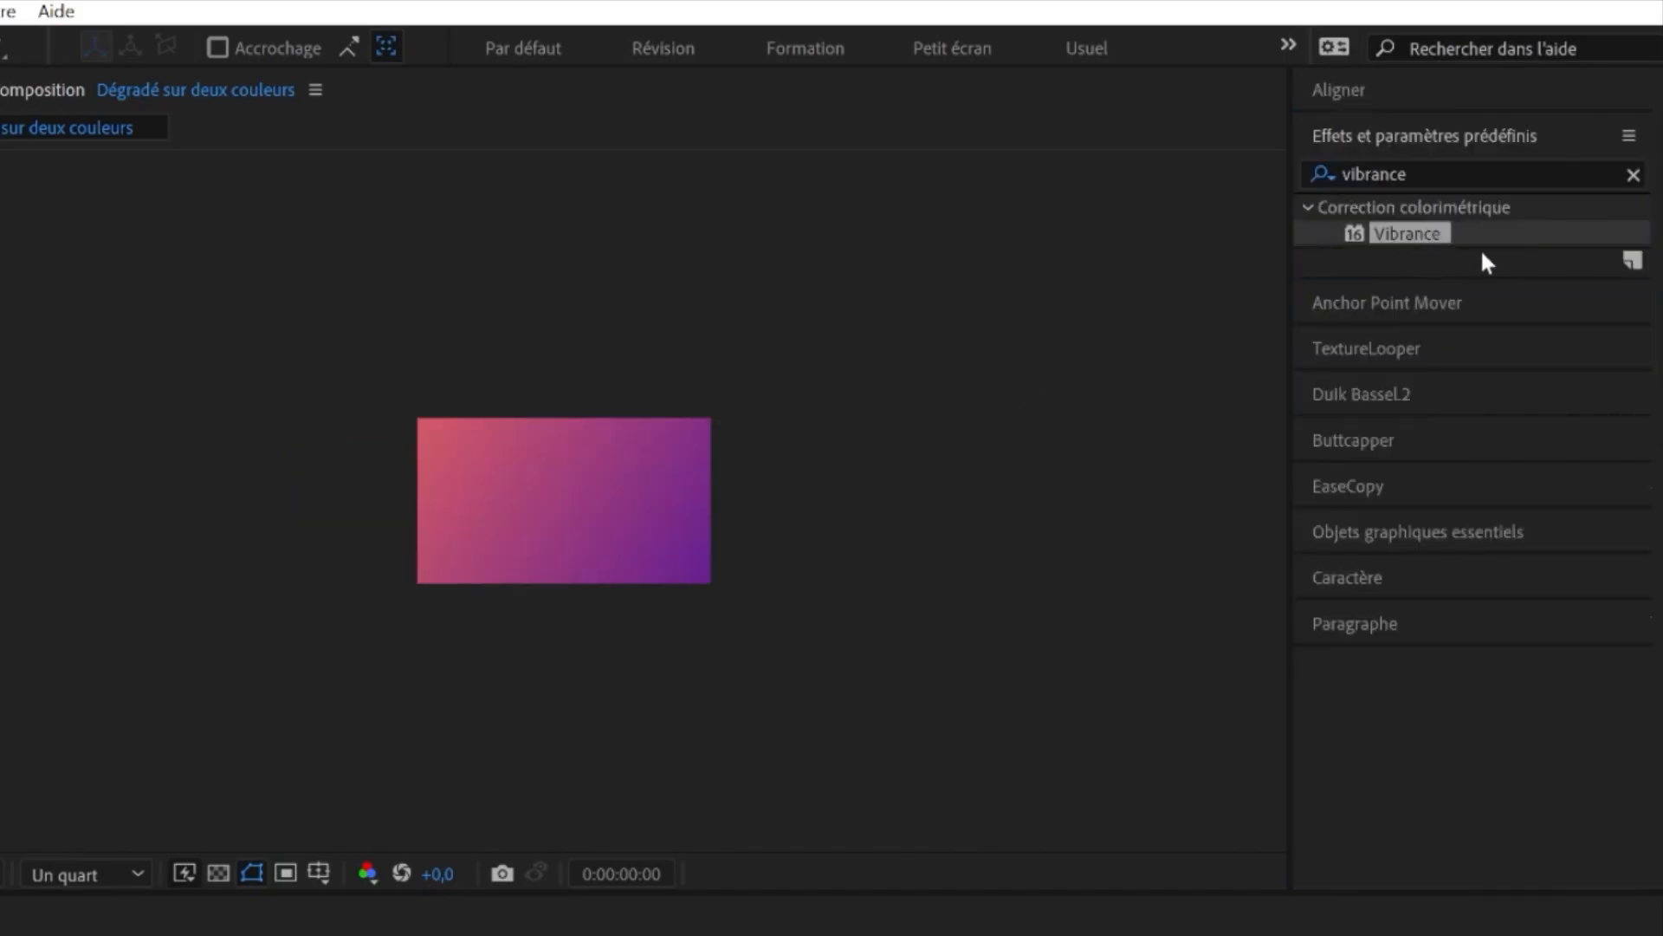
drag(1417, 242, 607, 502)
drag(606, 494, 607, 494)
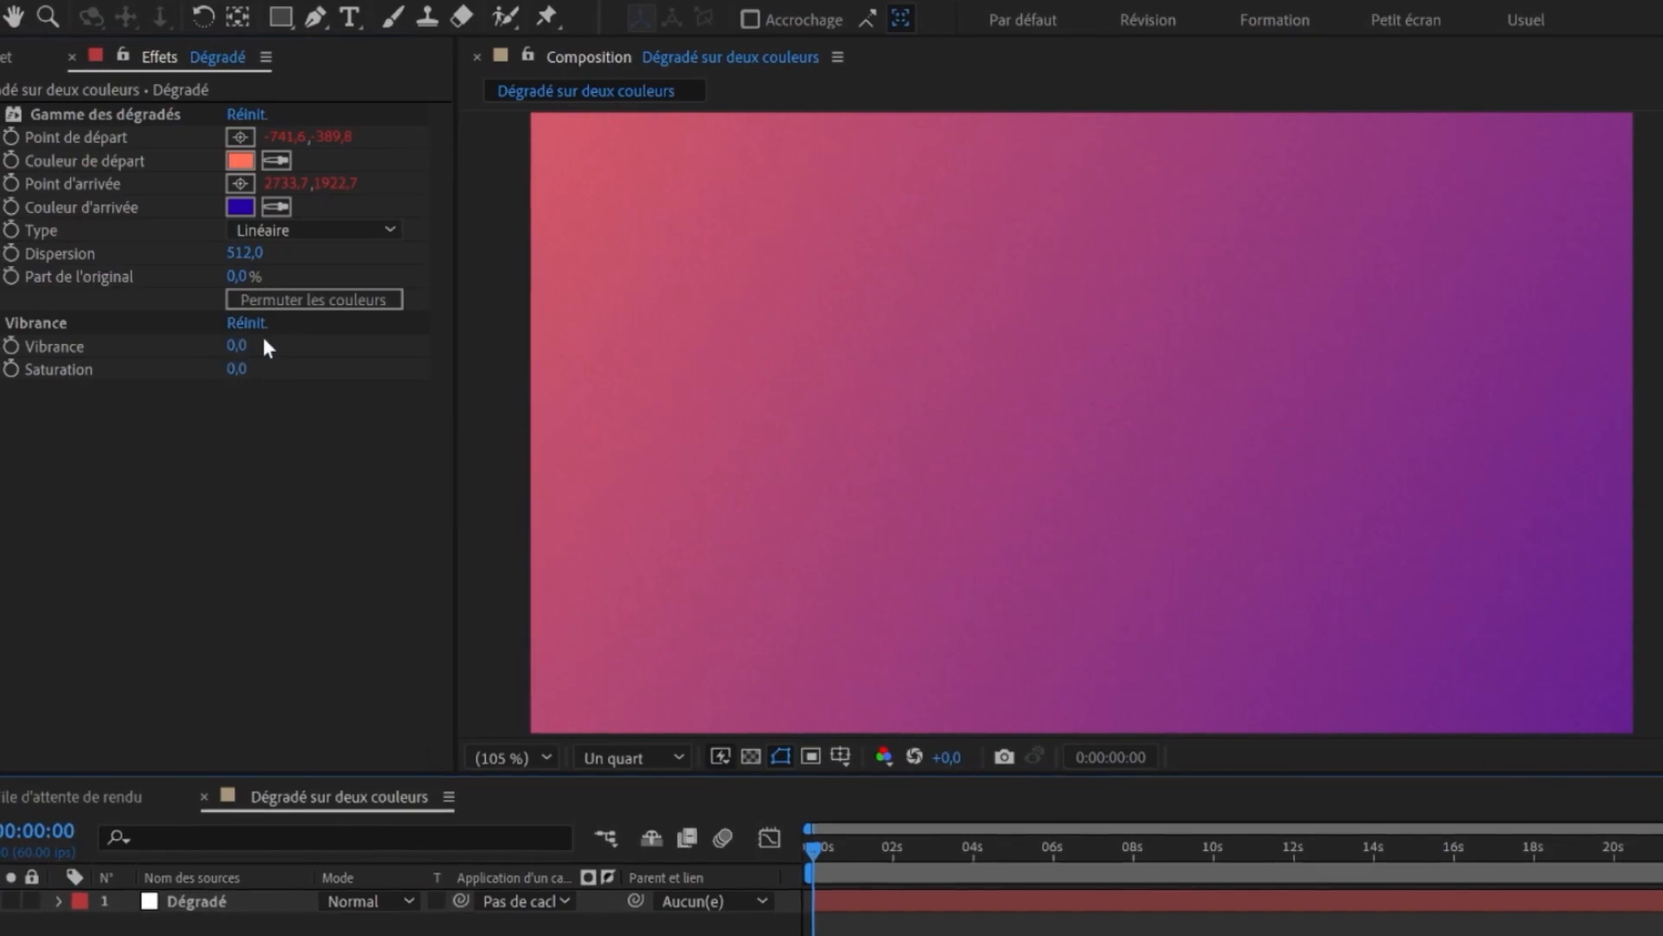
- Raise the Vibrance effect's Saturation to 100
drag(236, 368, 564, 374)
drag(1260, 830, 1582, 828)
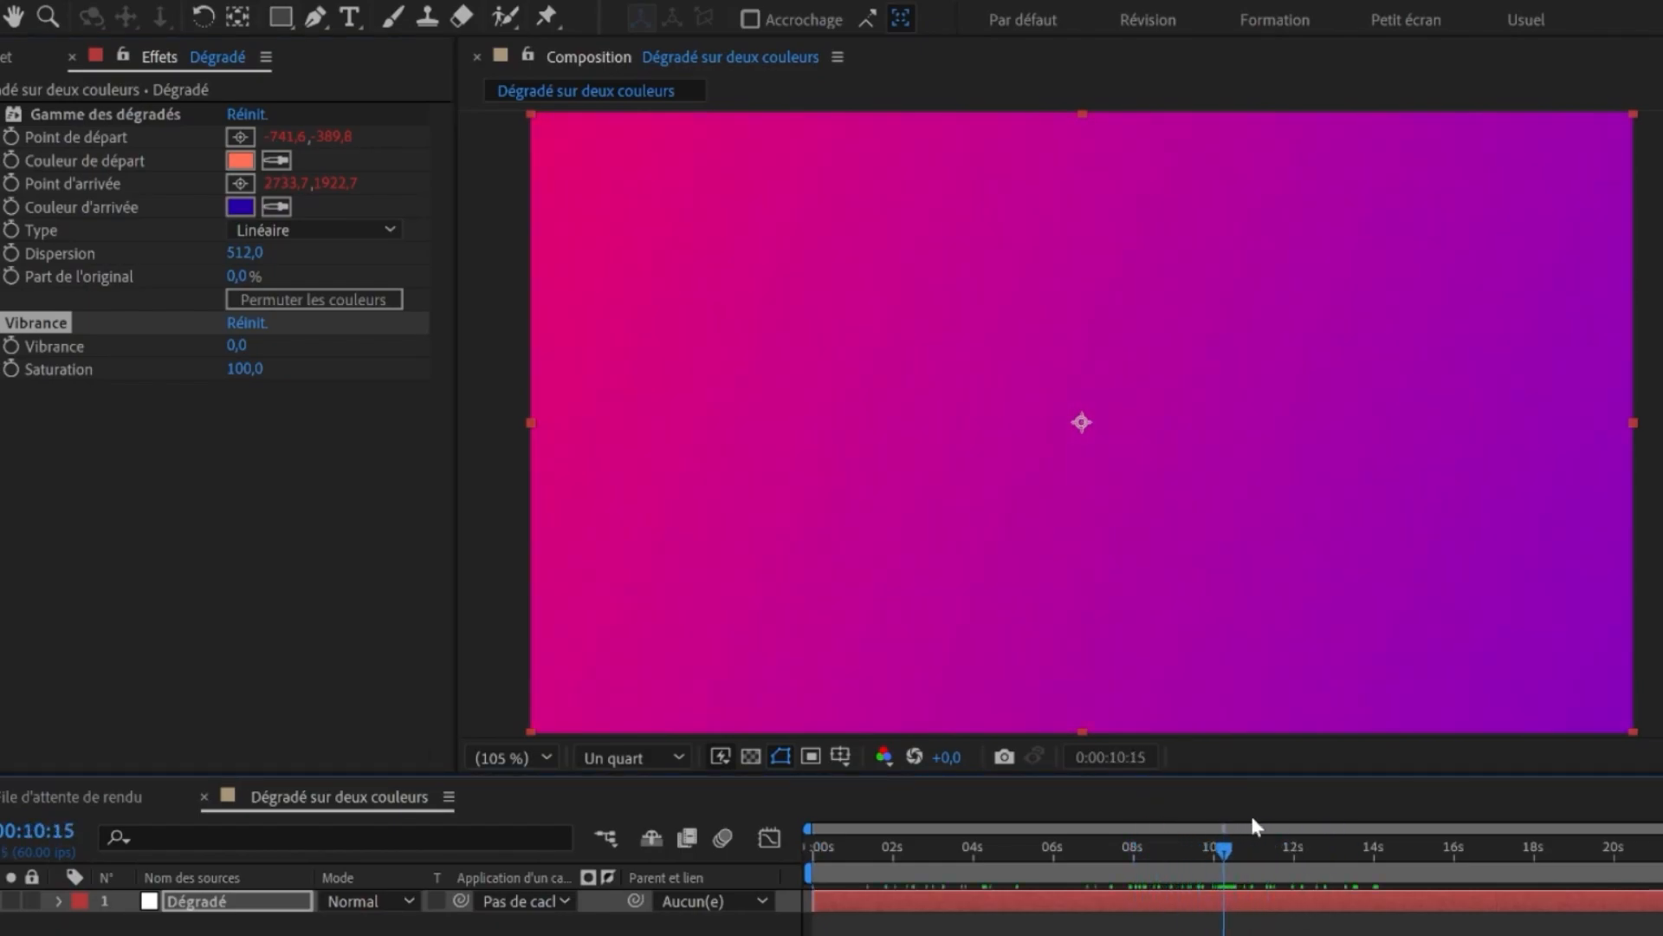
scroll(768, 401, down, 2)
scroll(871, 381, up, 2)
scroll(874, 383, up, 1)
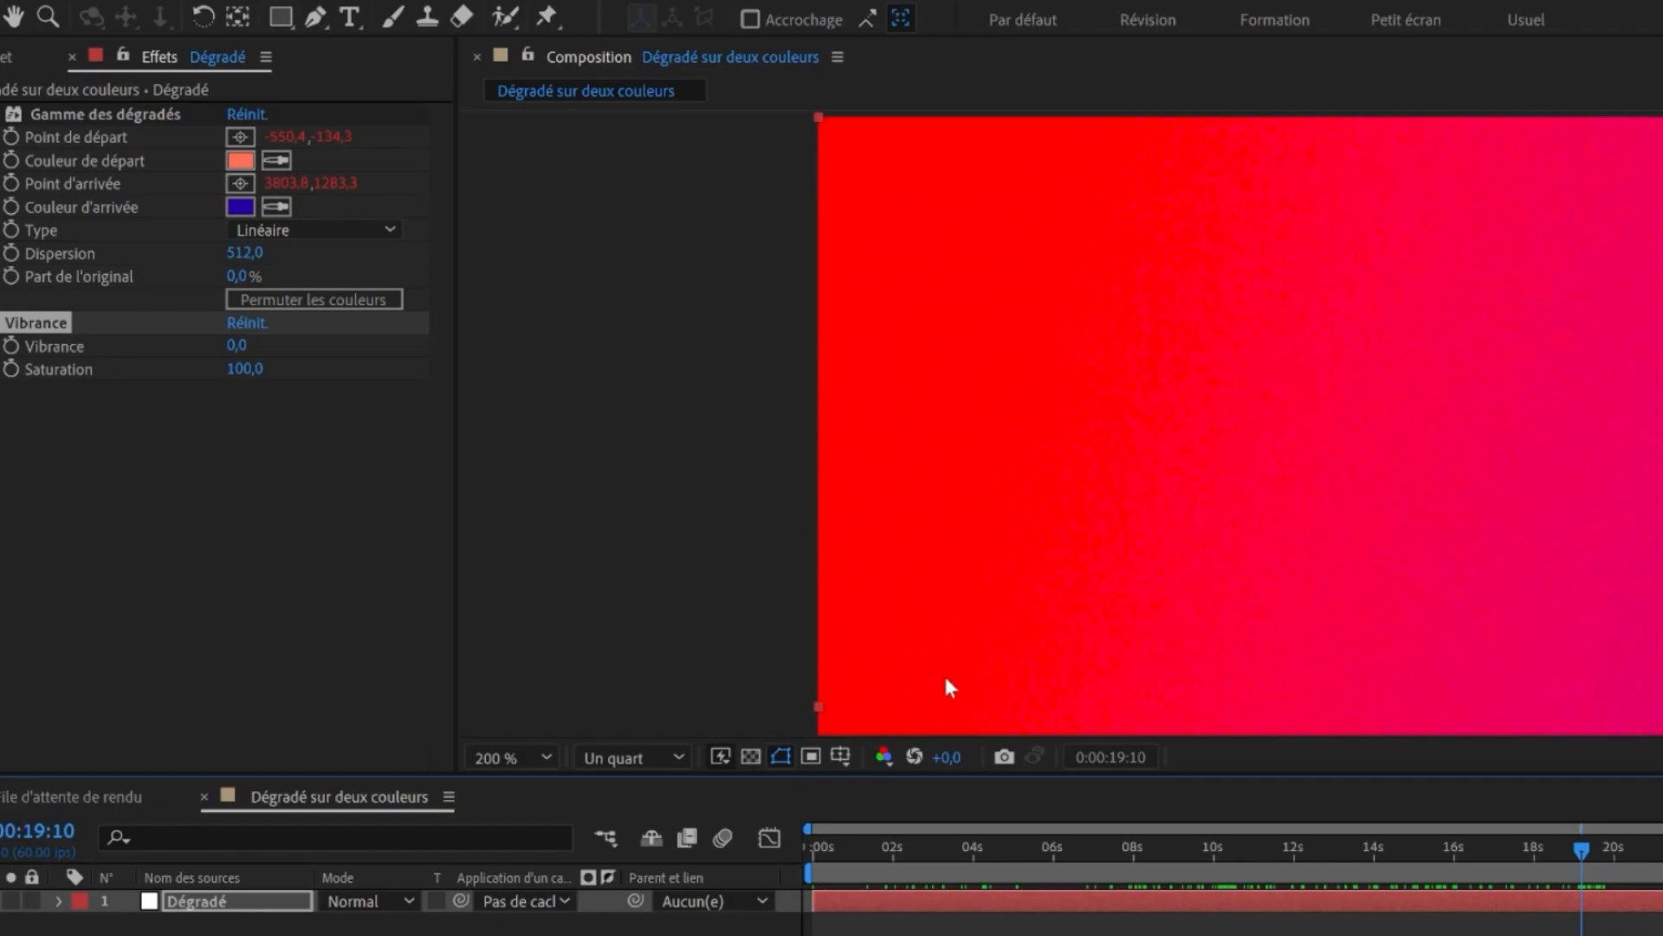
- Set Saturation to 0 and Vibrance to 100, then play the animation
key(ctrl+shift+a)
key(shift+slash)
click(236, 369)
text(0)
key(Return)
drag(236, 348, 478, 317)
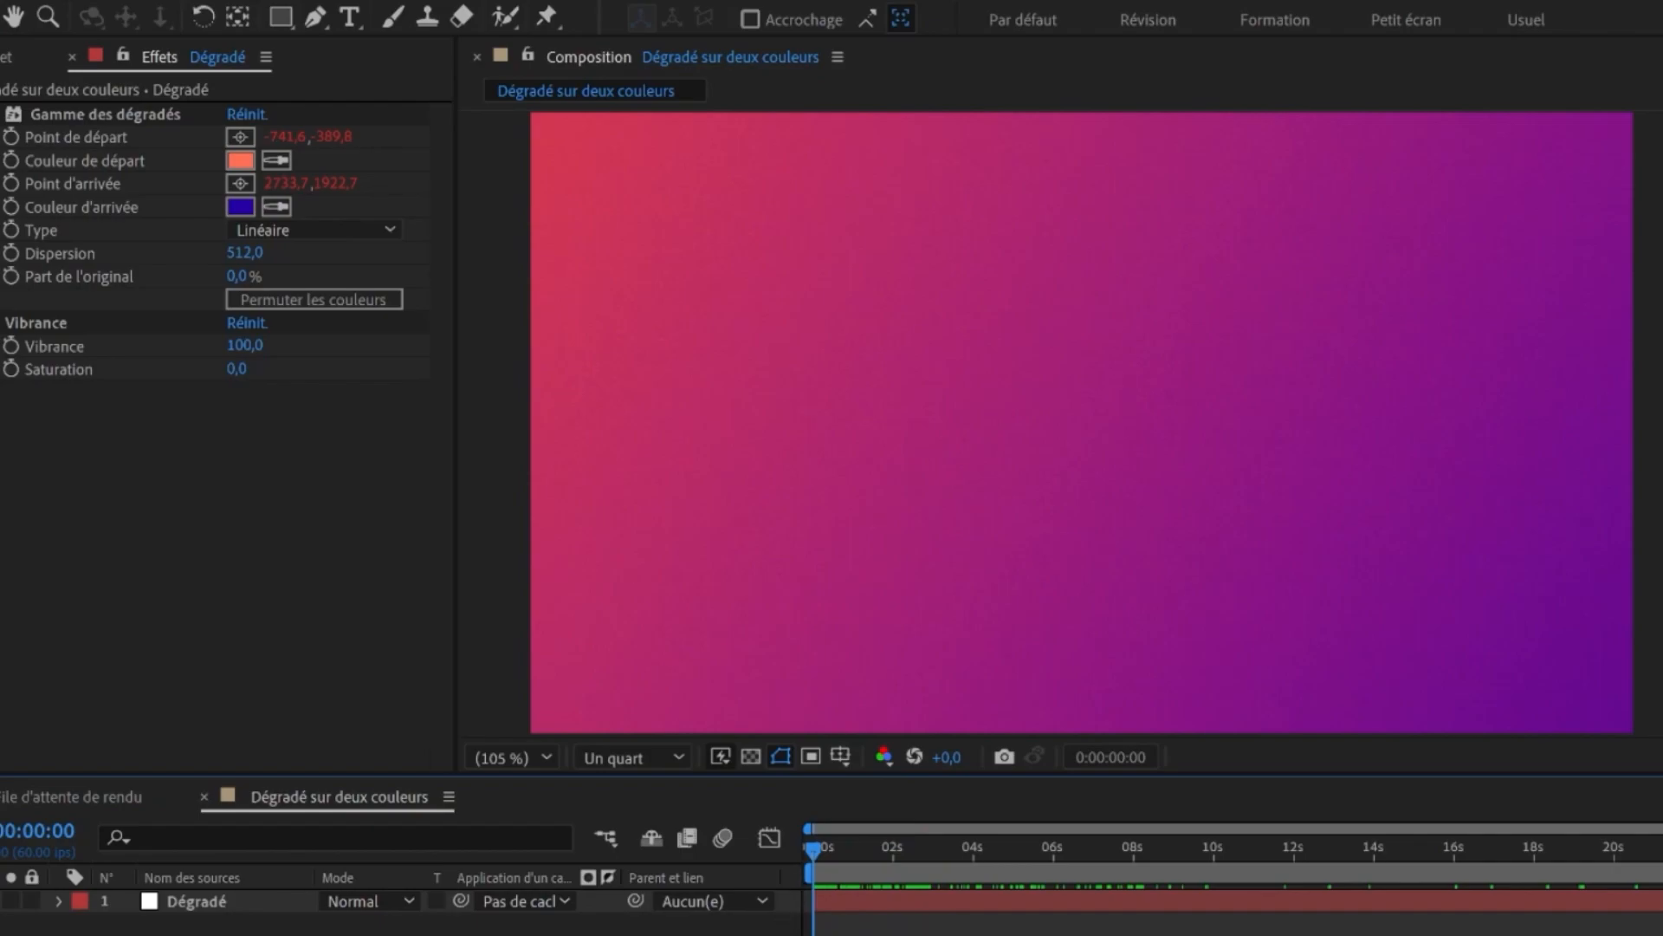
key(space)
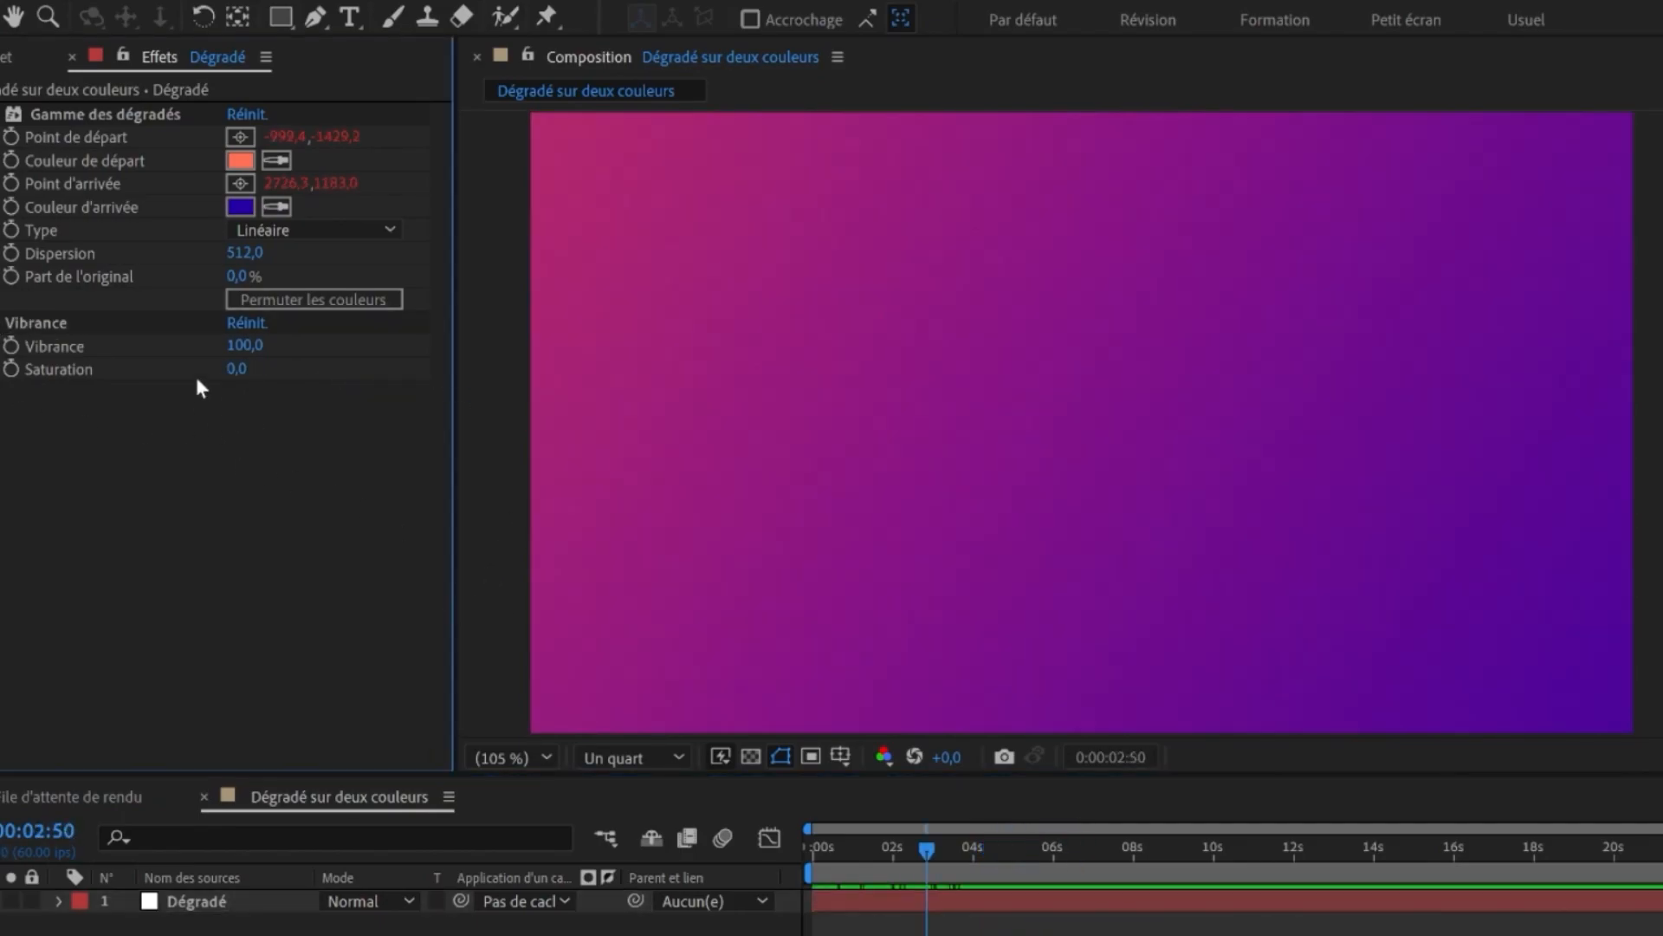
- Set the Vibrance amount to 40 and scrub through the animation
click(240, 344)
text(40)
key(Return)
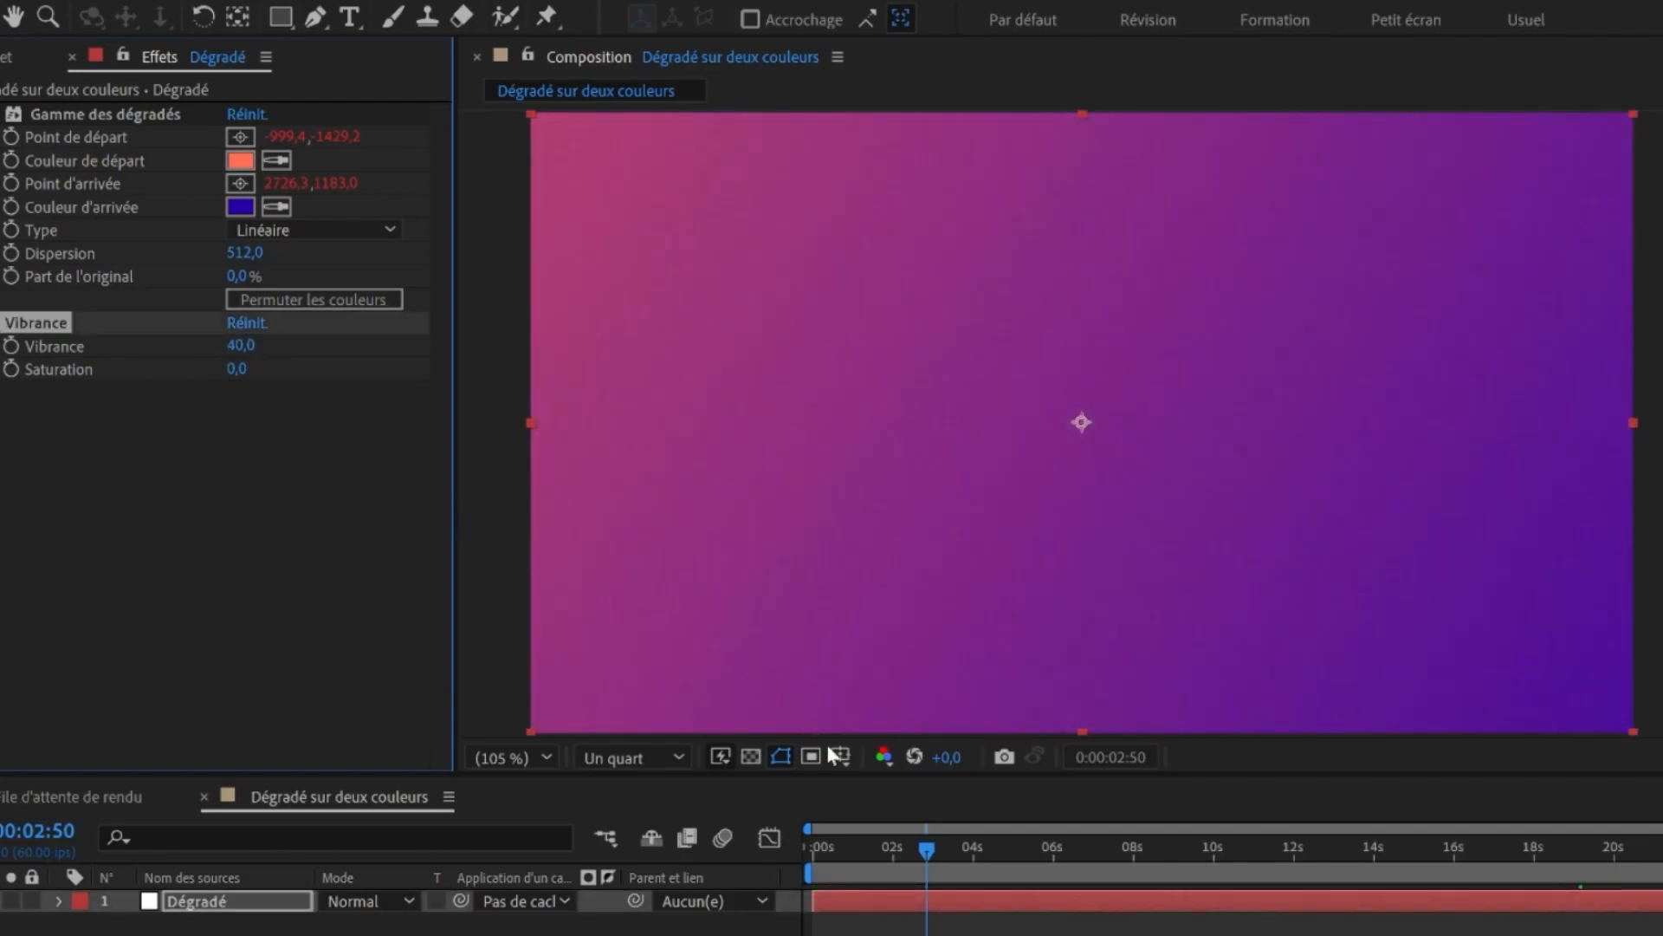
drag(920, 858, 1099, 844)
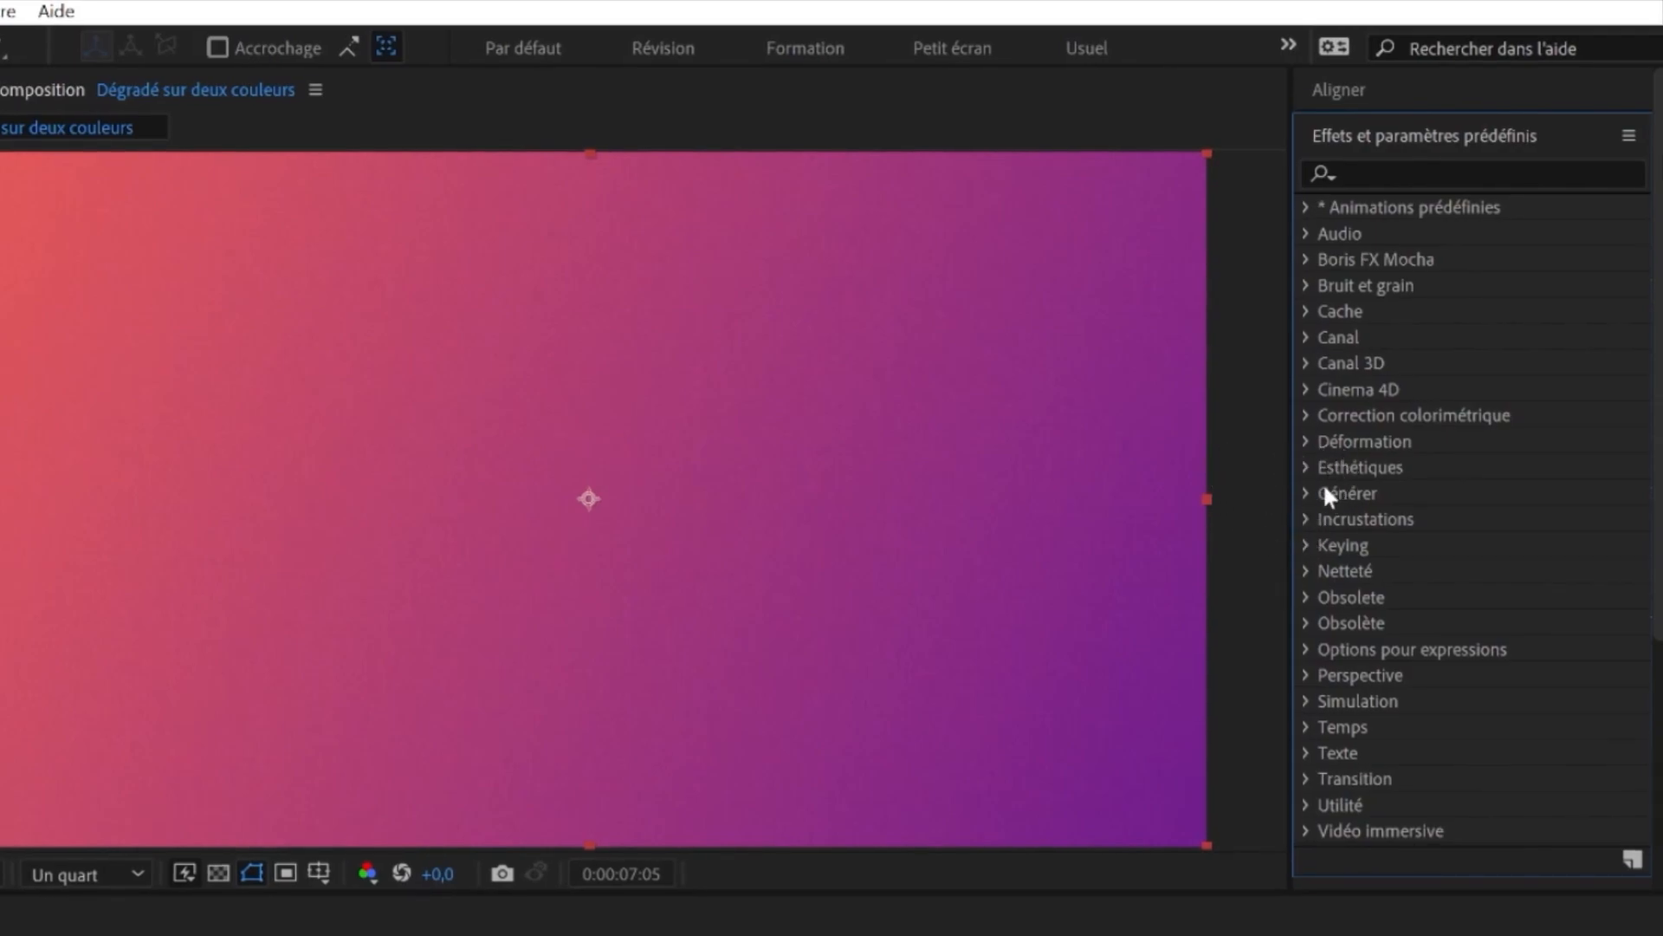
- Browse the Déformation effects and apply Onde progressive to the gradient layer
click(1306, 442)
scroll(1347, 446, down, 3)
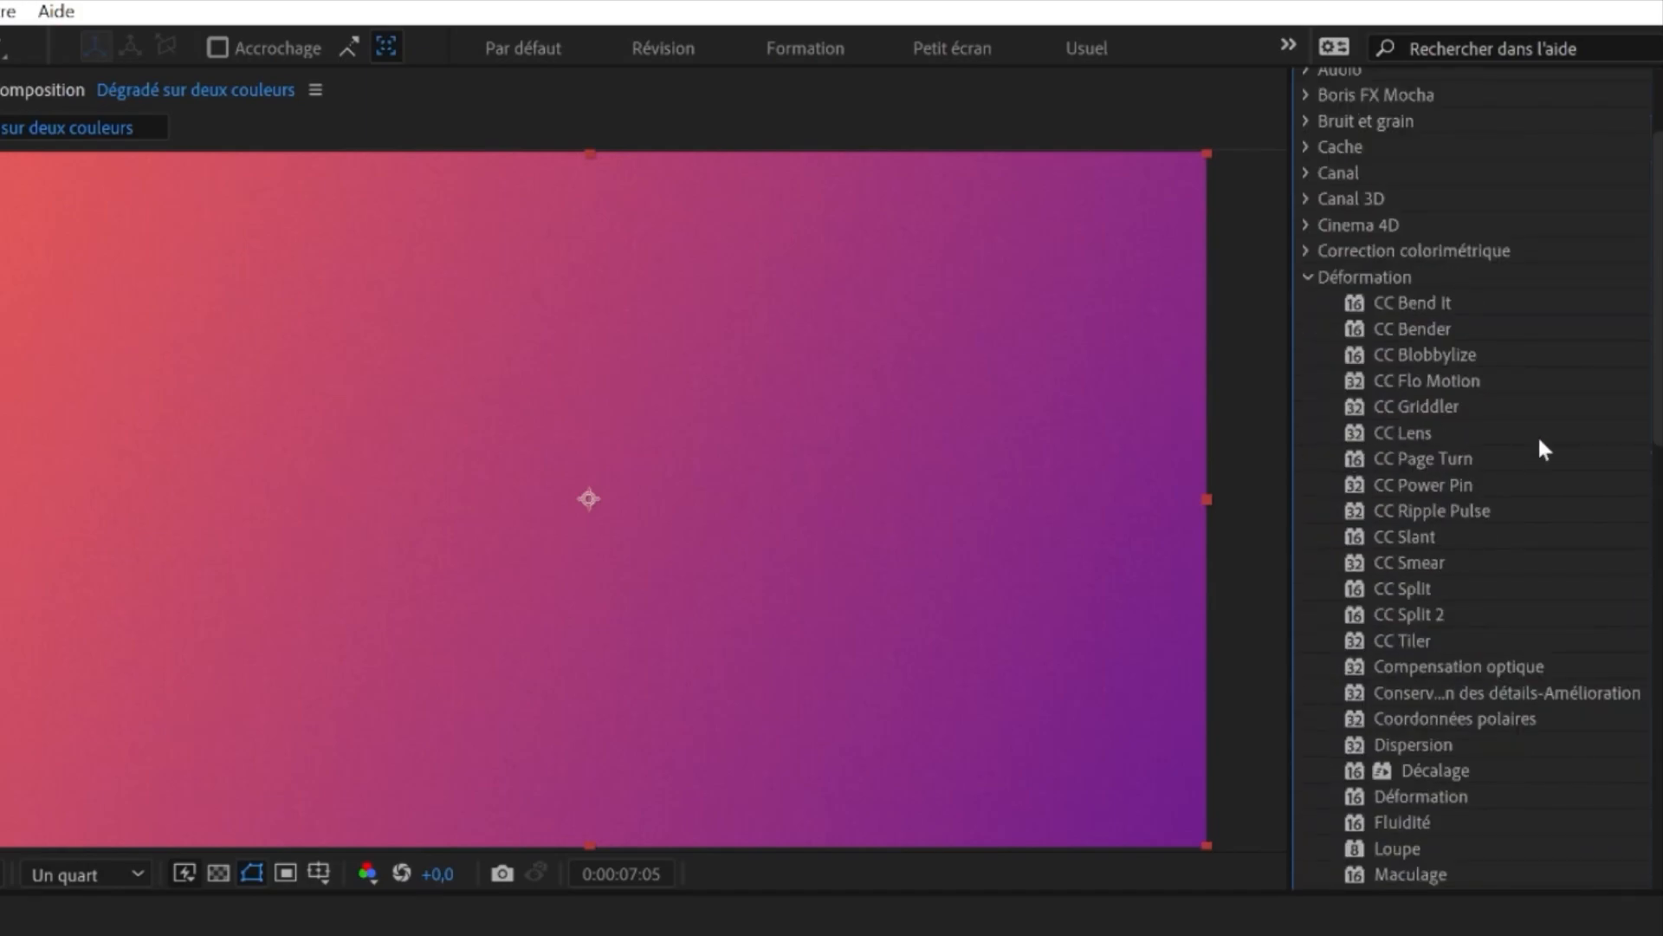
scroll(1527, 440, down, 9)
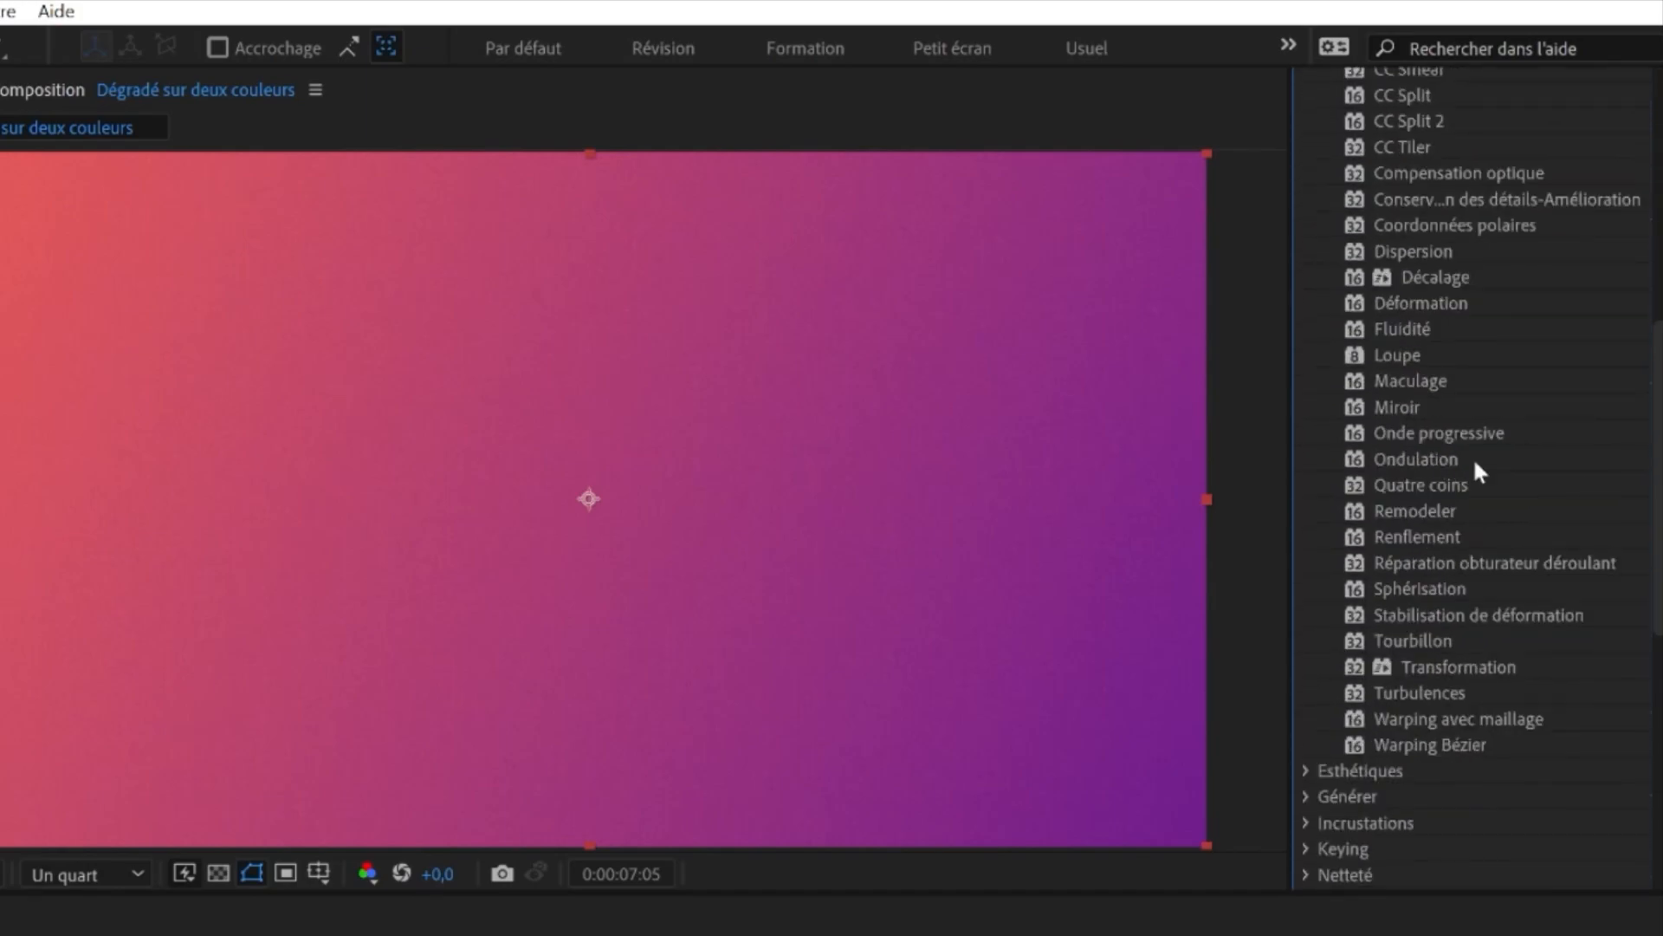
scroll(1455, 433, up, 8)
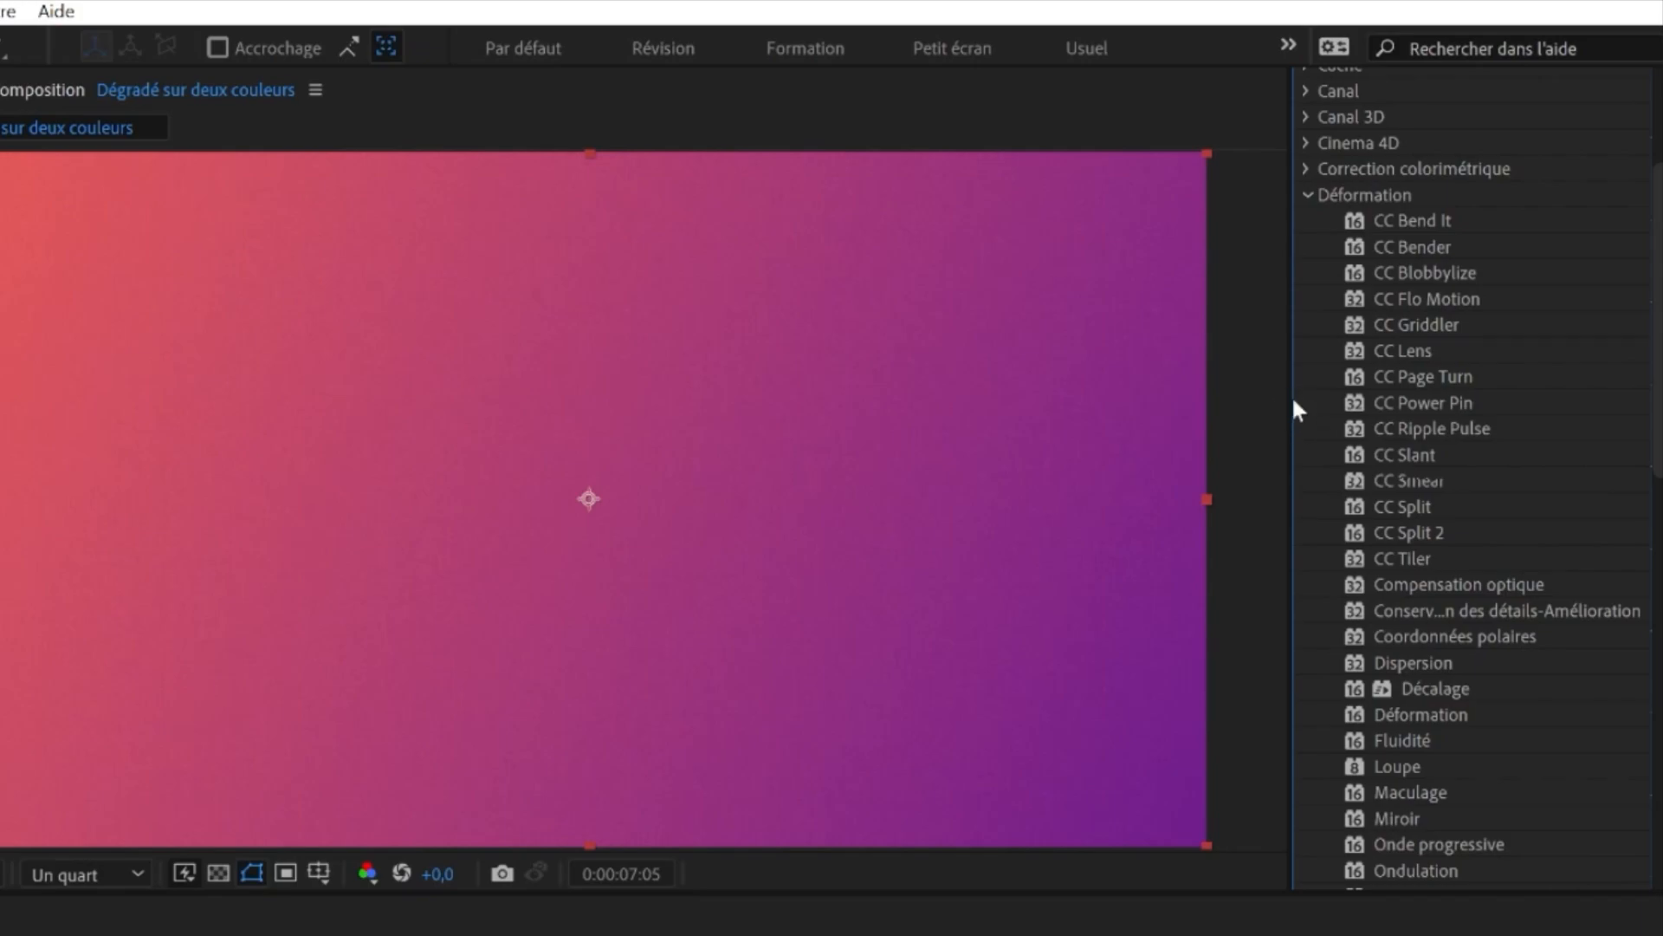
scroll(1459, 392, down, 5)
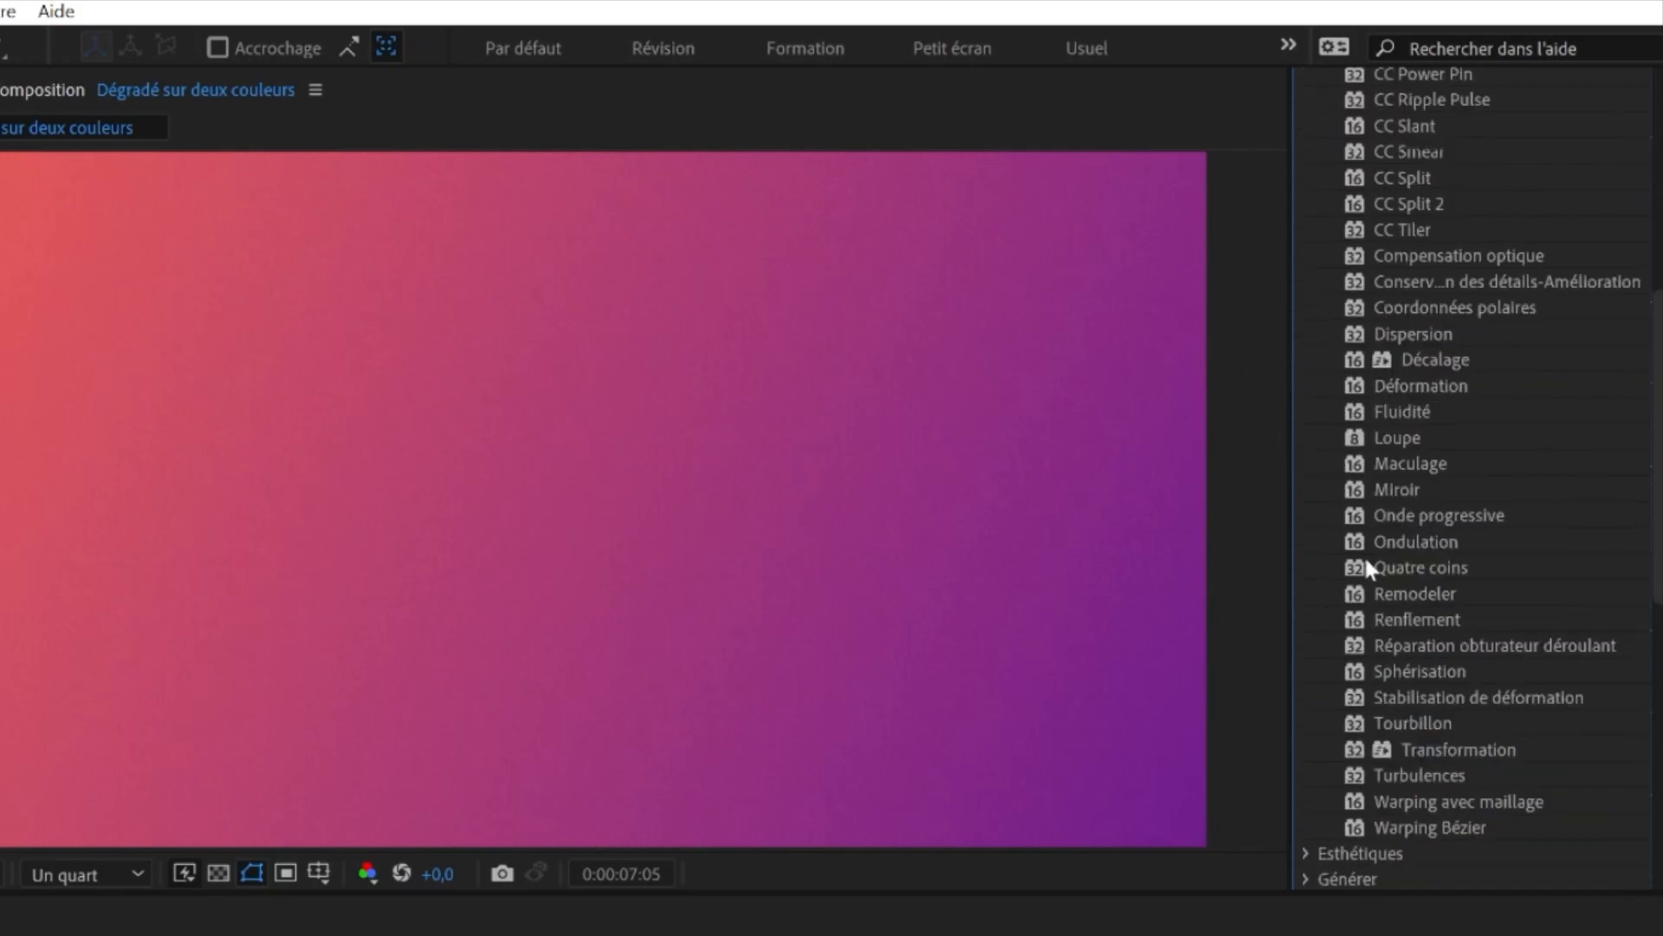
click(1413, 516)
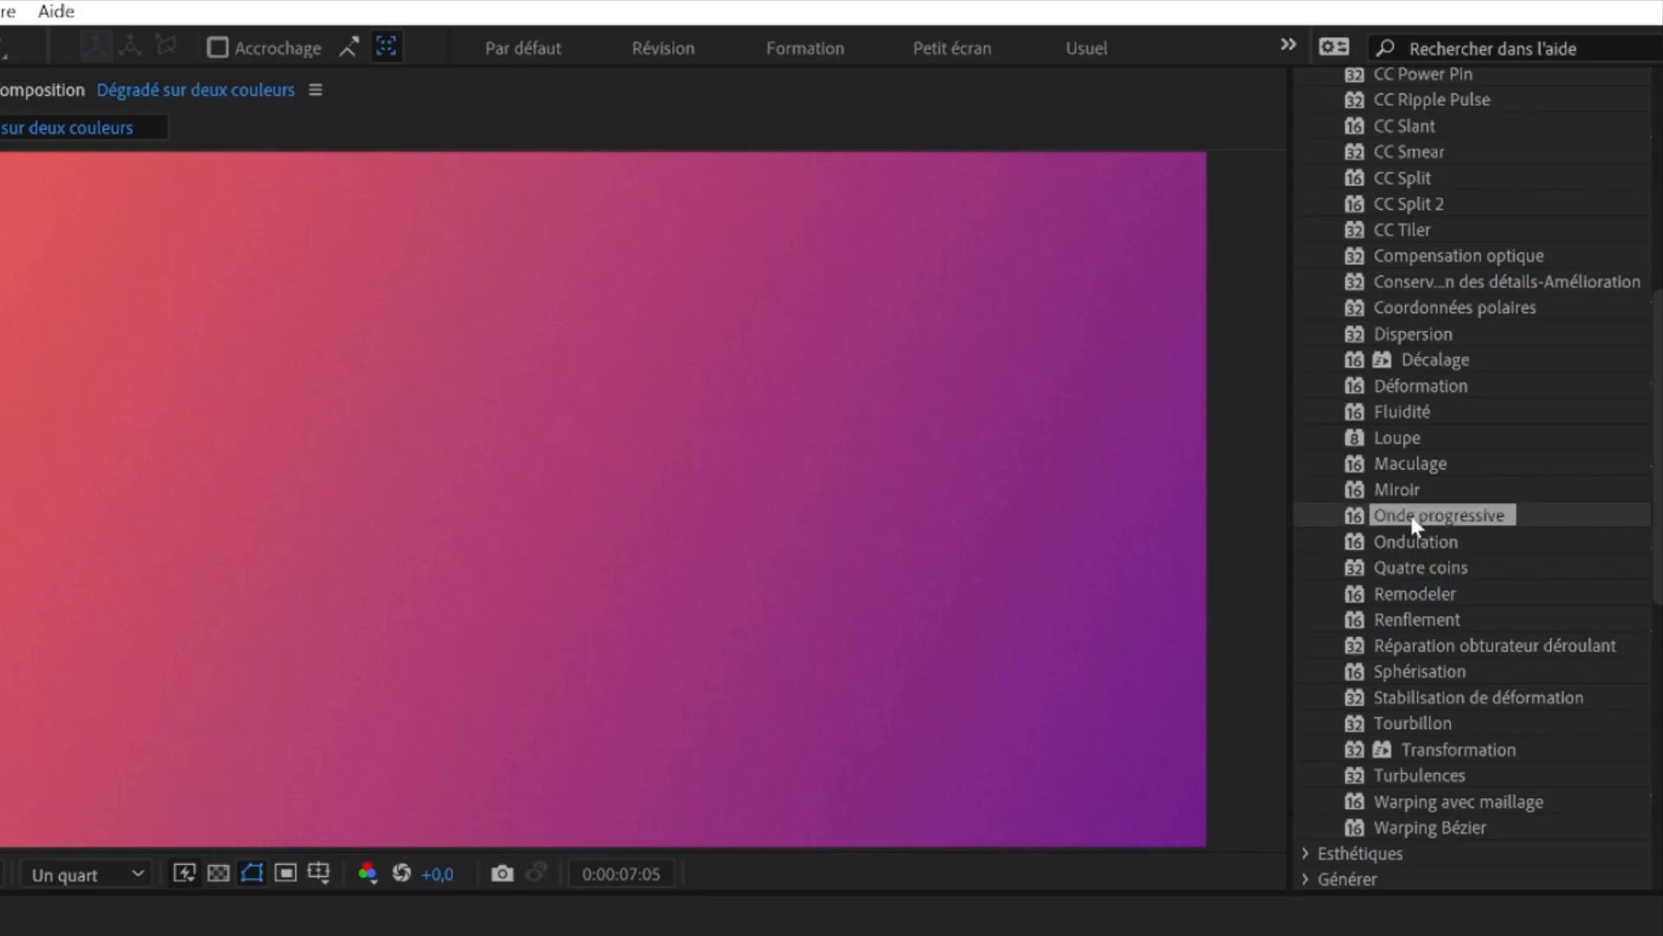
mouse_move(1418, 517)
mouse_down()
mouse_move(1456, 512)
mouse_move(872, 506)
mouse_up()
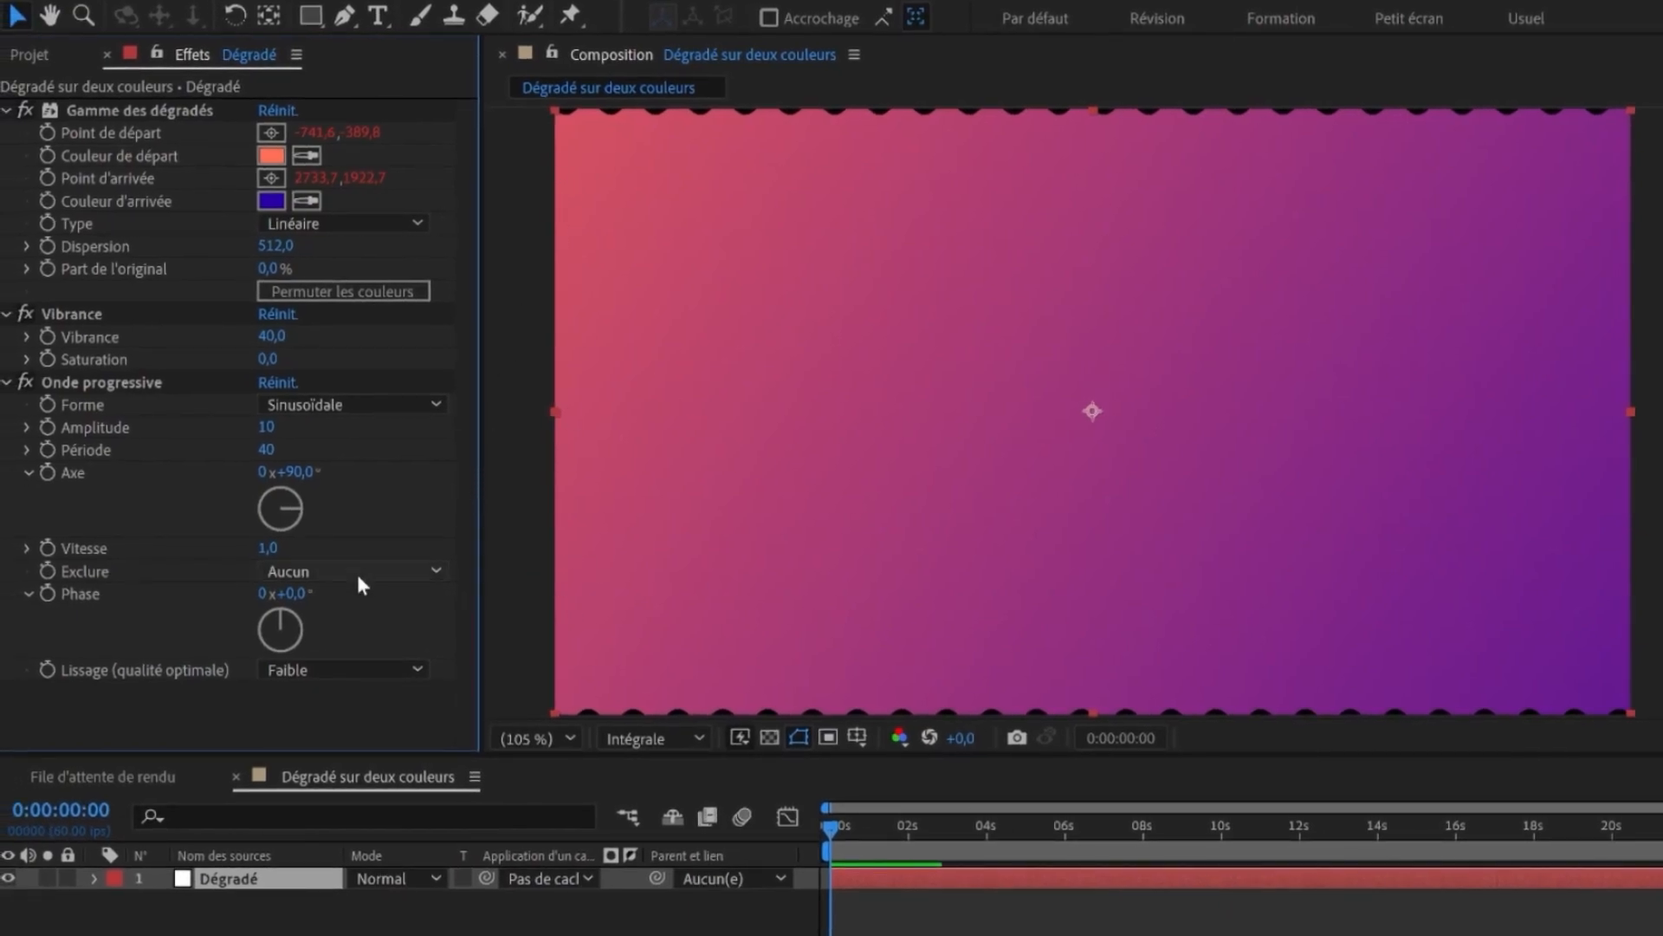
- Set Onde progressive's Exclure to Pourtour, Amplitude to 260 and Période to 100
click(315, 575)
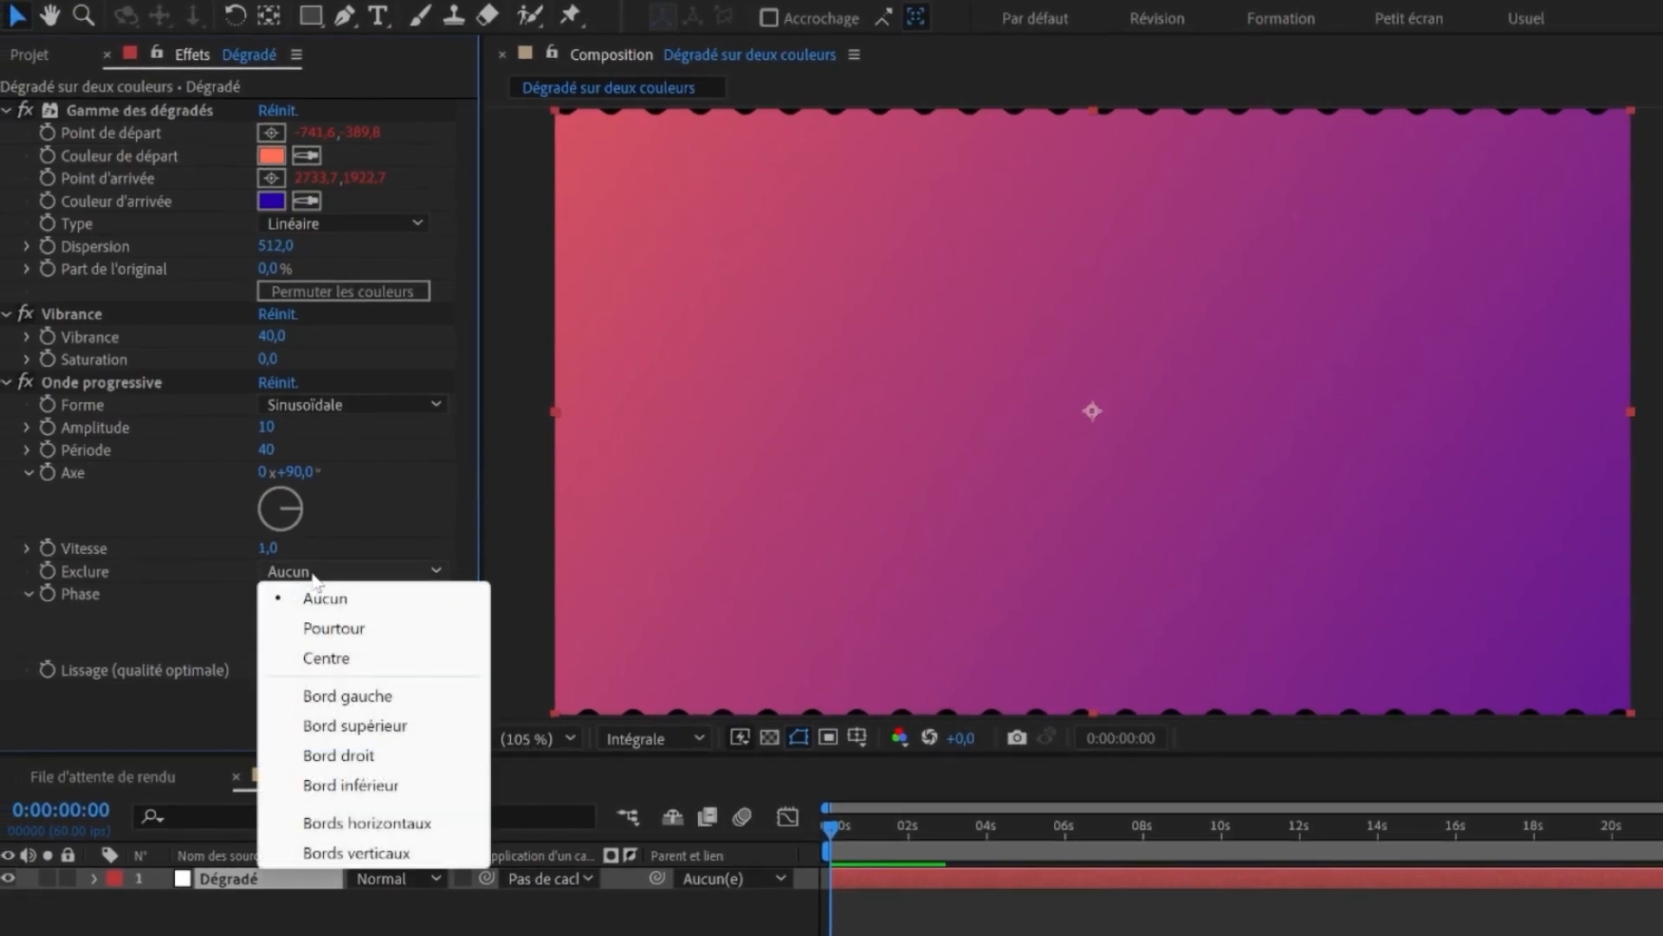
click(335, 630)
drag(266, 426, 659, 483)
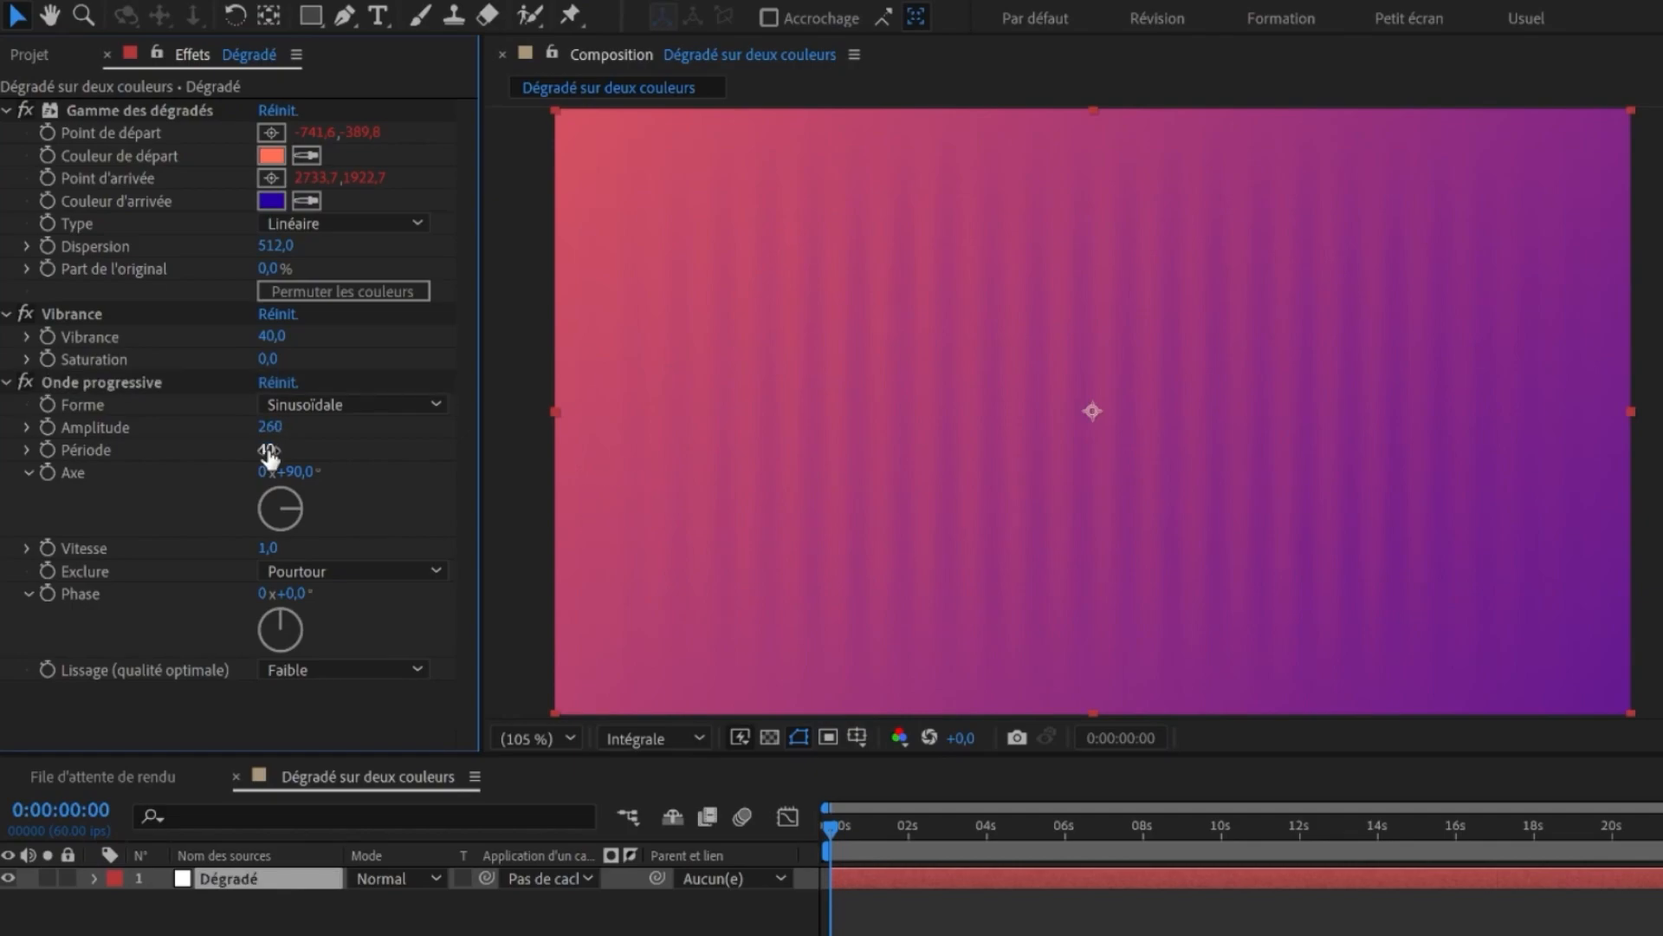
drag(269, 453, 414, 445)
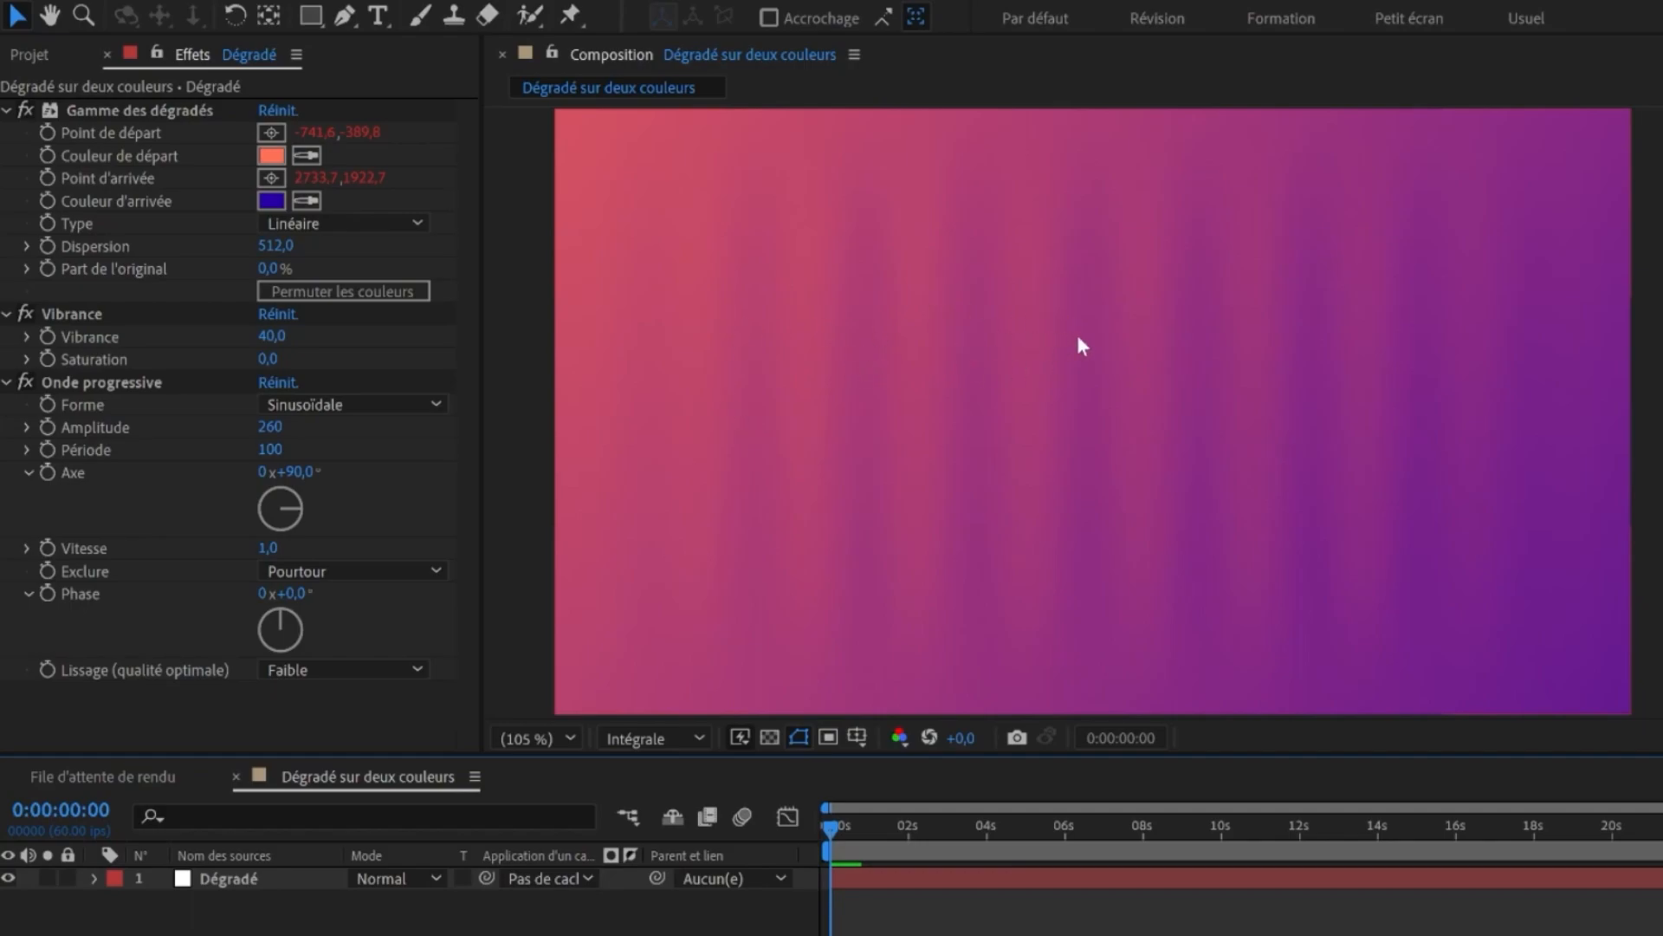
- Change the wave Forme to Rectangulaire and raise Période to 200
click(373, 405)
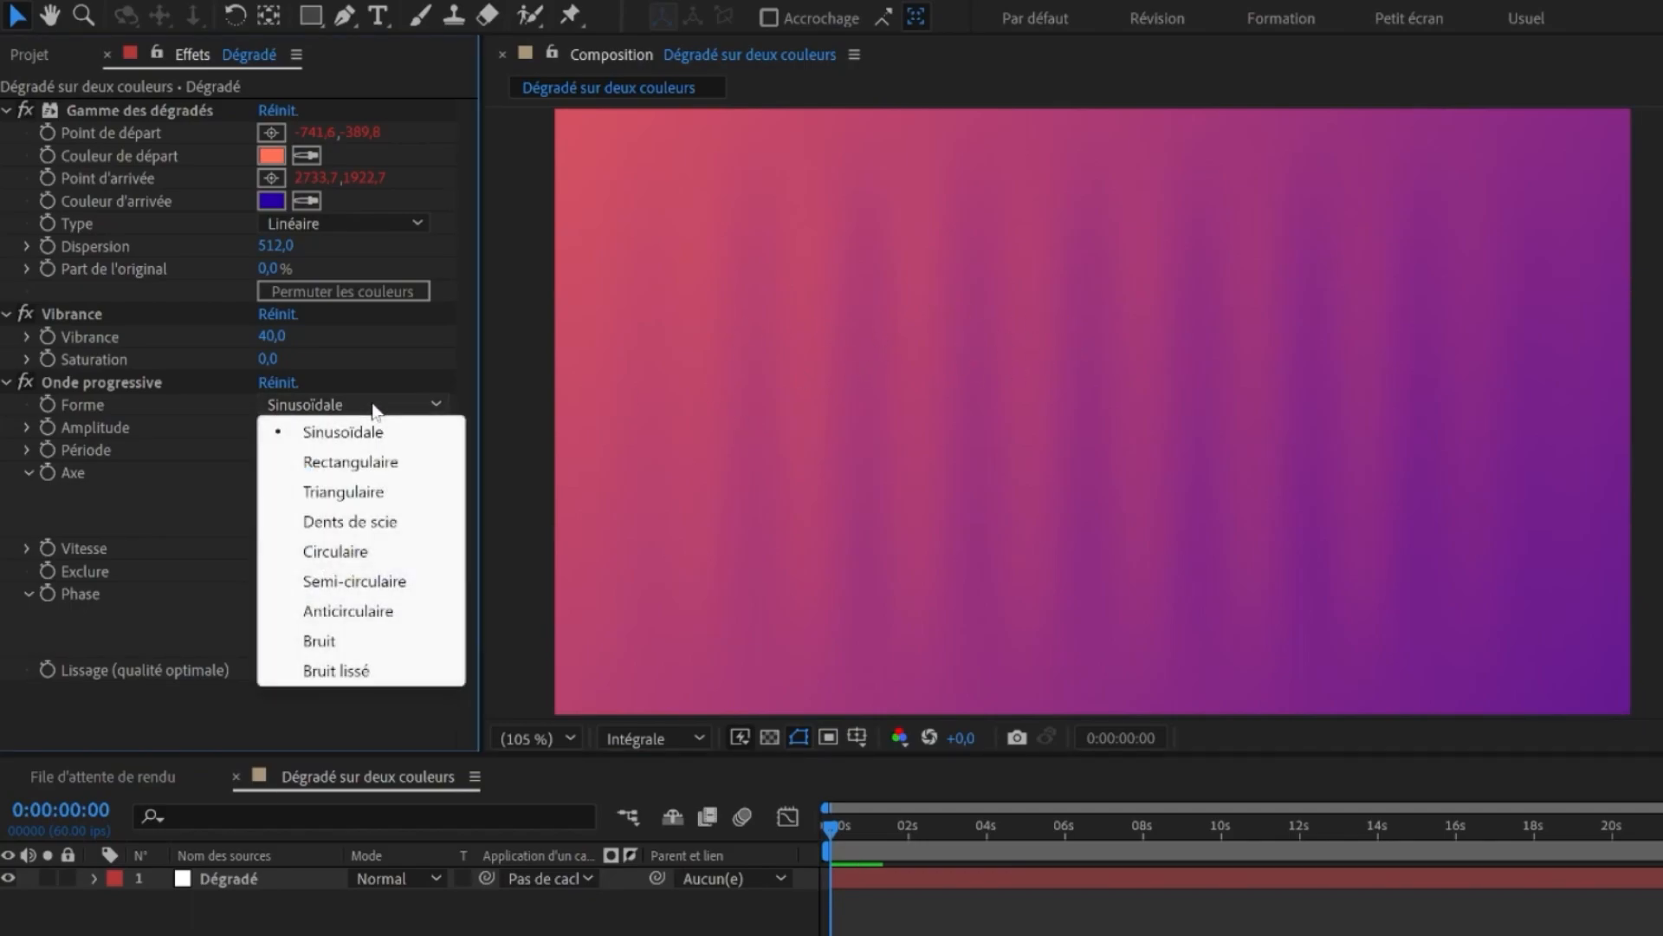
click(350, 462)
click(347, 404)
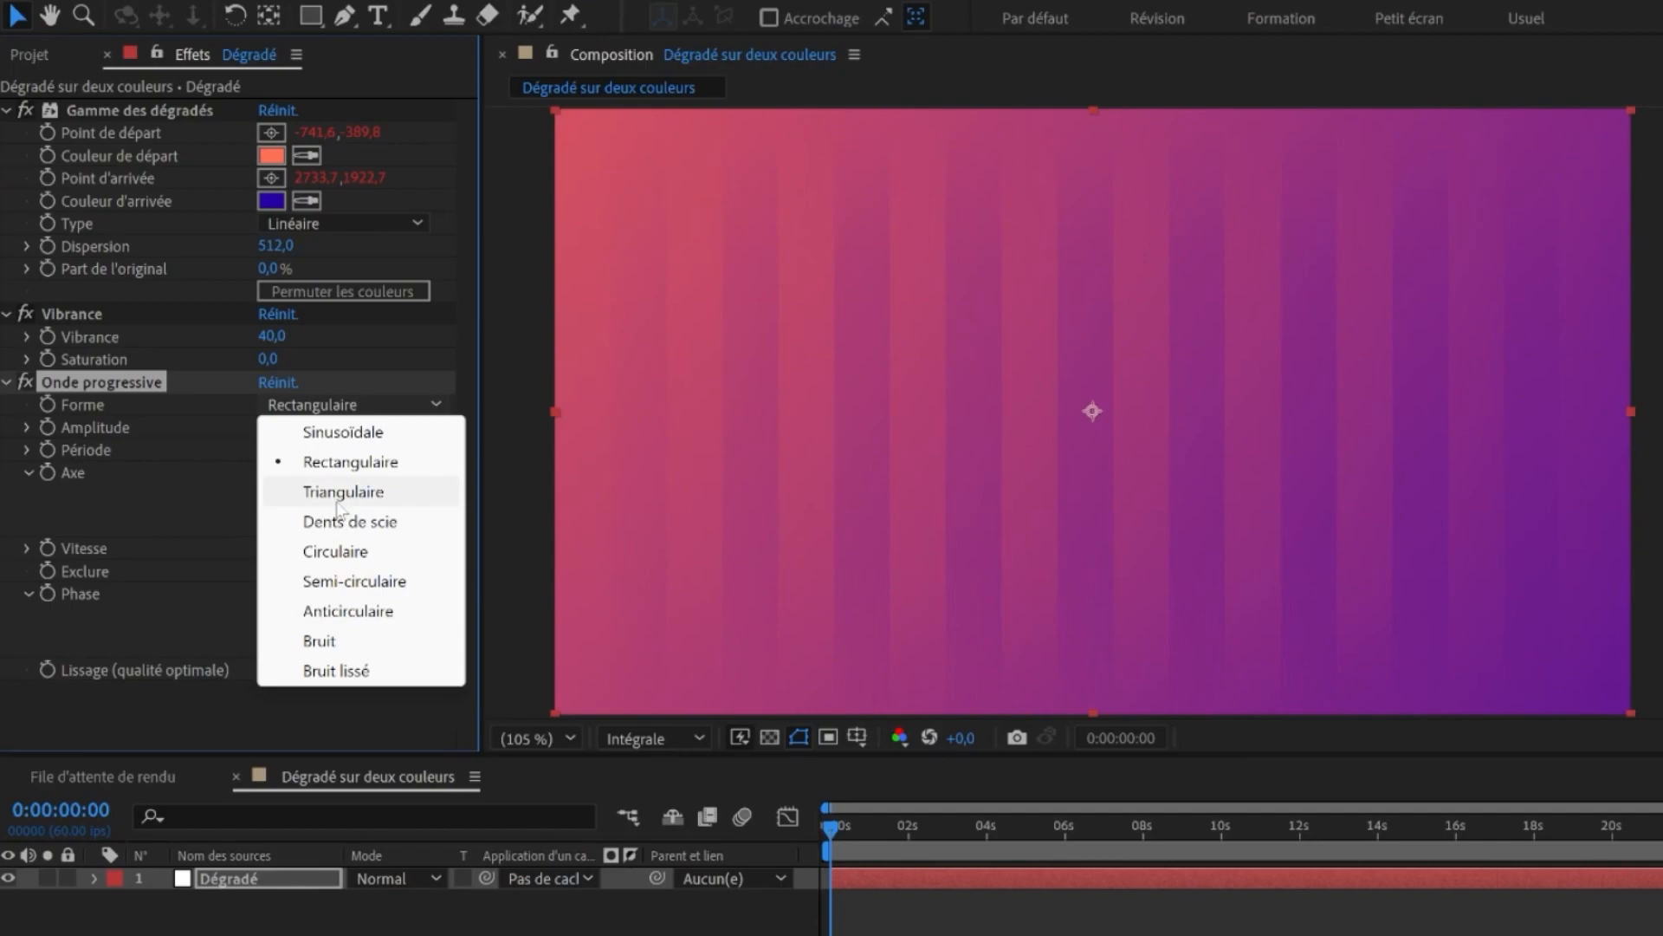
click(279, 461)
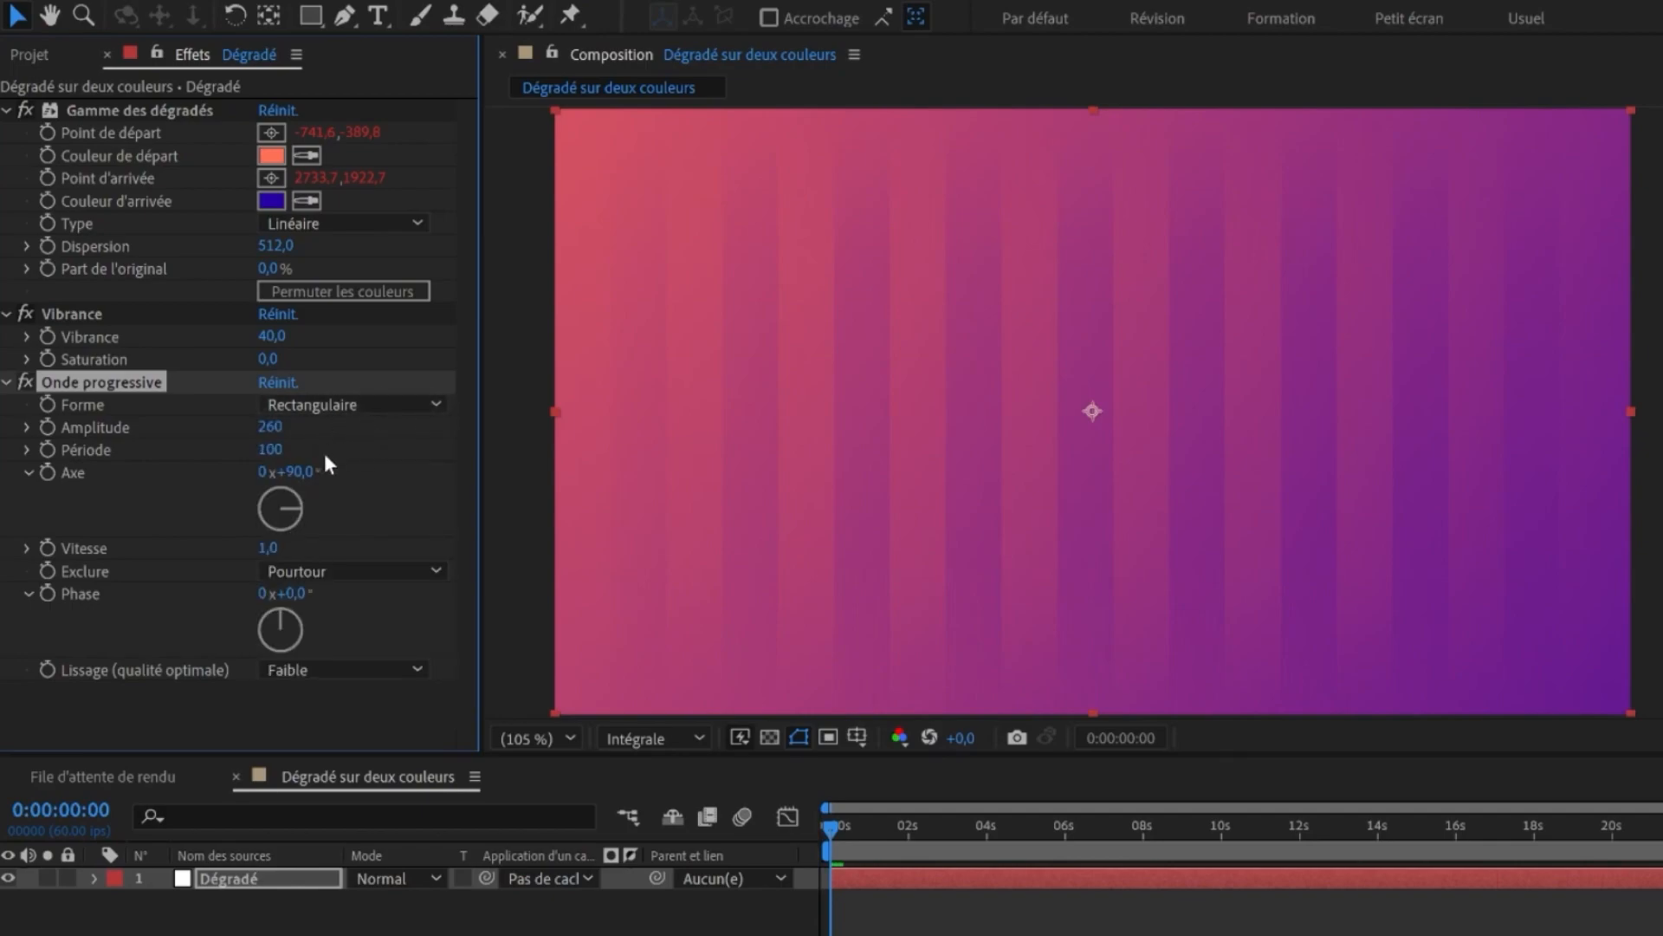
drag(276, 457, 363, 501)
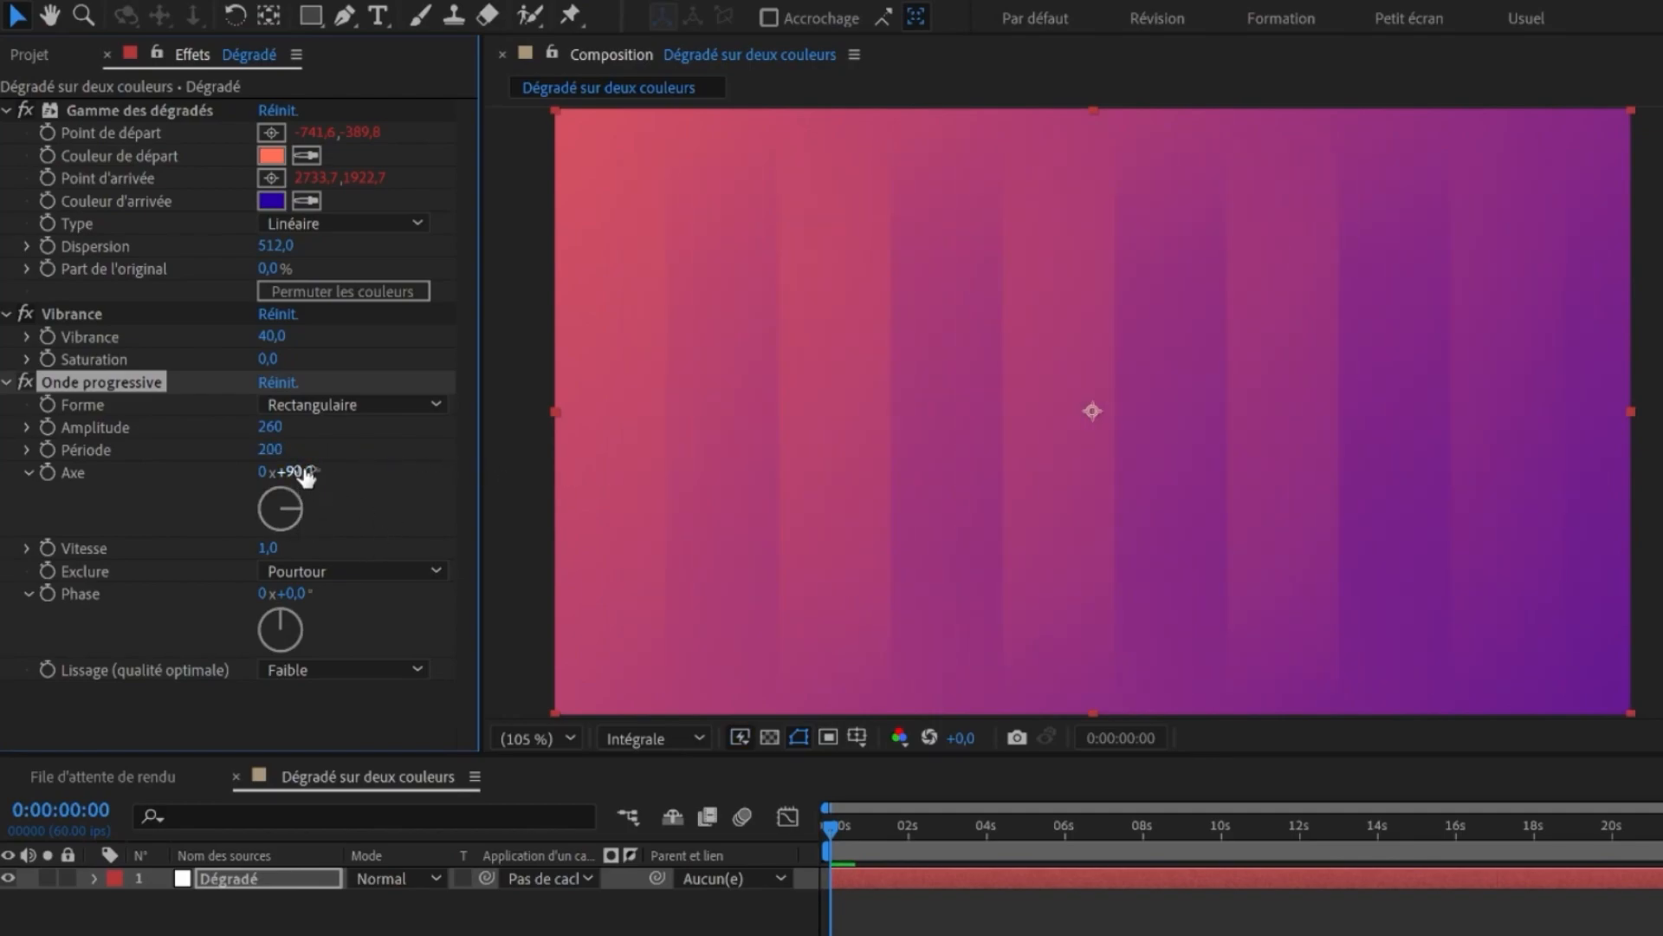
- Set the wave Axe angle to 45°
click(326, 514)
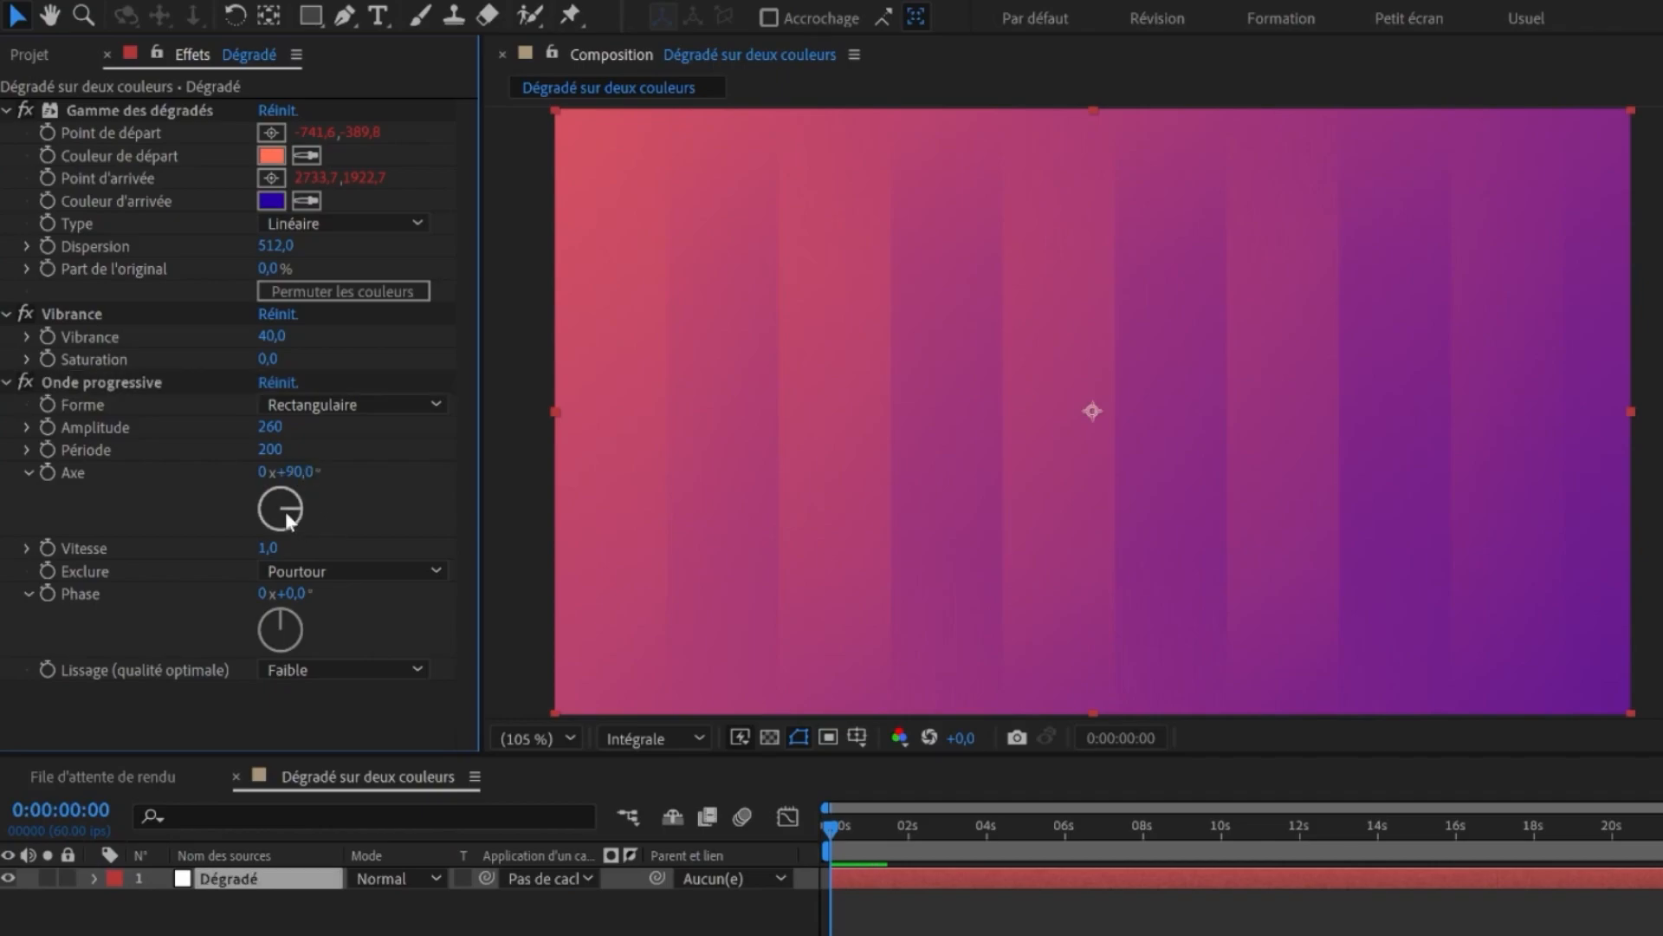
click(291, 472)
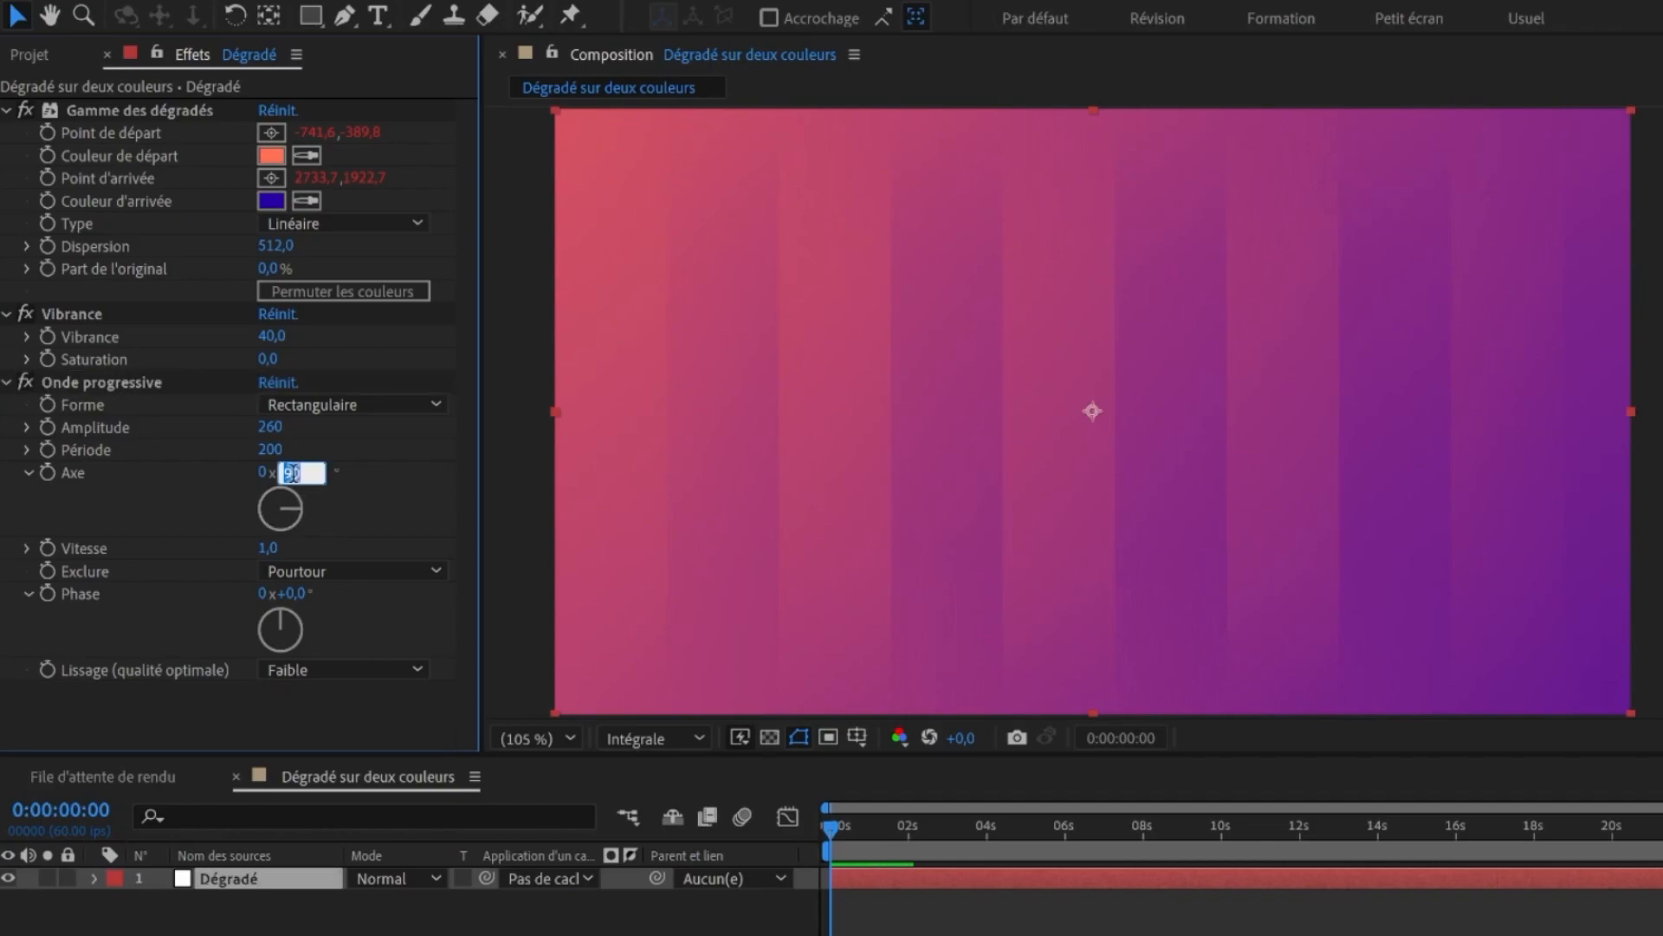
text(45)
key(Return)
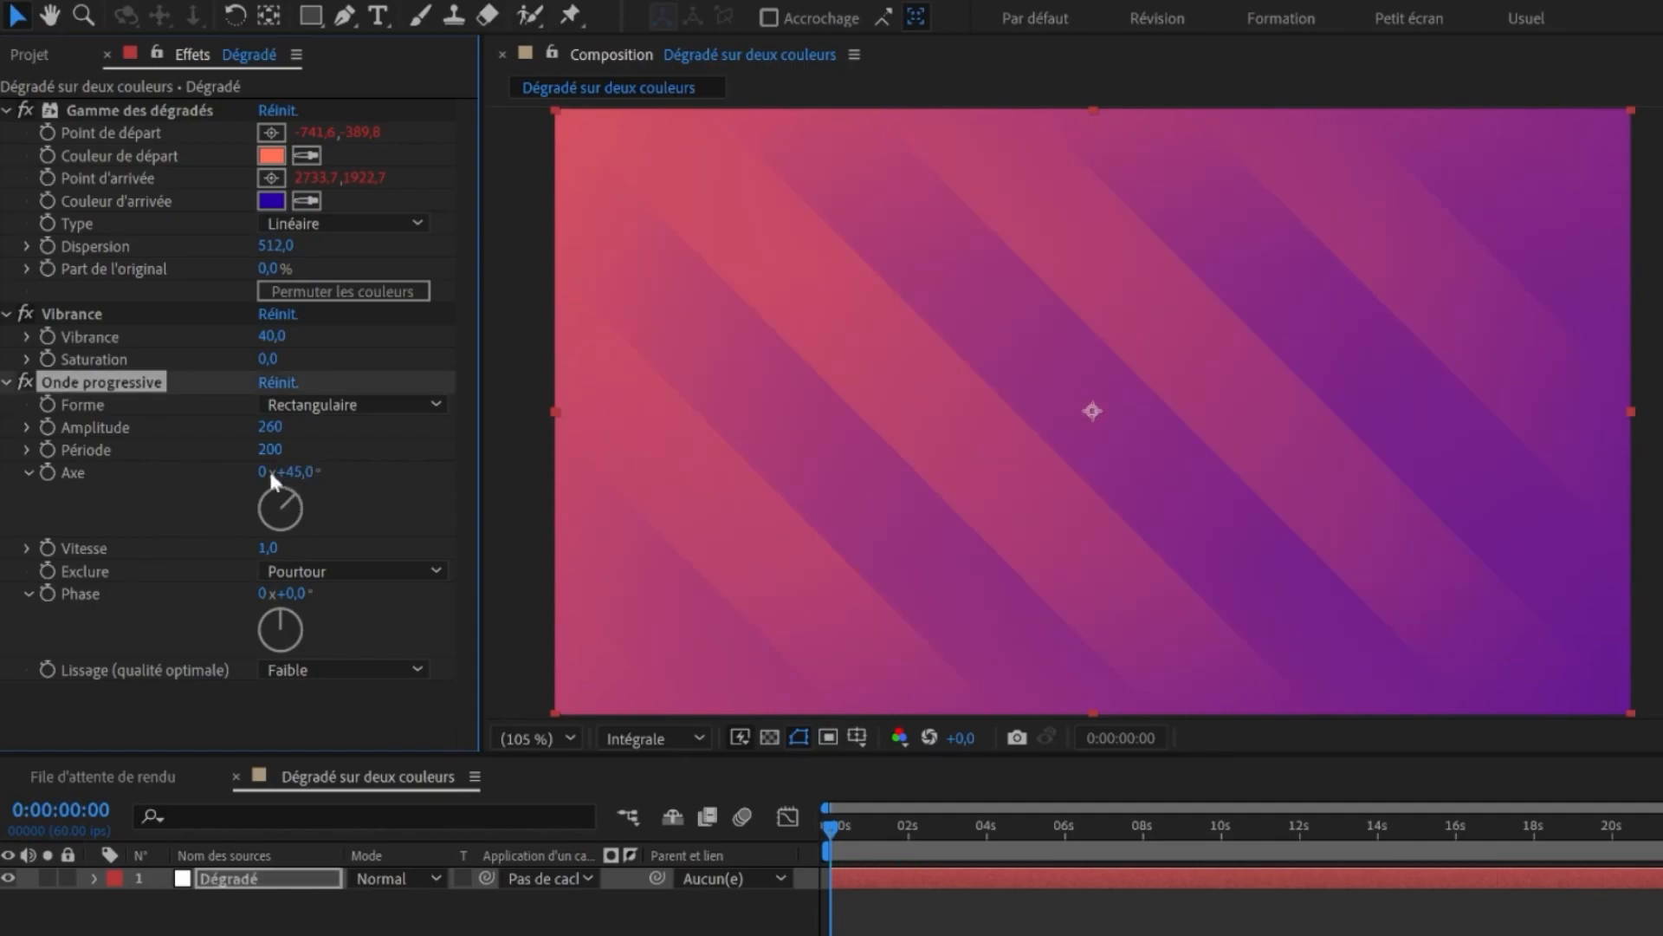
- Play the animation and set the wave Vitesse to 0,5
key(space)
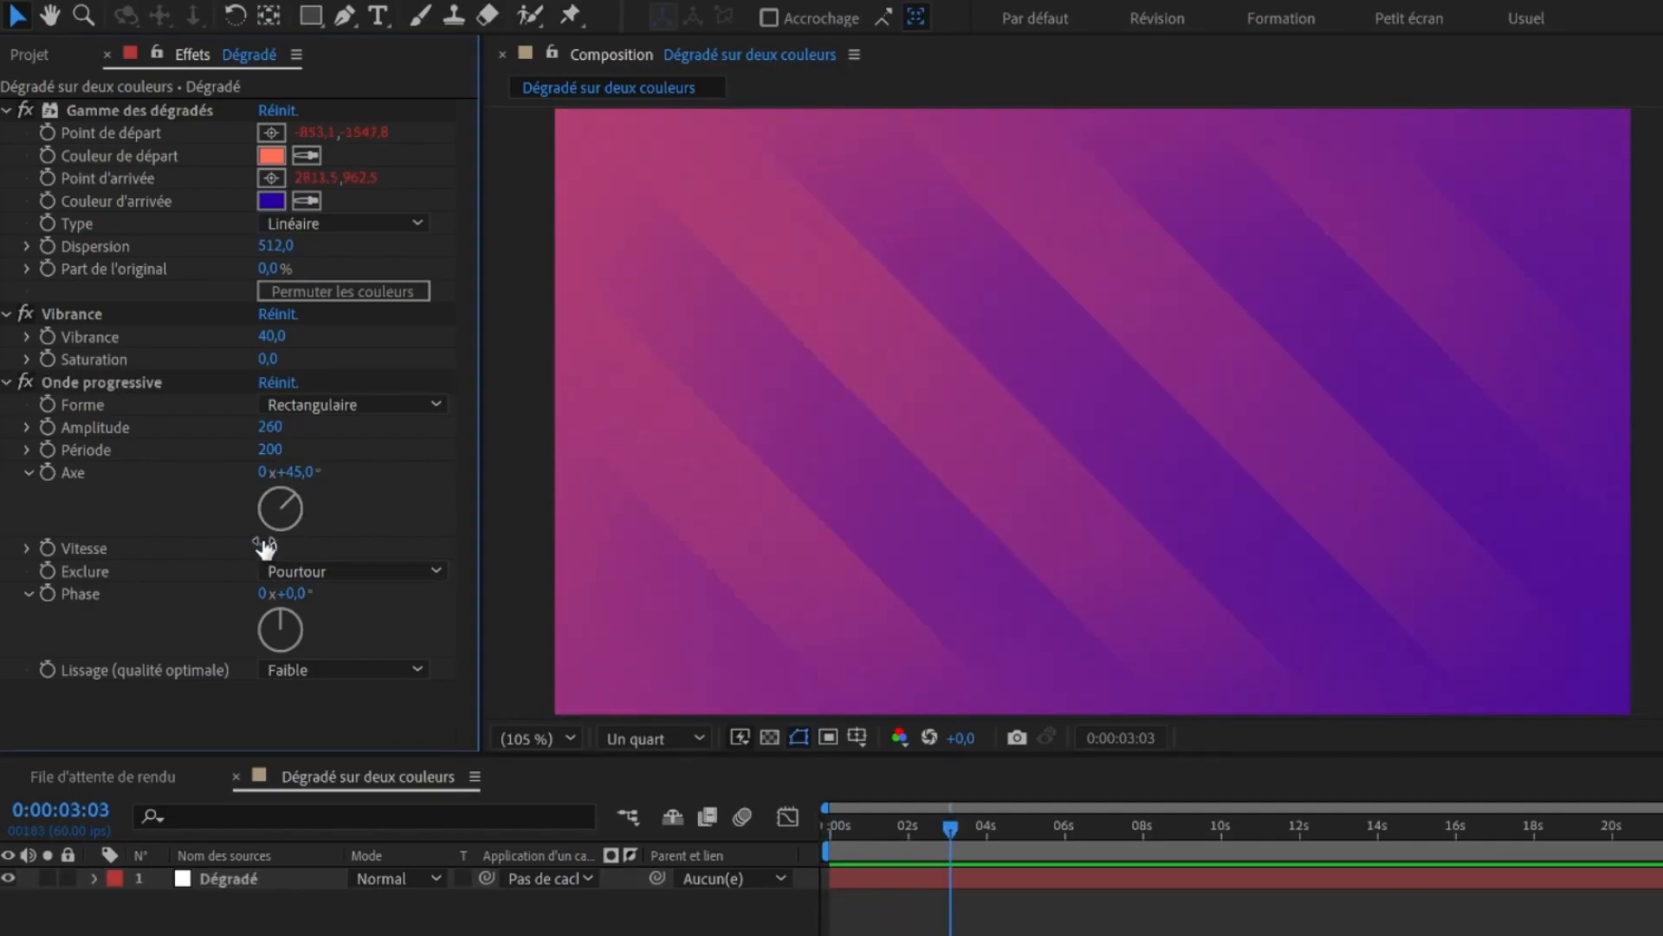
click(264, 546)
text(0,5)
key(Return)
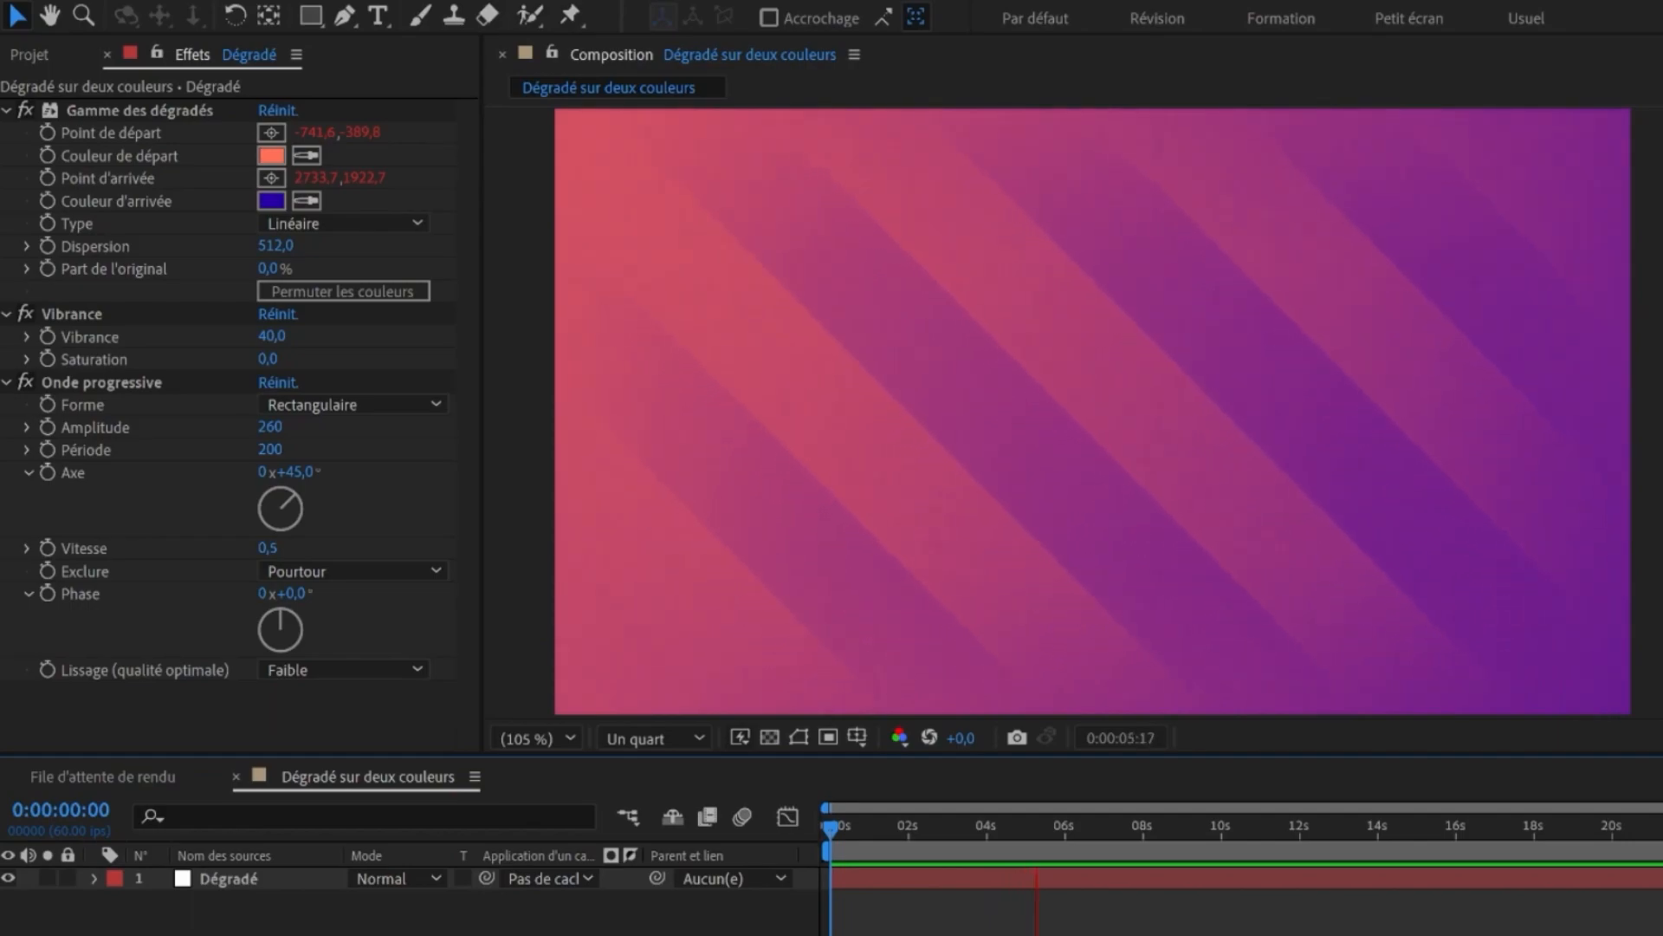
key(space)
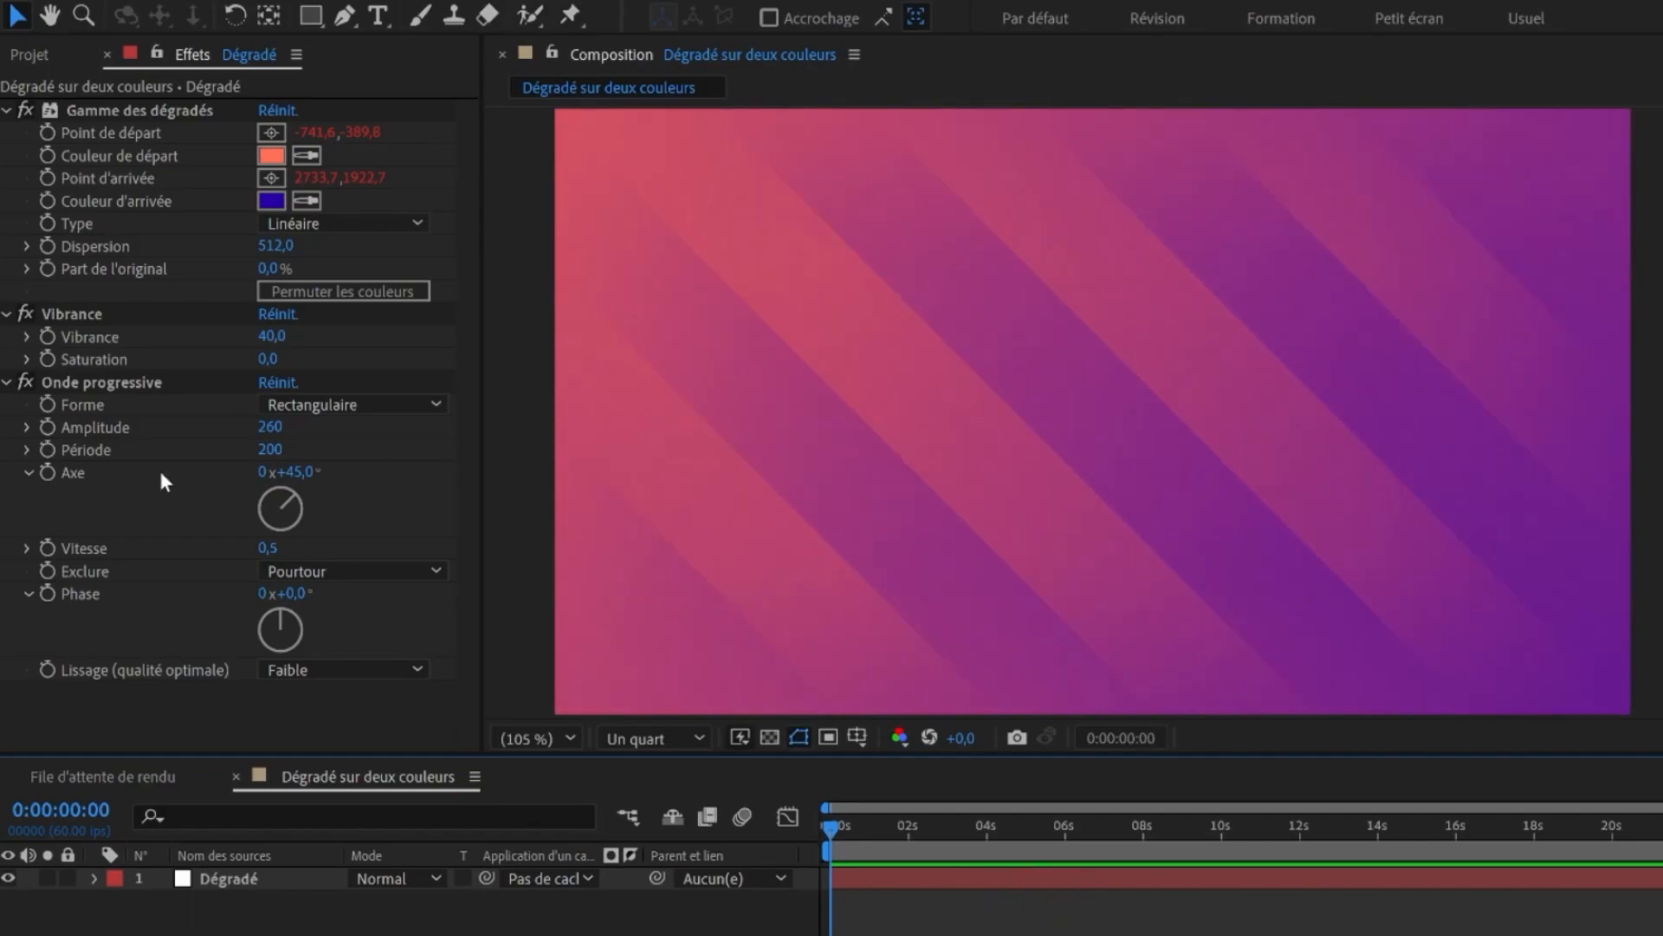
- Disable Onde progressive and set the Turbulences effect's Balayage to Torsion
click(25, 382)
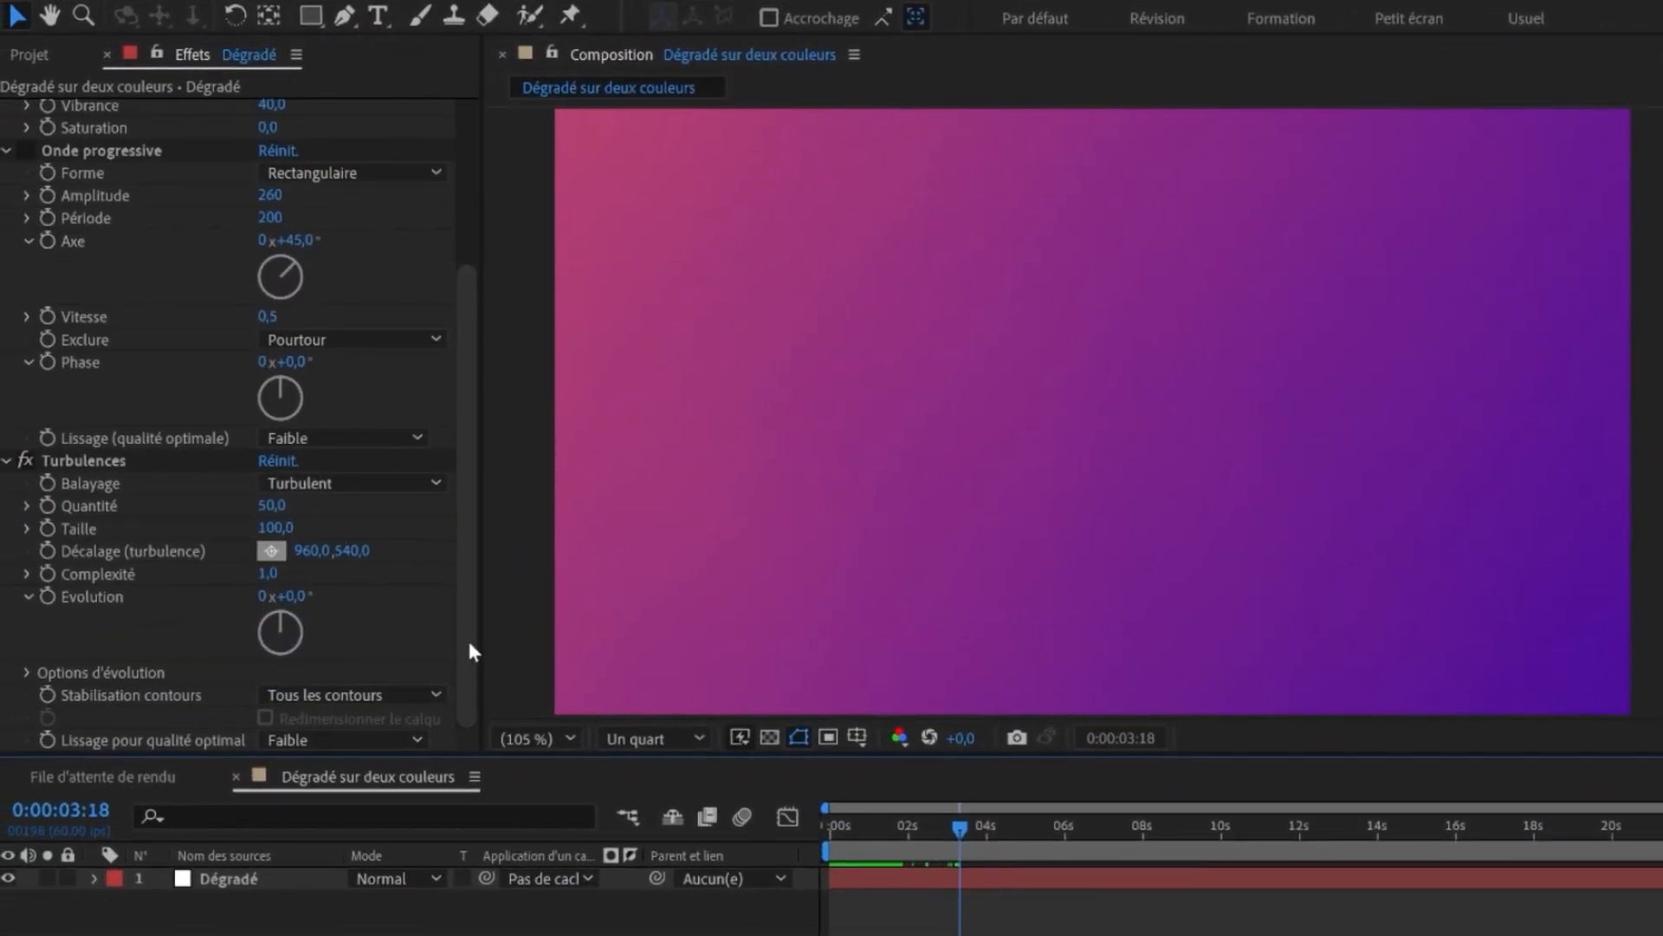
click(340, 483)
click(286, 569)
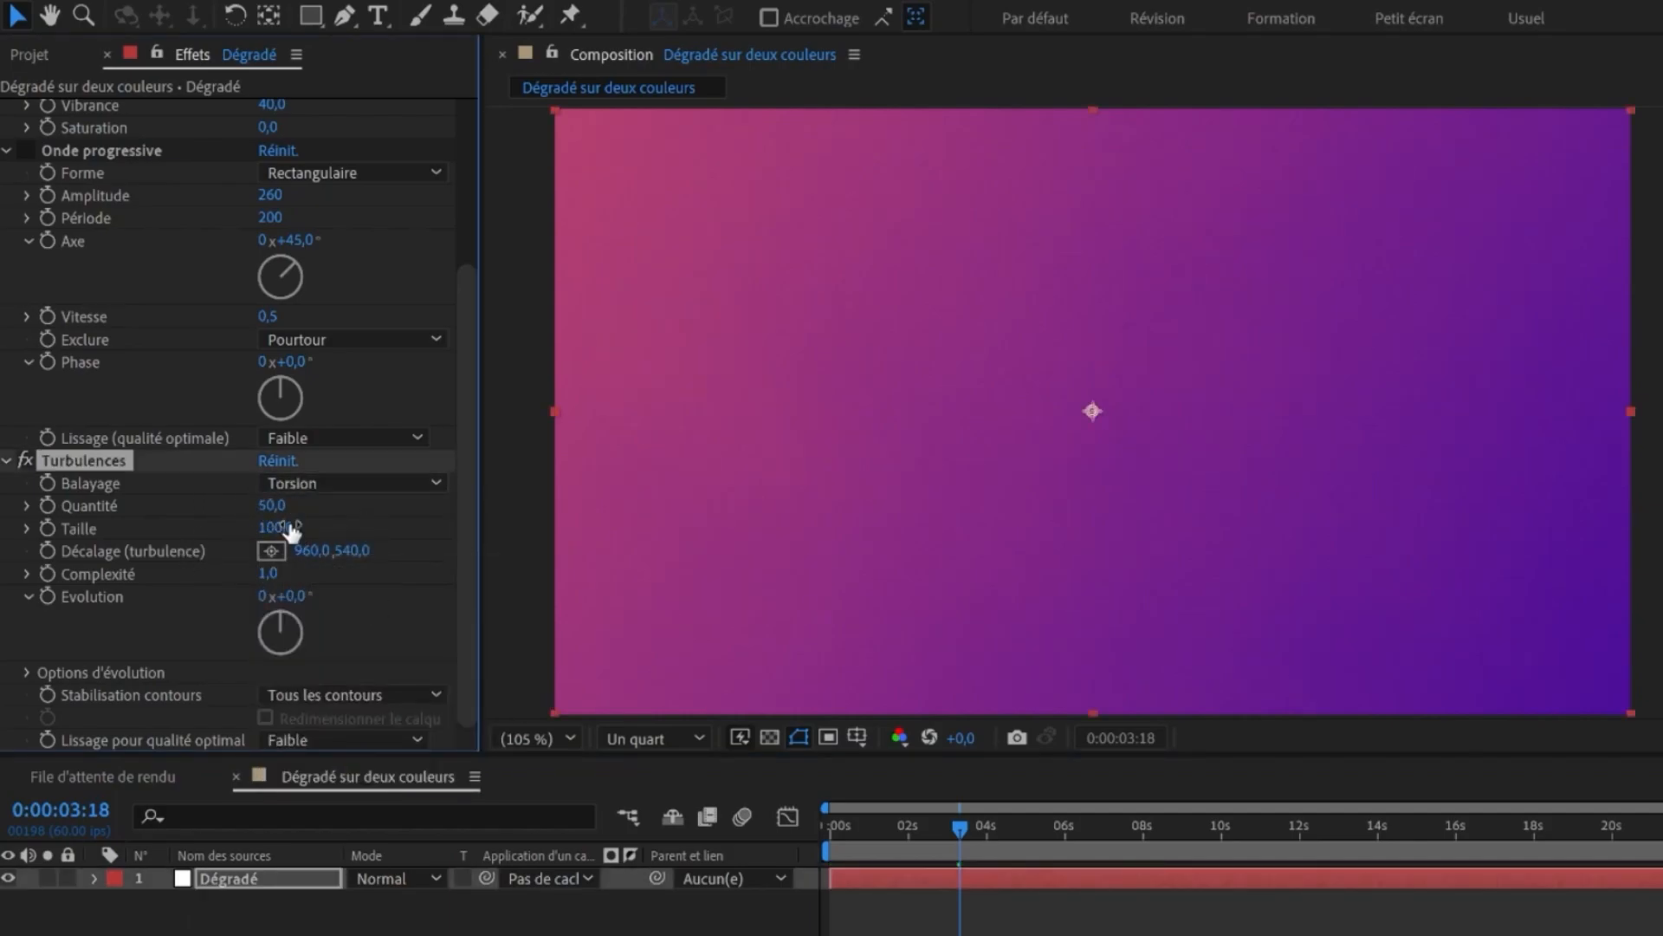
click(364, 483)
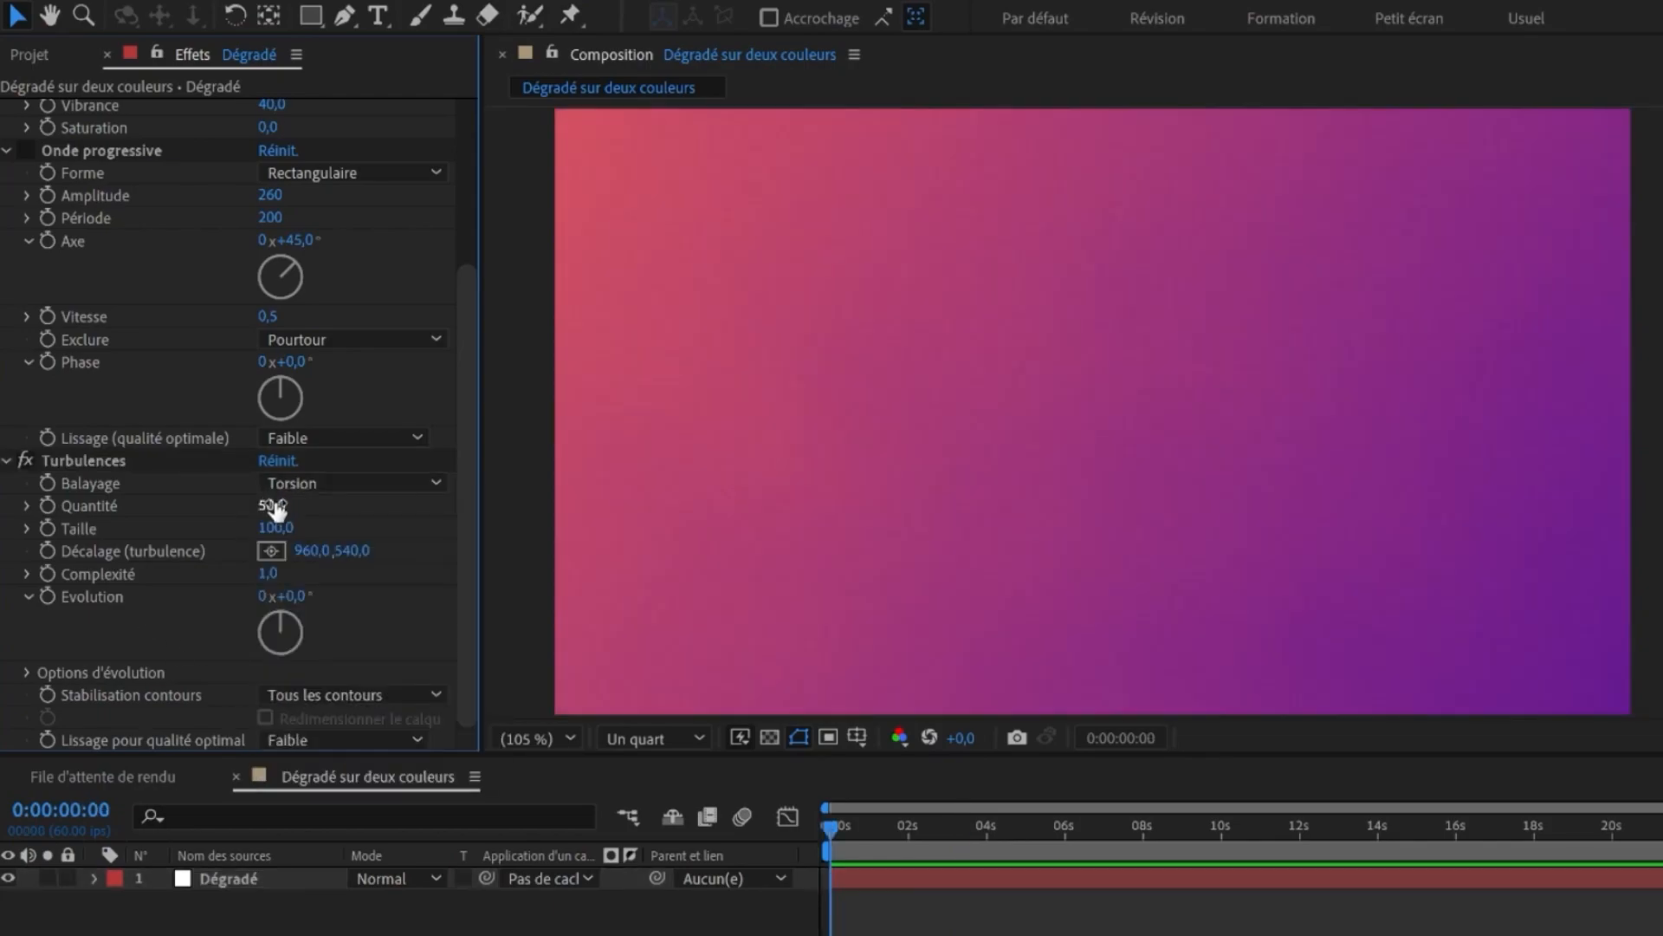
- Adjust Turbulences: Quantité 303, Taille 227, Décalage 1900,540 and Evolution -21°
drag(278, 510, 574, 507)
drag(276, 528, 393, 520)
drag(276, 527, 143, 590)
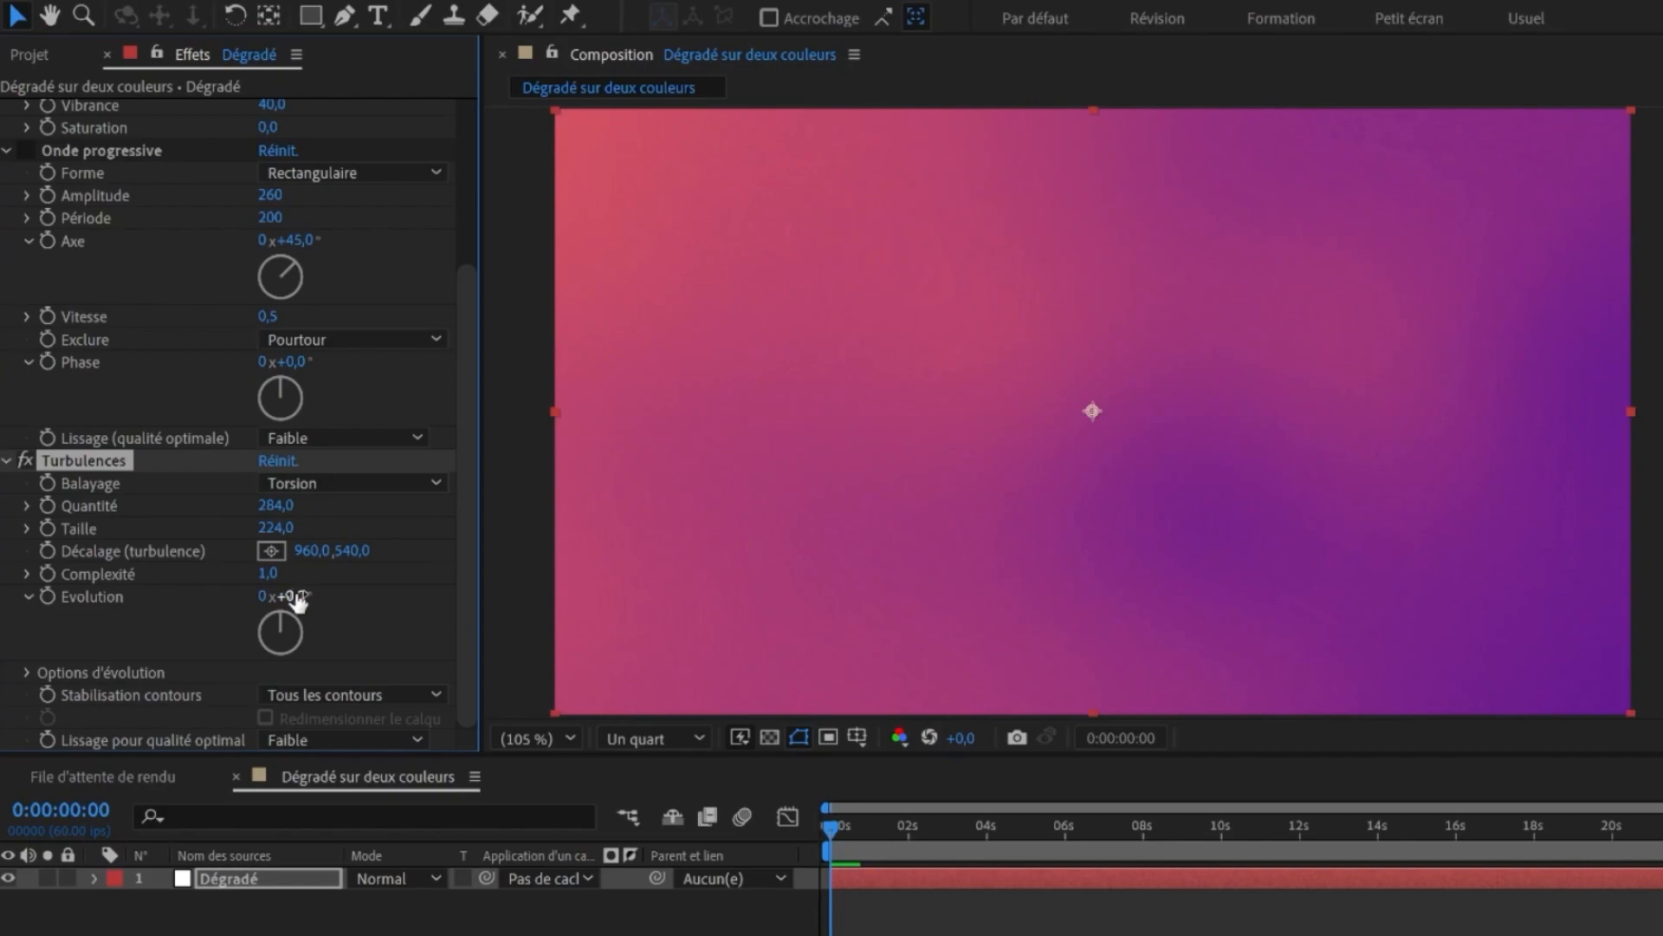
drag(295, 607, 338, 605)
drag(291, 550, 117, 590)
drag(273, 639, 324, 642)
drag(289, 507, 149, 534)
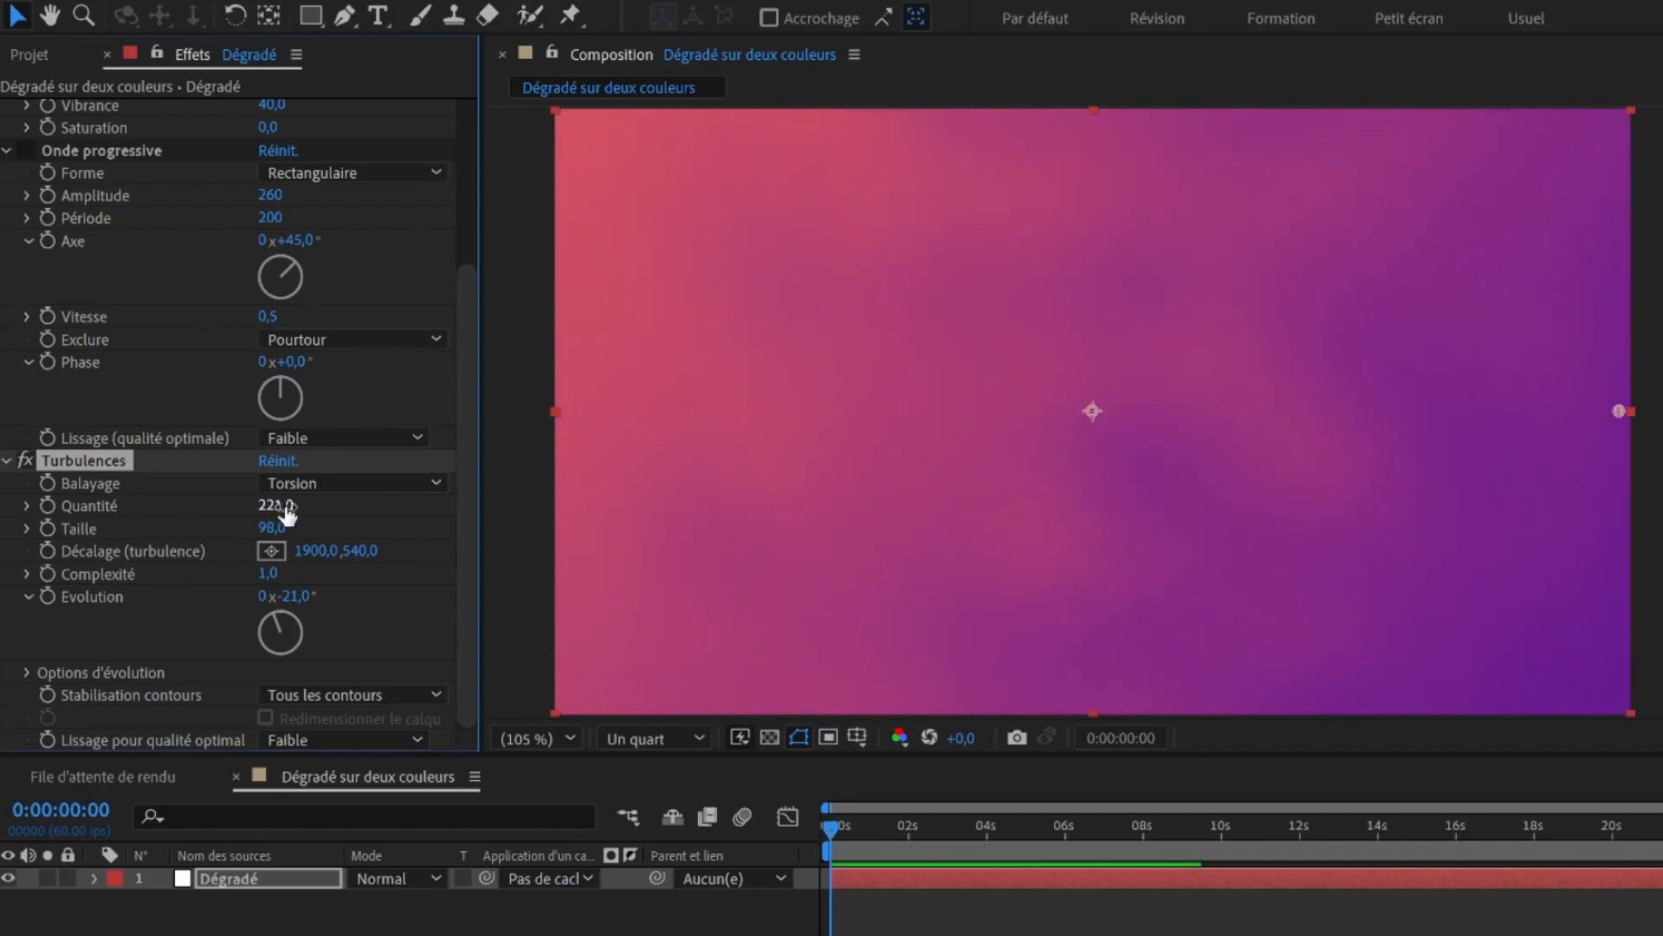
drag(285, 508, 382, 509)
drag(288, 529, 437, 525)
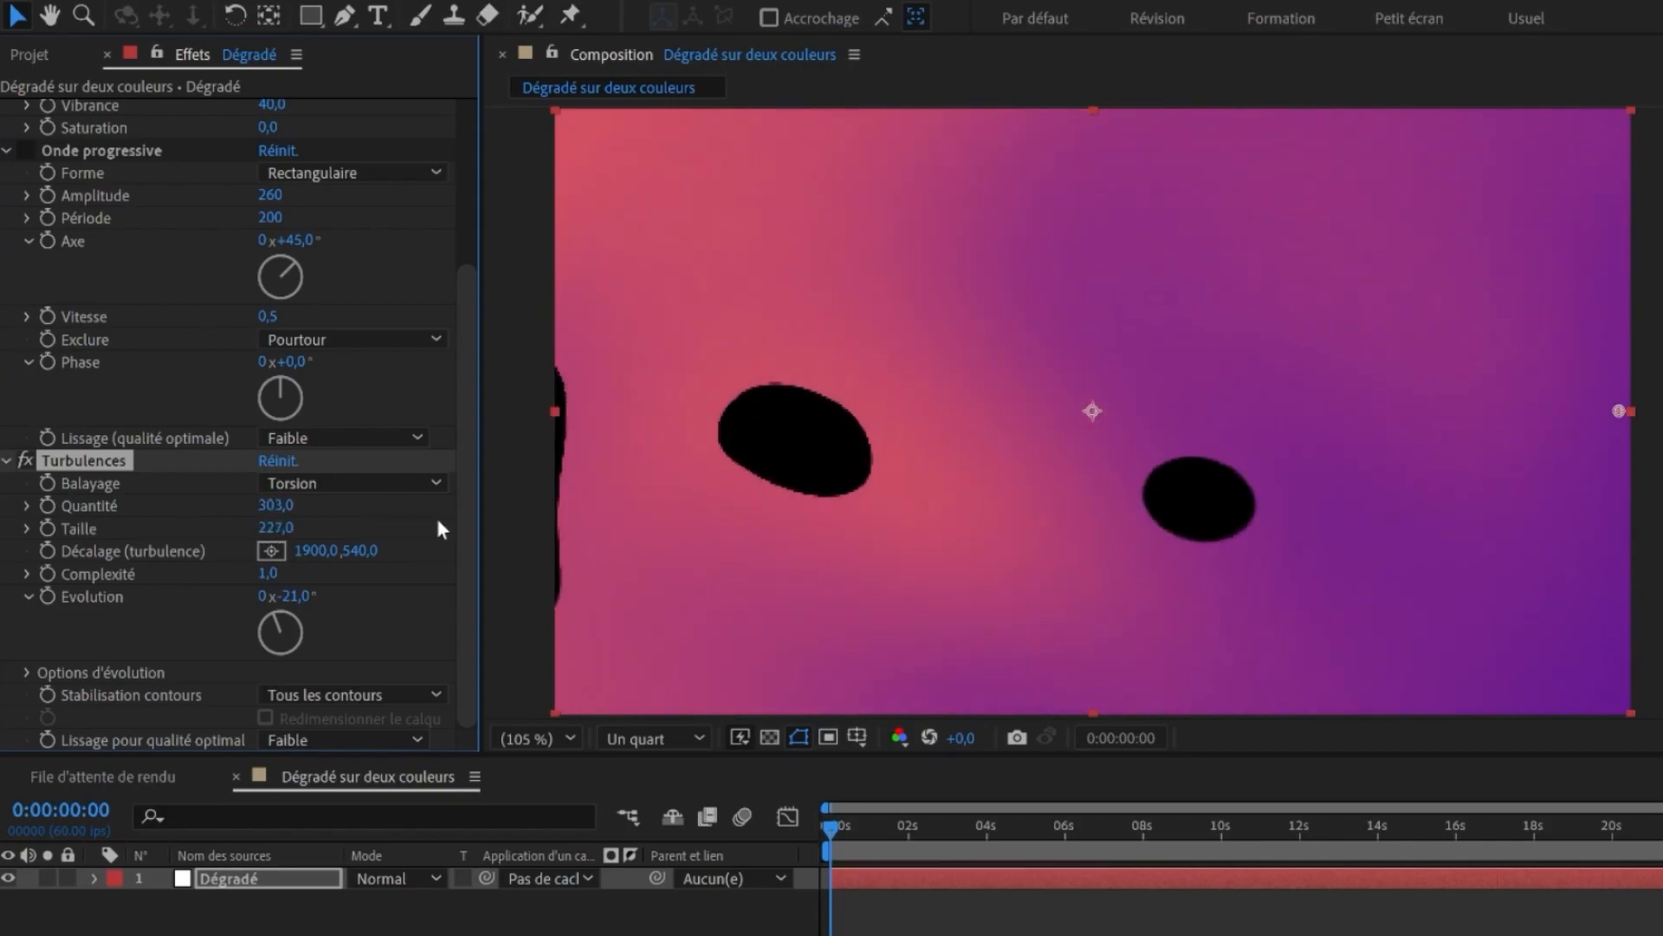
- Search the effects for jux and apply Juxtaposition directionnelle to the gradient layer
click(1441, 167)
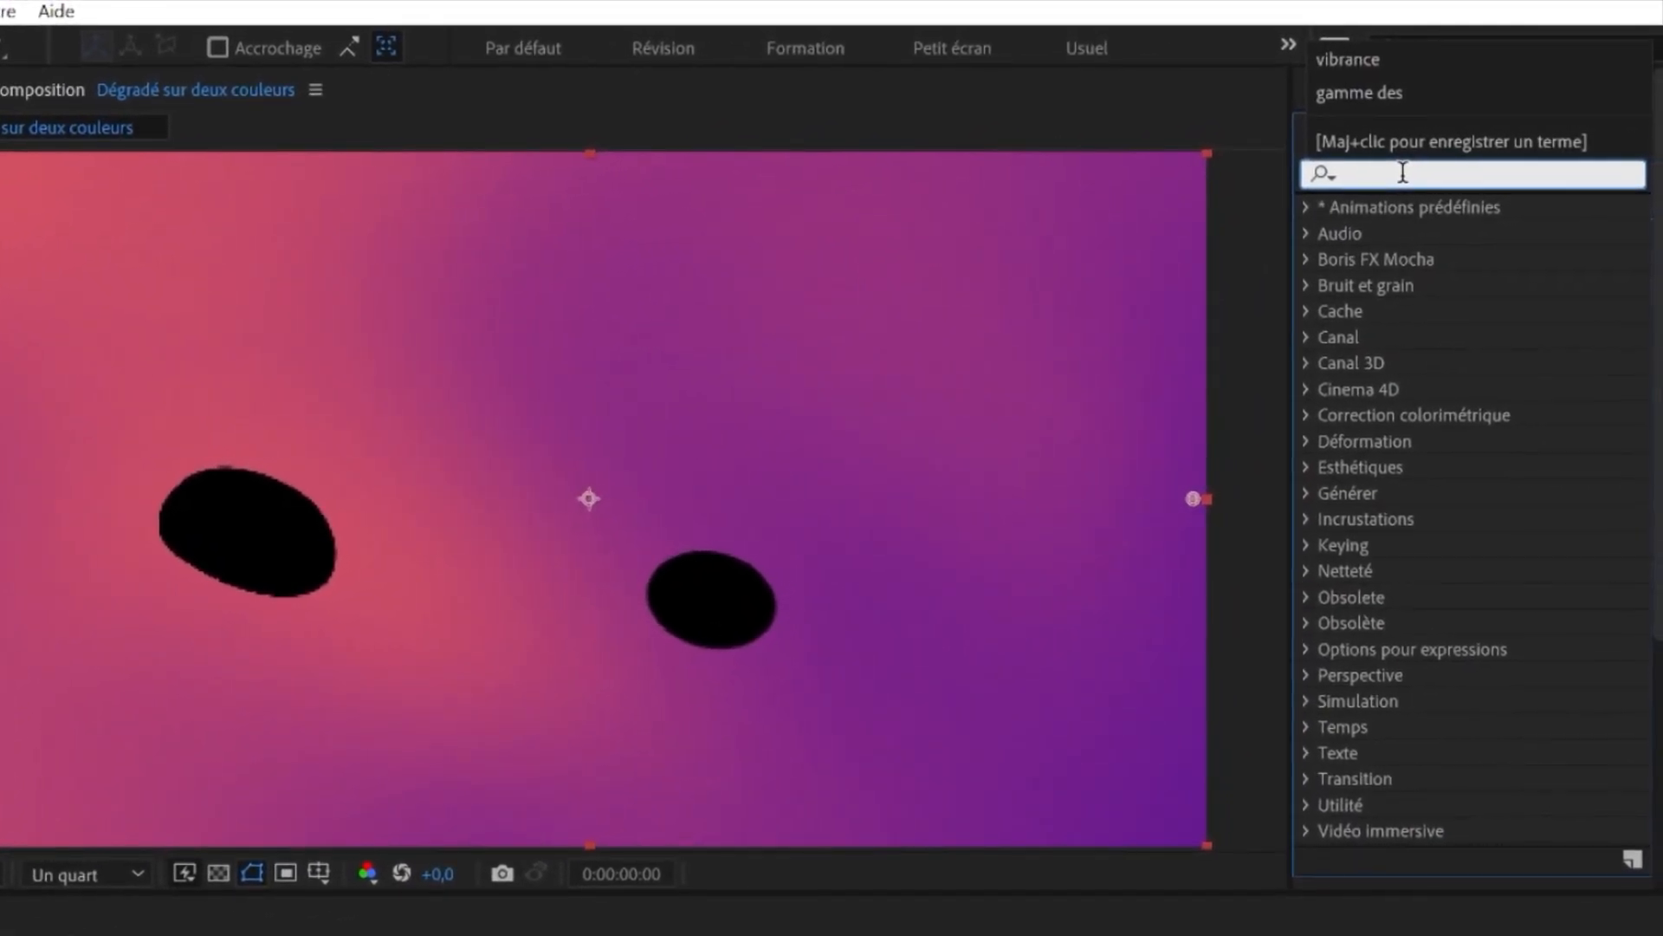
text(juxt)
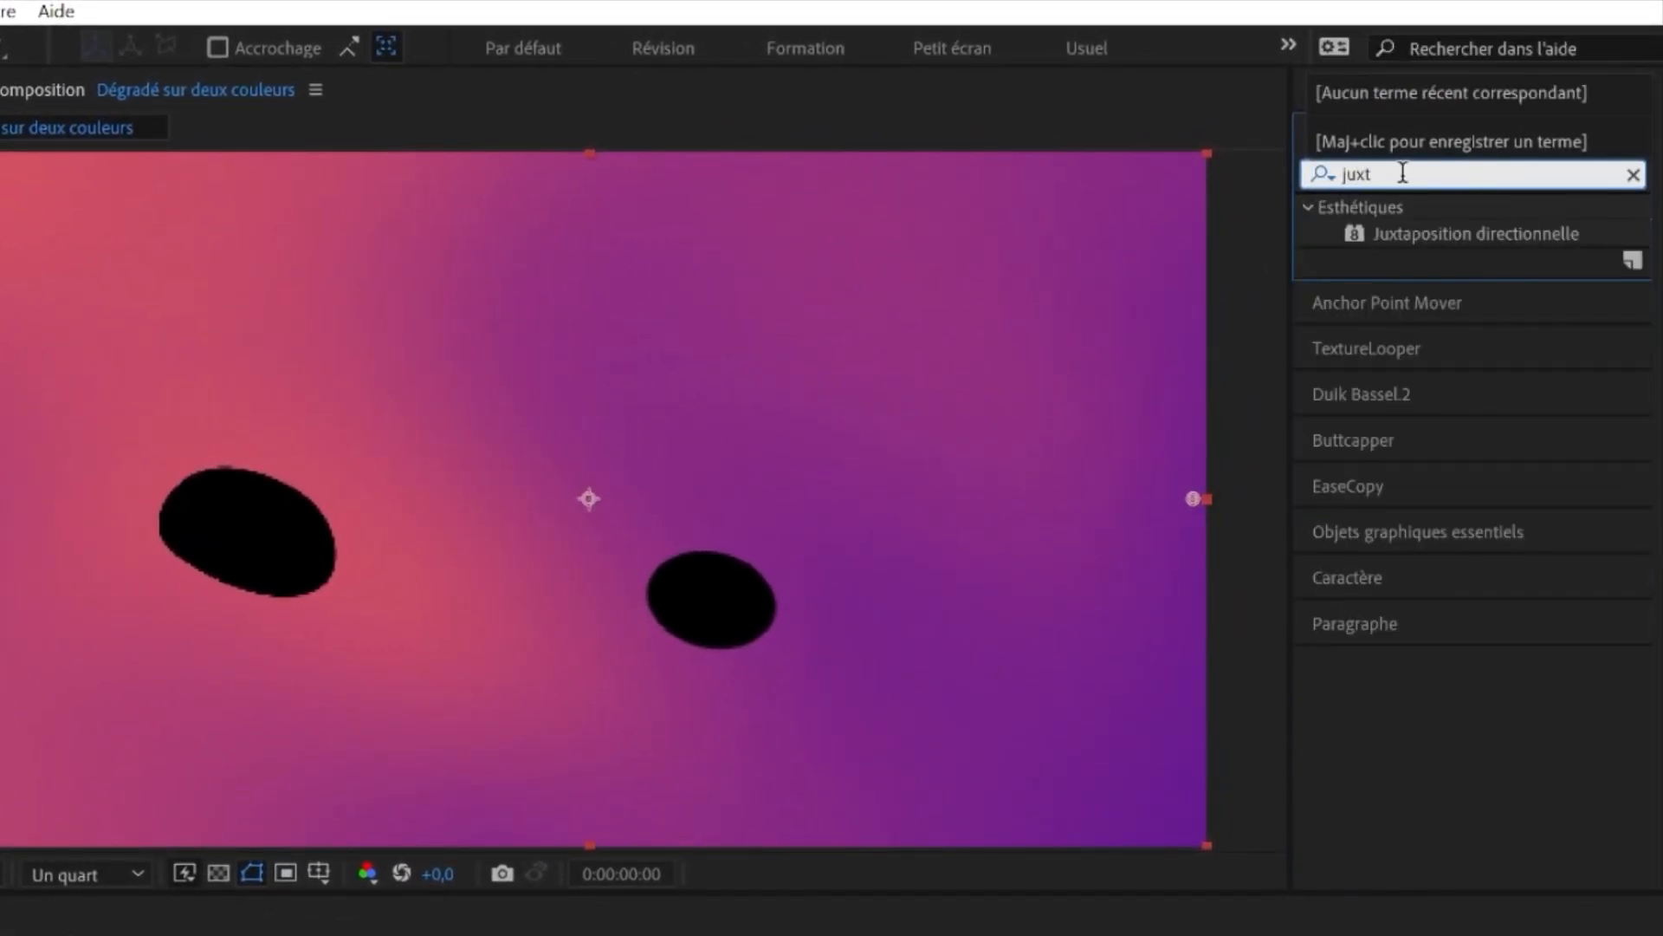
click(1451, 234)
drag(1452, 234, 604, 360)
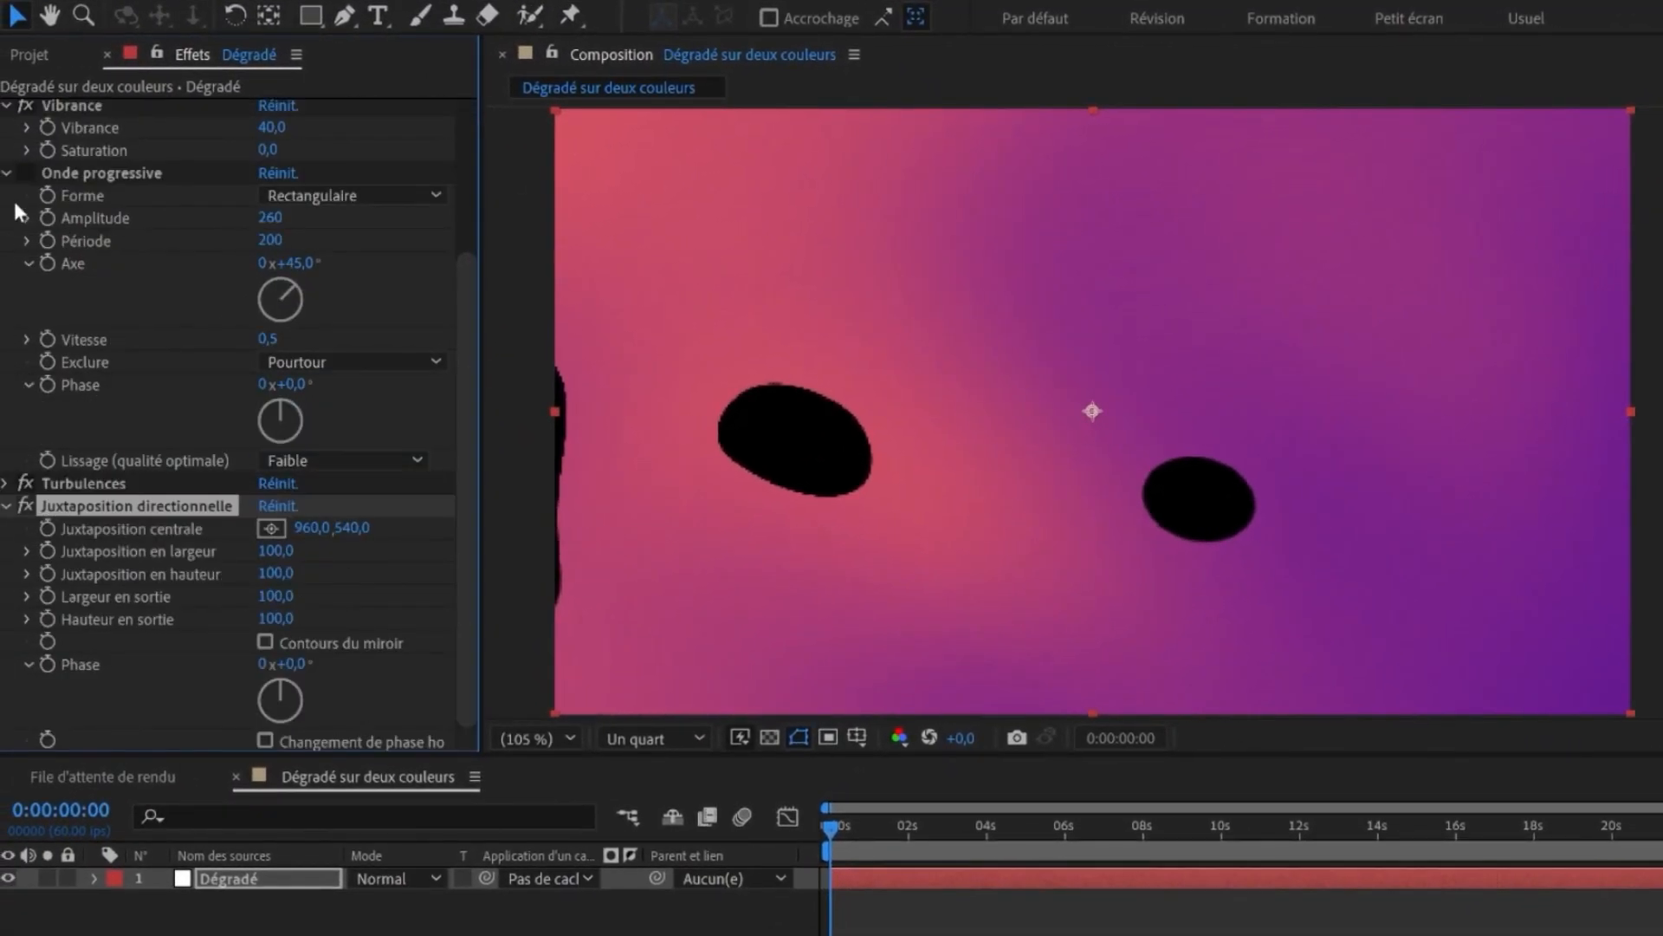
- Move Juxtaposition directionnelle above Onde progressive and Turbulences in the effect stack
click(6, 173)
drag(91, 426, 137, 352)
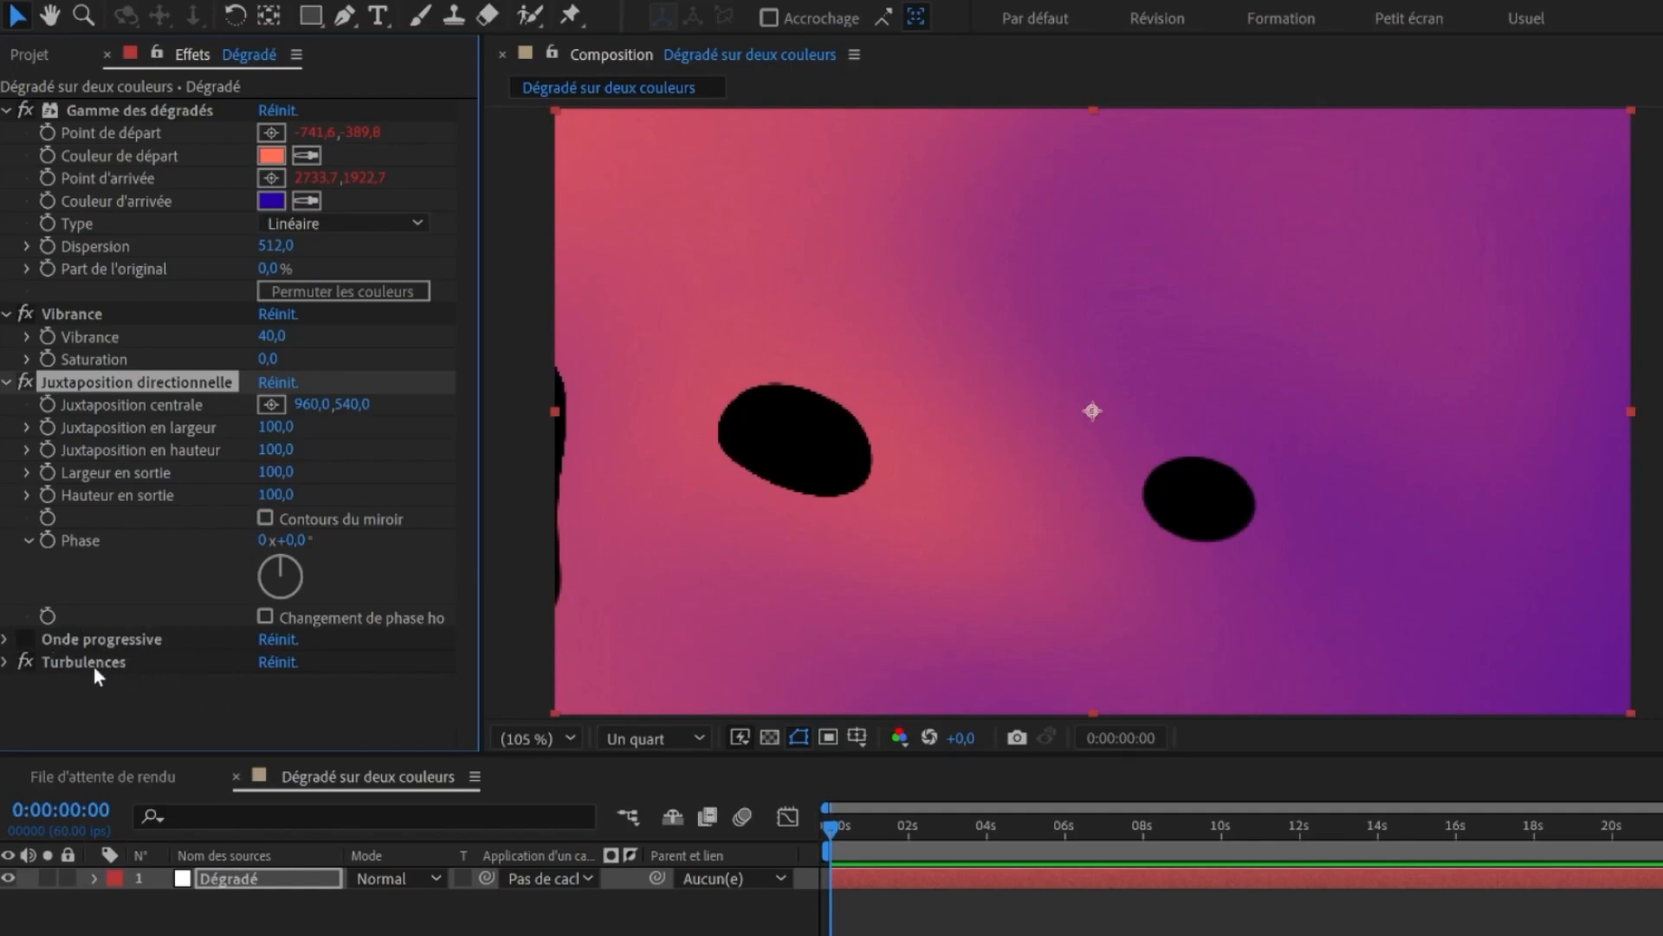
scroll(780, 415, up, 2)
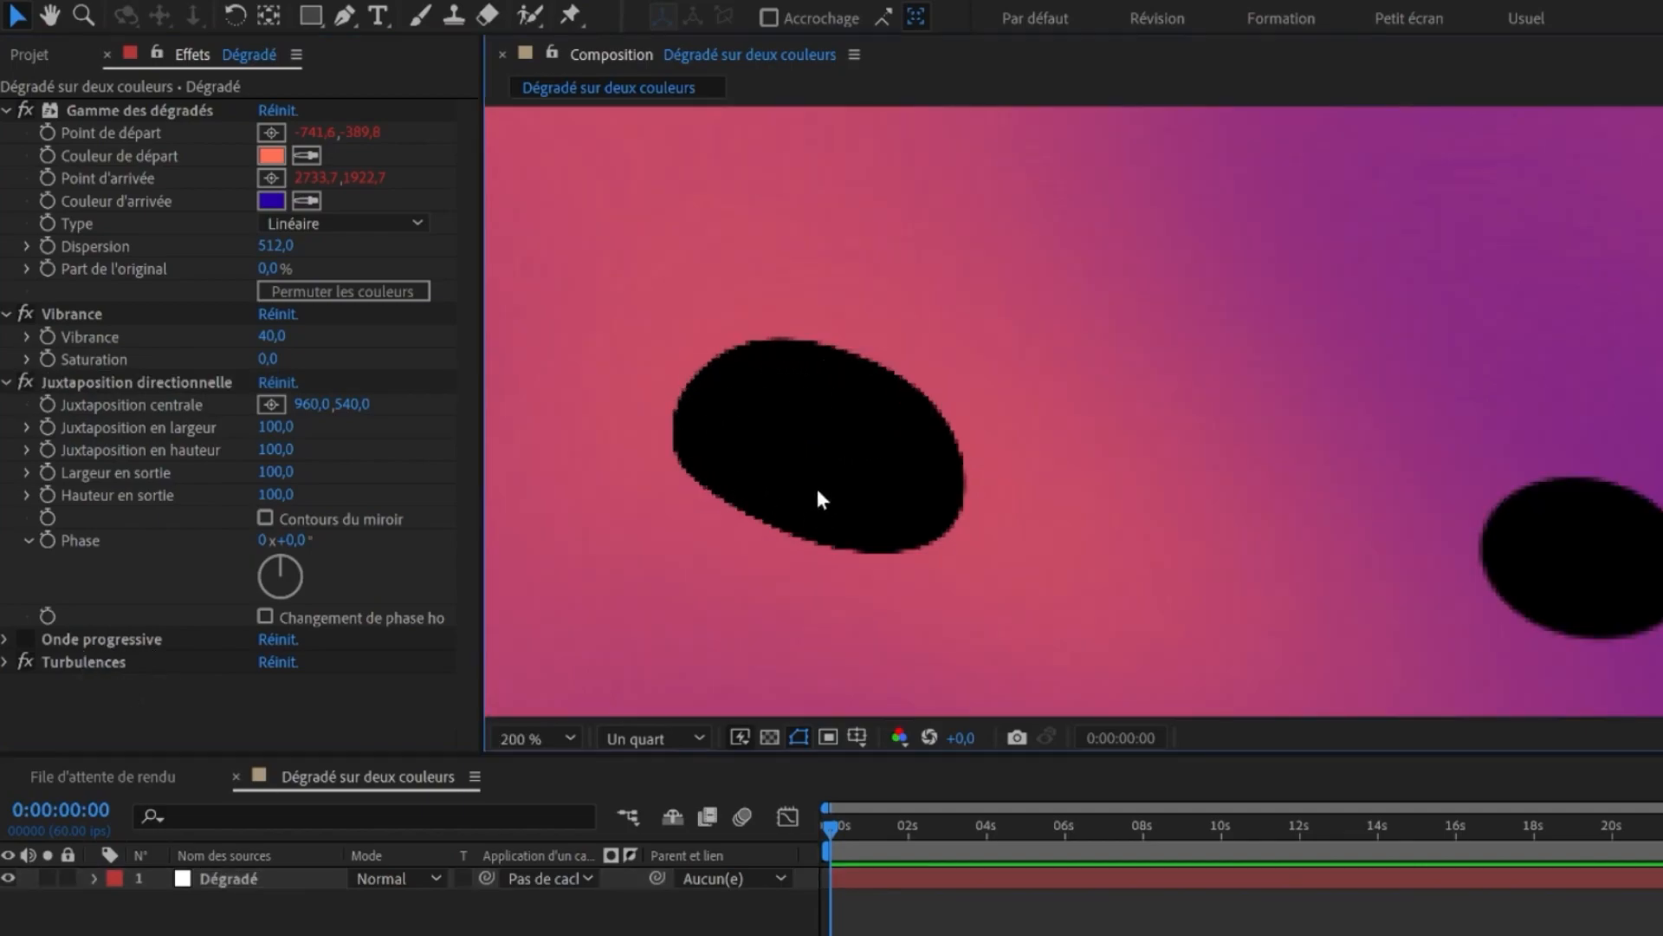
scroll(819, 472, down, 2)
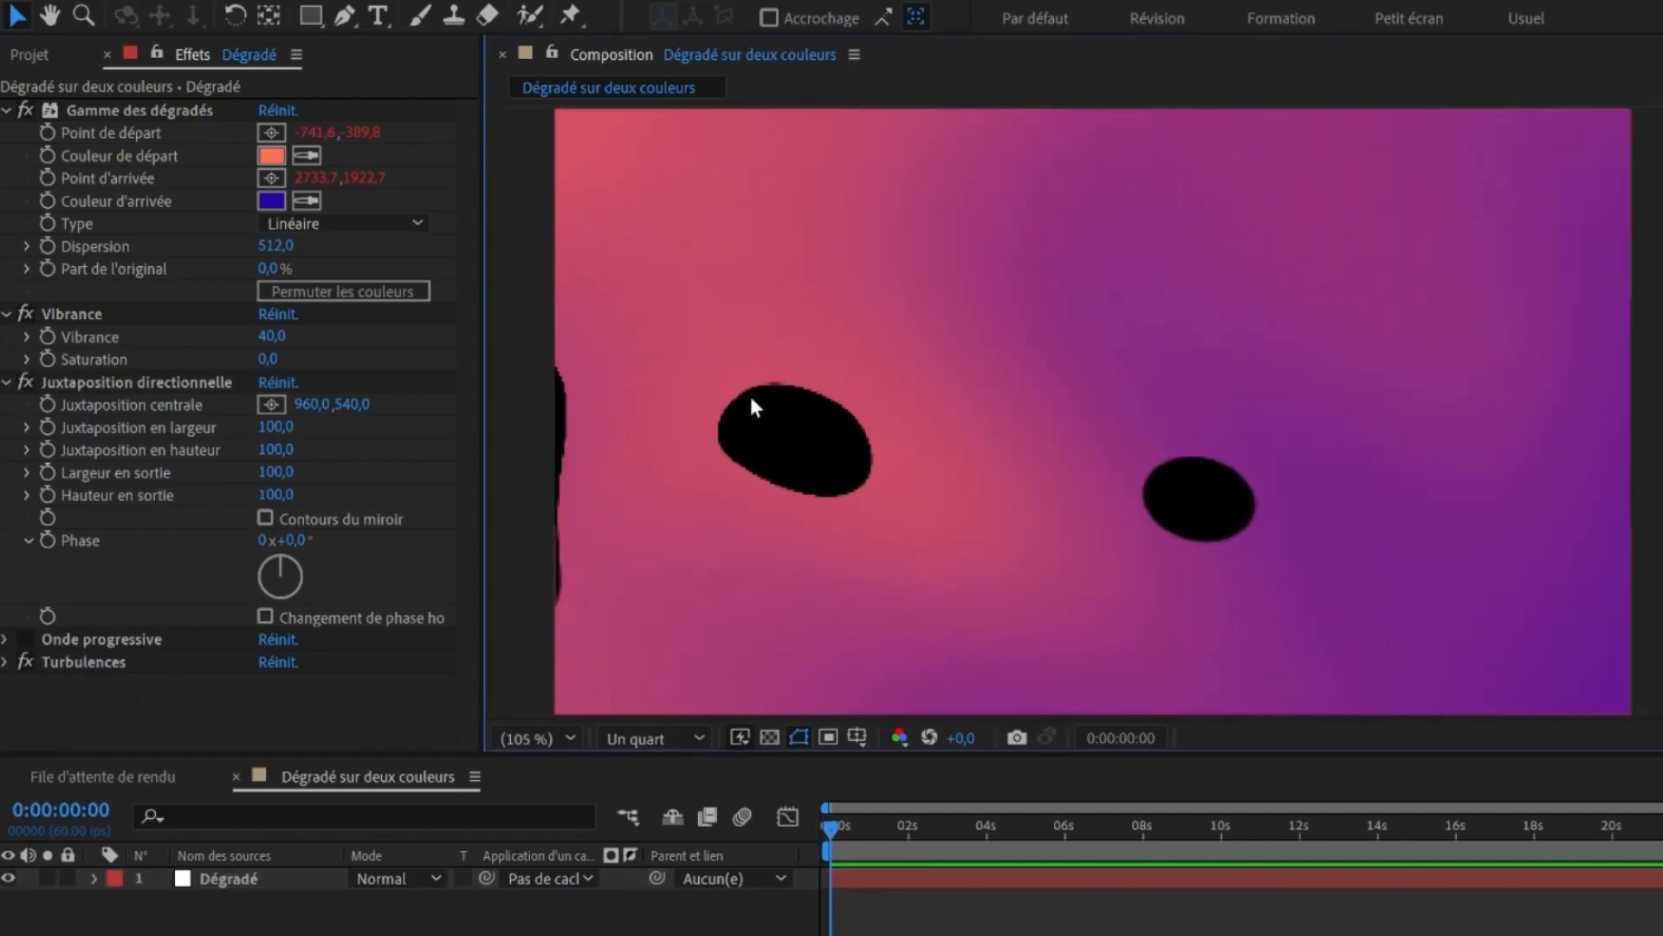
click(130, 383)
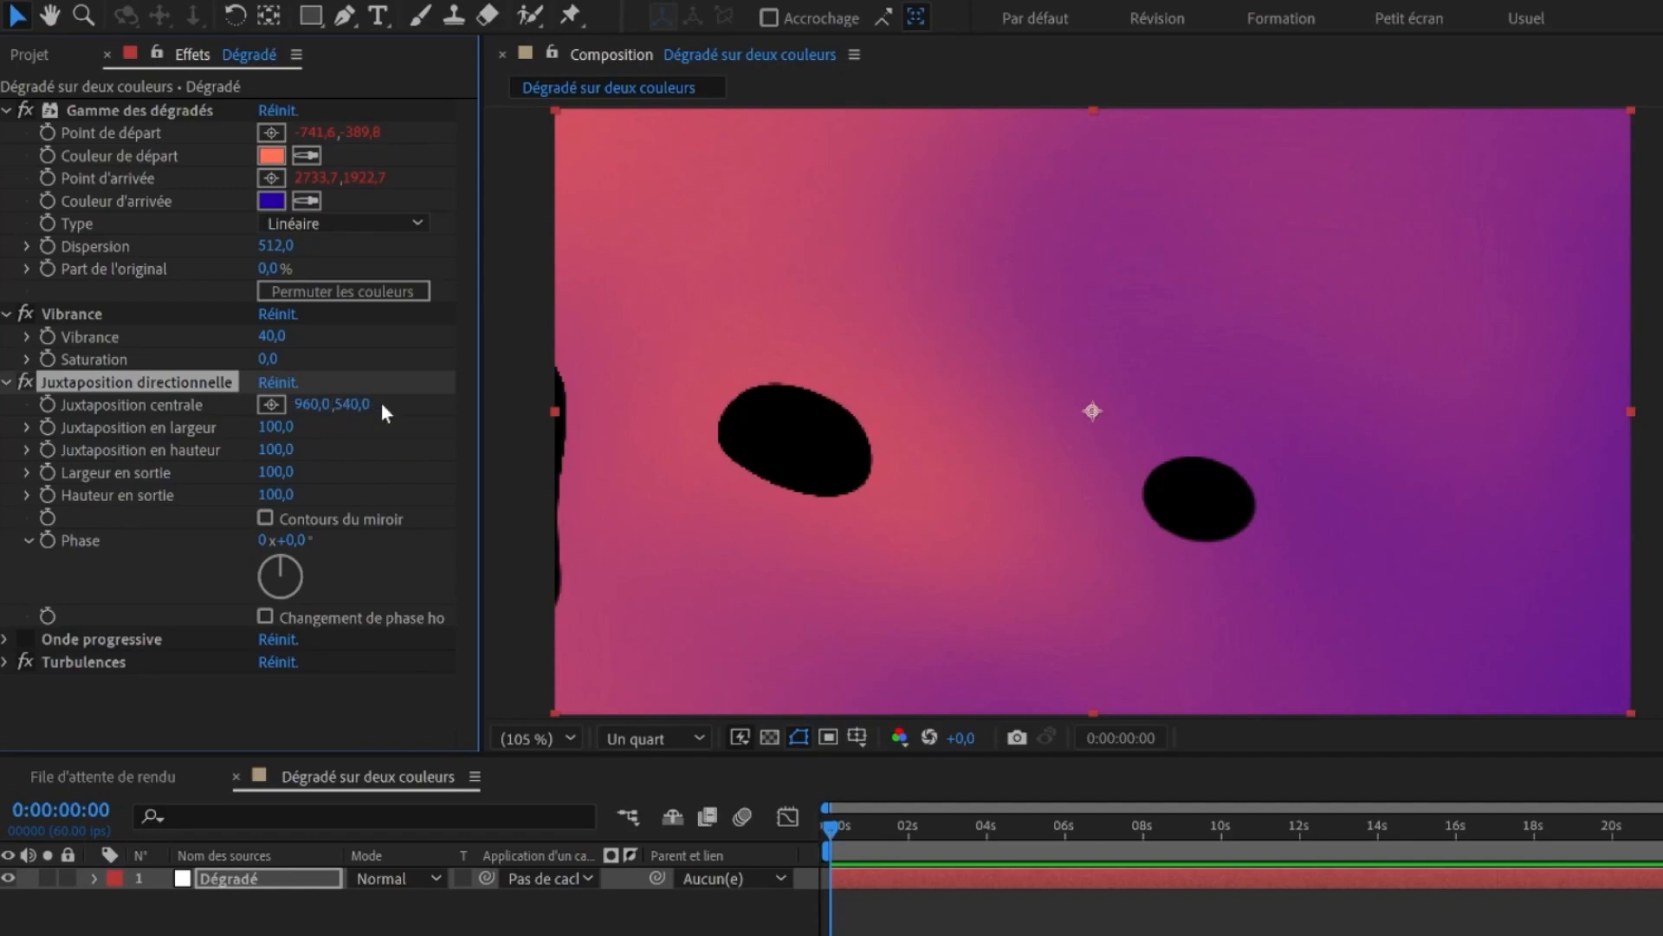
- Set Juxtaposition directionnelle's Largeur en sortie and Hauteur en sortie to 200
click(275, 472)
text(2)
key(Tab)
text(200)
key(Return)
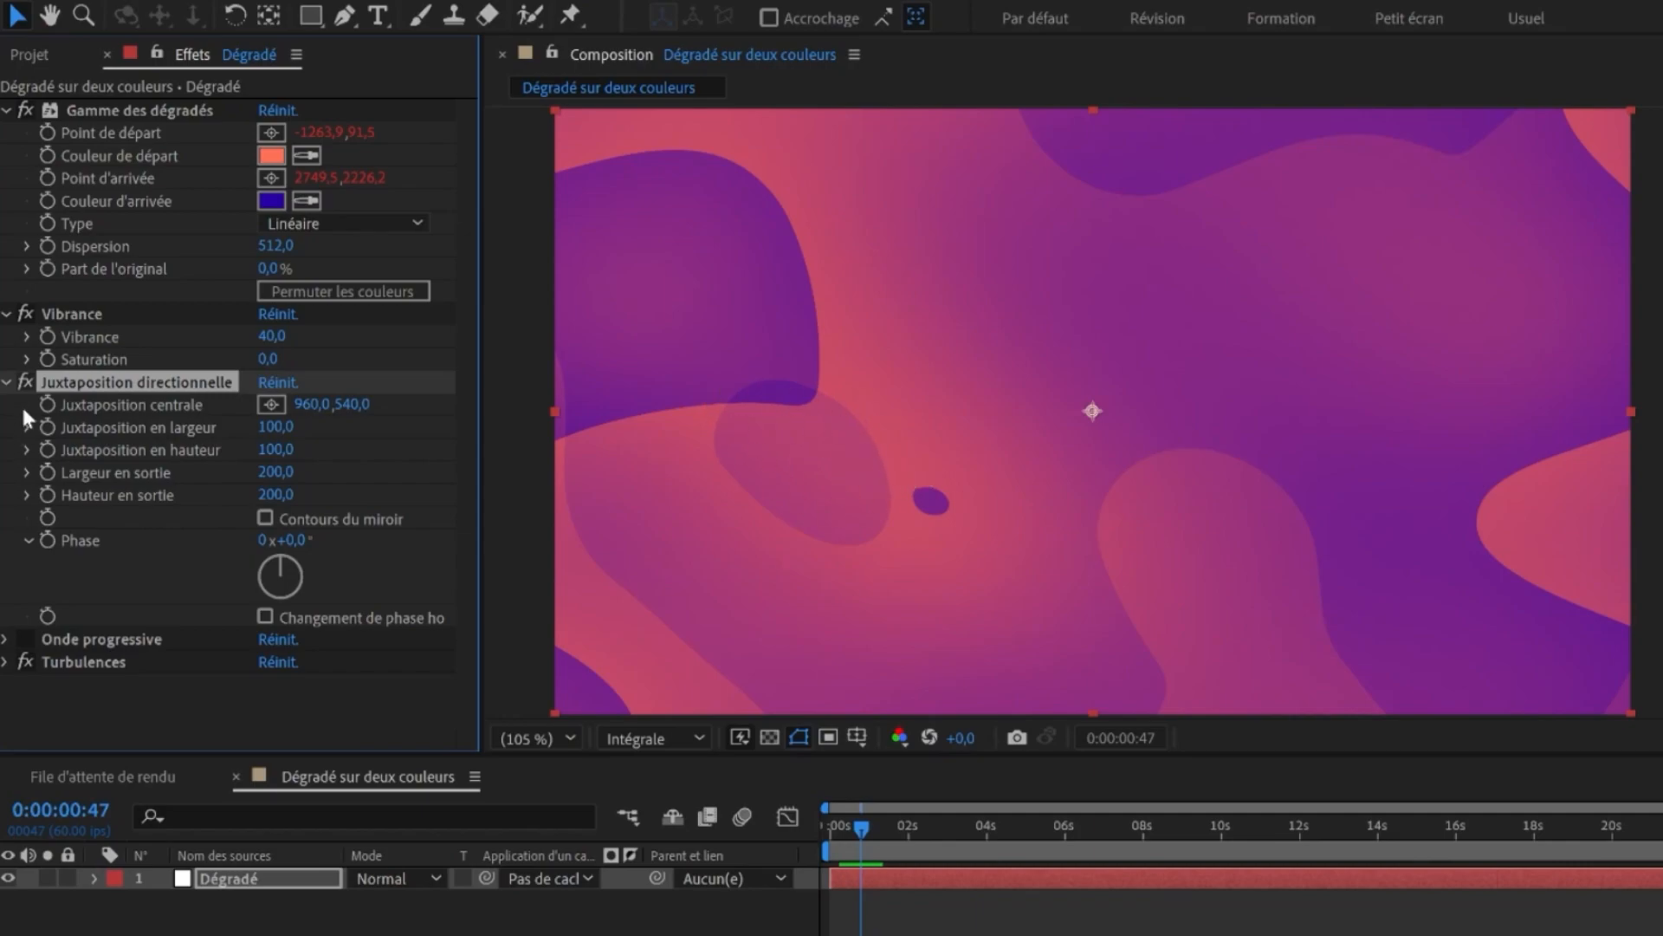
- Enable Contours du miroir on Juxtaposition directionnelle, comparing the result with the effect off and on
click(26, 381)
click(26, 381)
click(264, 518)
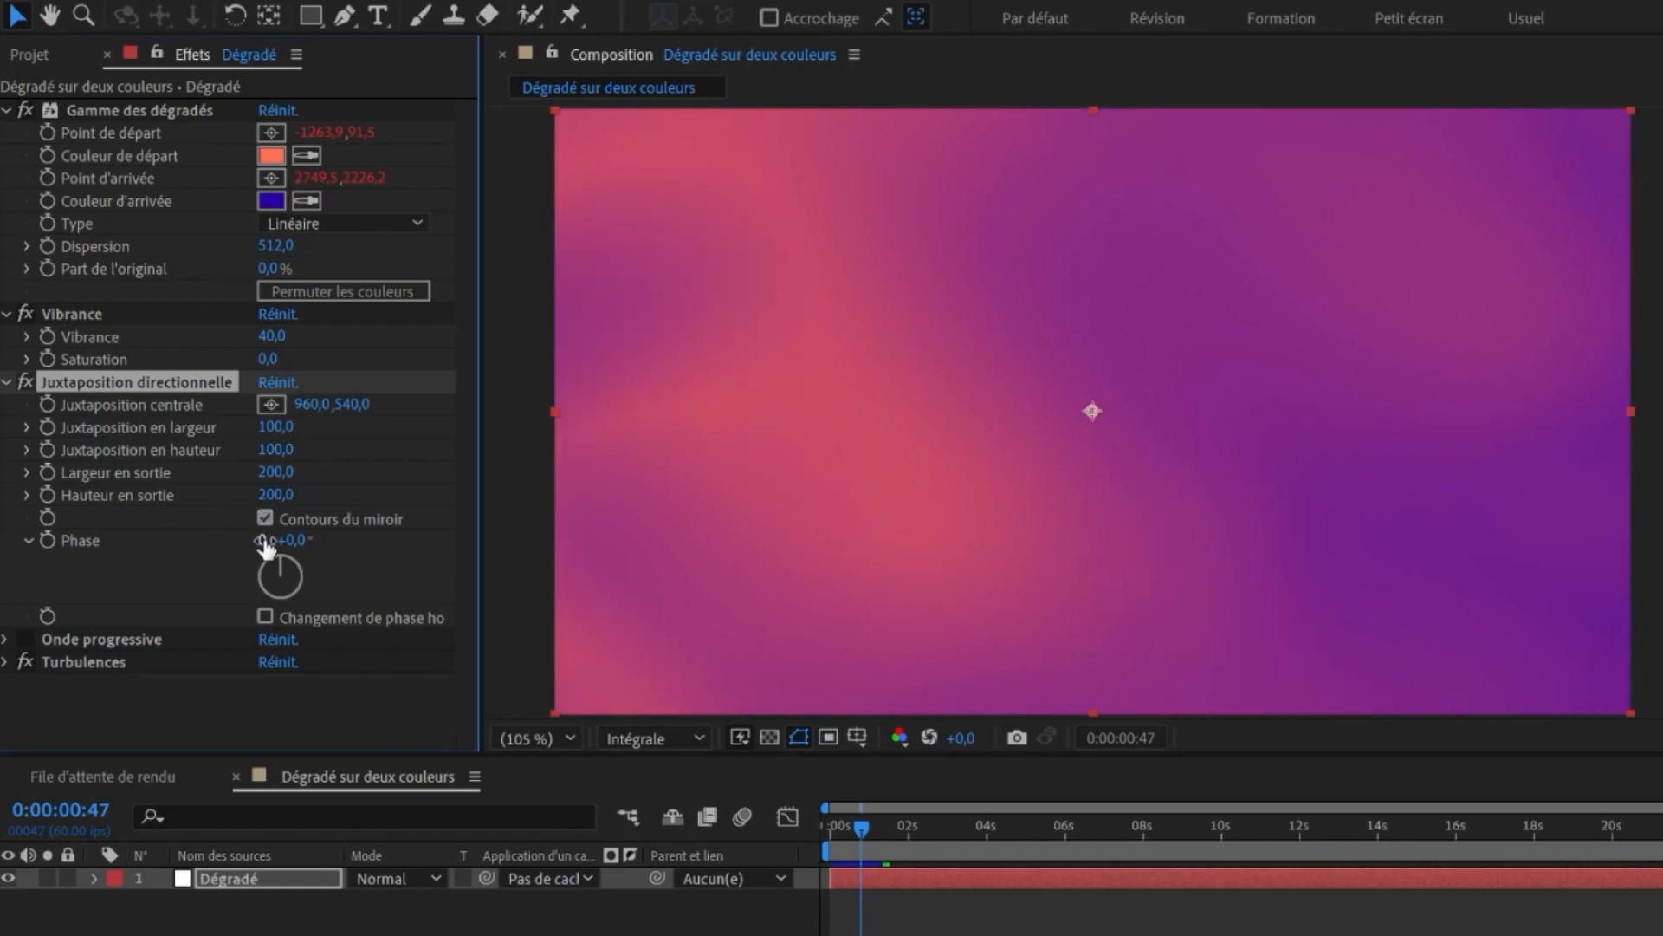
click(25, 384)
click(25, 384)
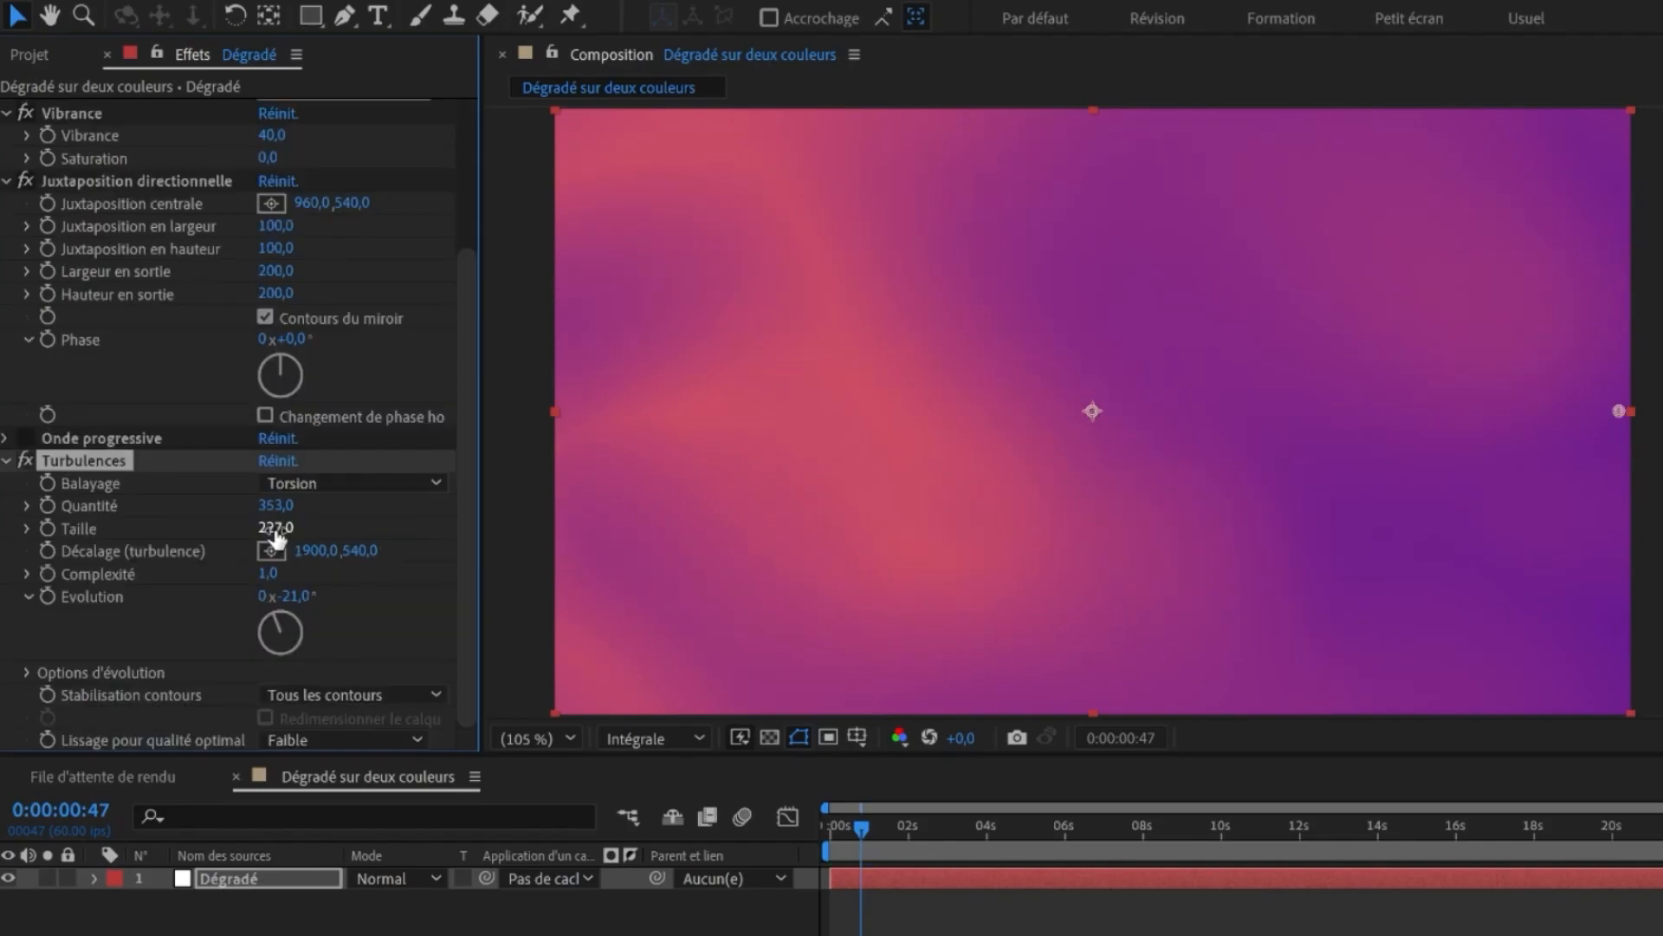
drag(277, 537, 309, 506)
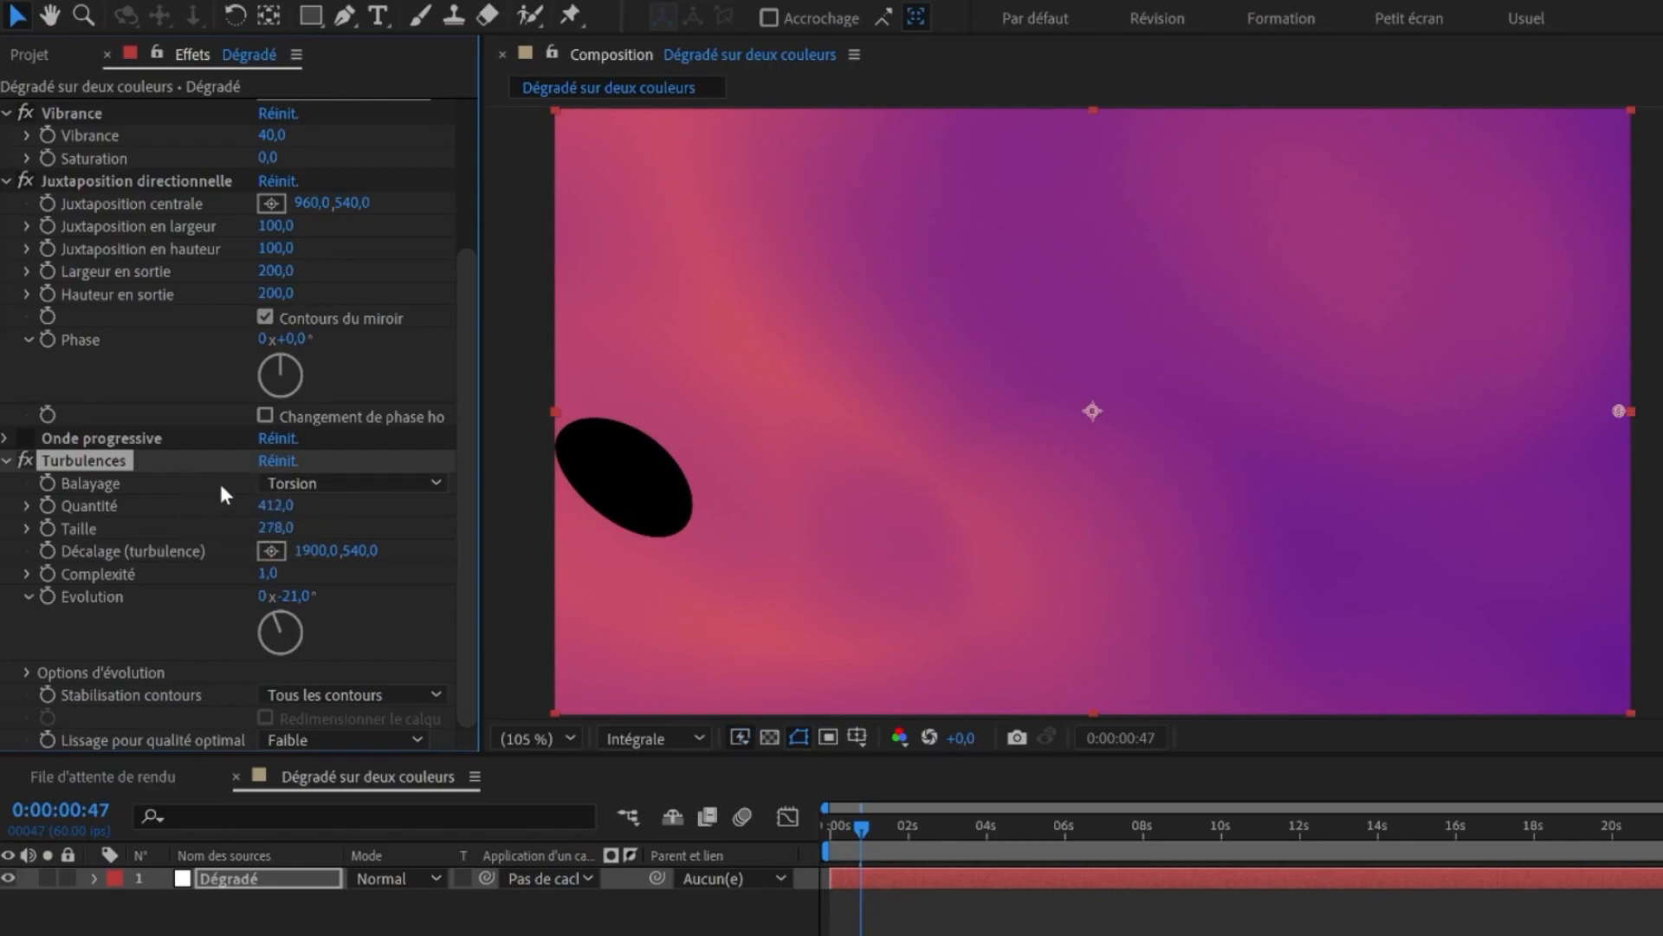
- Set Juxtaposition directionnelle's Largeur en sortie and Hauteur en sortie to 400
click(276, 272)
text(400)
key(Tab)
text(400)
key(Return)
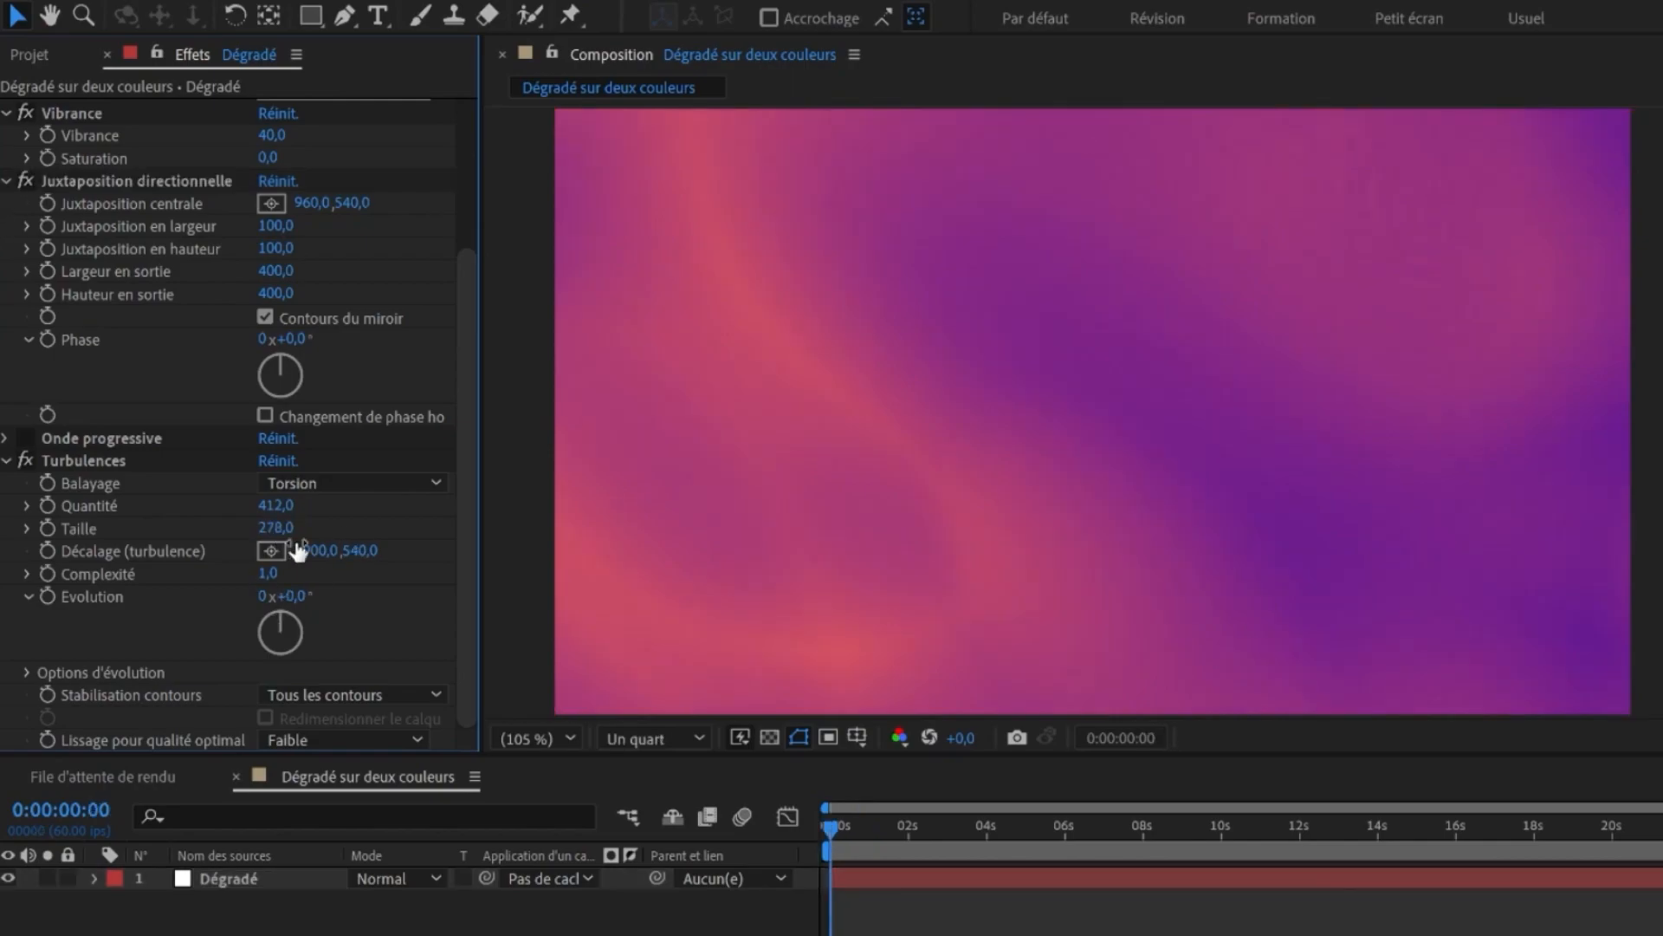
- Set Turbulences Quantité to 500 and Taille to 400
drag(270, 511, 423, 513)
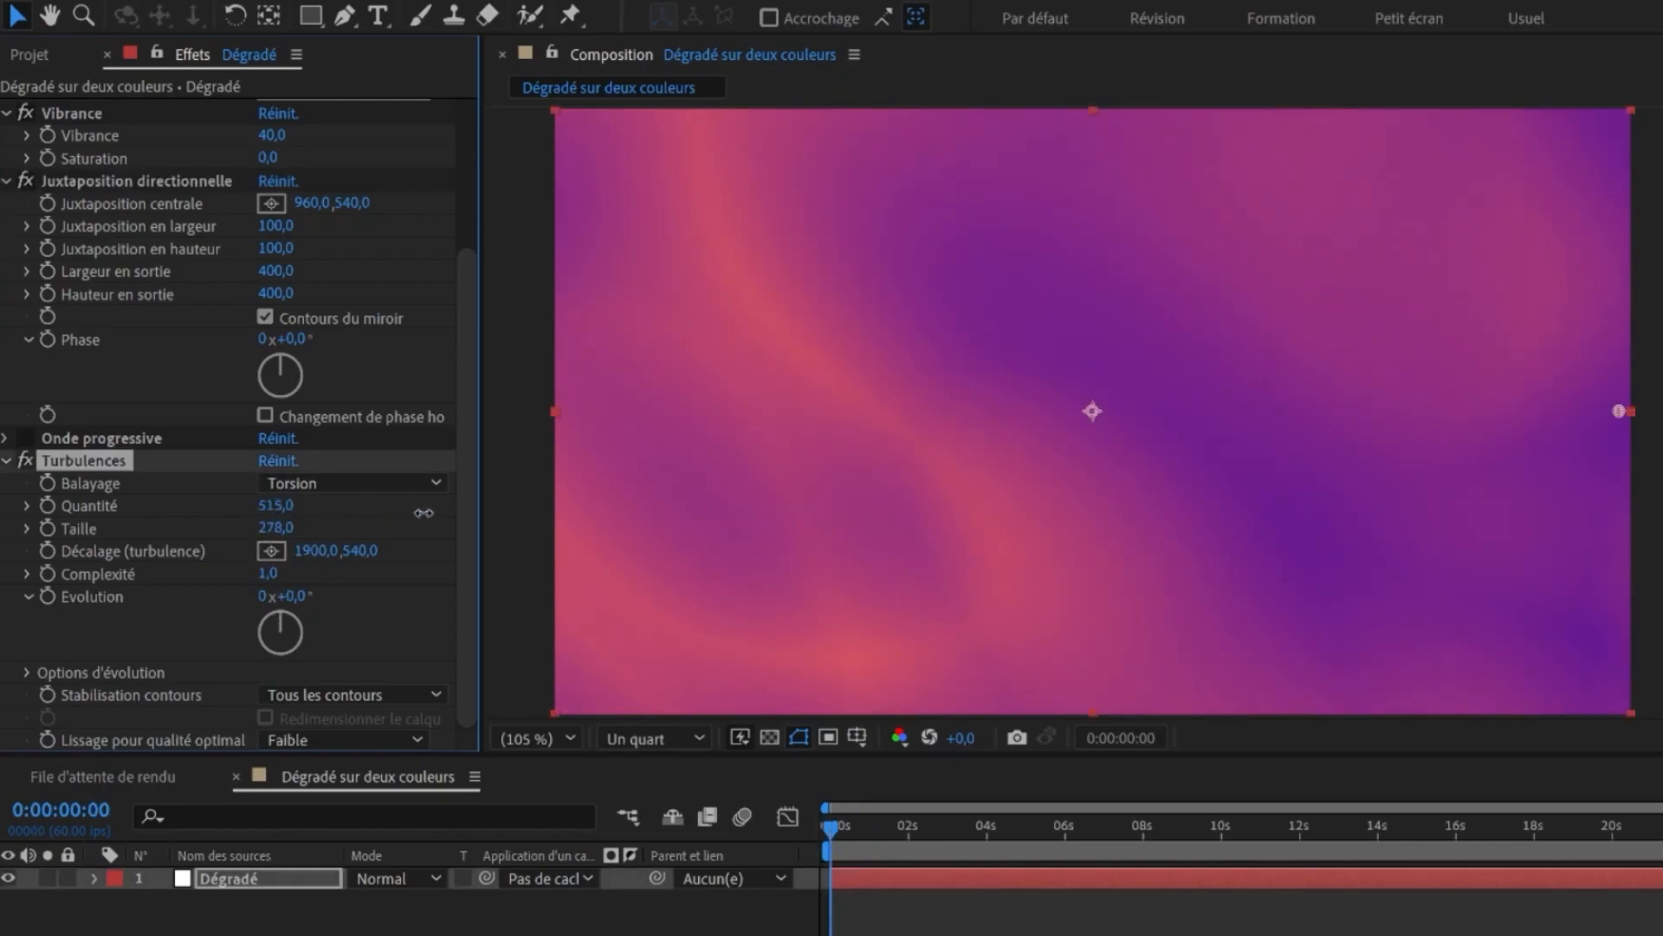
click(277, 505)
text(500)
key(Tab)
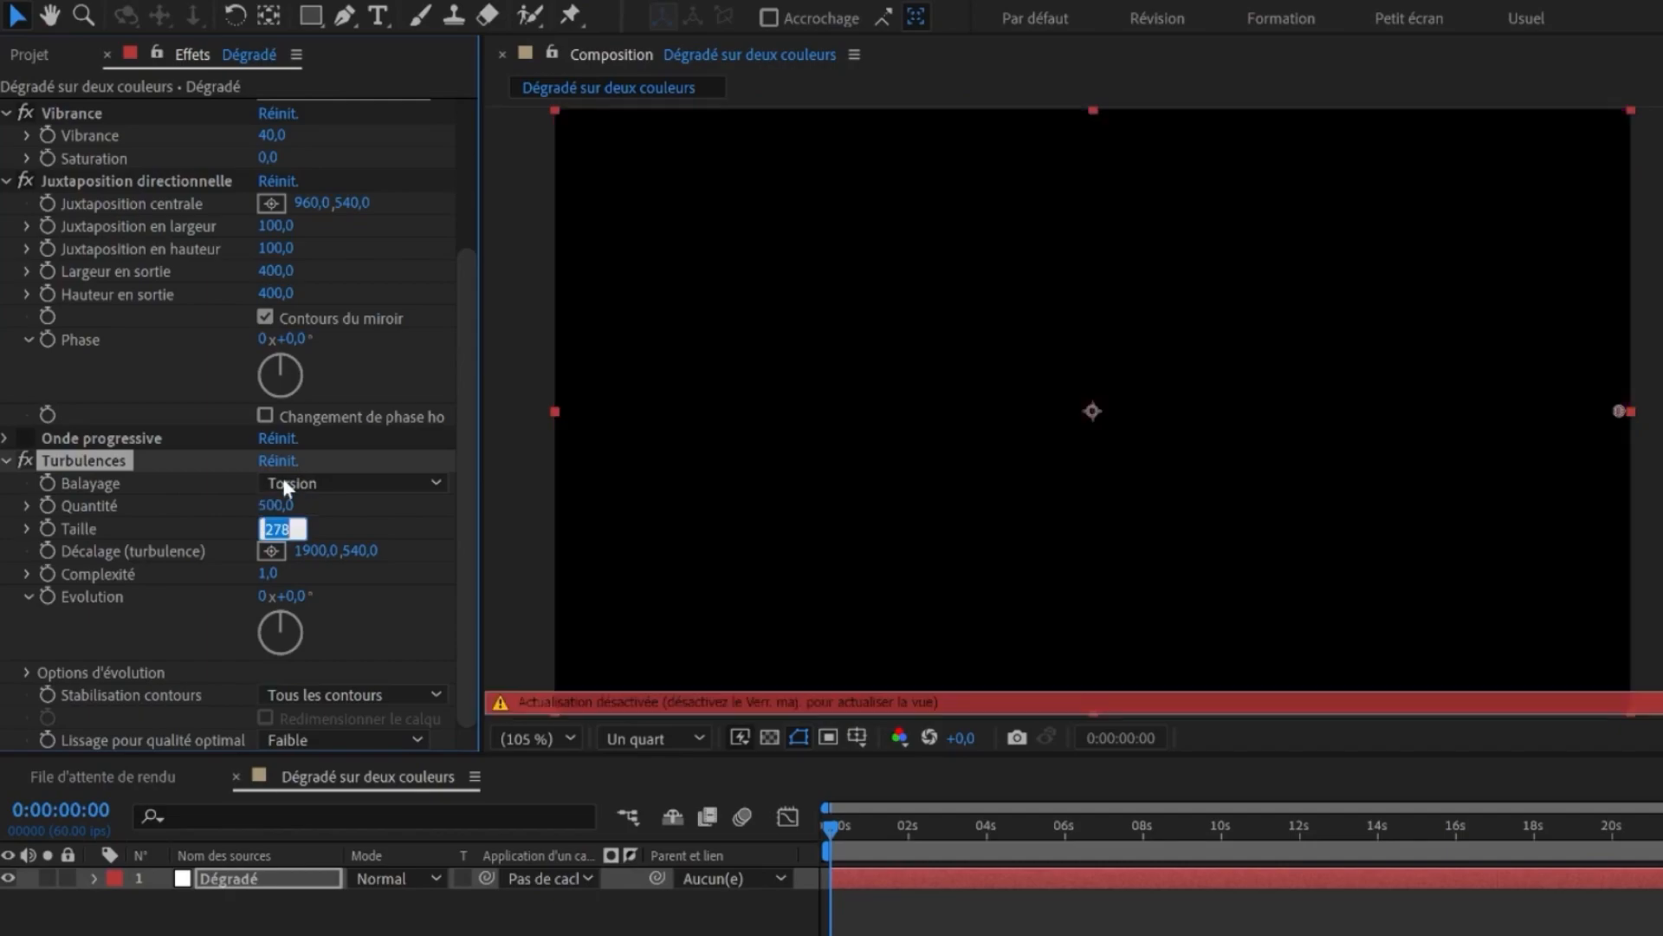
text(400)
key(Return)
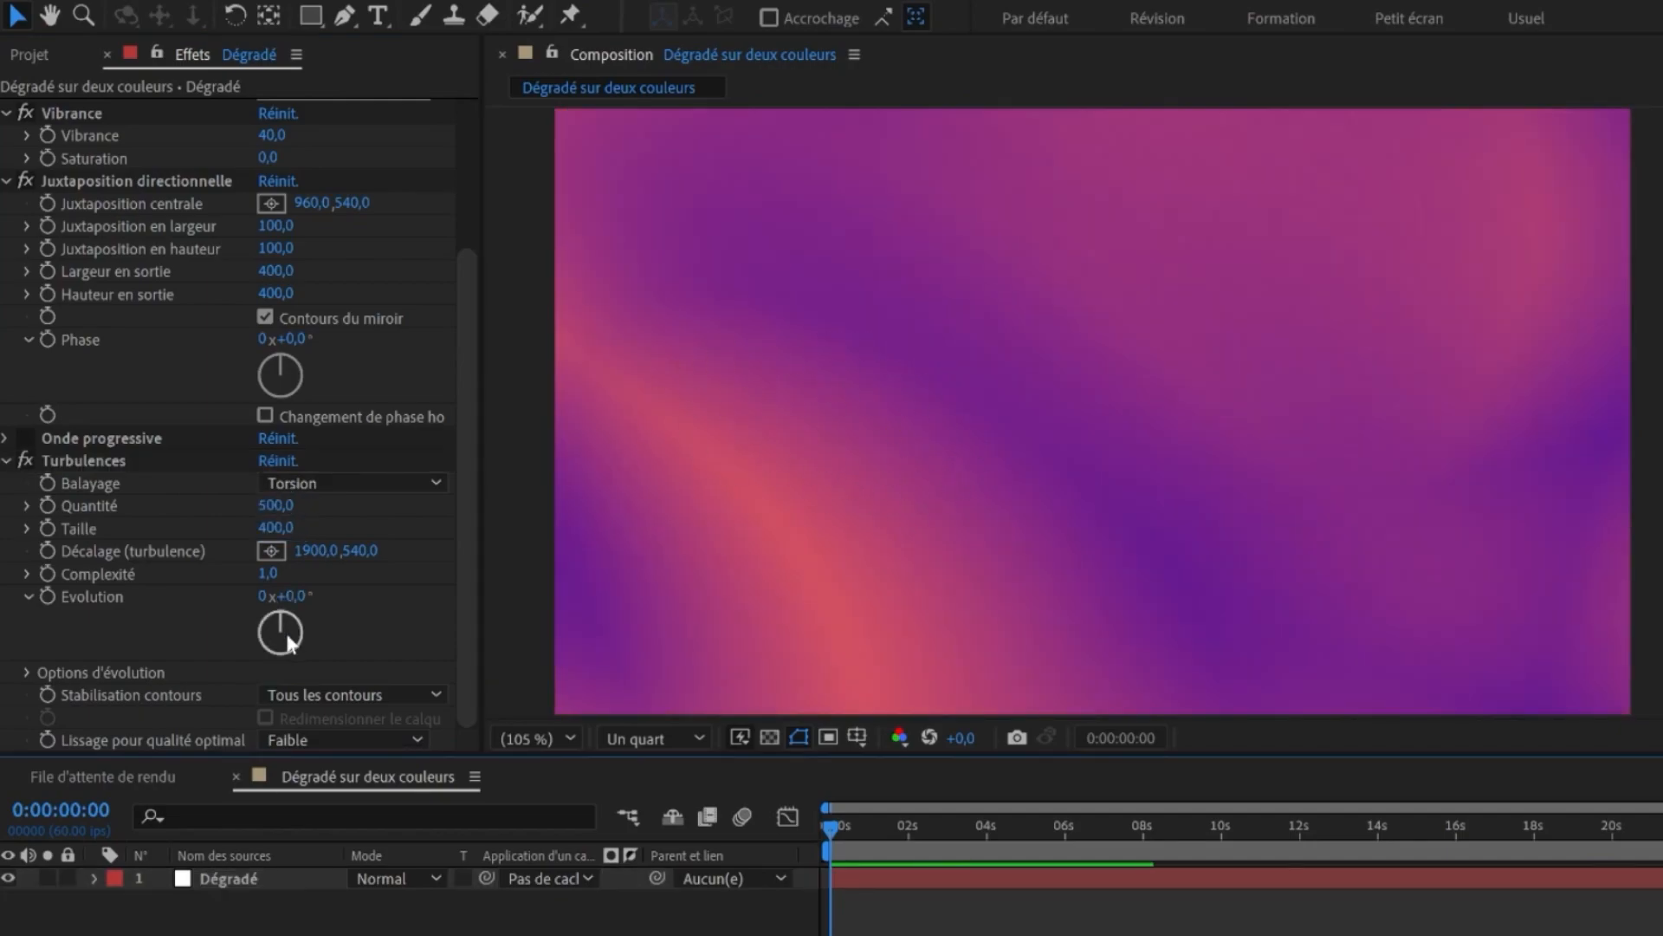
- Scrub the Turbulences Evolution angle to preview how it changes the pattern
drag(286, 597, 344, 598)
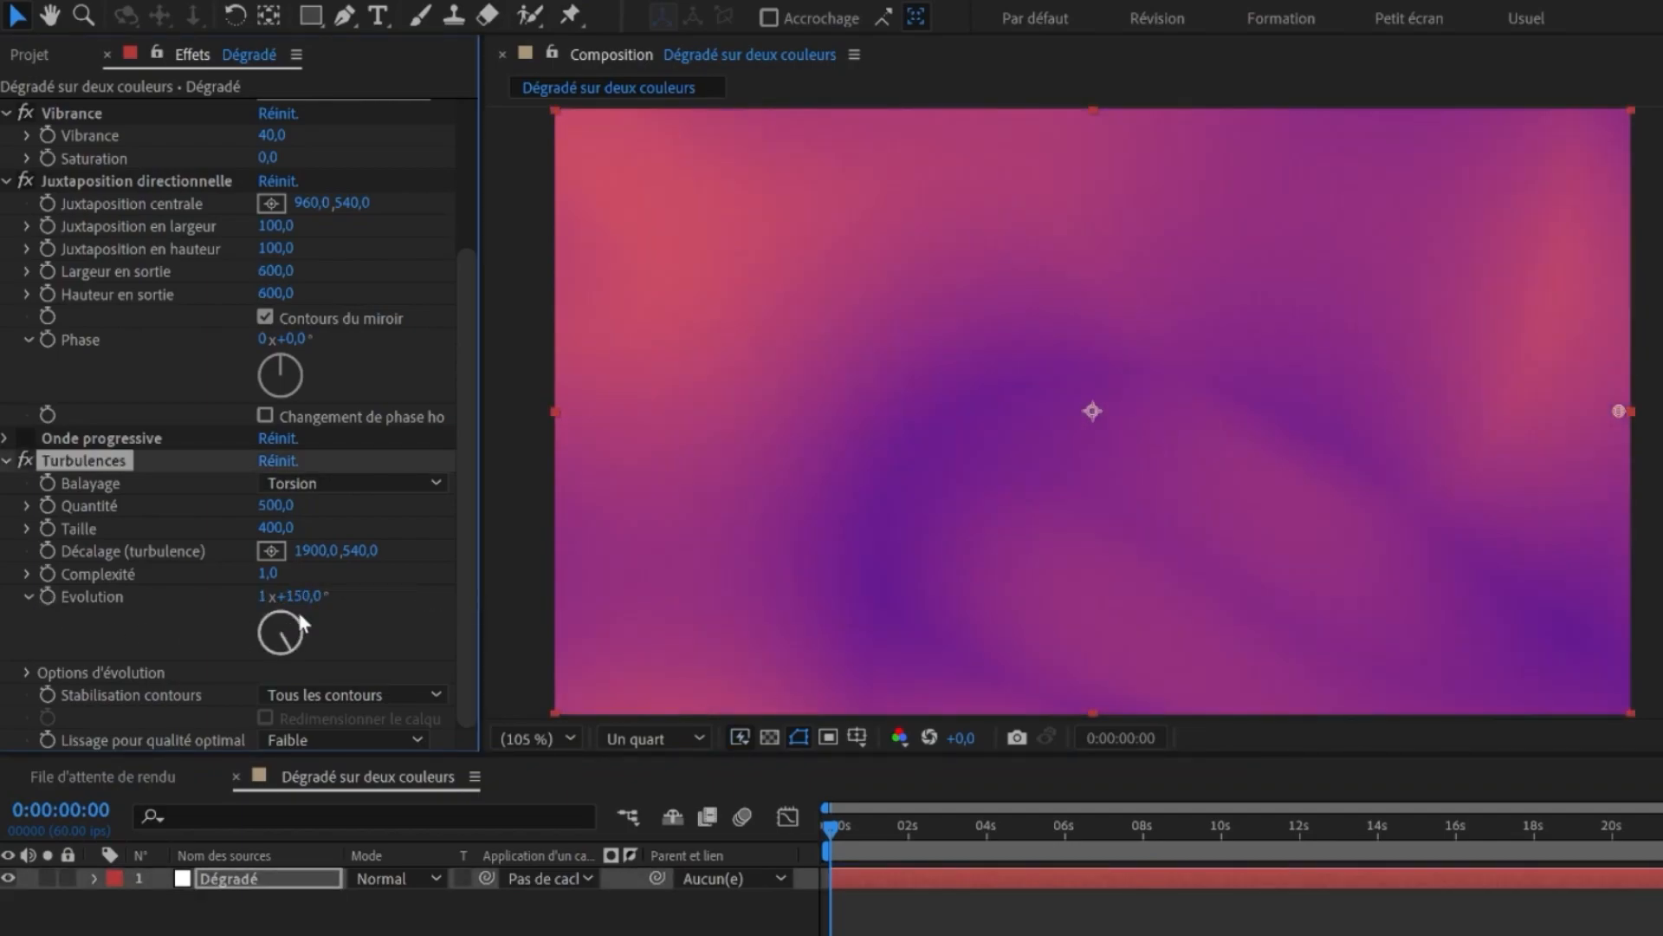
drag(308, 600, 376, 598)
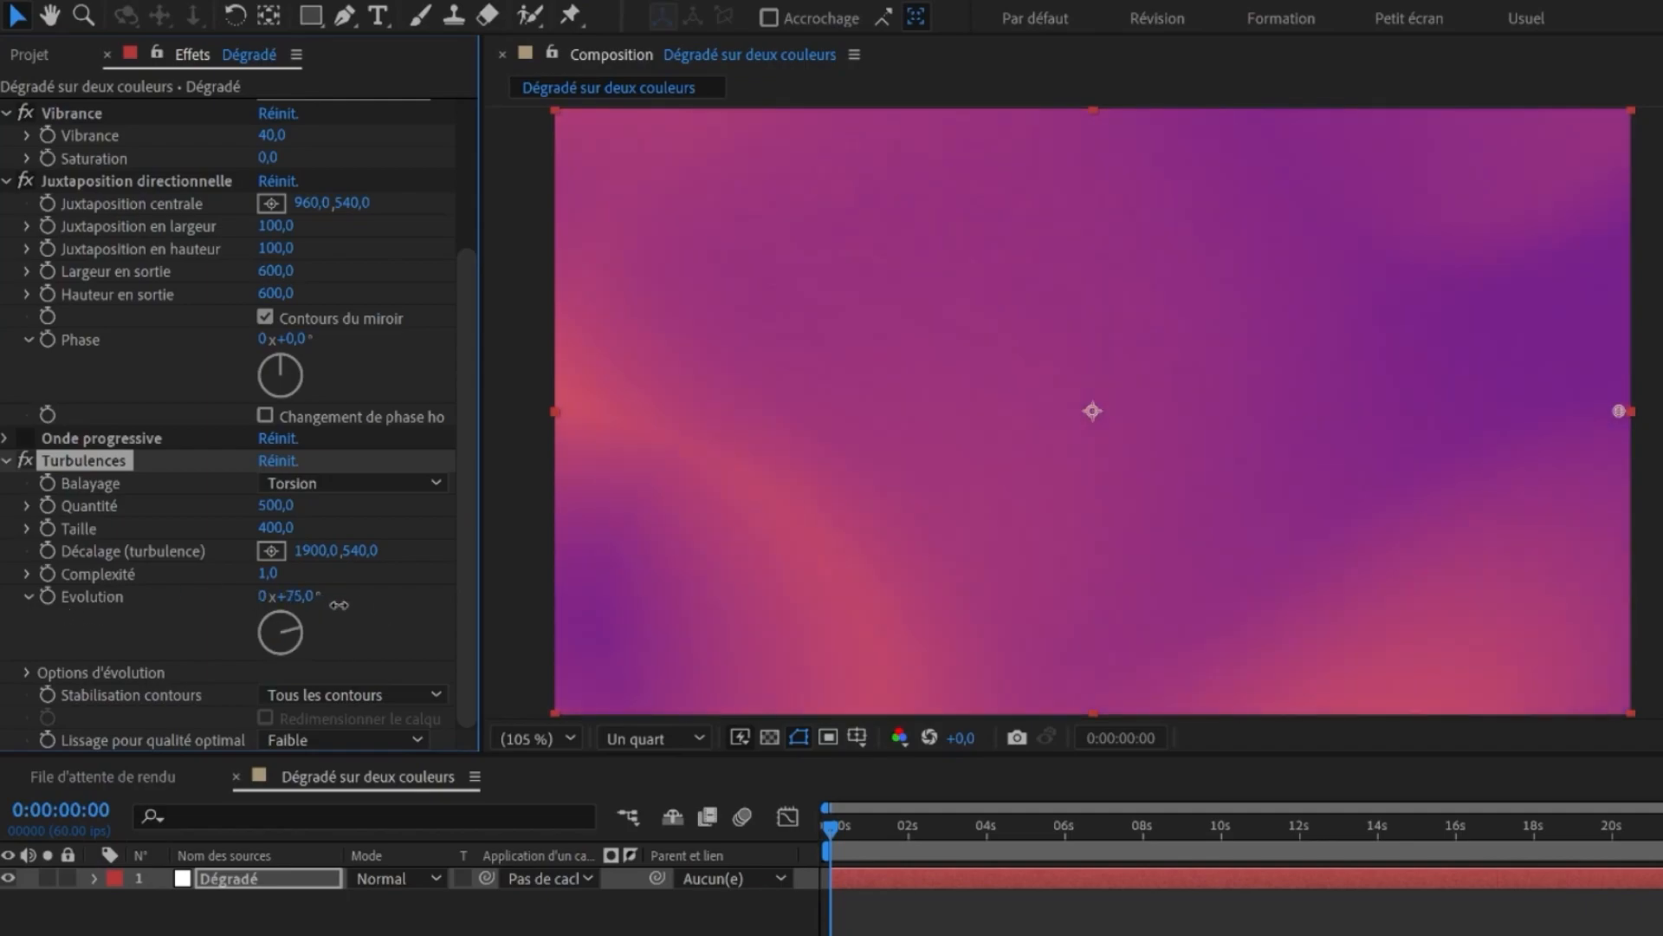
drag(338, 605, 491, 605)
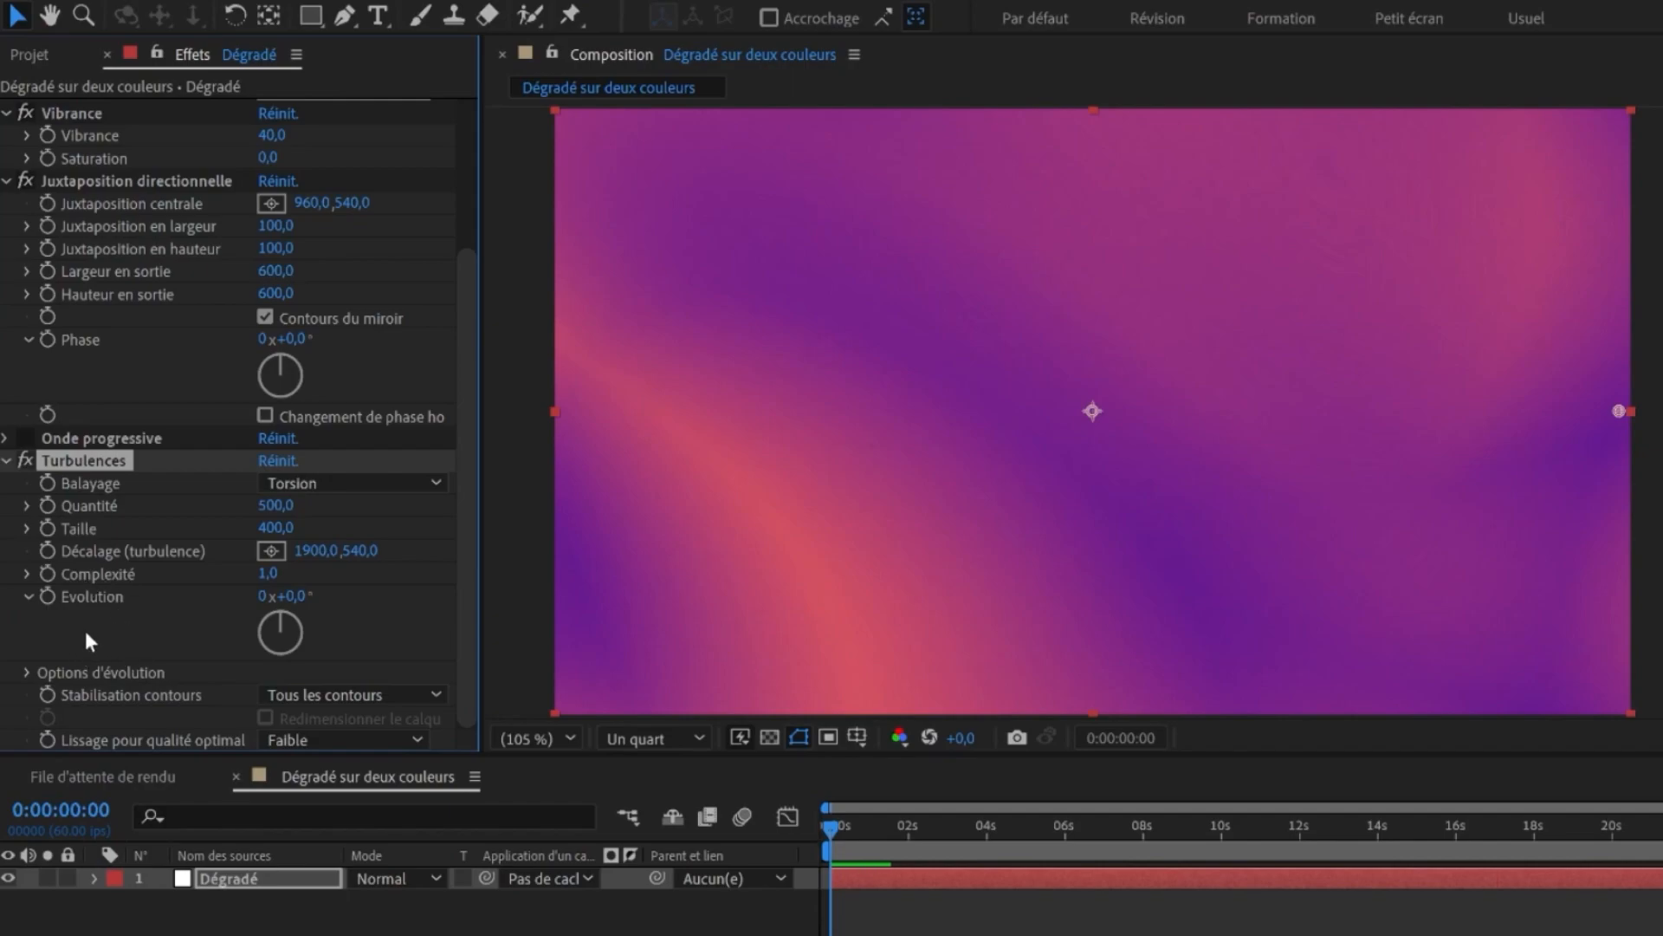
- Add the expression time*50 to the Turbulences Evolution property
alt+click(46, 598)
key(BackSpace)
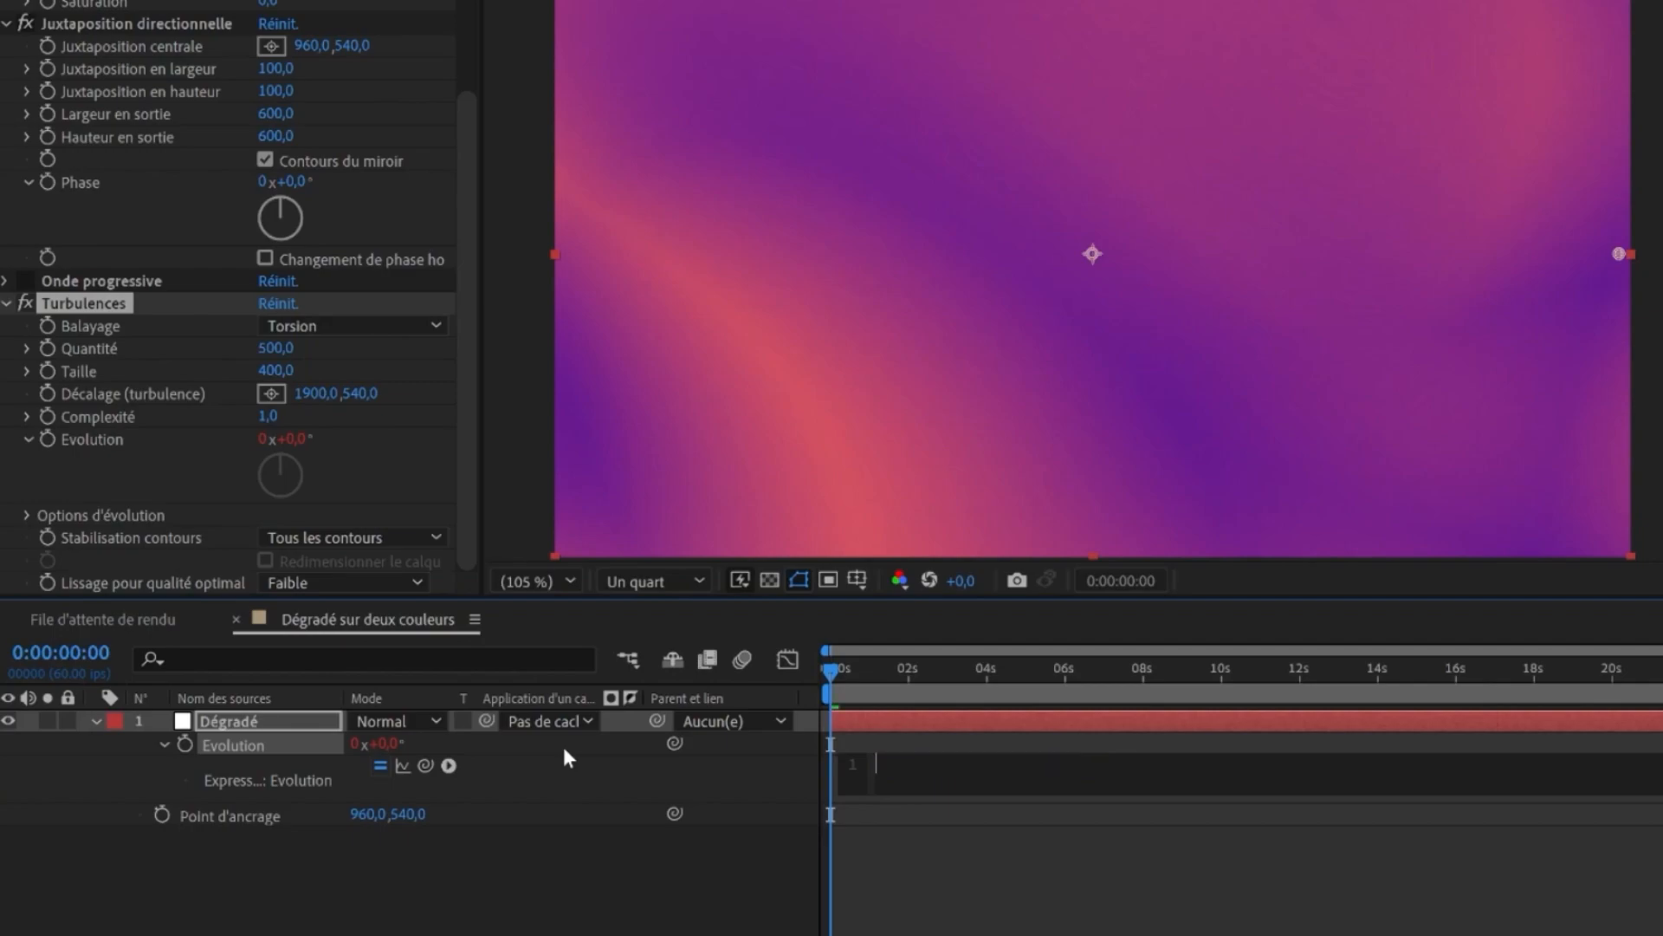
text(time*)
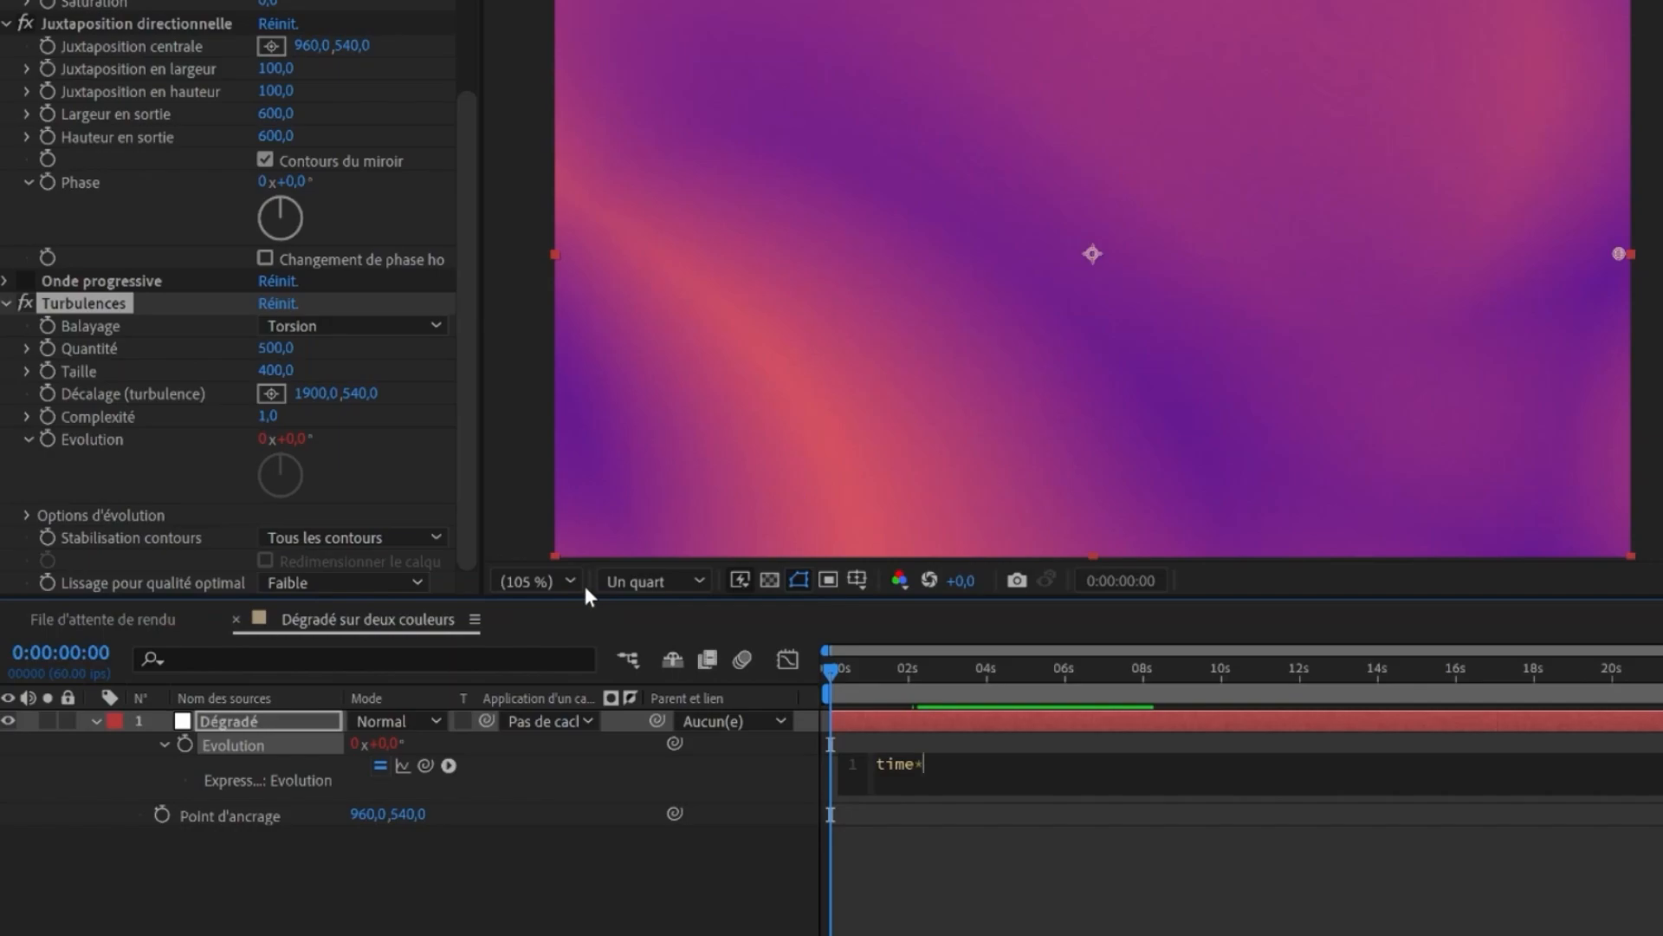
text(50;)
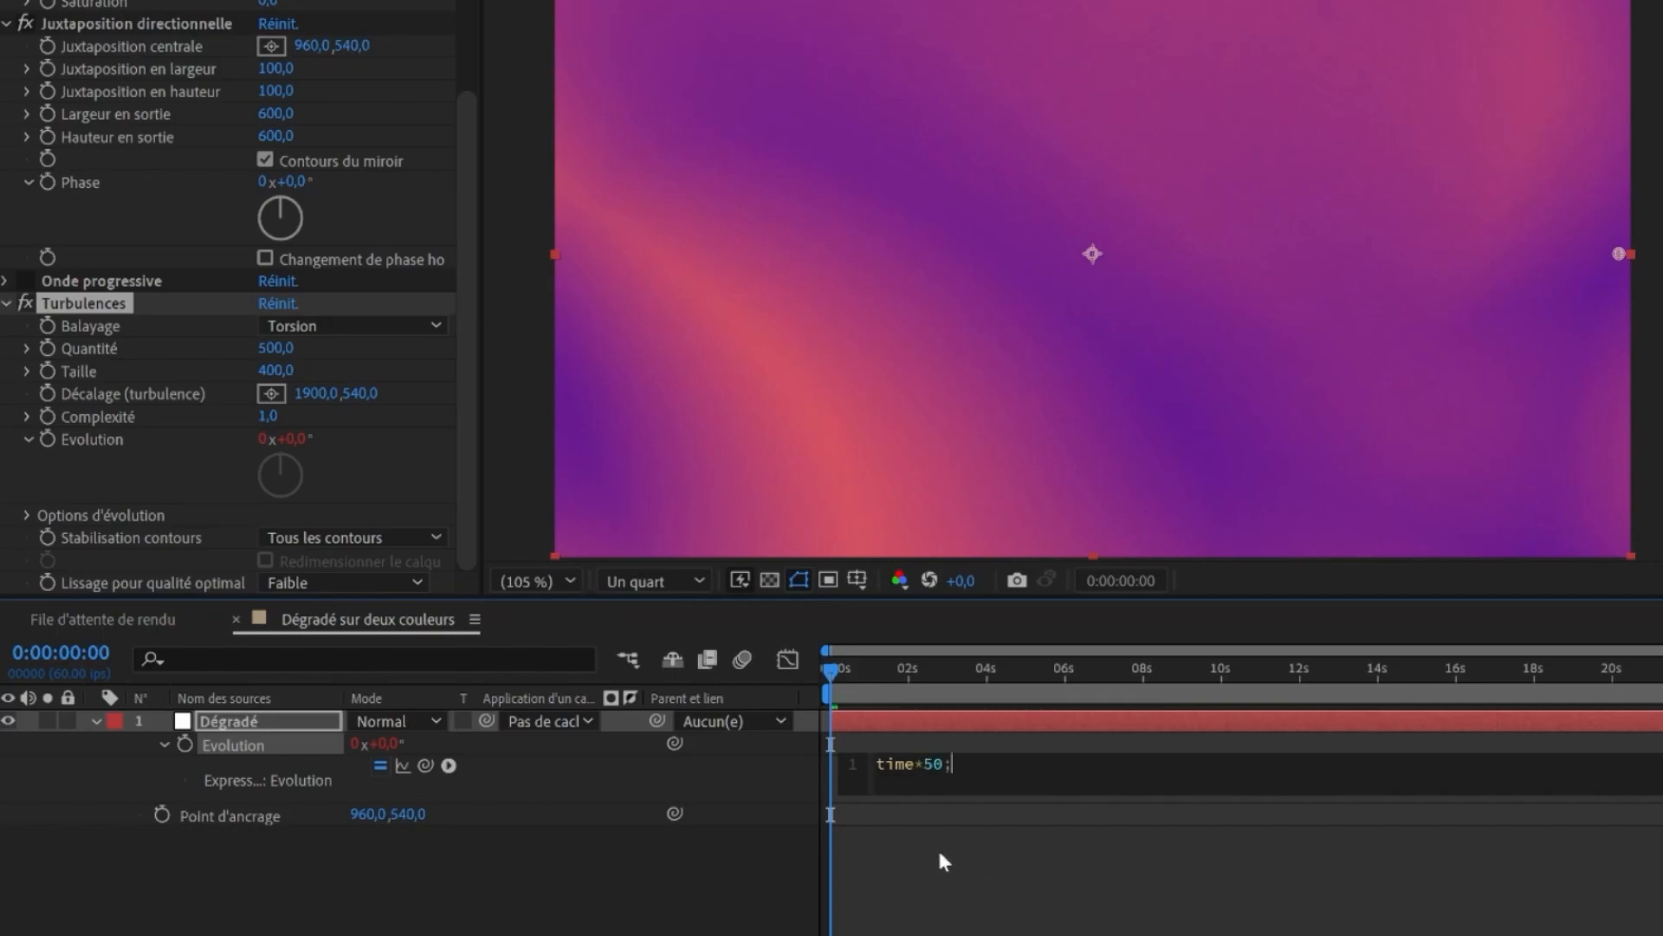
click(996, 898)
- Play and scrub the timeline to preview the Evolution animation
key(space)
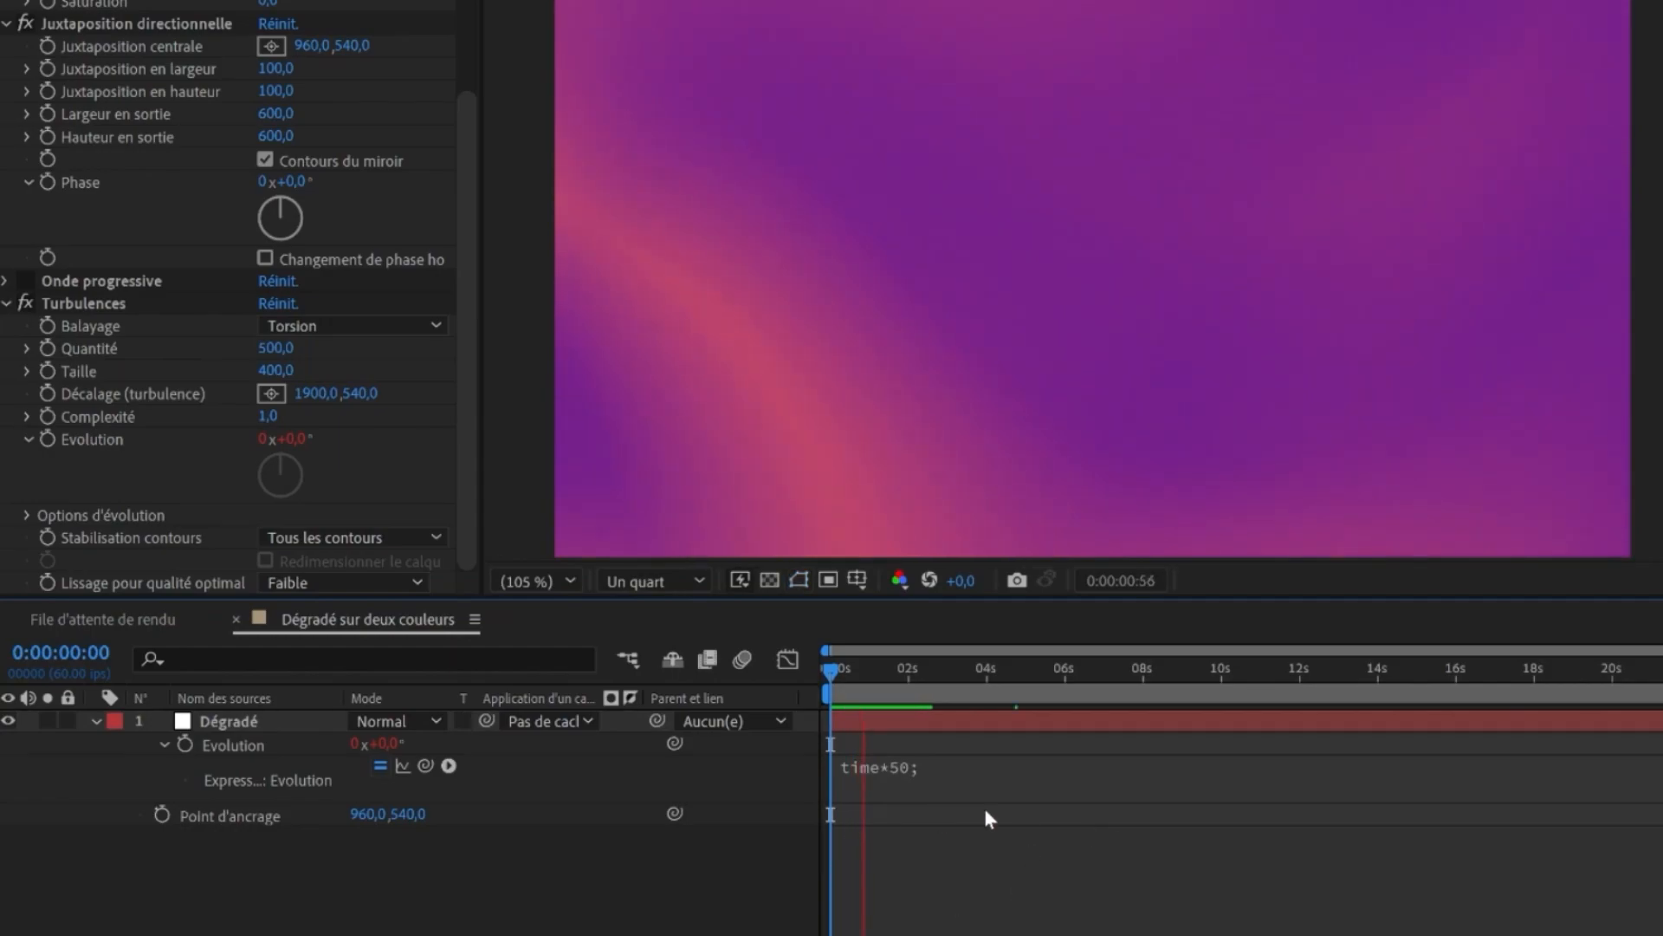
click(942, 768)
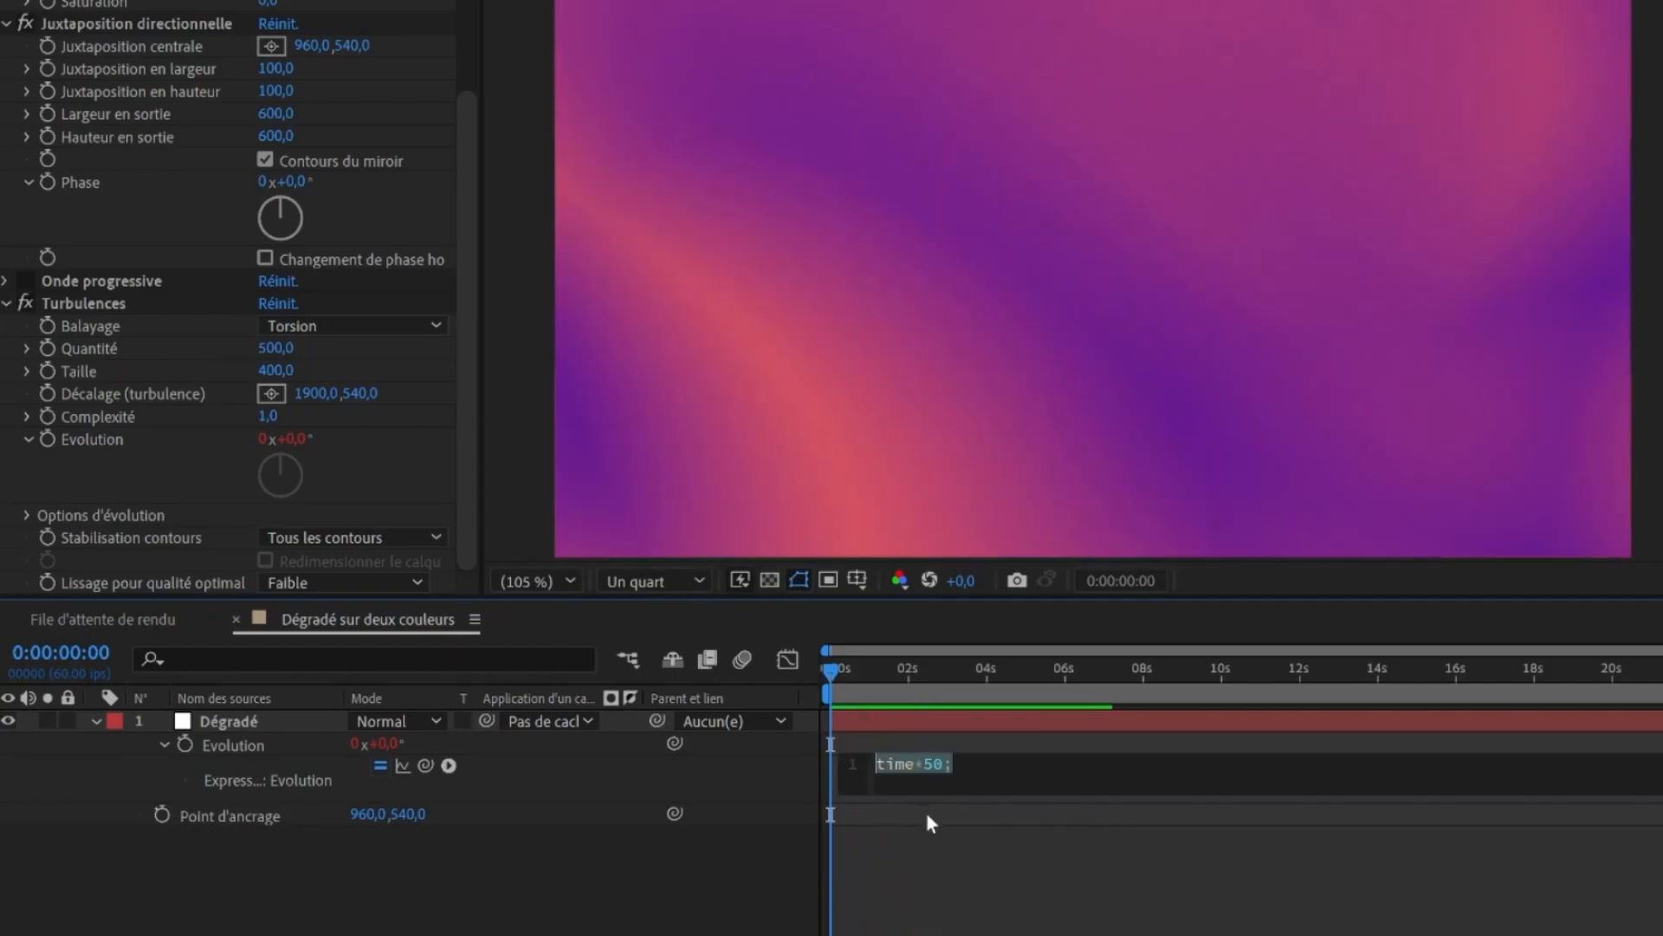
click(921, 778)
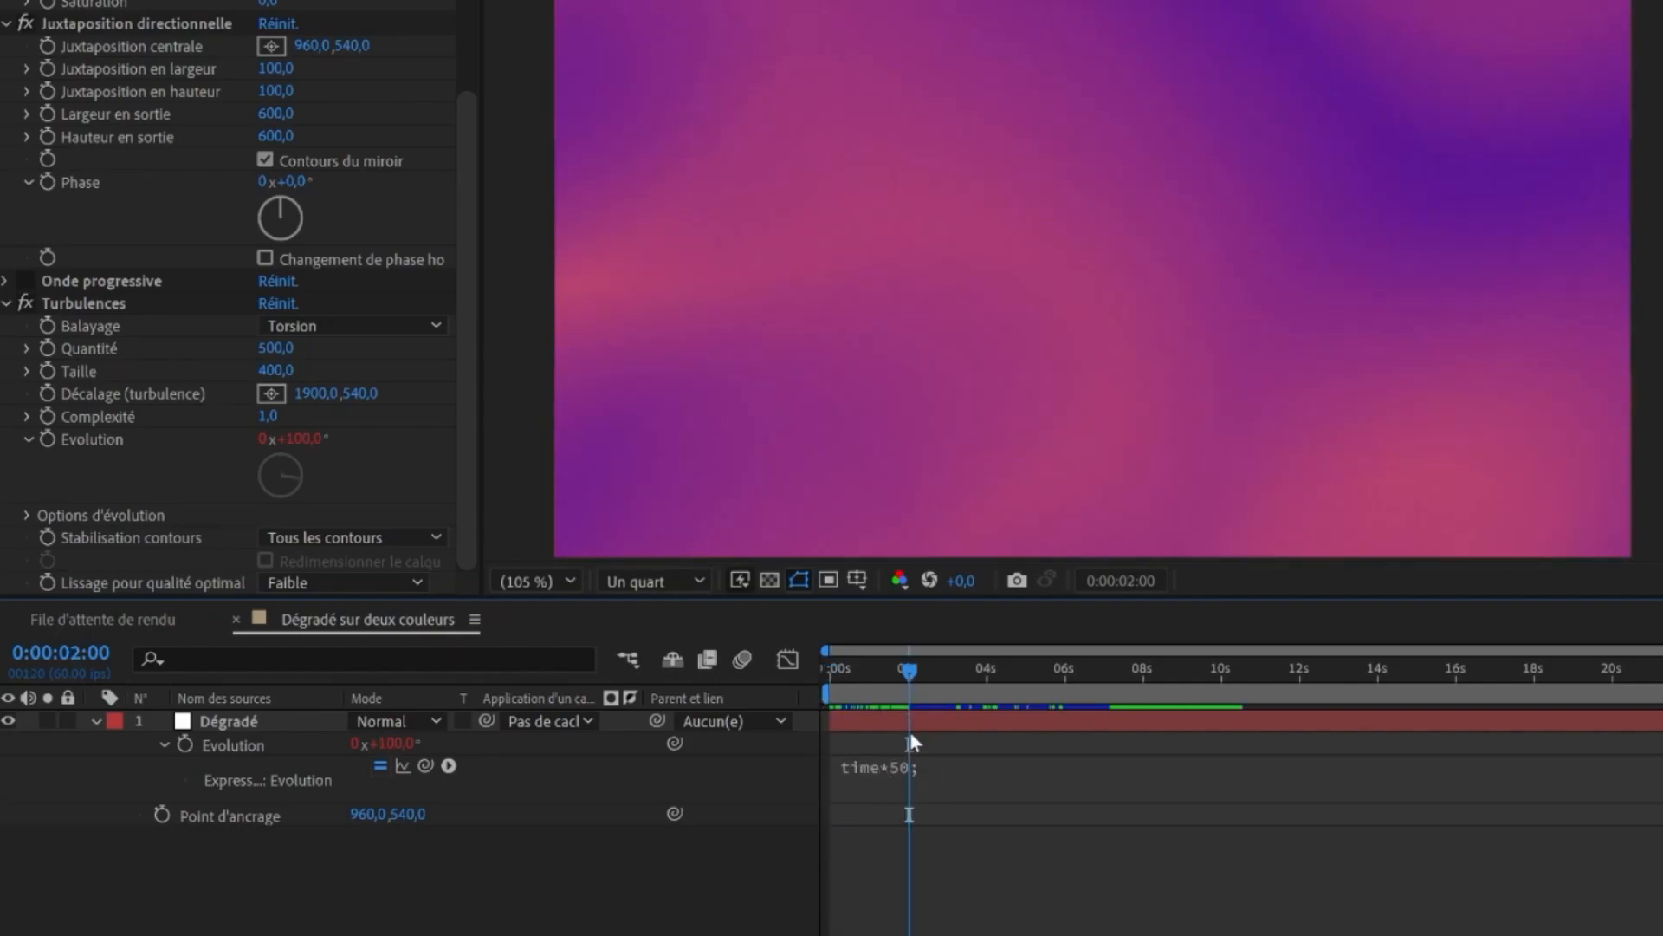
click(896, 768)
click(904, 774)
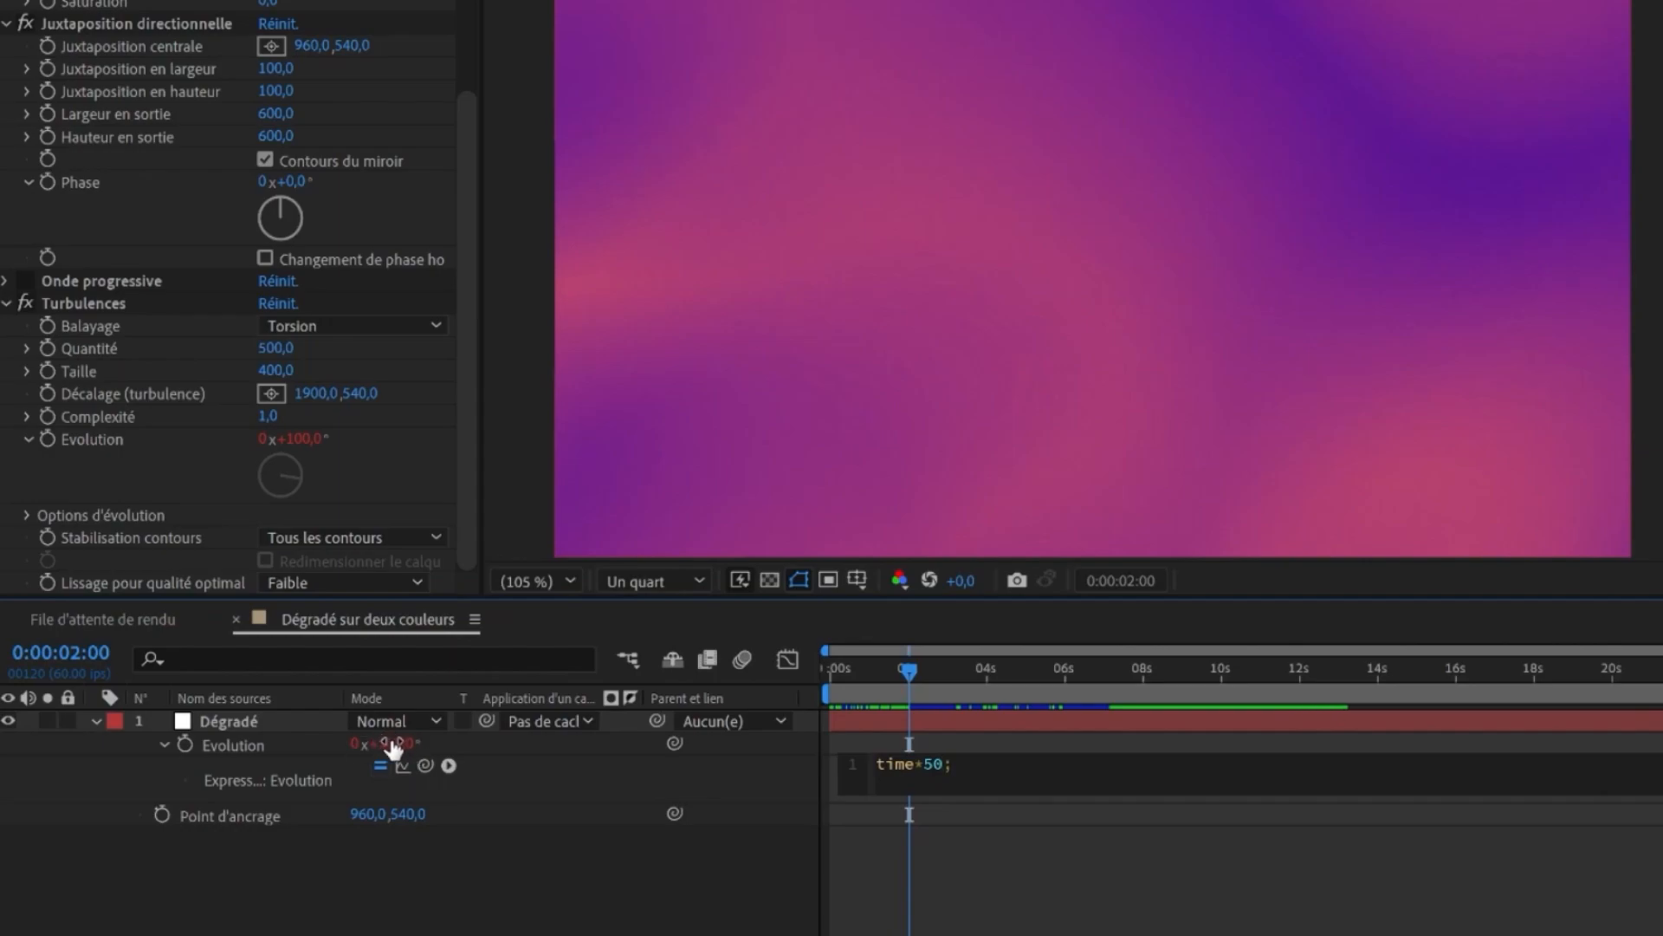
click(928, 719)
key(space)
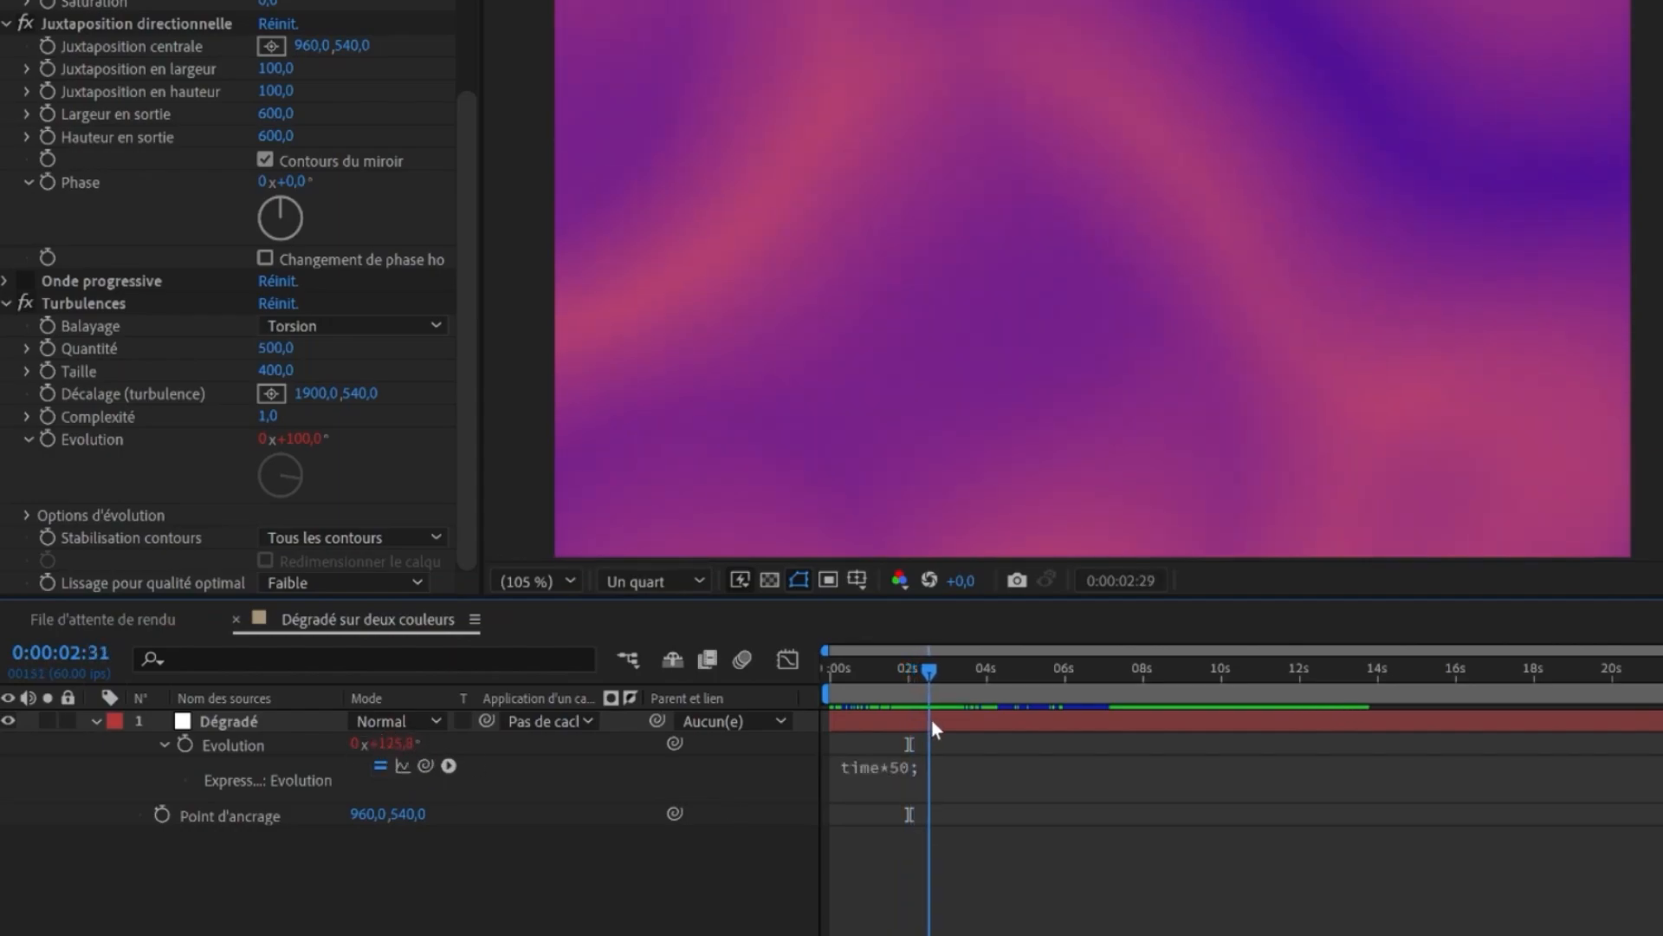
drag(986, 730, 1370, 826)
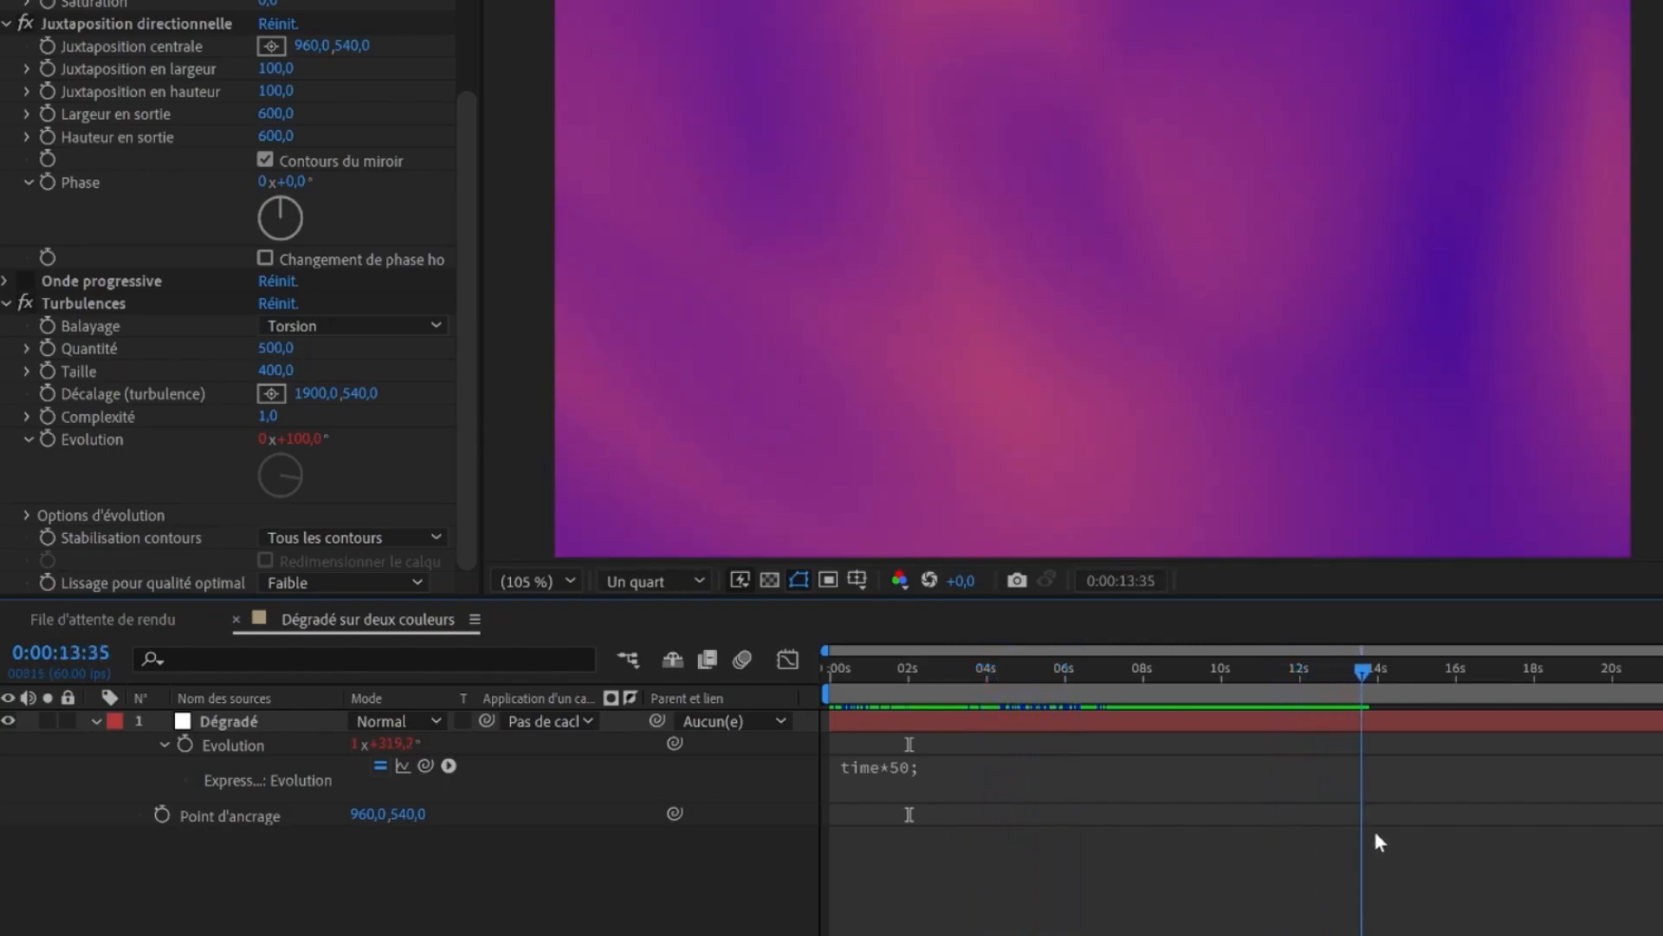
key(space)
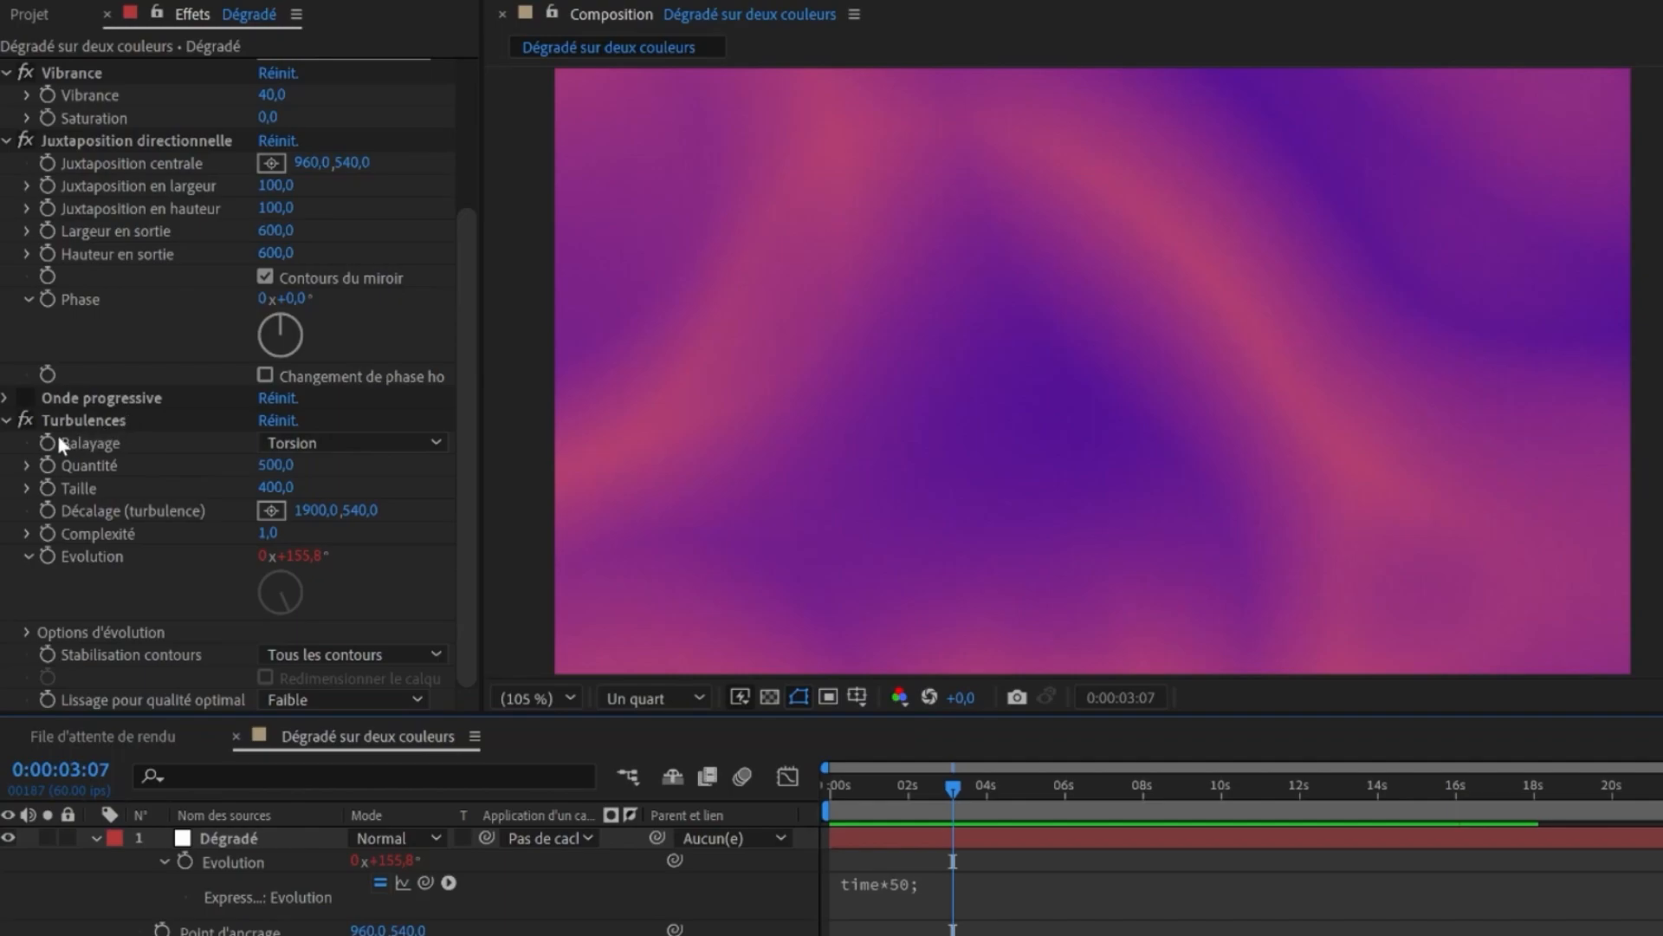
- Set Turbulences Quantité and Taille both to 150
click(27, 399)
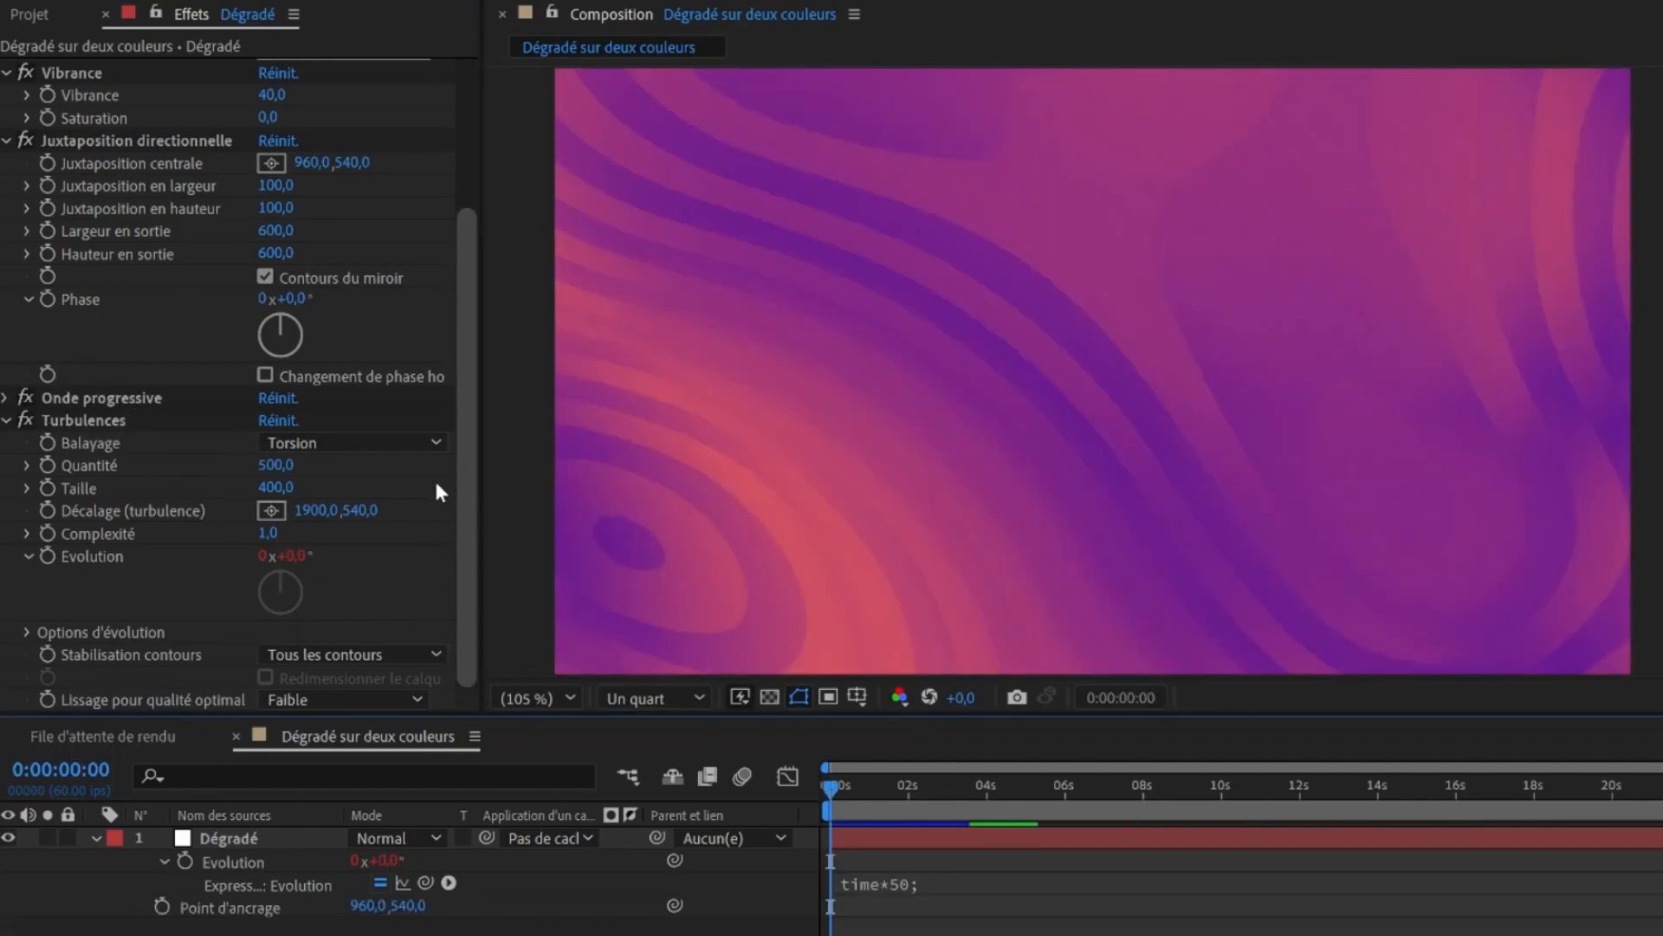
click(276, 465)
text(150)
key(Tab)
text(150)
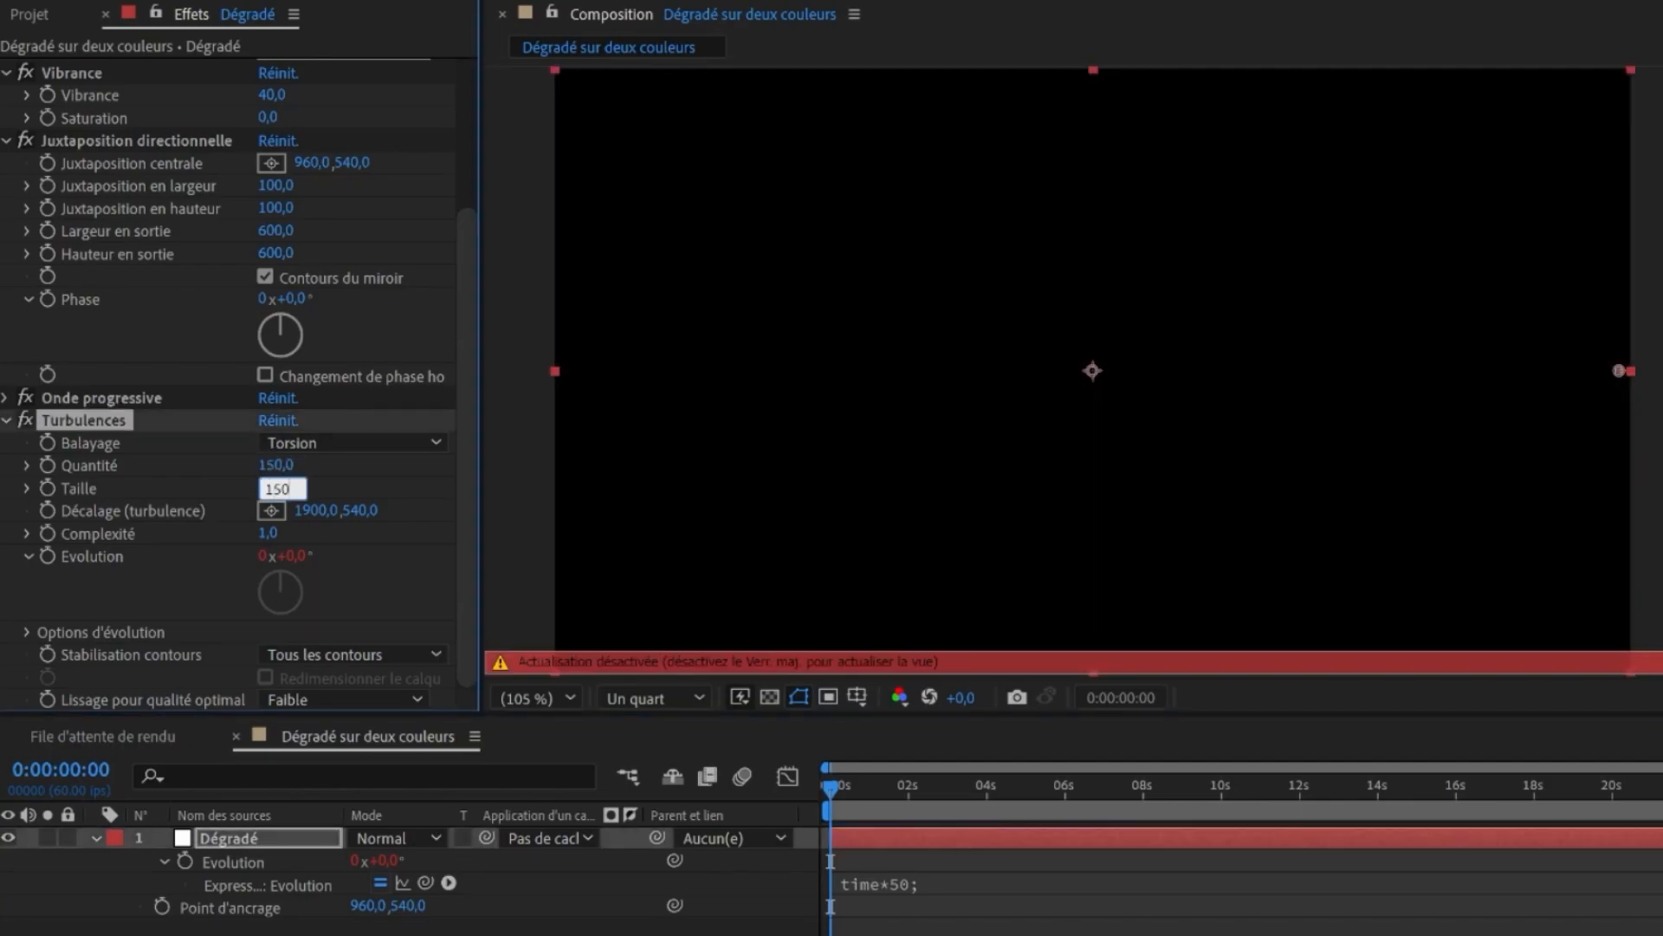
key(Return)
- Preview the animation with Turbulences switched off and on
key(space)
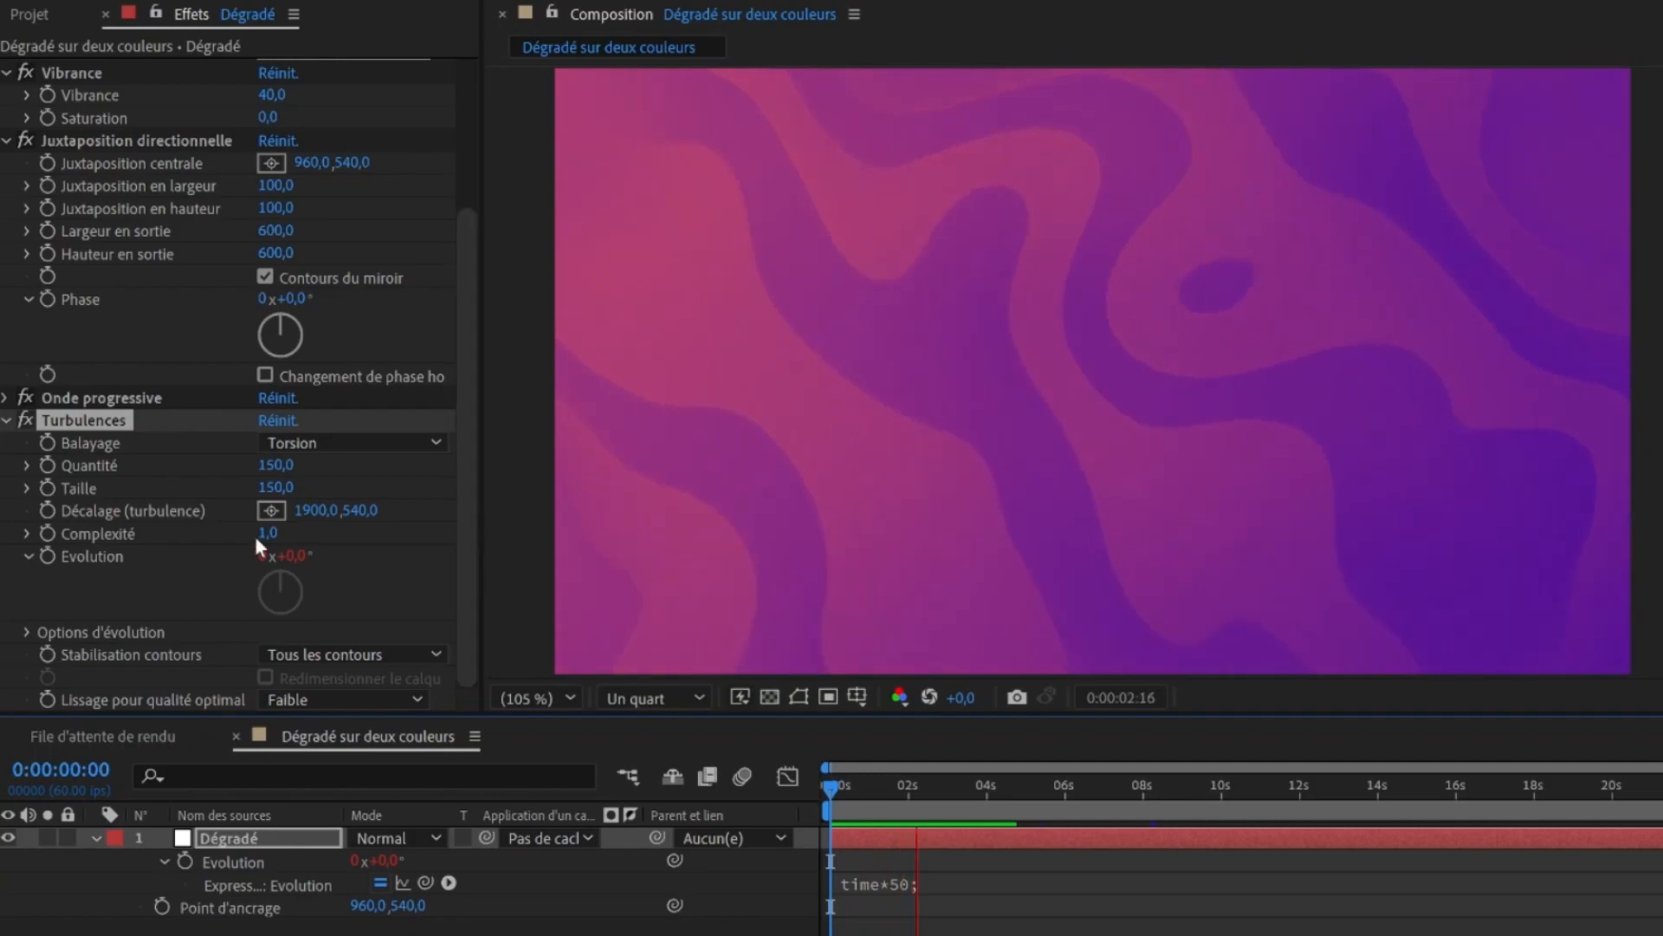
click(26, 420)
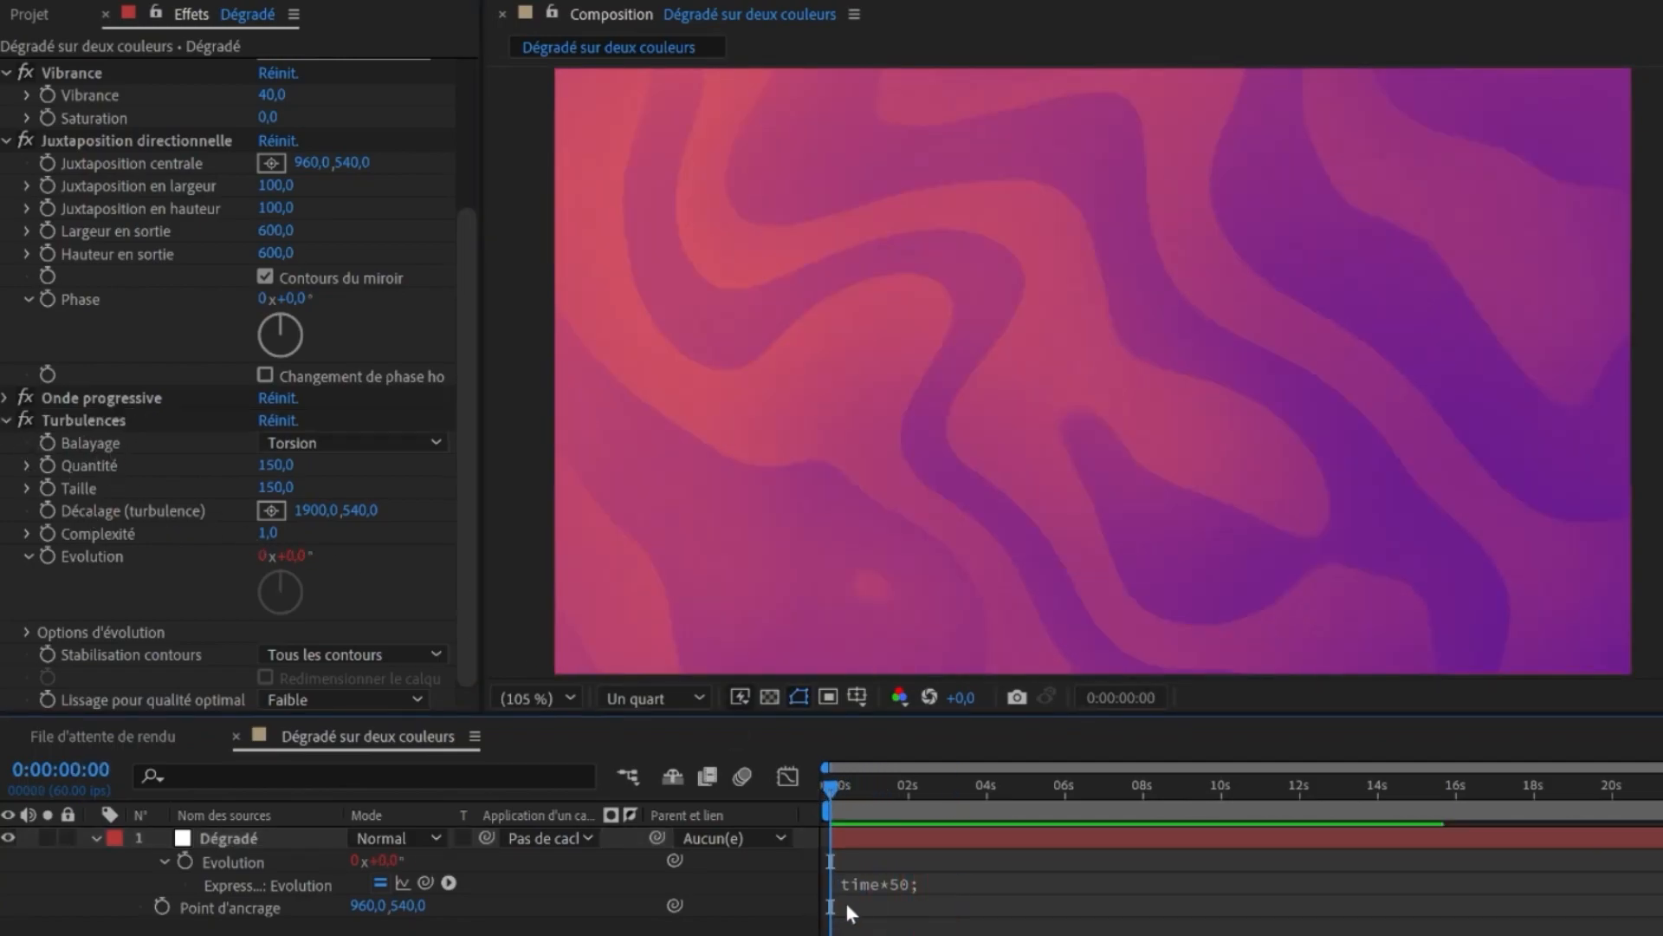
key(space)
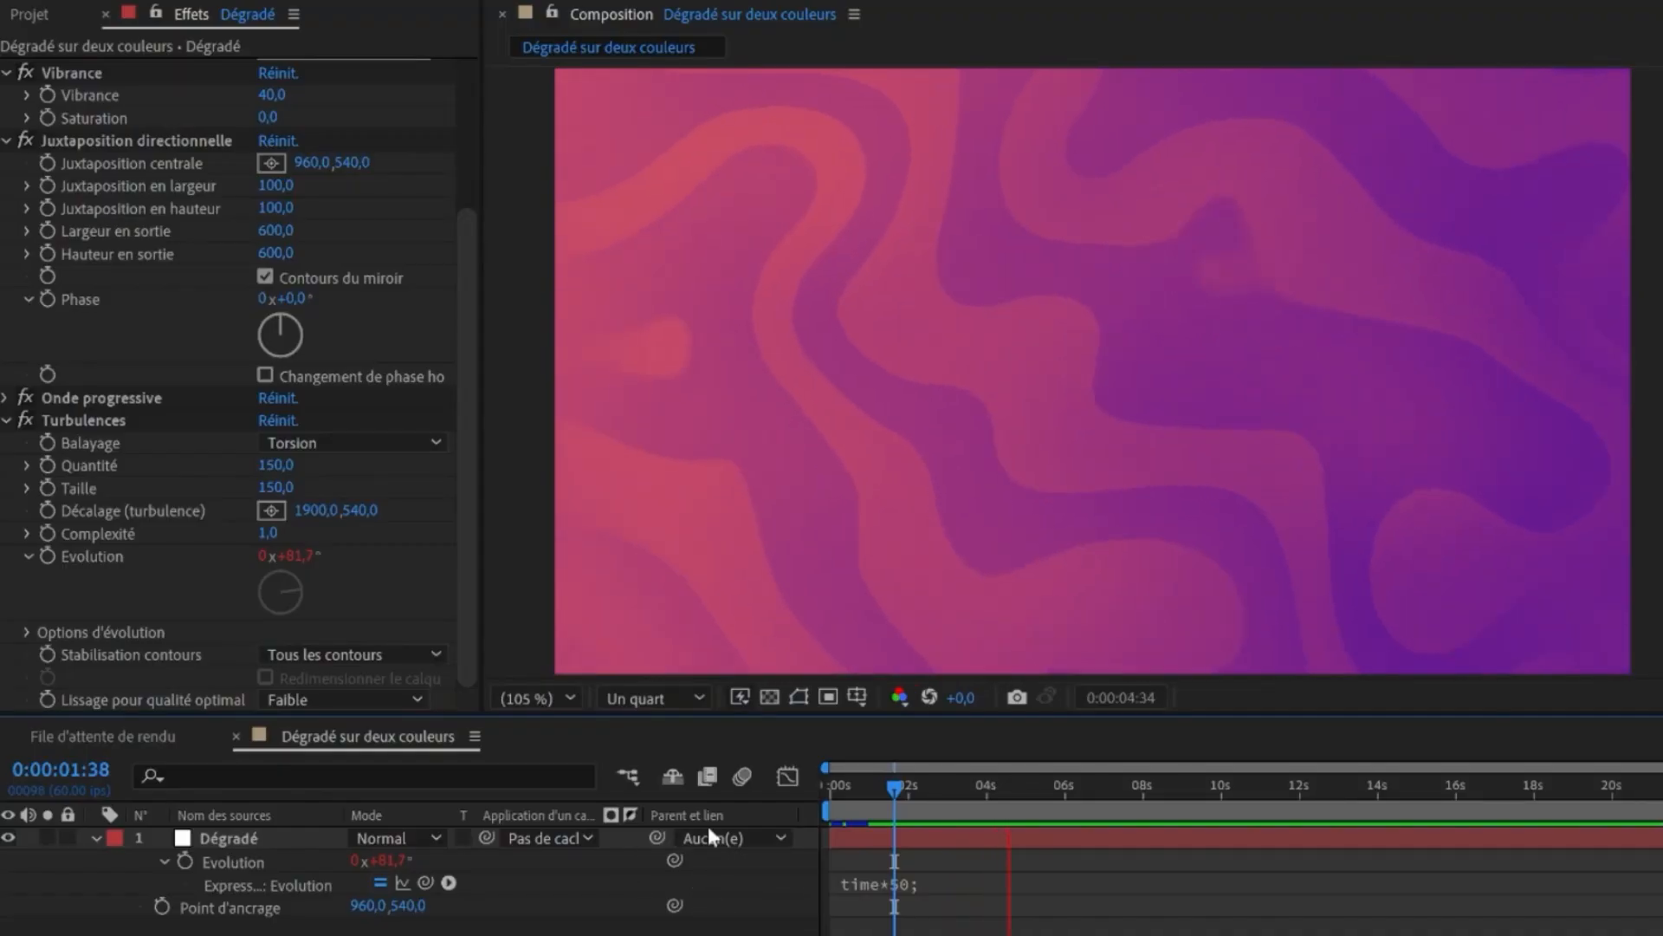
- Set Turbulences Quantité to 200 and Taille to 250, then preview the animation
click(276, 465)
text(20)
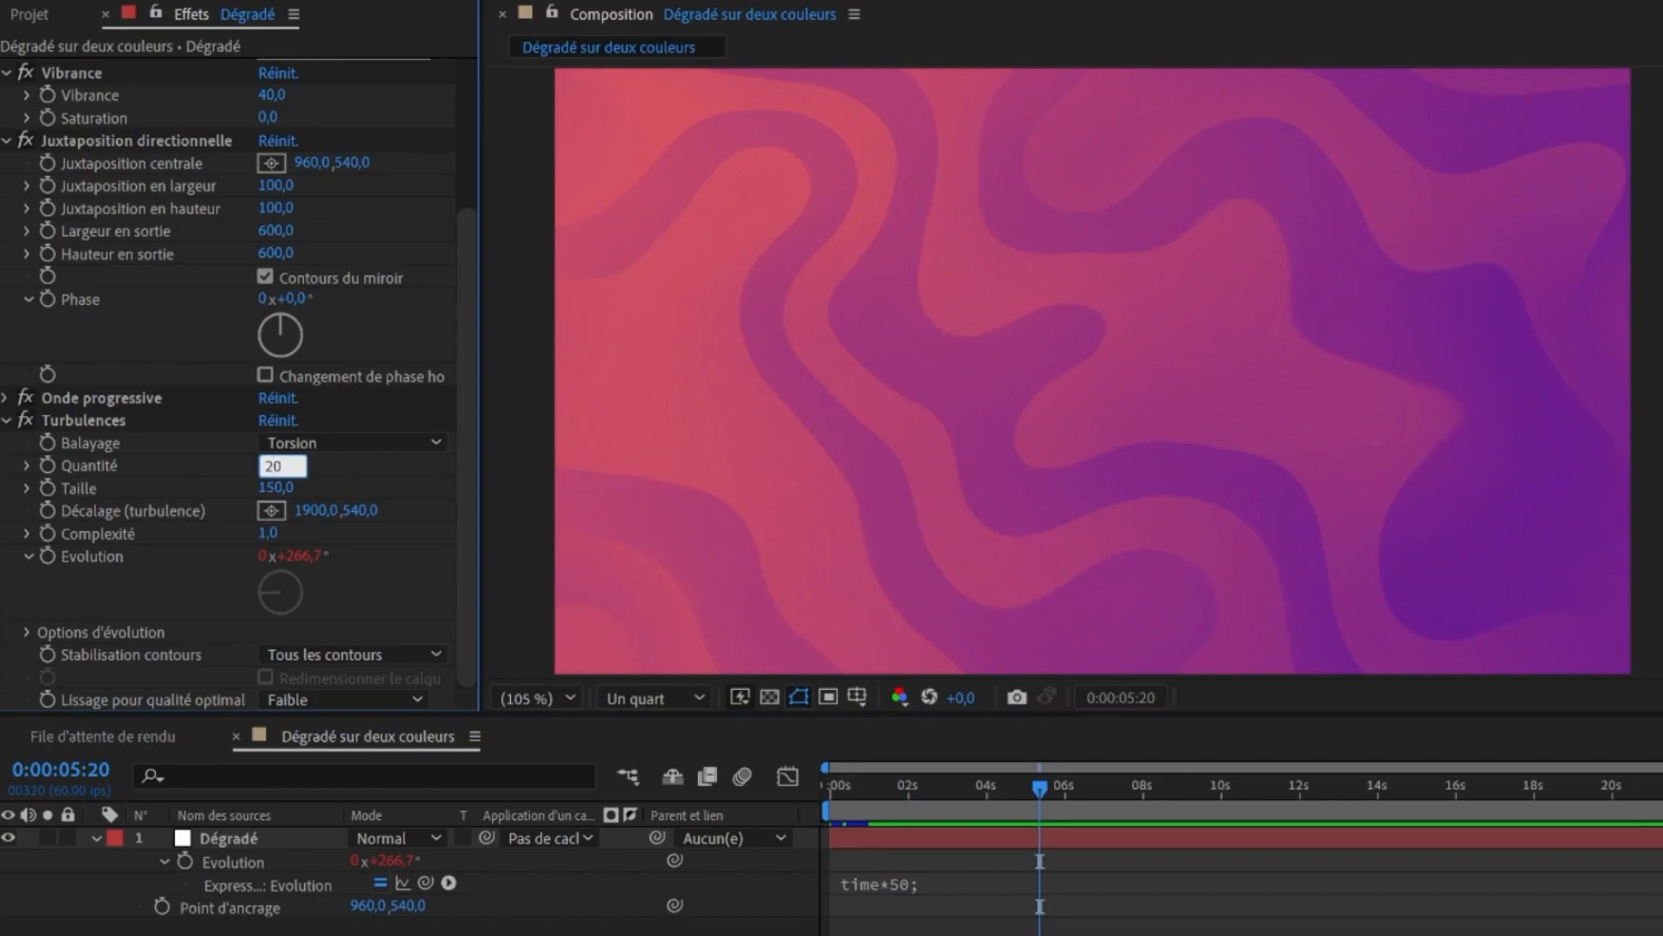
text(0)
click(274, 488)
text(250)
key(Return)
click(976, 795)
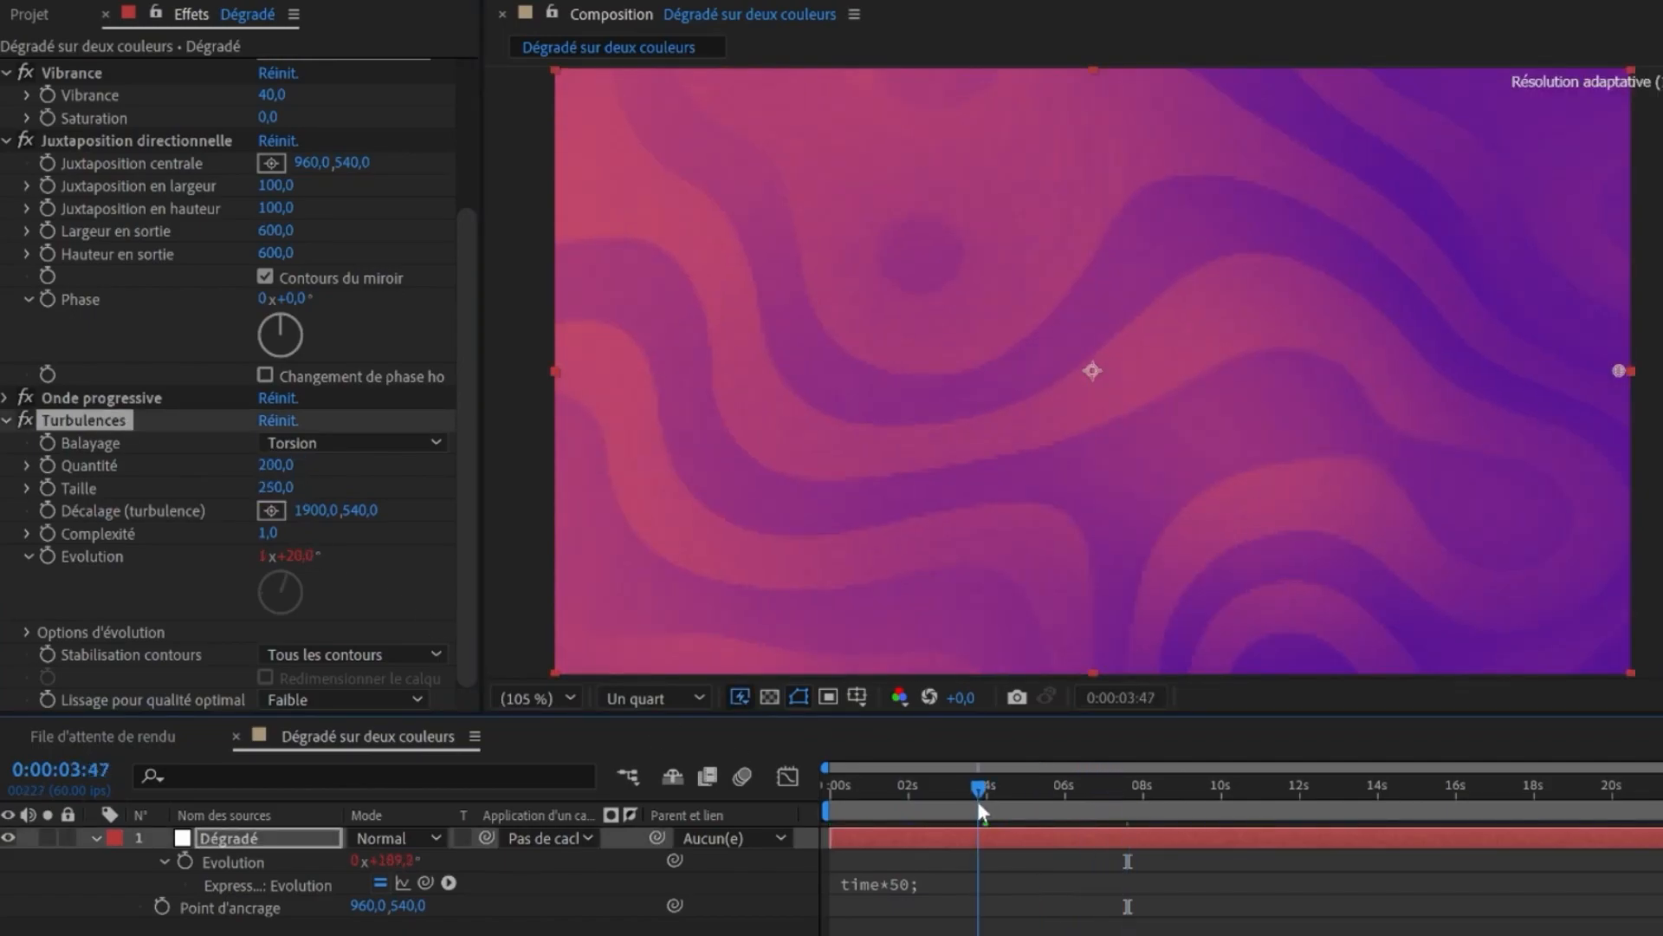
key(space)
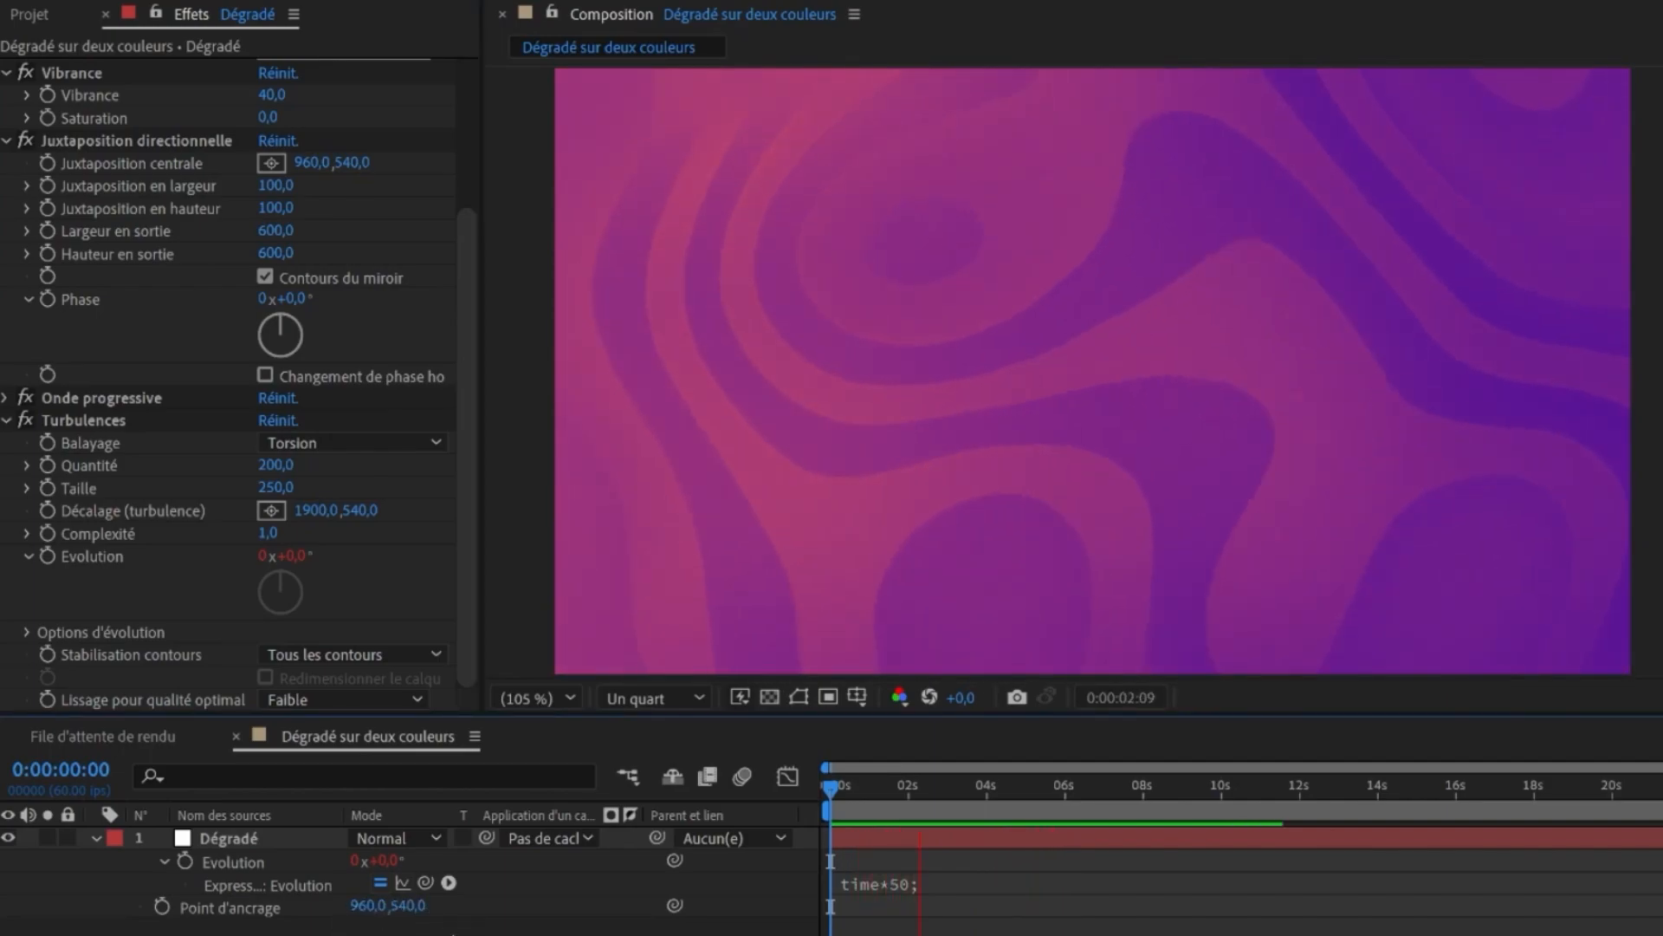
key(space)
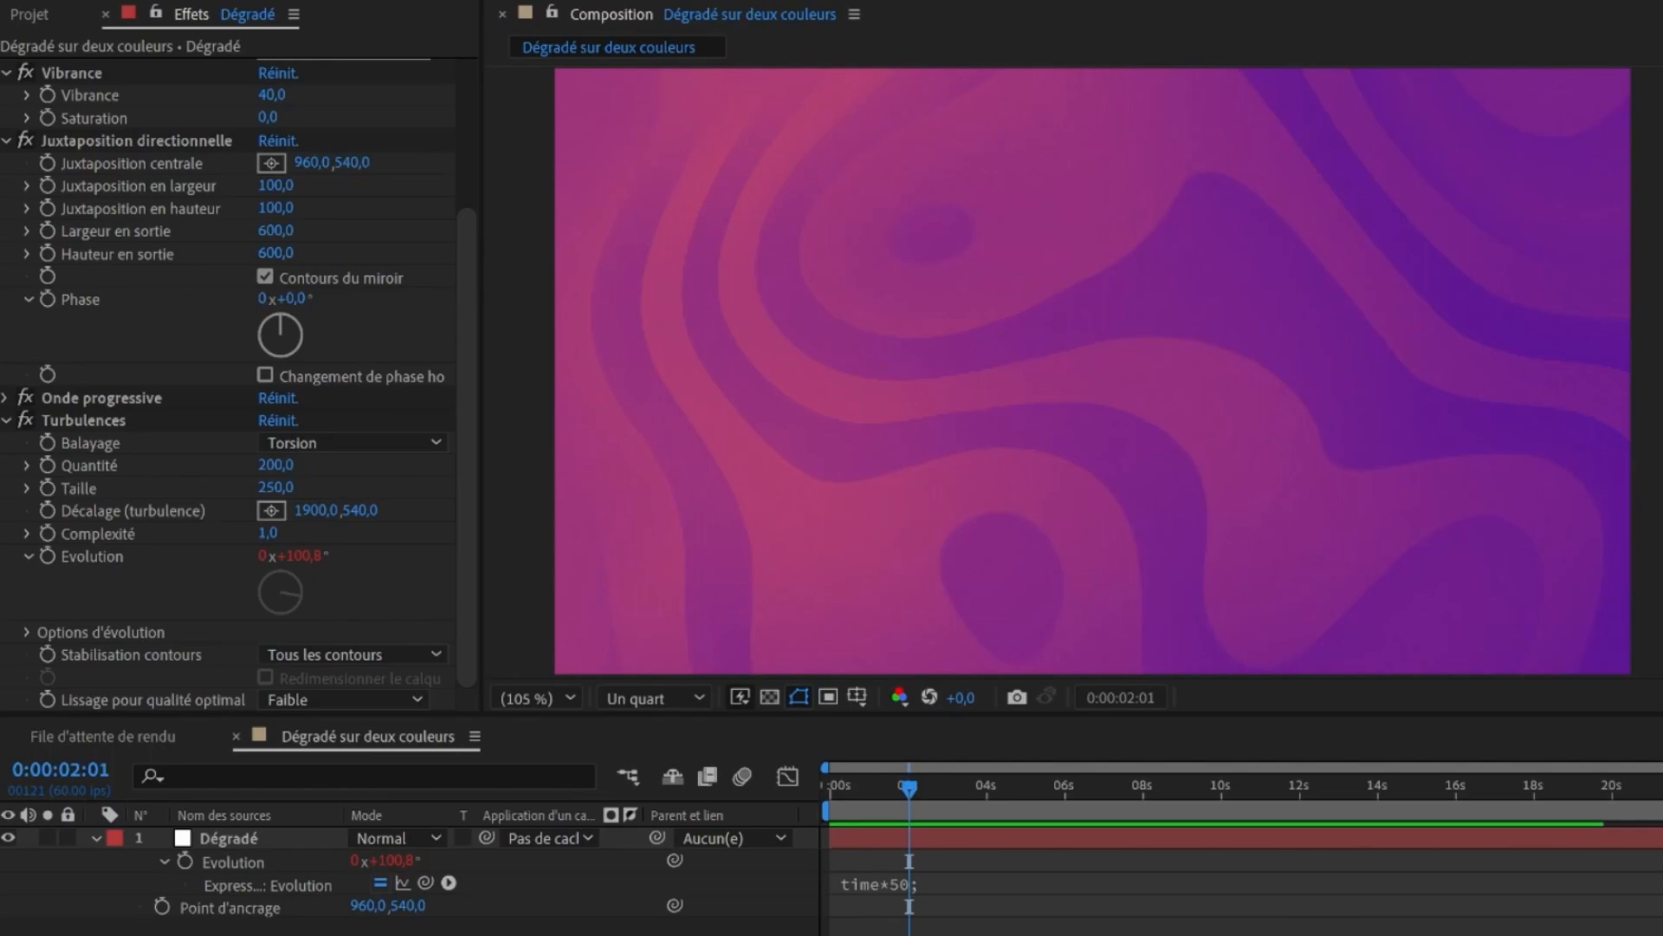
- Search the effects for warping and apply Warping avec maillage to the gradient layer, collapsing the other effects
click(1504, 116)
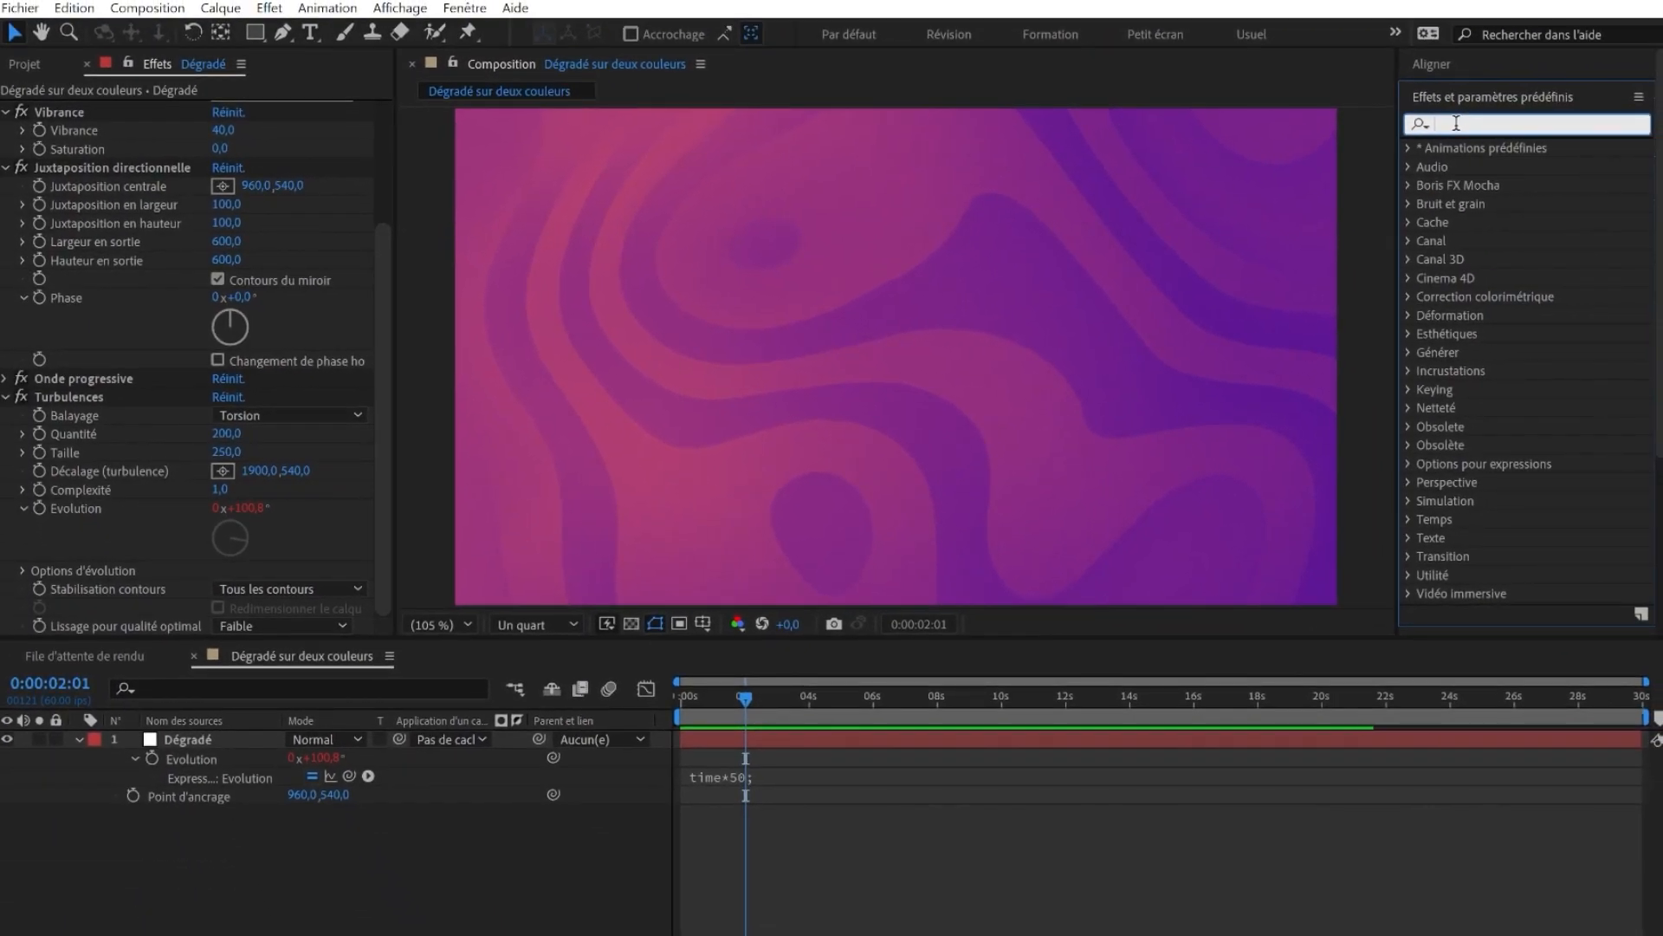
text(warping a)
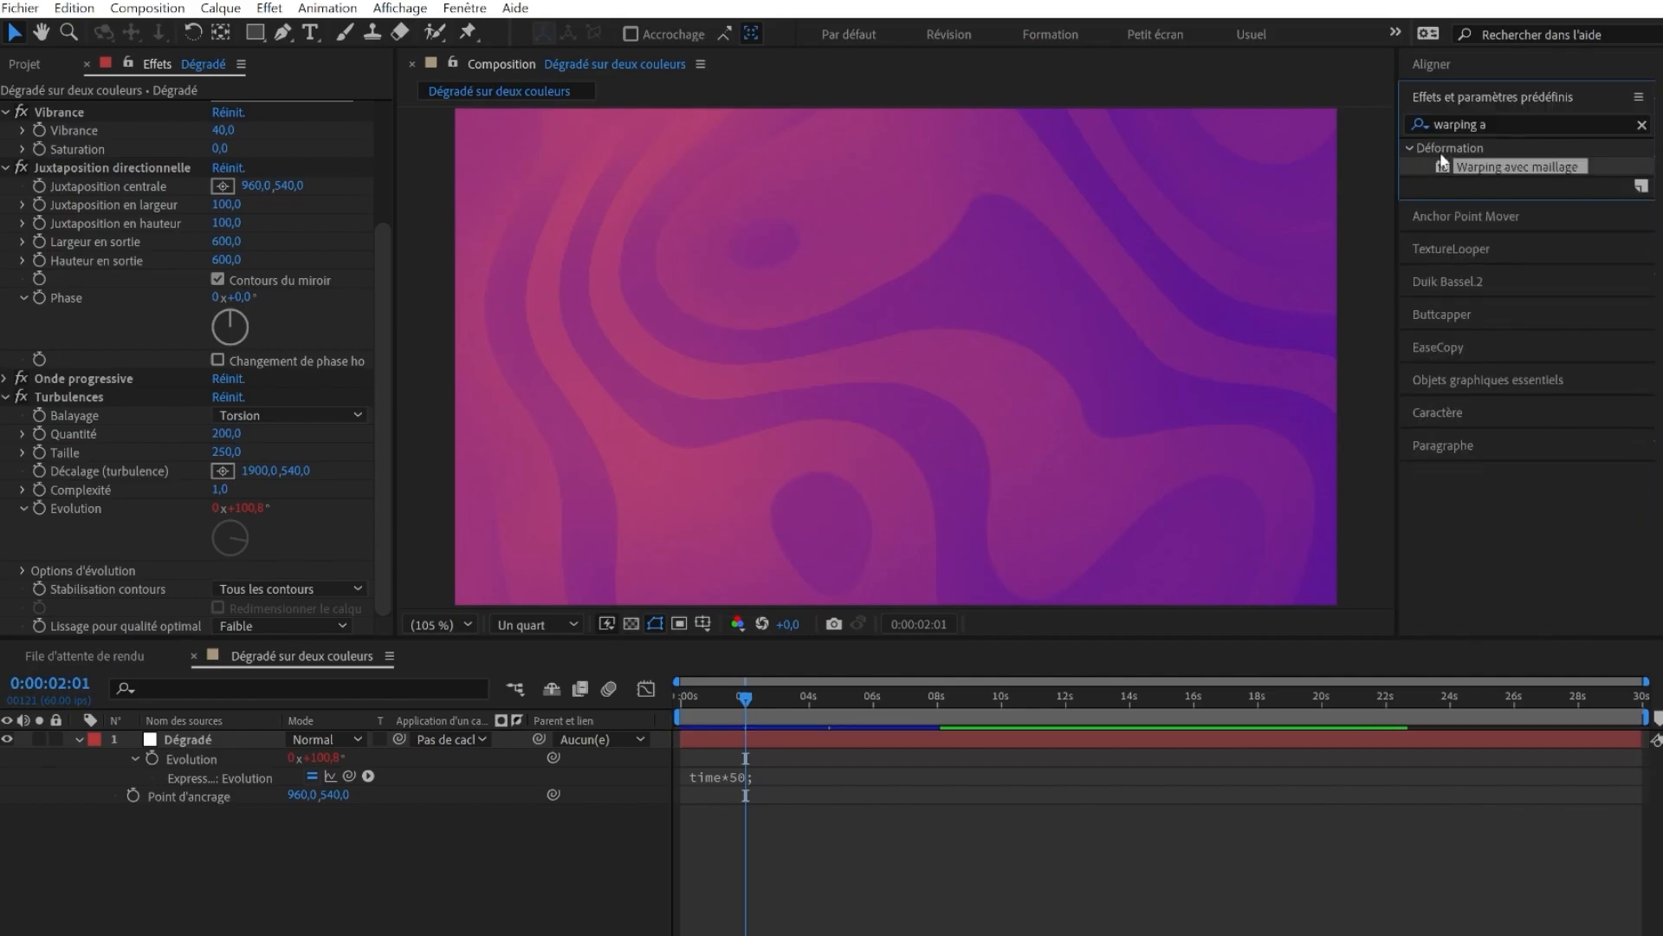
drag(1496, 171, 766, 344)
click(23, 275)
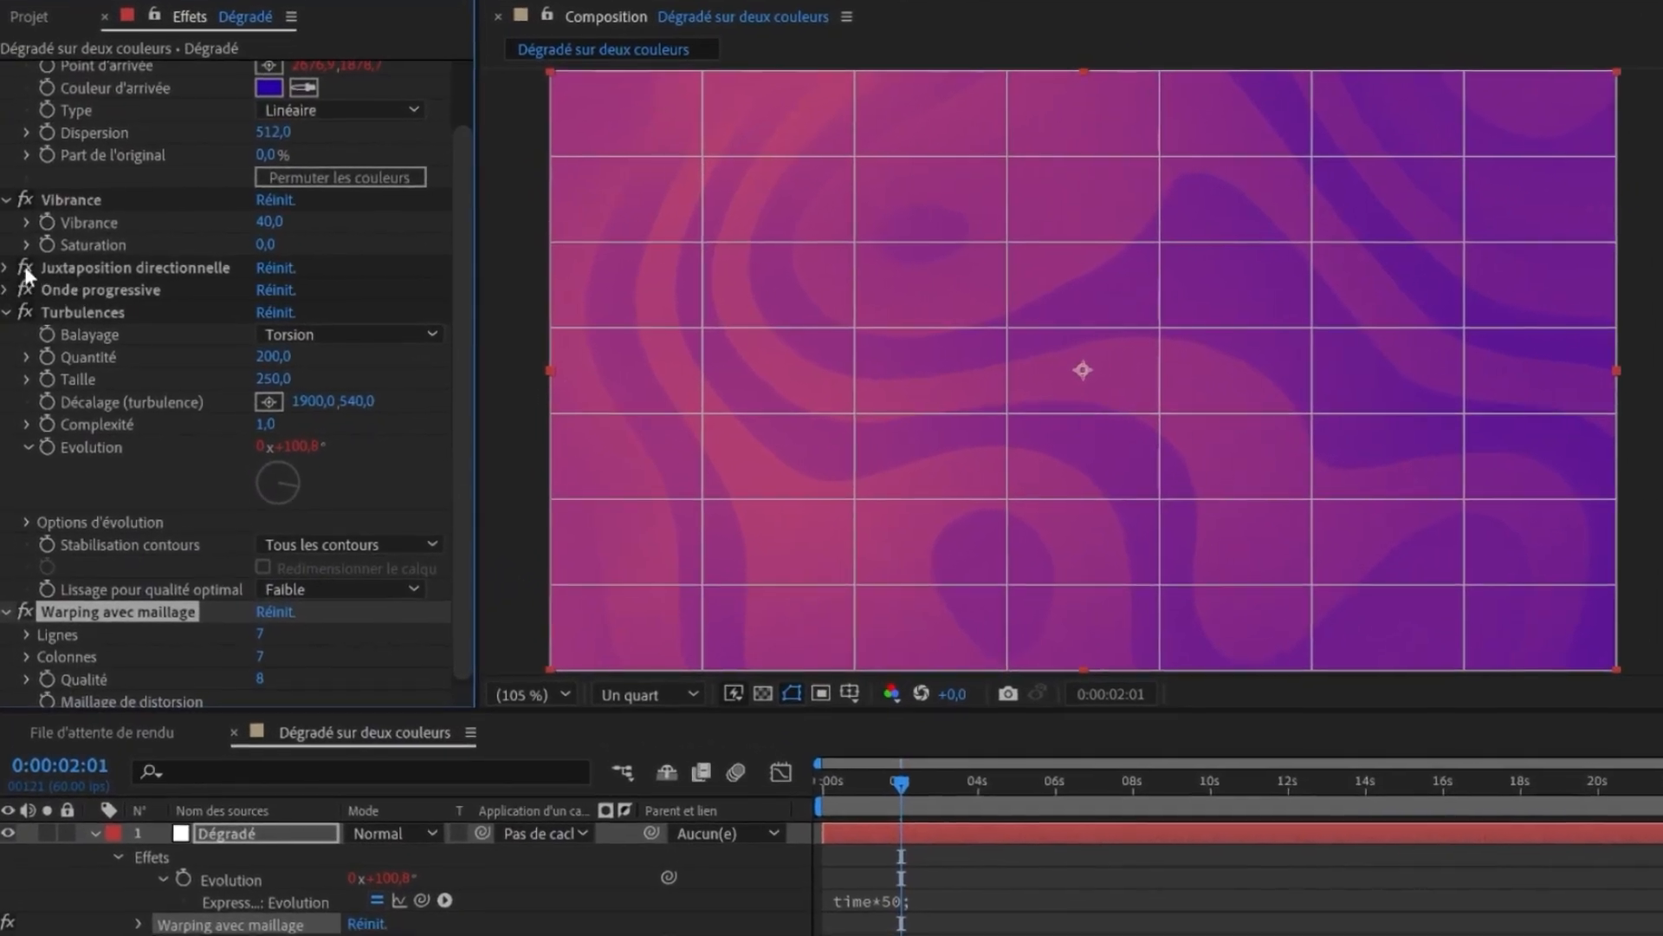
click(25, 291)
click(25, 313)
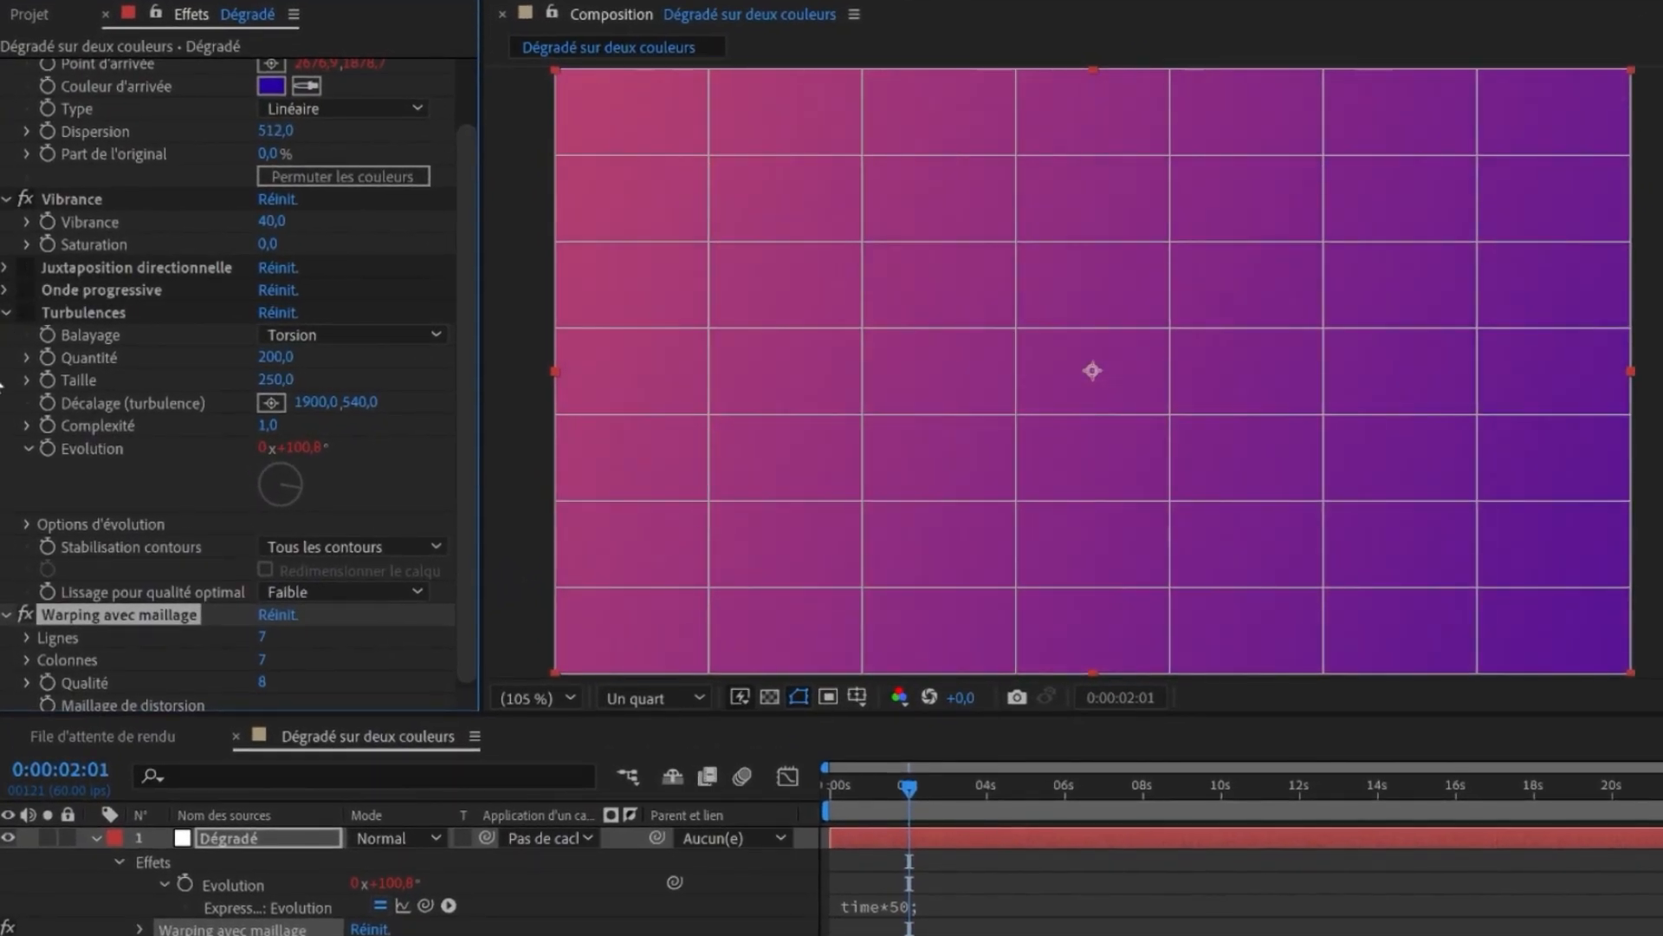
click(6, 313)
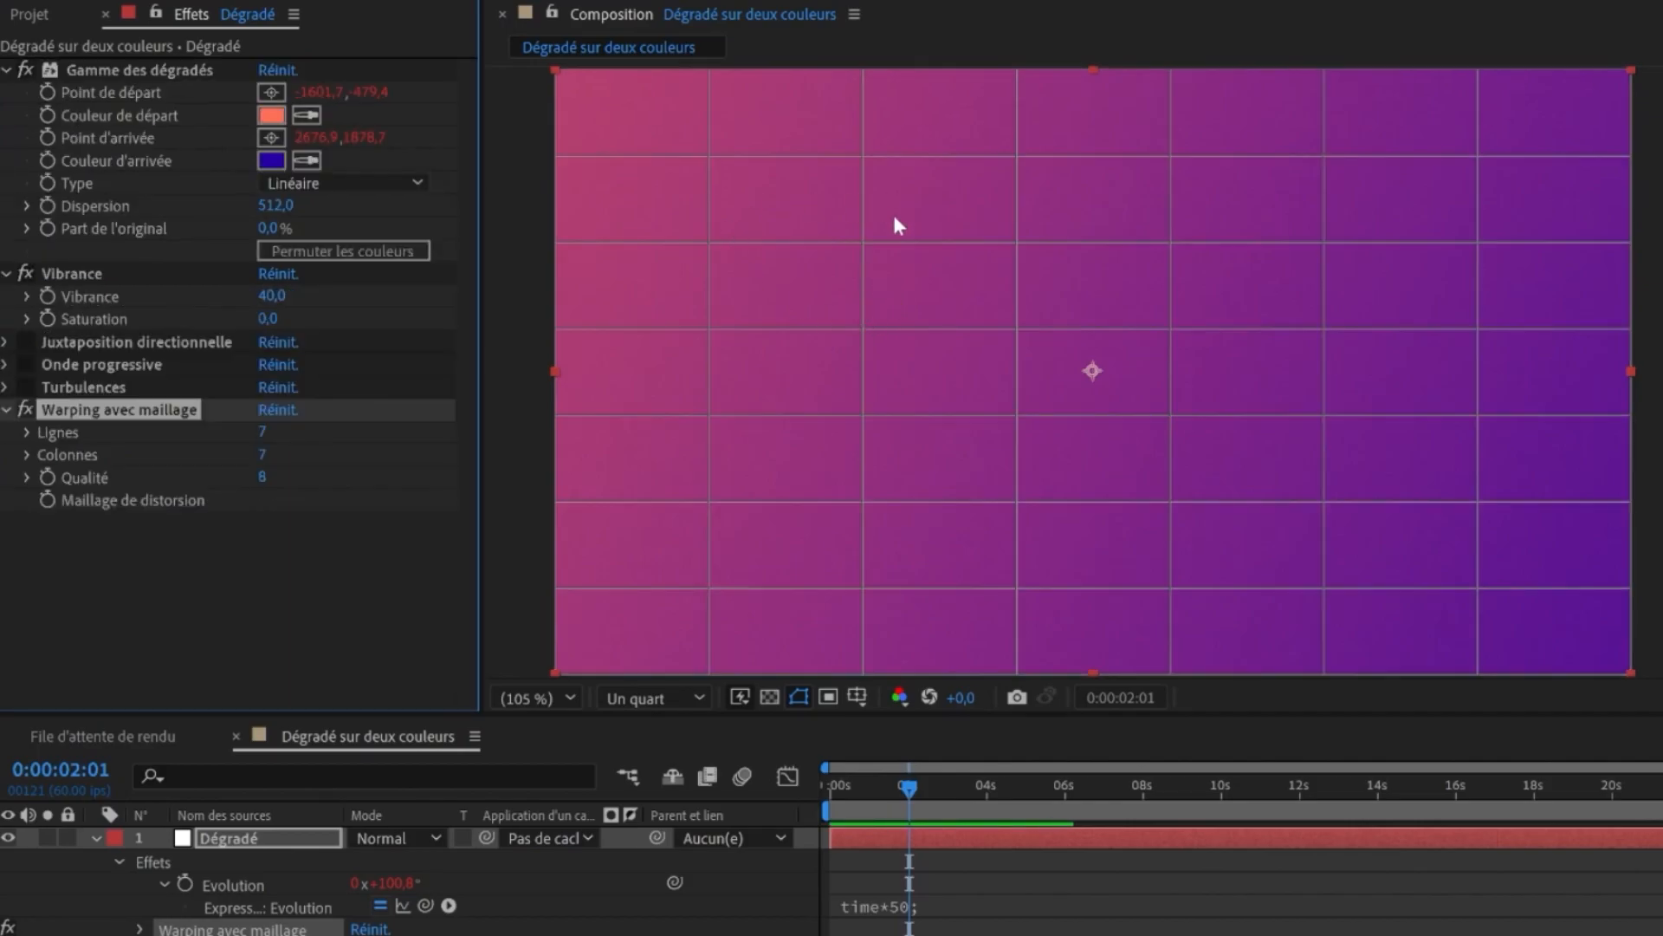
drag(269, 431, 320, 452)
key(ctrl+z)
key(ctrl+z)
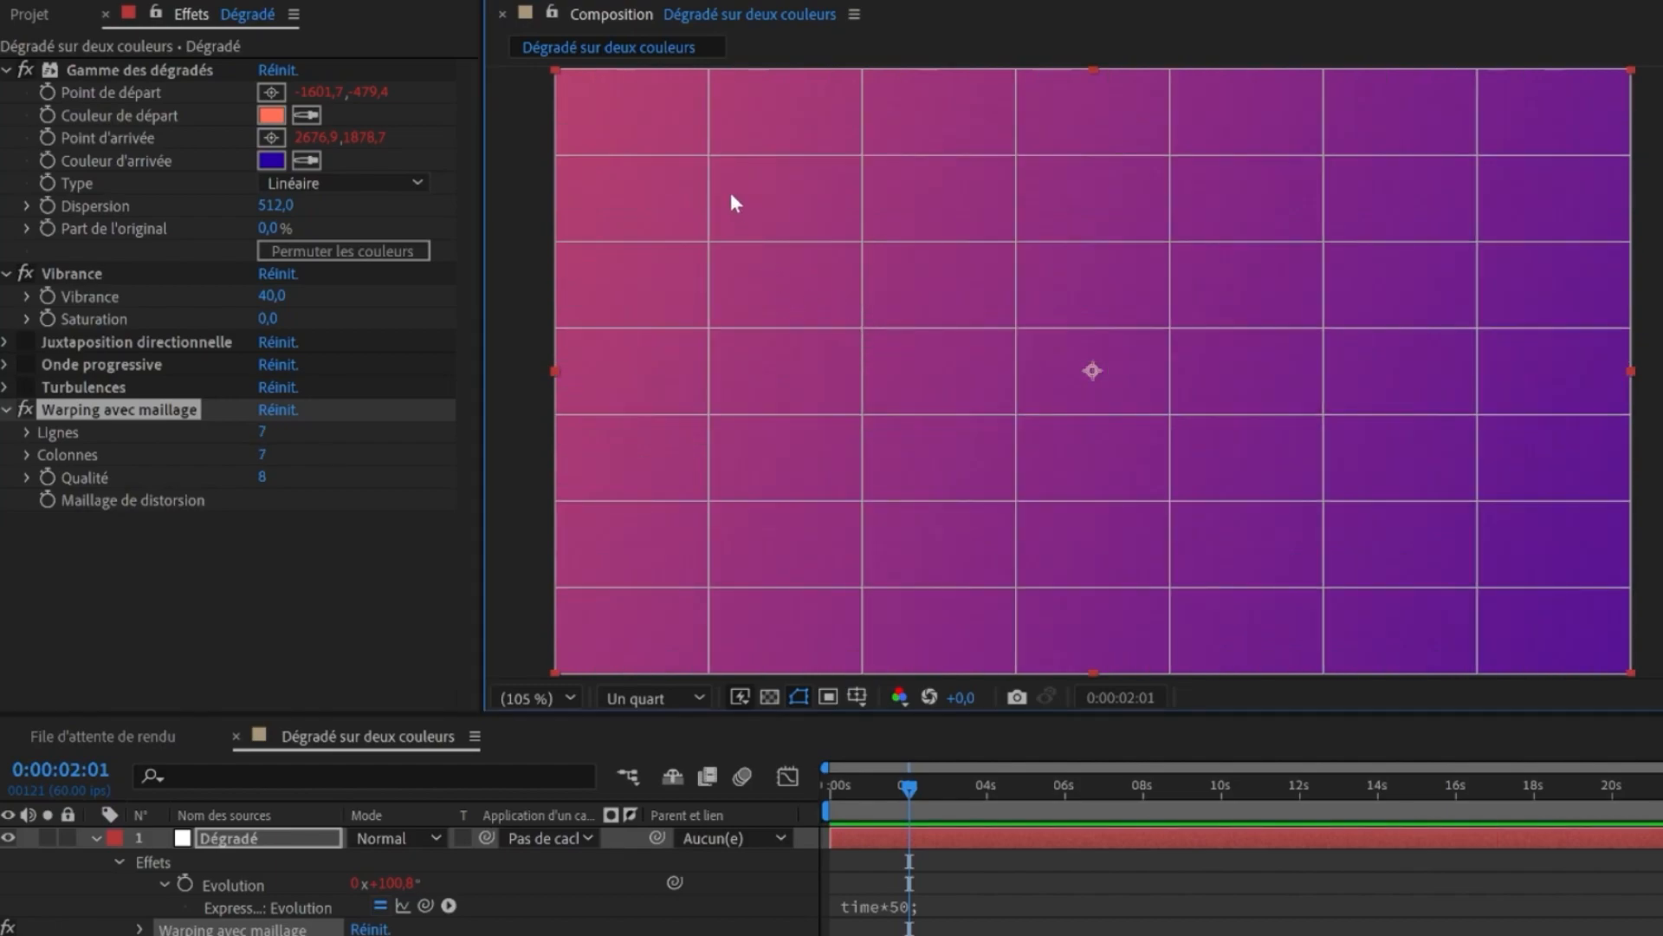
drag(709, 154, 864, 236)
key(ctrl+z)
key(ctrl+z)
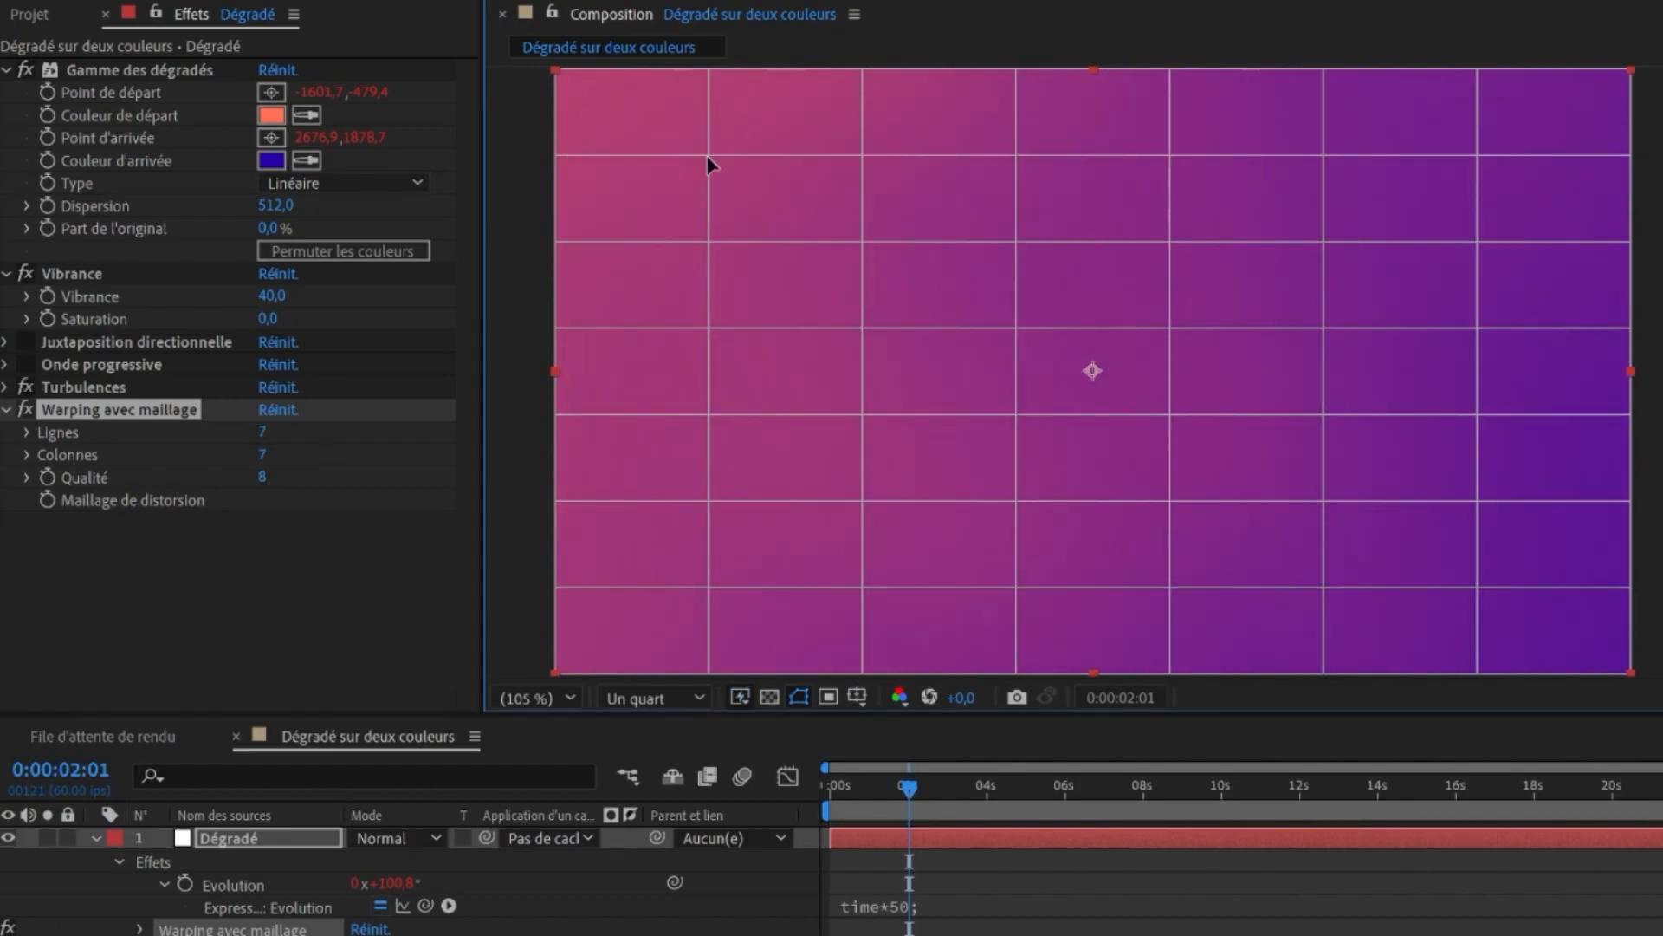
- Warp the distortion mesh by dragging its interior vertices into irregular curved positions
drag(707, 154, 612, 101)
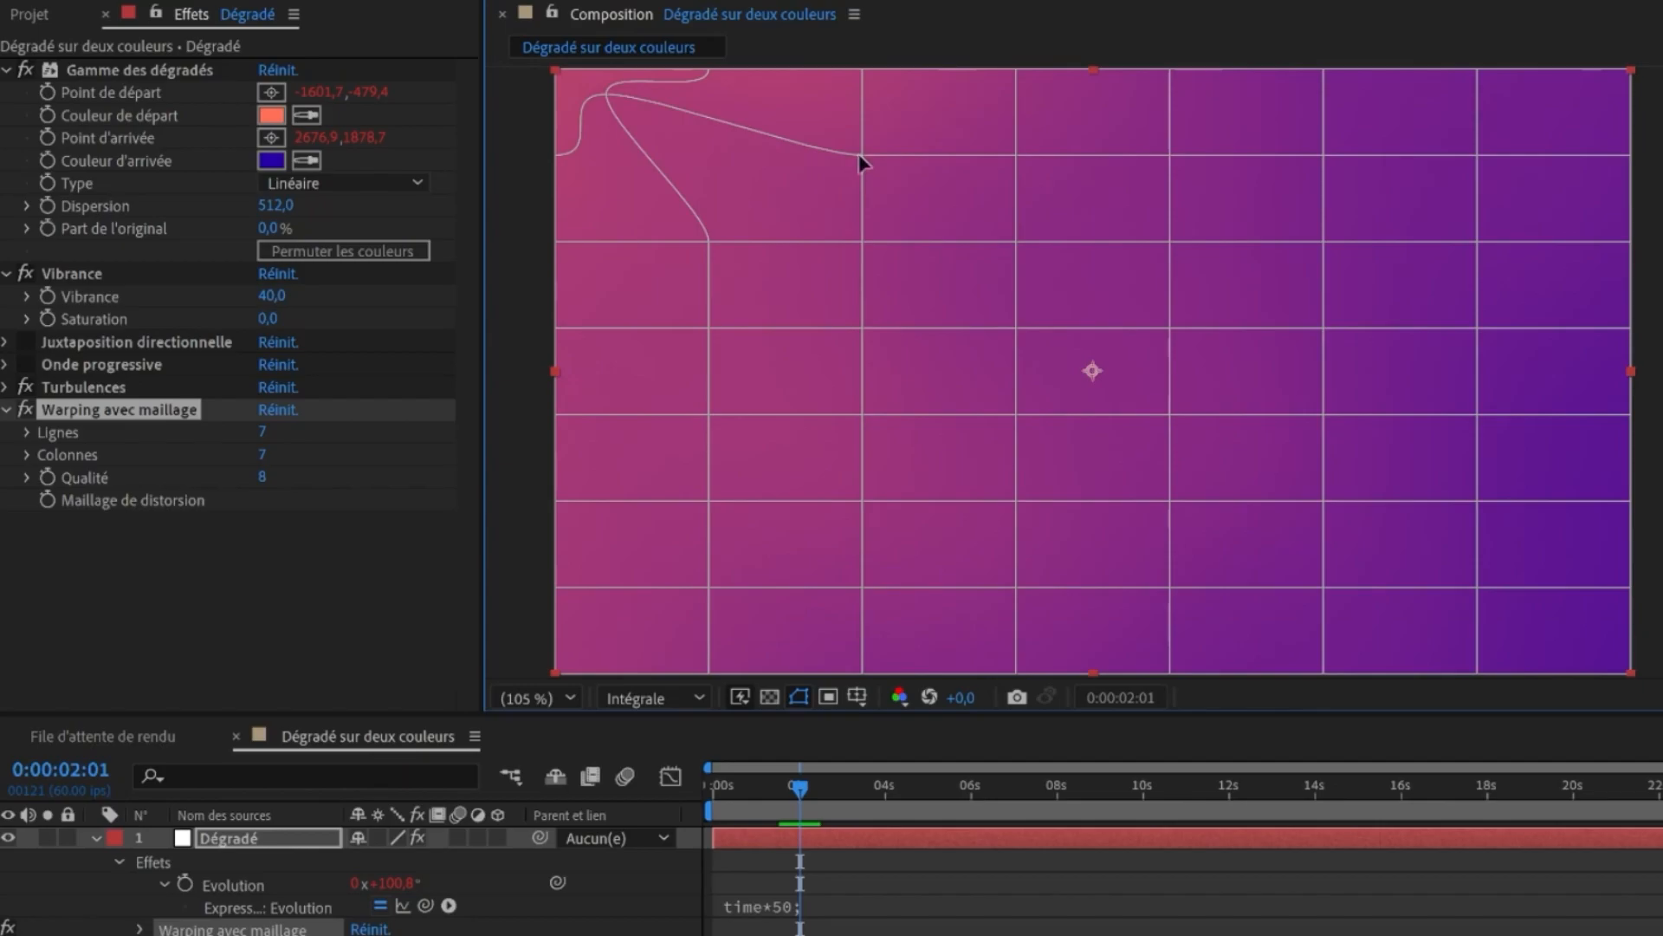
drag(862, 155, 977, 222)
drag(1016, 155, 1124, 107)
drag(1169, 155, 1272, 207)
drag(1323, 155, 1431, 84)
drag(1477, 155, 1569, 211)
drag(709, 241, 621, 281)
drag(708, 327, 809, 365)
drag(862, 241, 734, 185)
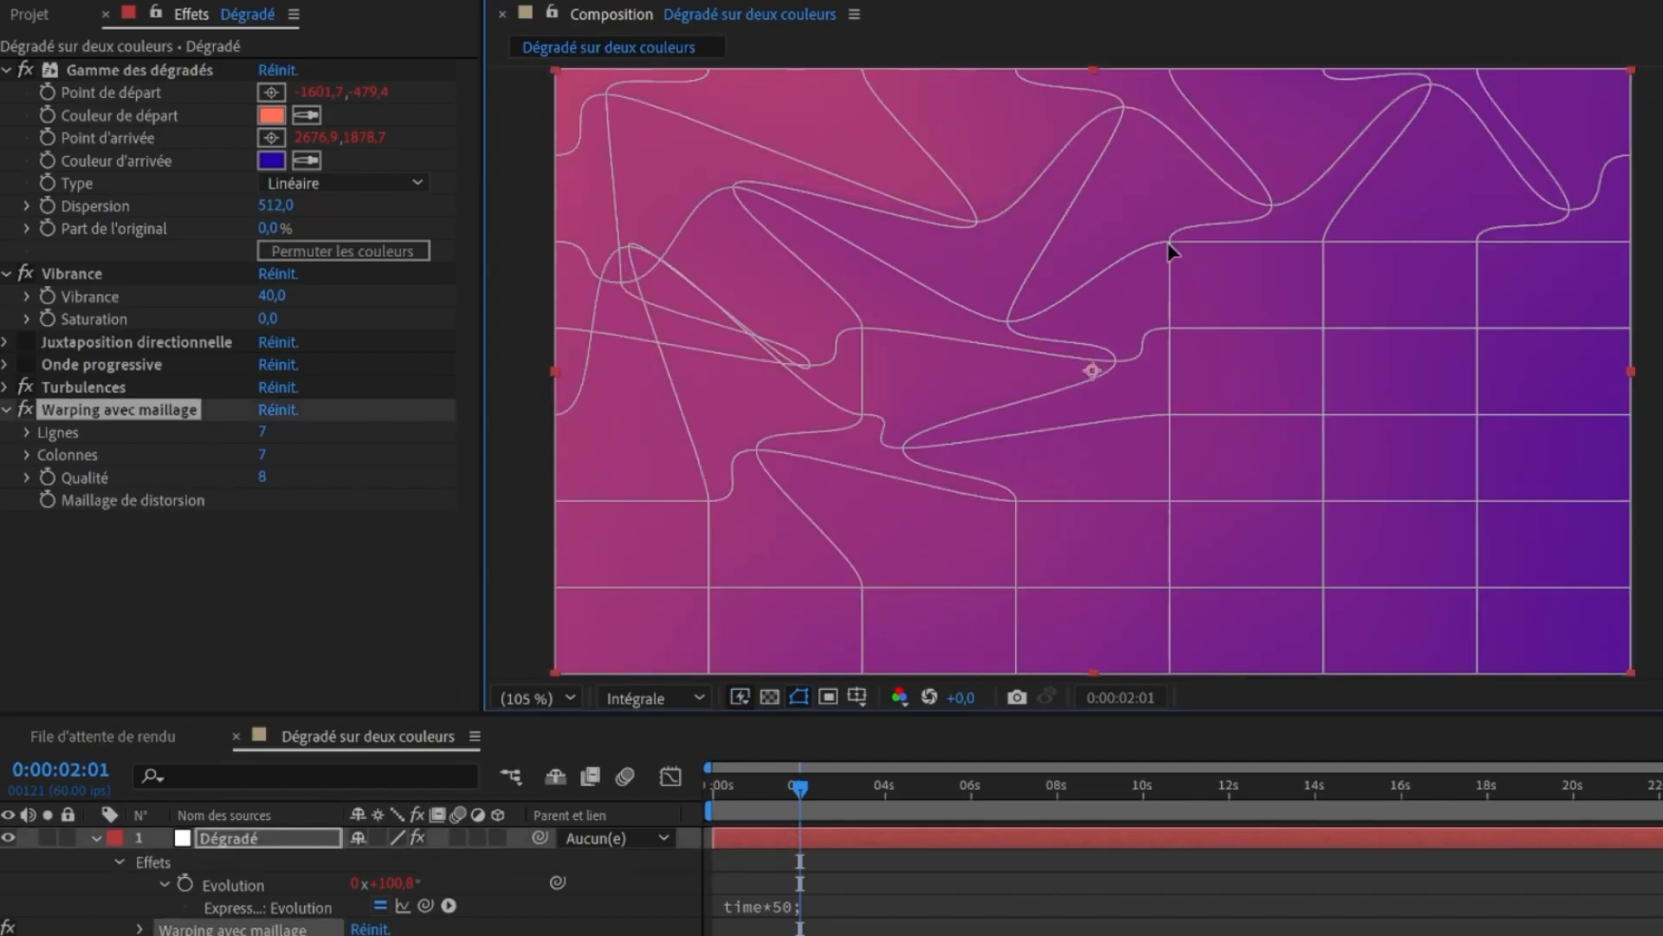
drag(709, 500, 728, 482)
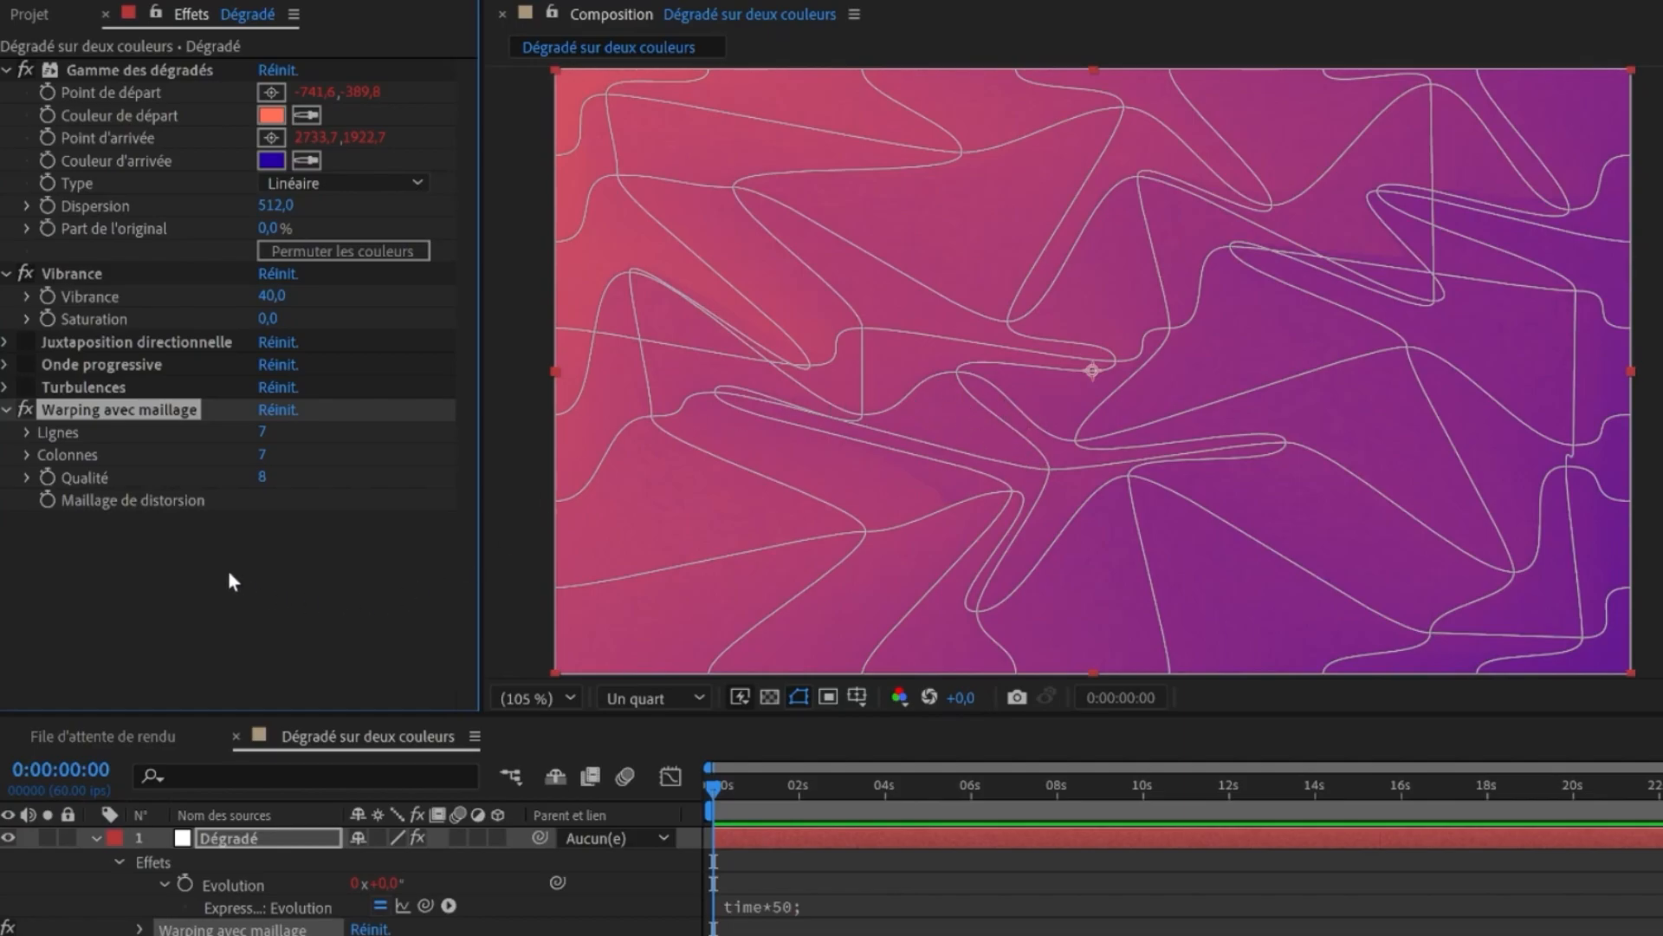
- Move Turbulences below Warping avec maillage in the effect stack and preview the animation
click(435, 569)
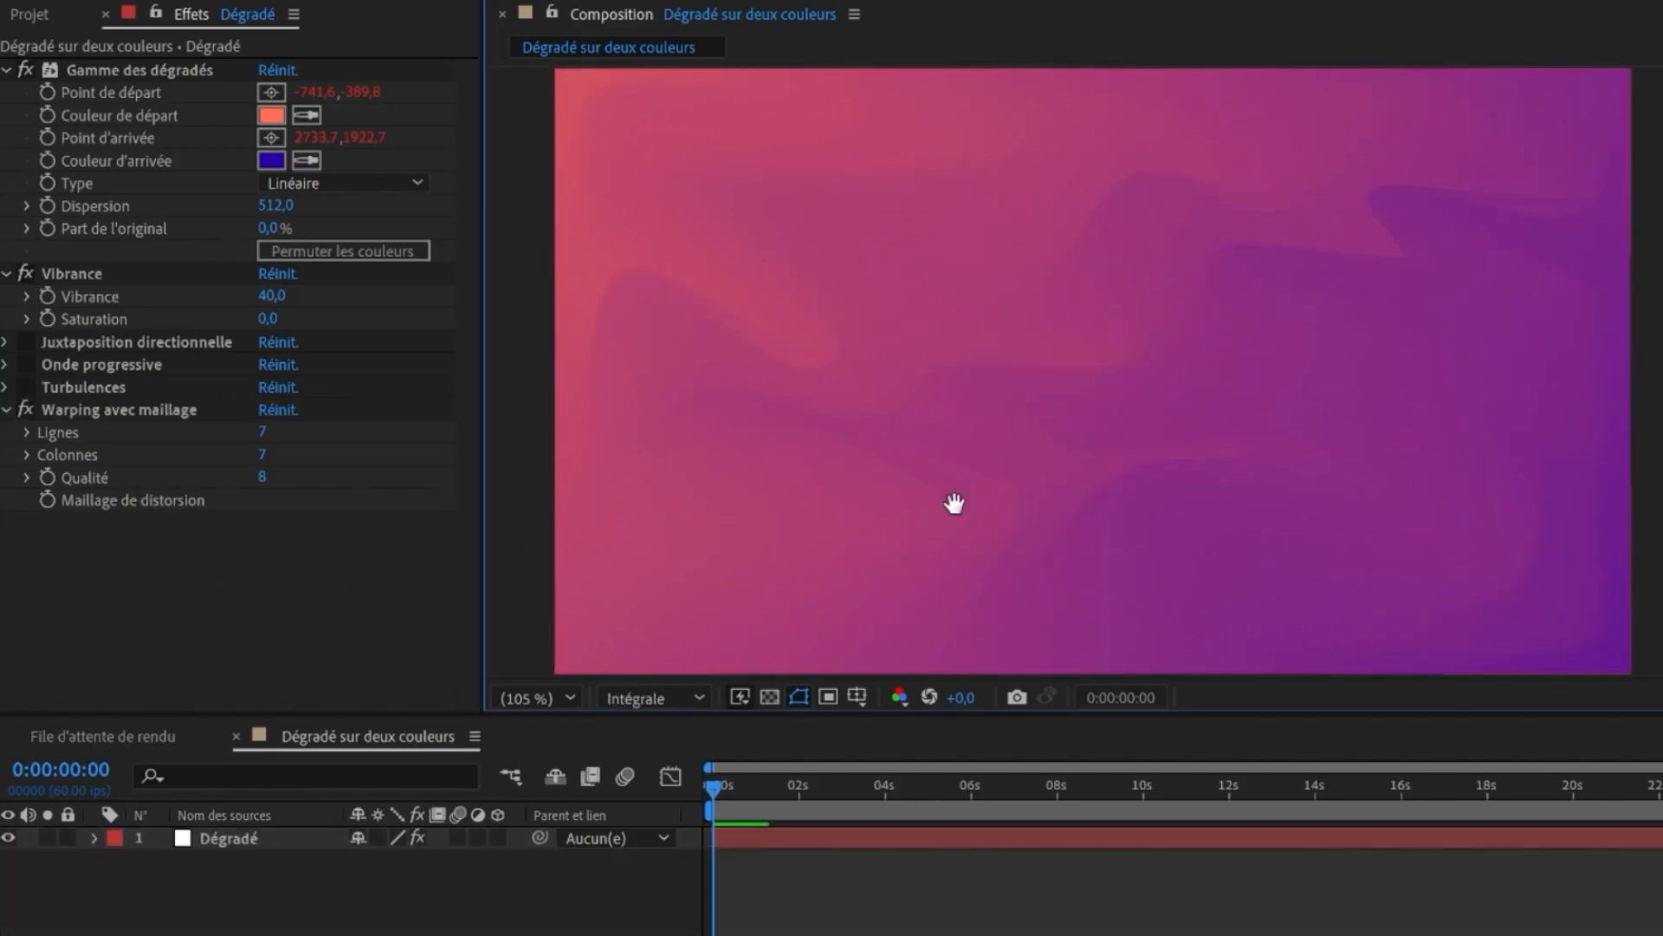
click(119, 409)
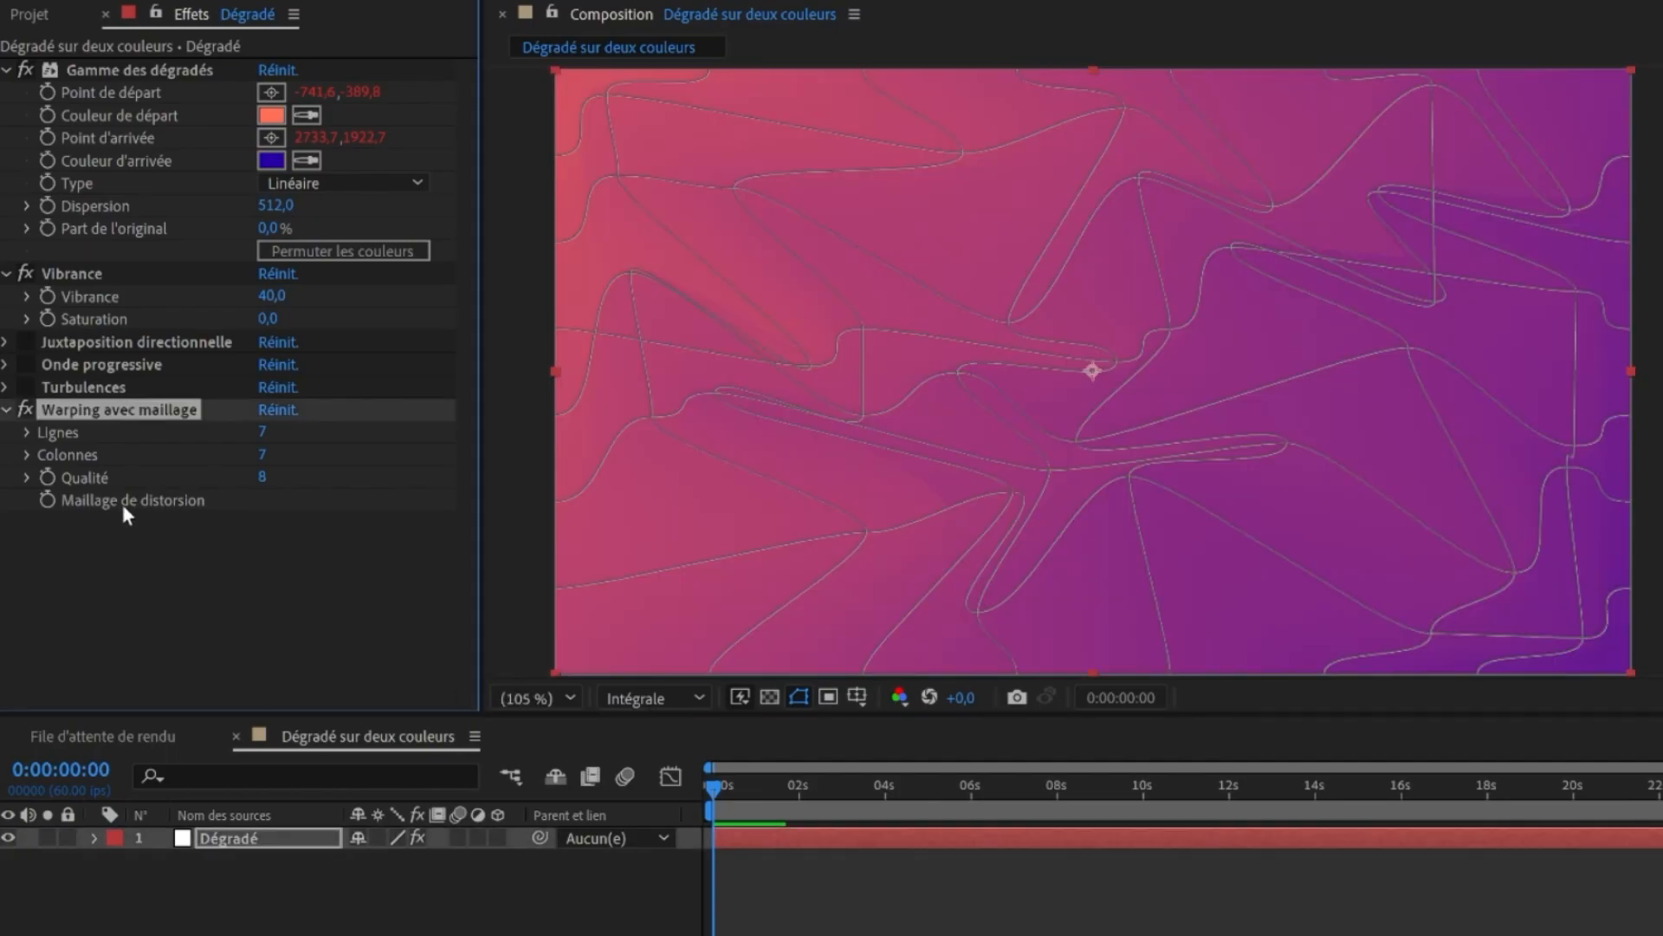
click(233, 556)
click(26, 339)
click(26, 387)
drag(78, 387, 163, 512)
key(space)
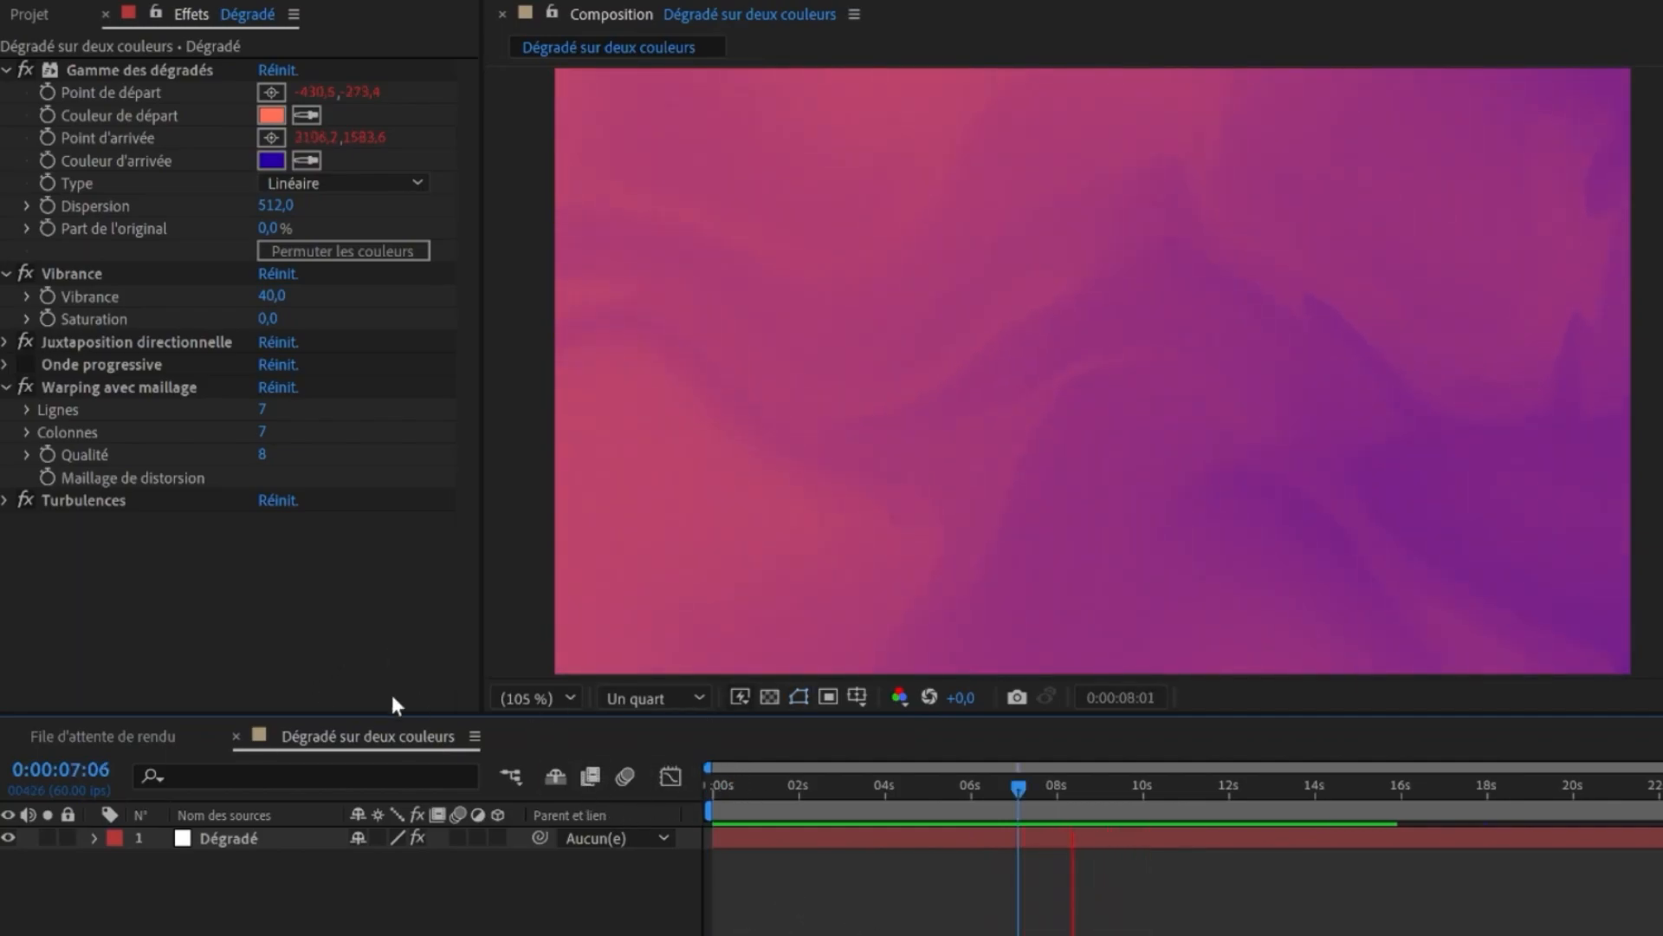
- Try a higher Vibrance value, undo it, toggle Turbulences and jump to another point in the timeline
drag(271, 295, 381, 305)
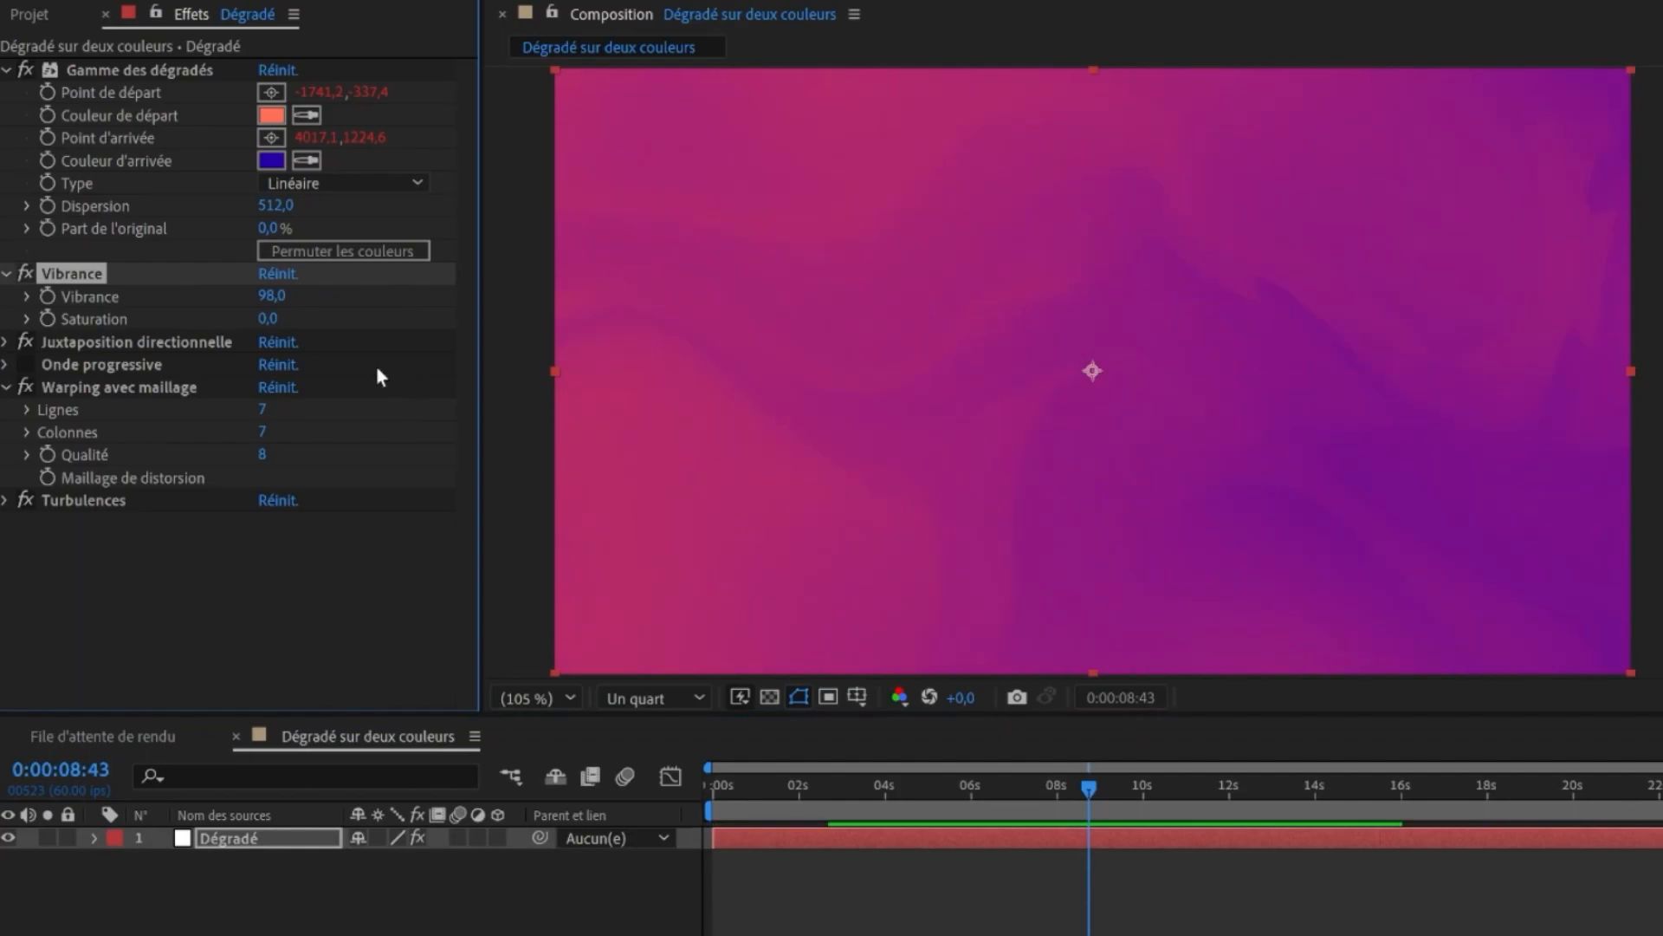
key(ctrl+z)
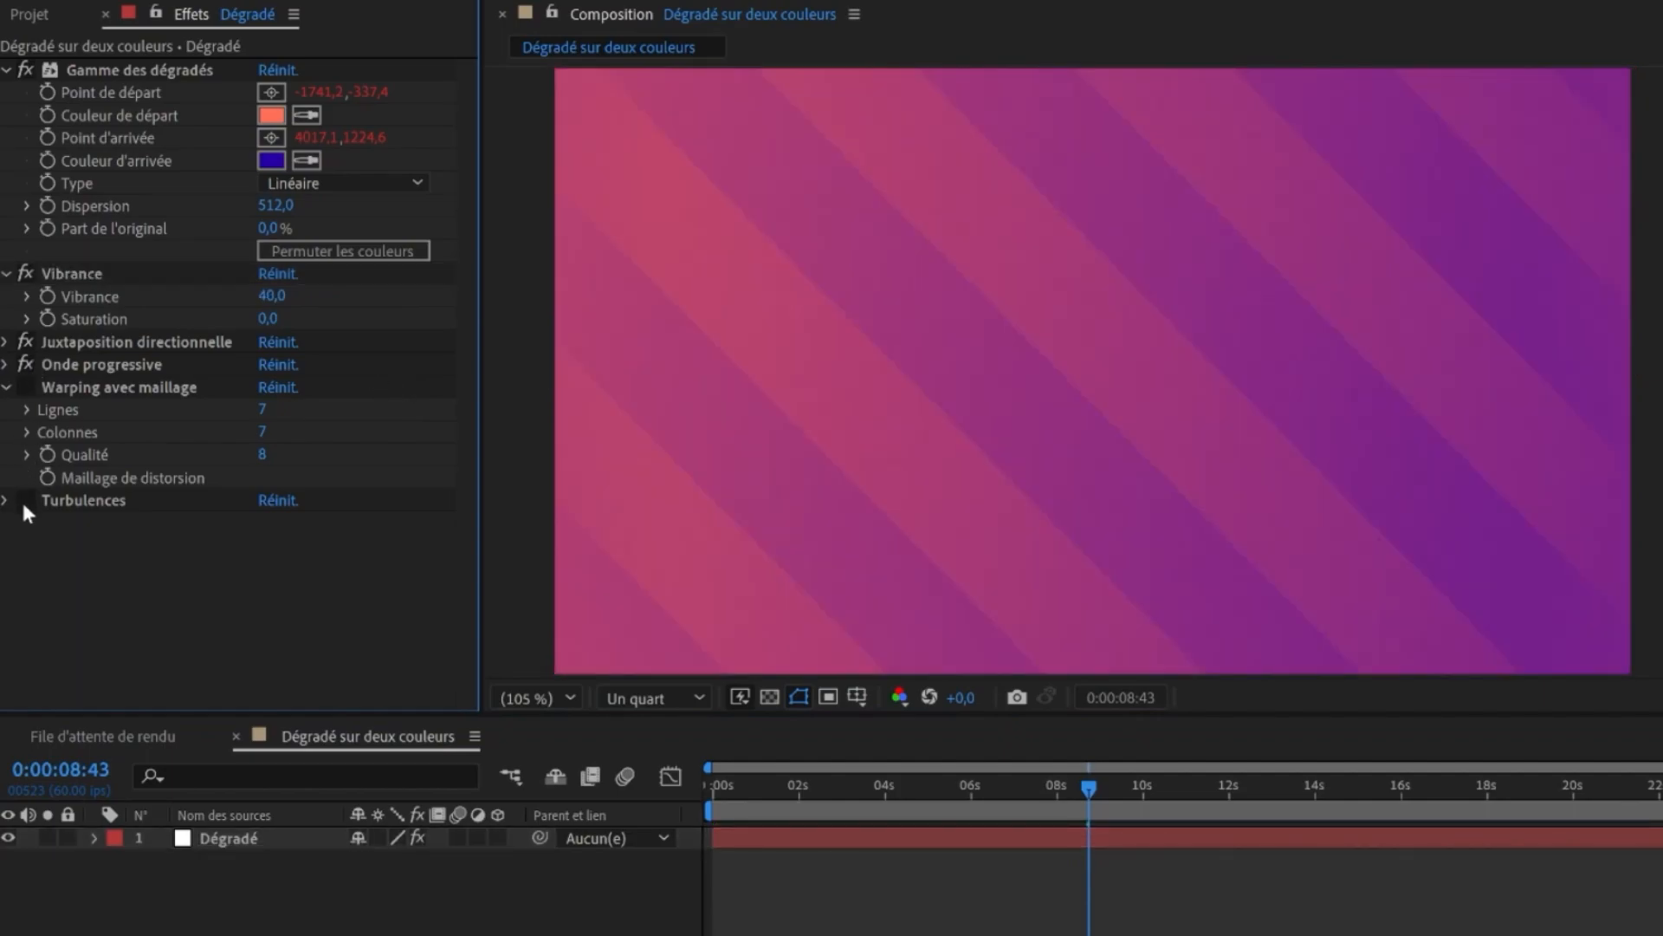
click(24, 503)
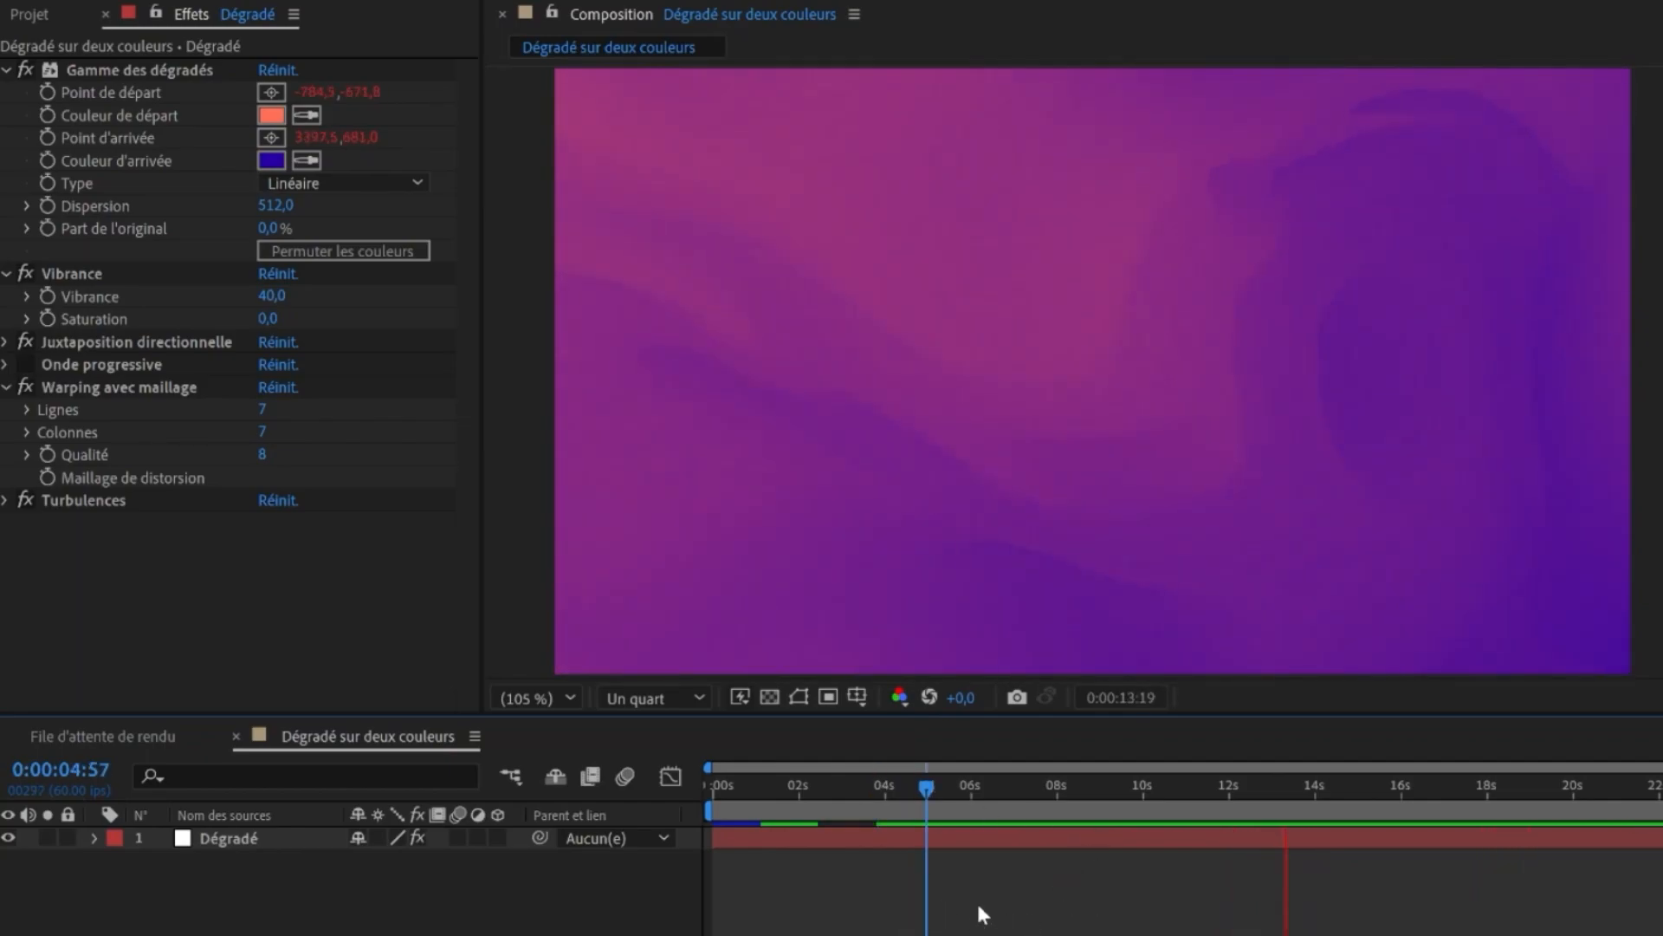
click(953, 787)
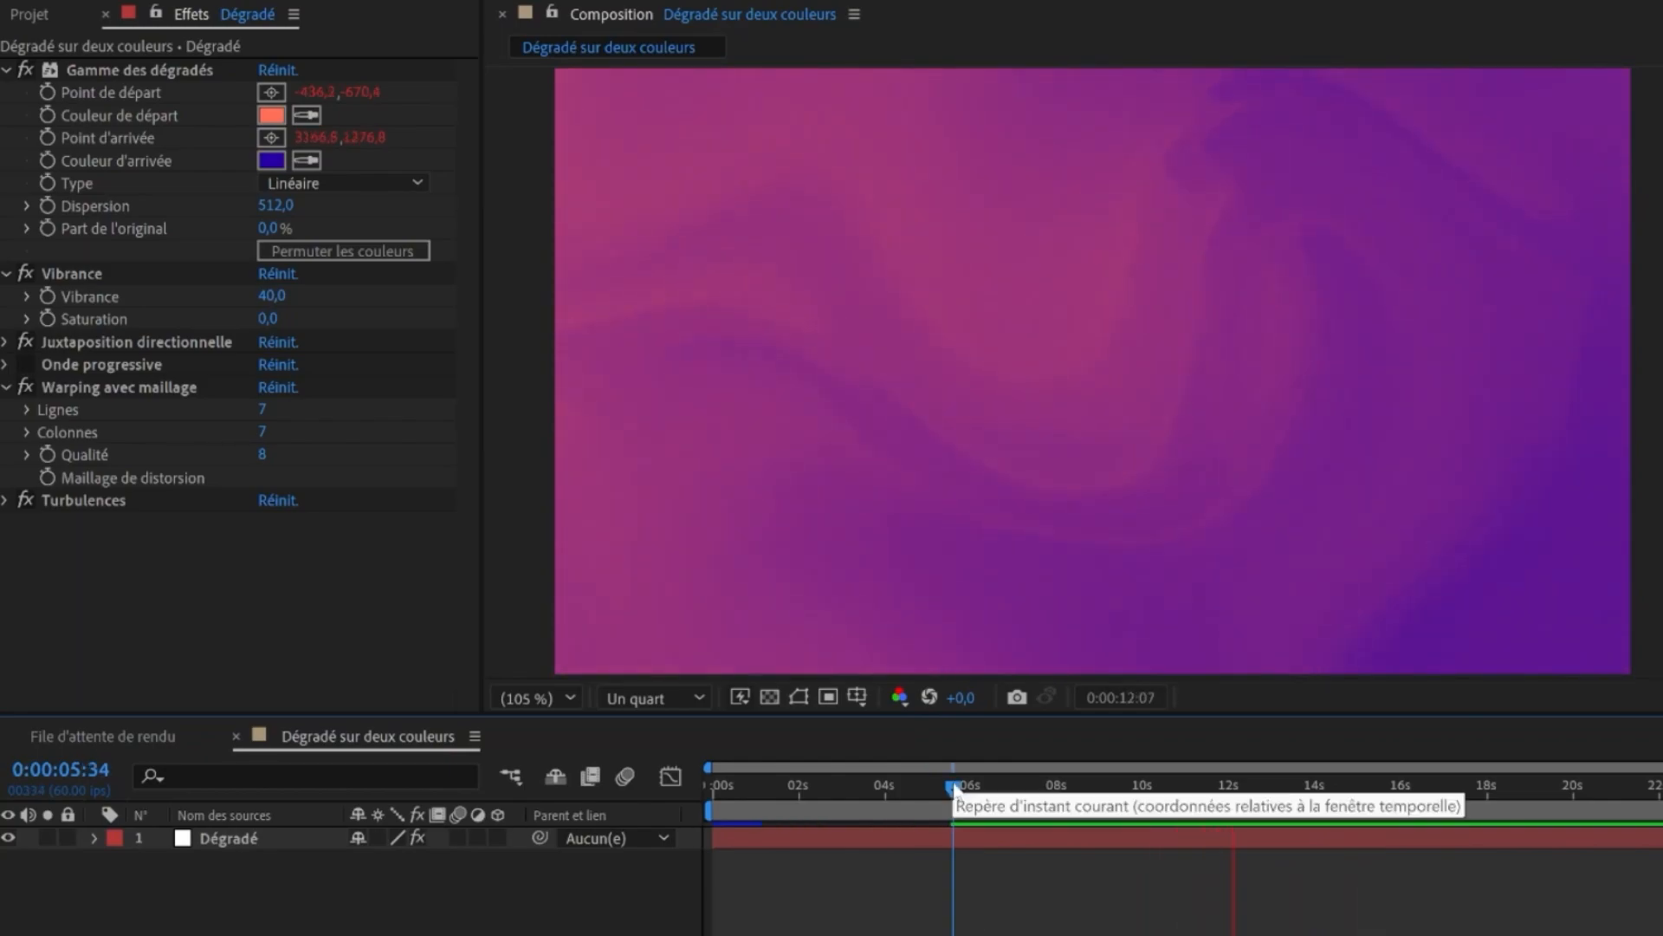
- Create a new composition named Dégradé quatre couleurs
click(39, 24)
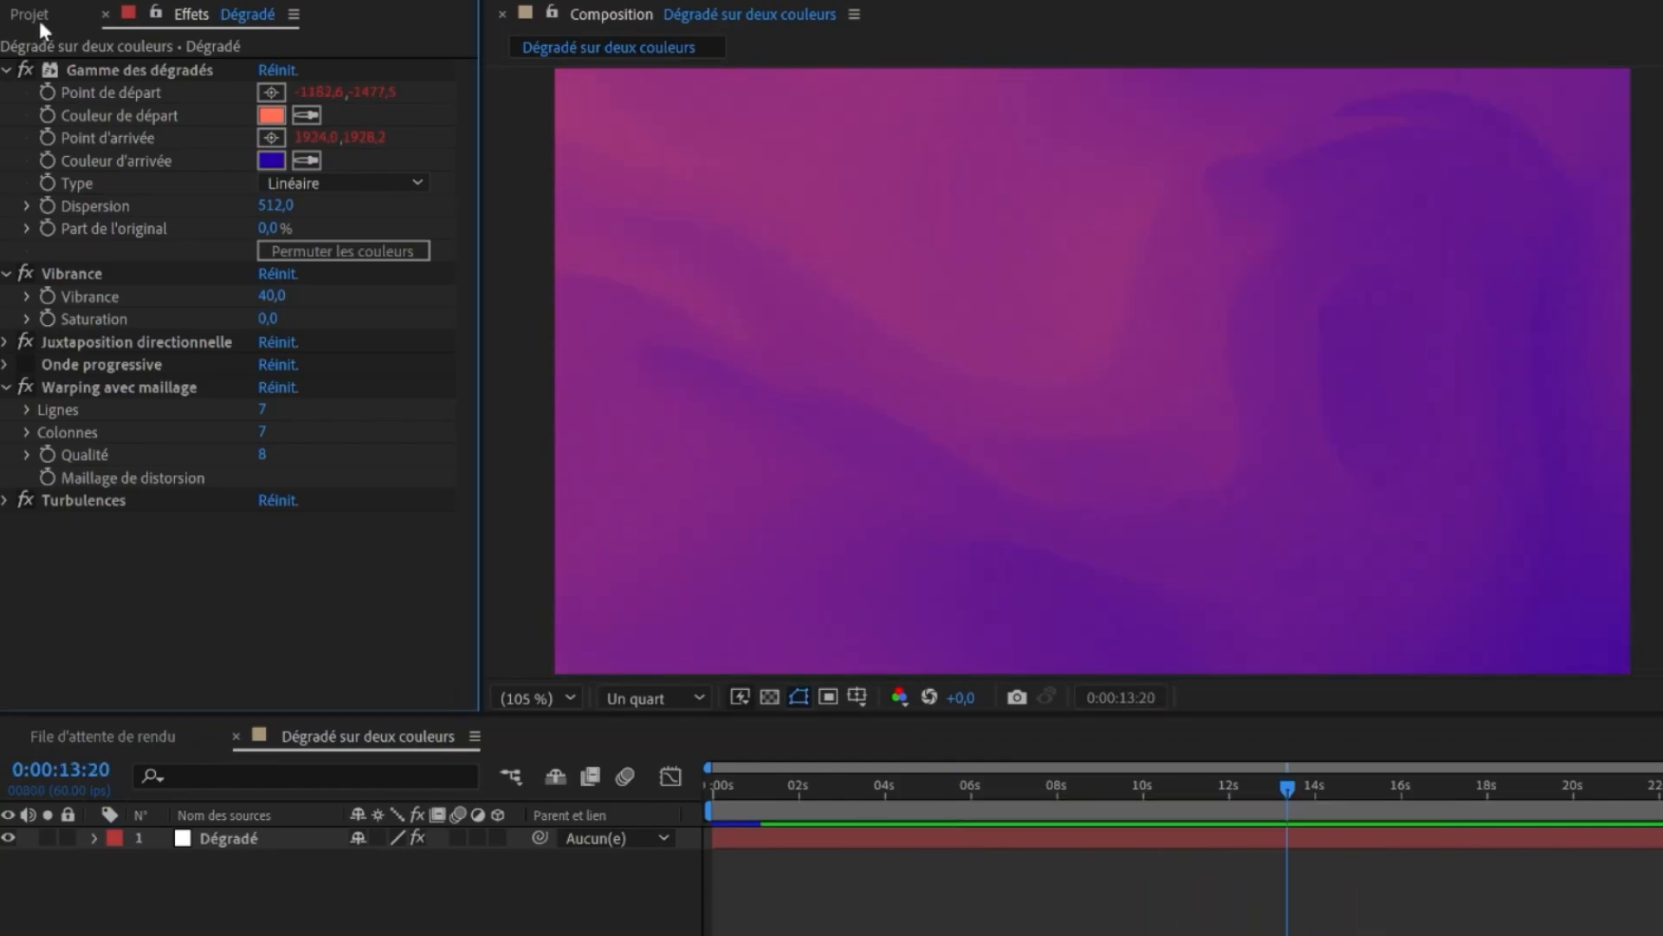
click(38, 17)
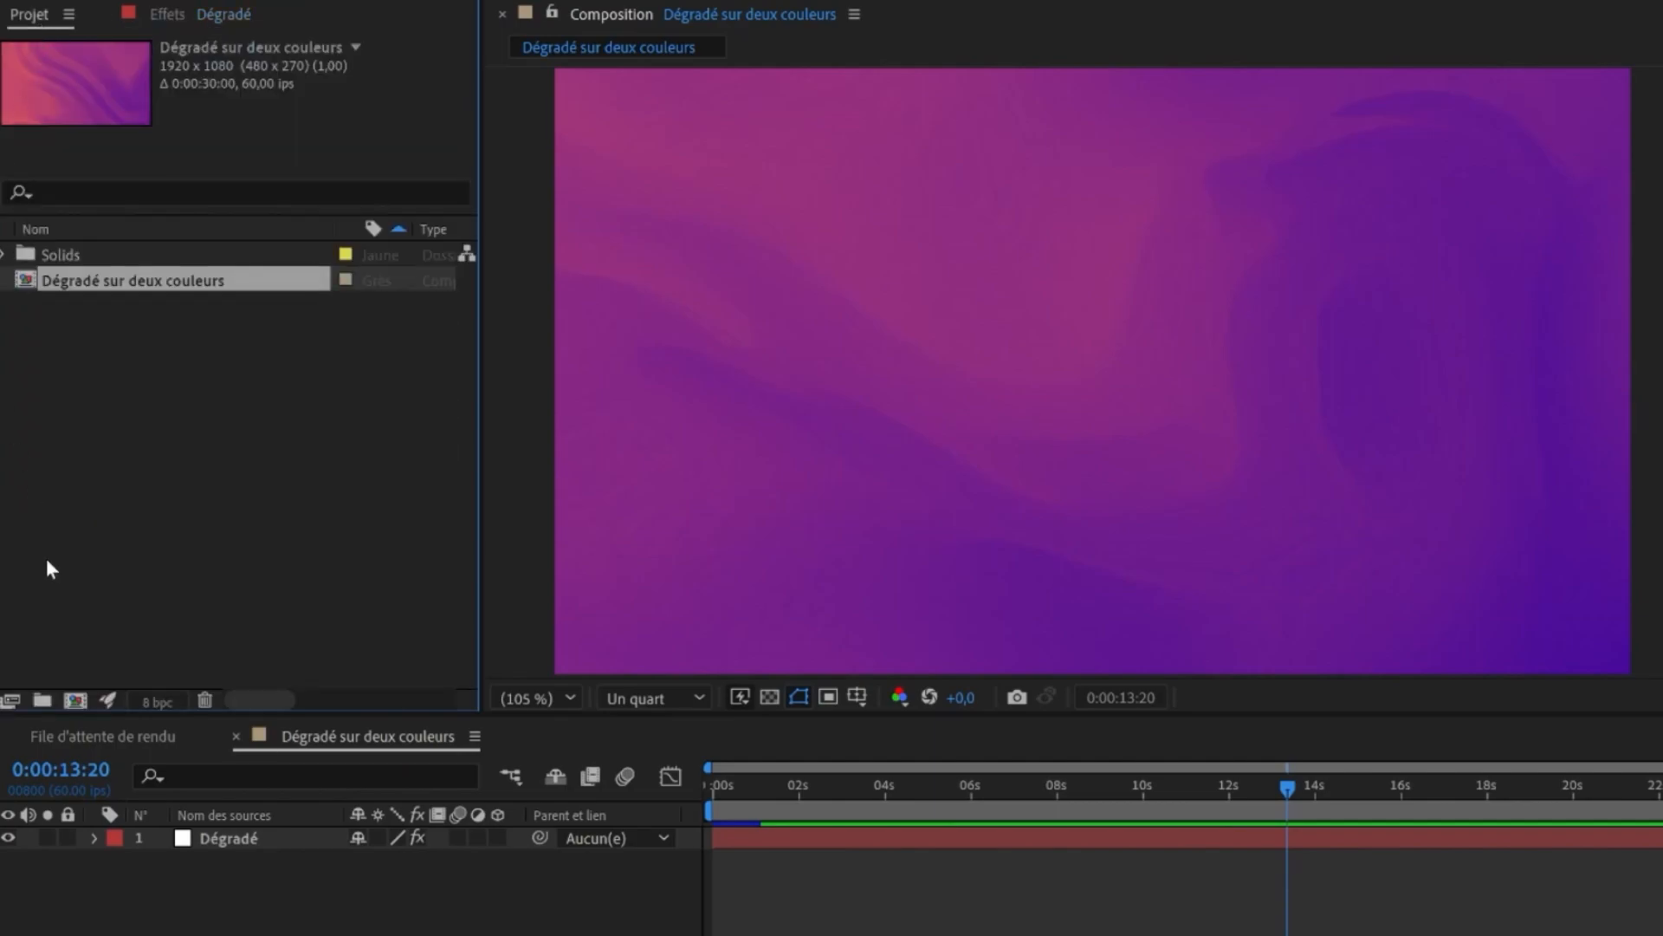
click(75, 700)
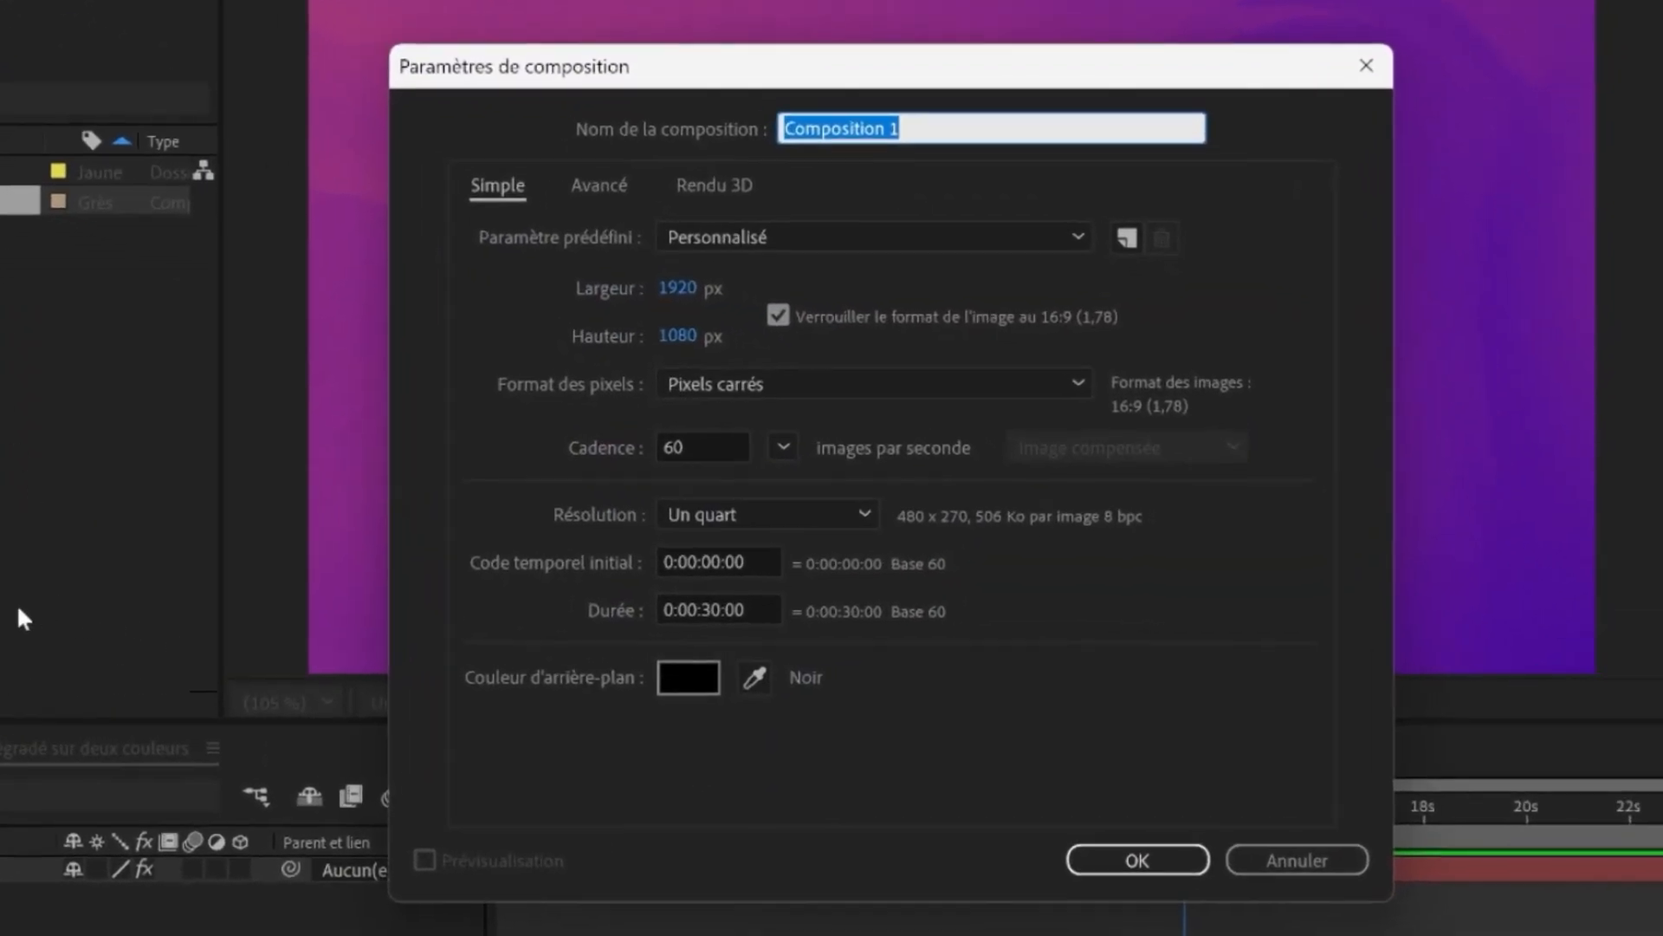
text(Dégradé quatre c)
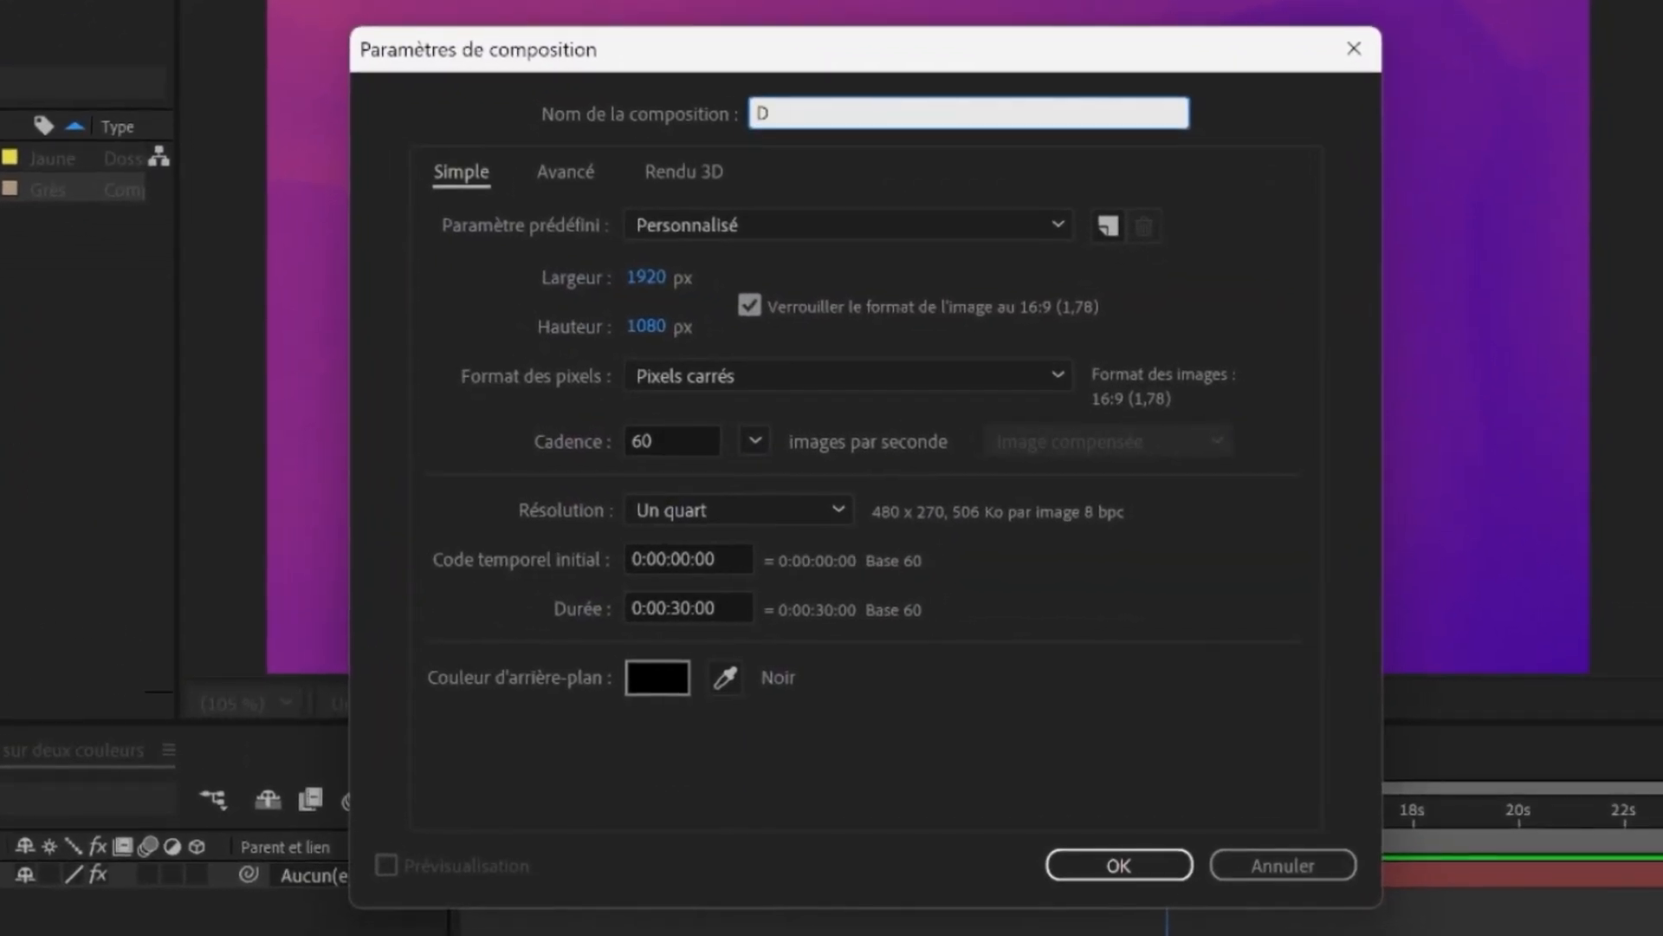
text(ouleurs)
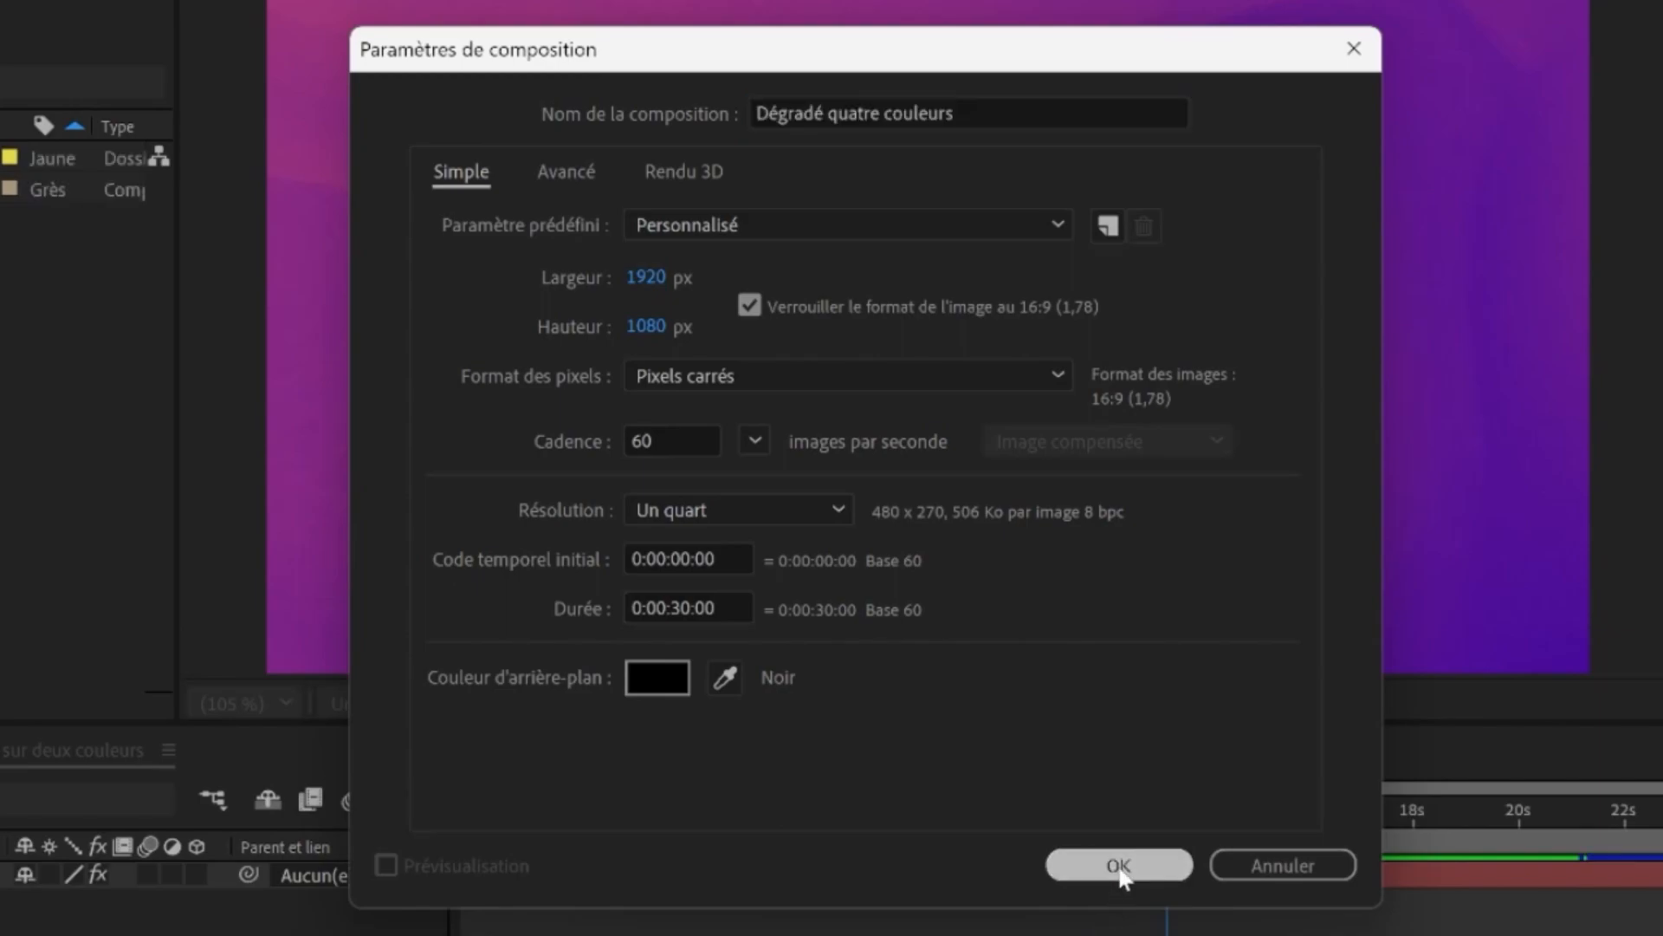
click(1123, 868)
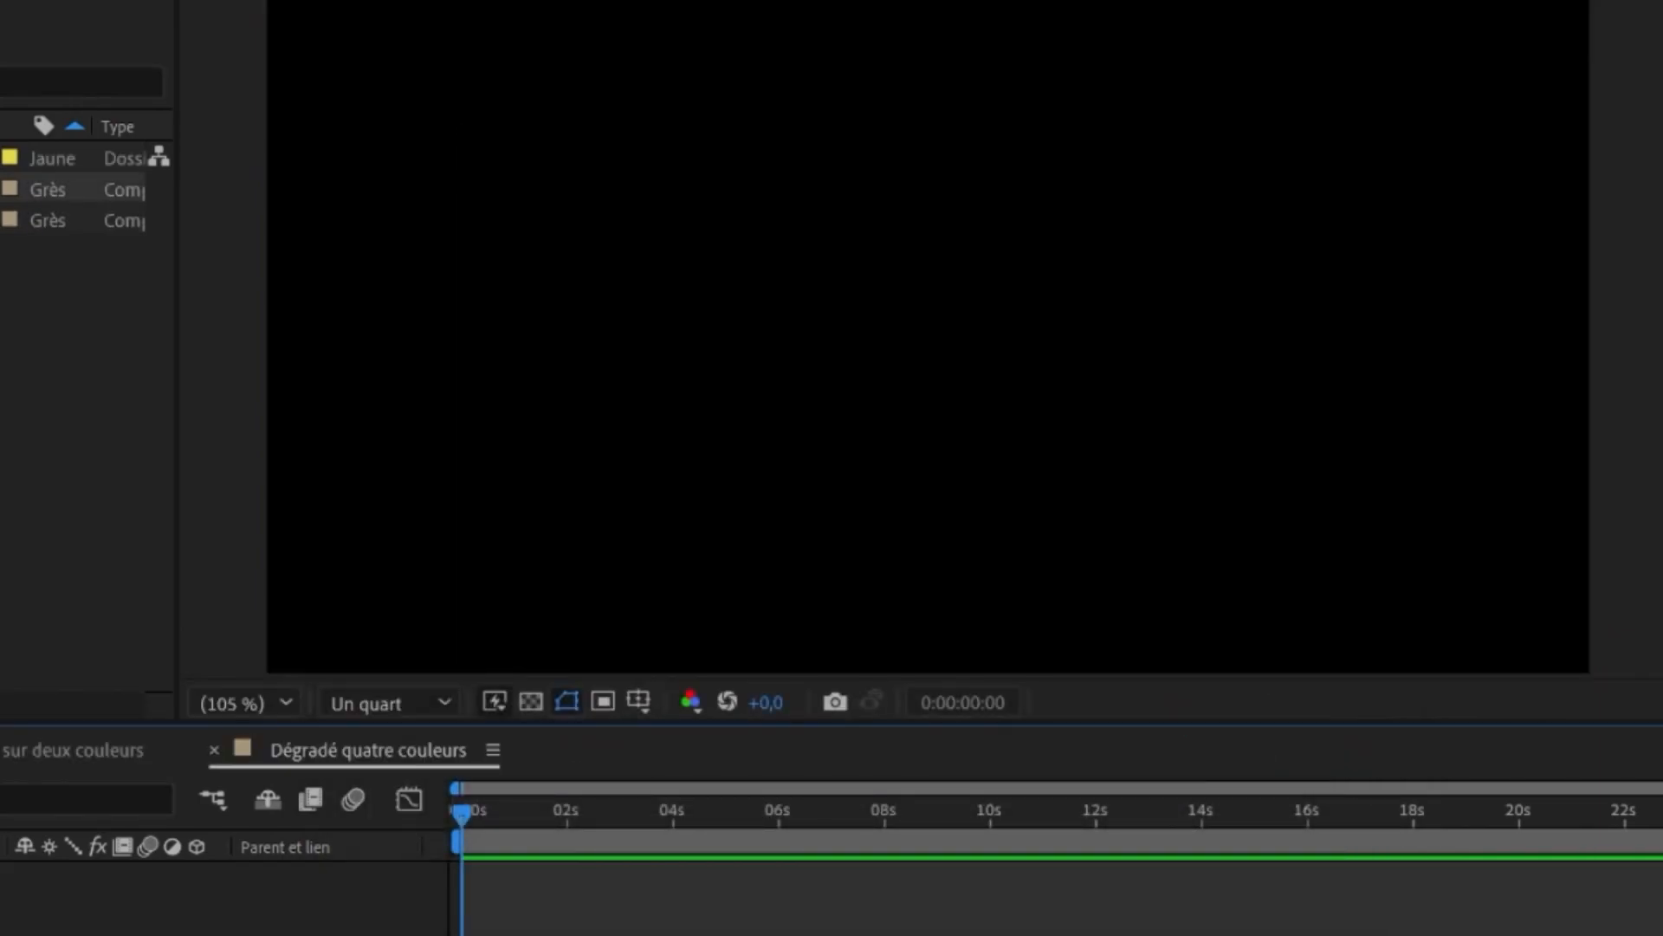
- Create a new solid layer named Fond
key(ctrl+y)
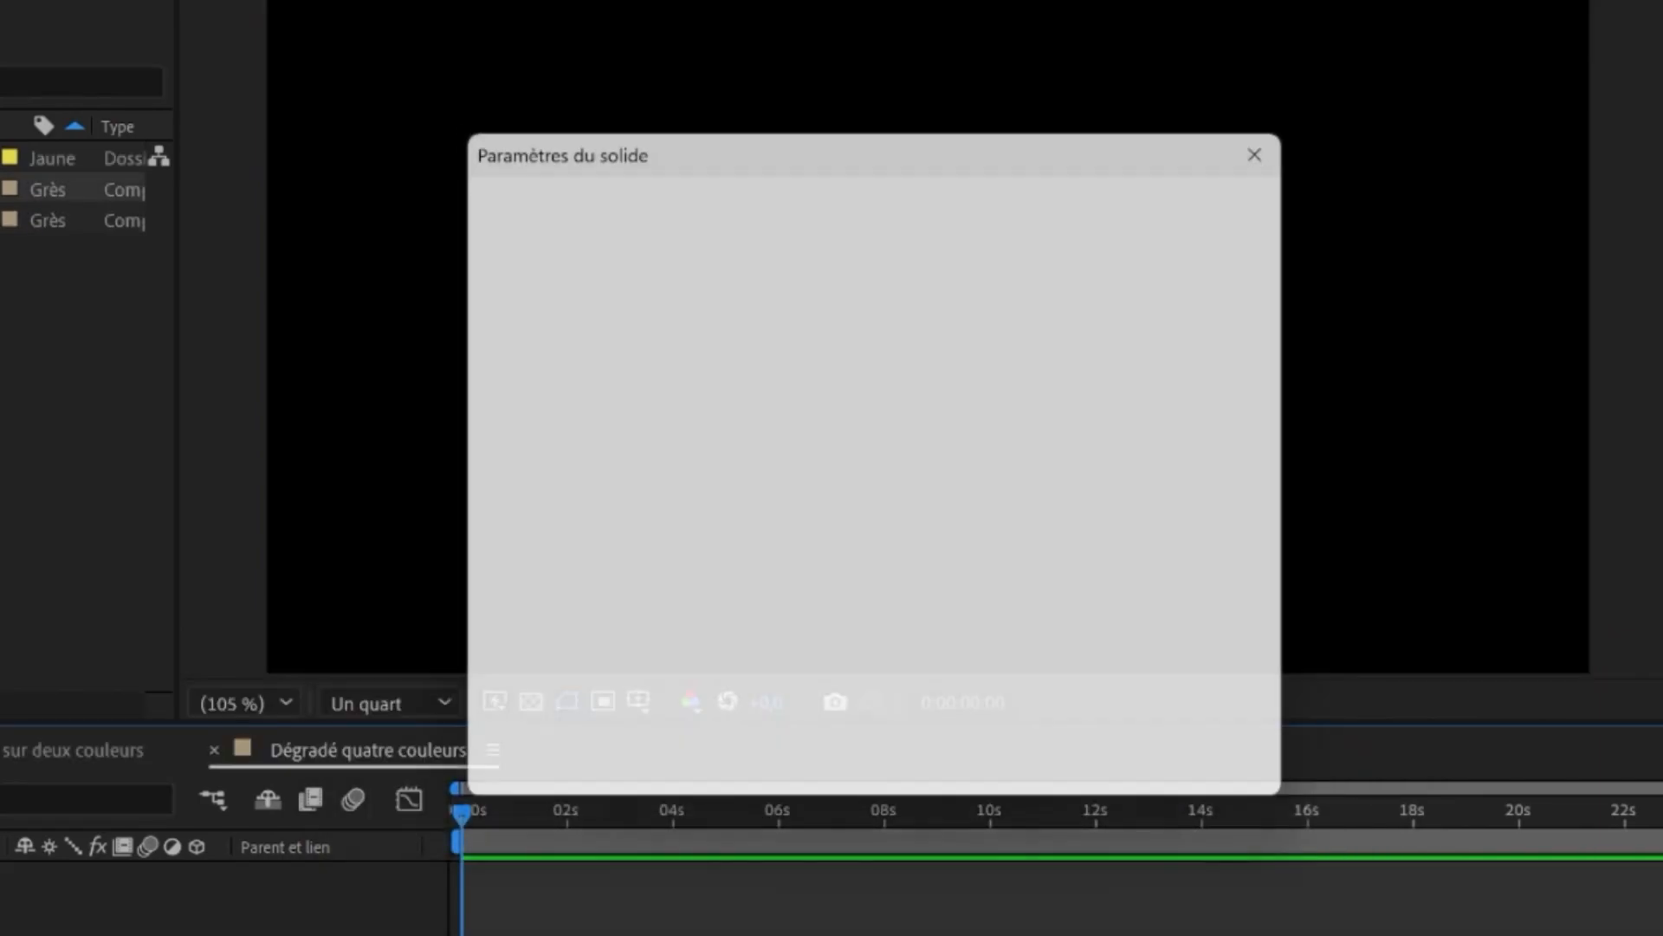
text(Fond)
key(Return)
- Search the effects for dégra and apply Dégradé 4 couleurs to the Fond layer
click(1478, 124)
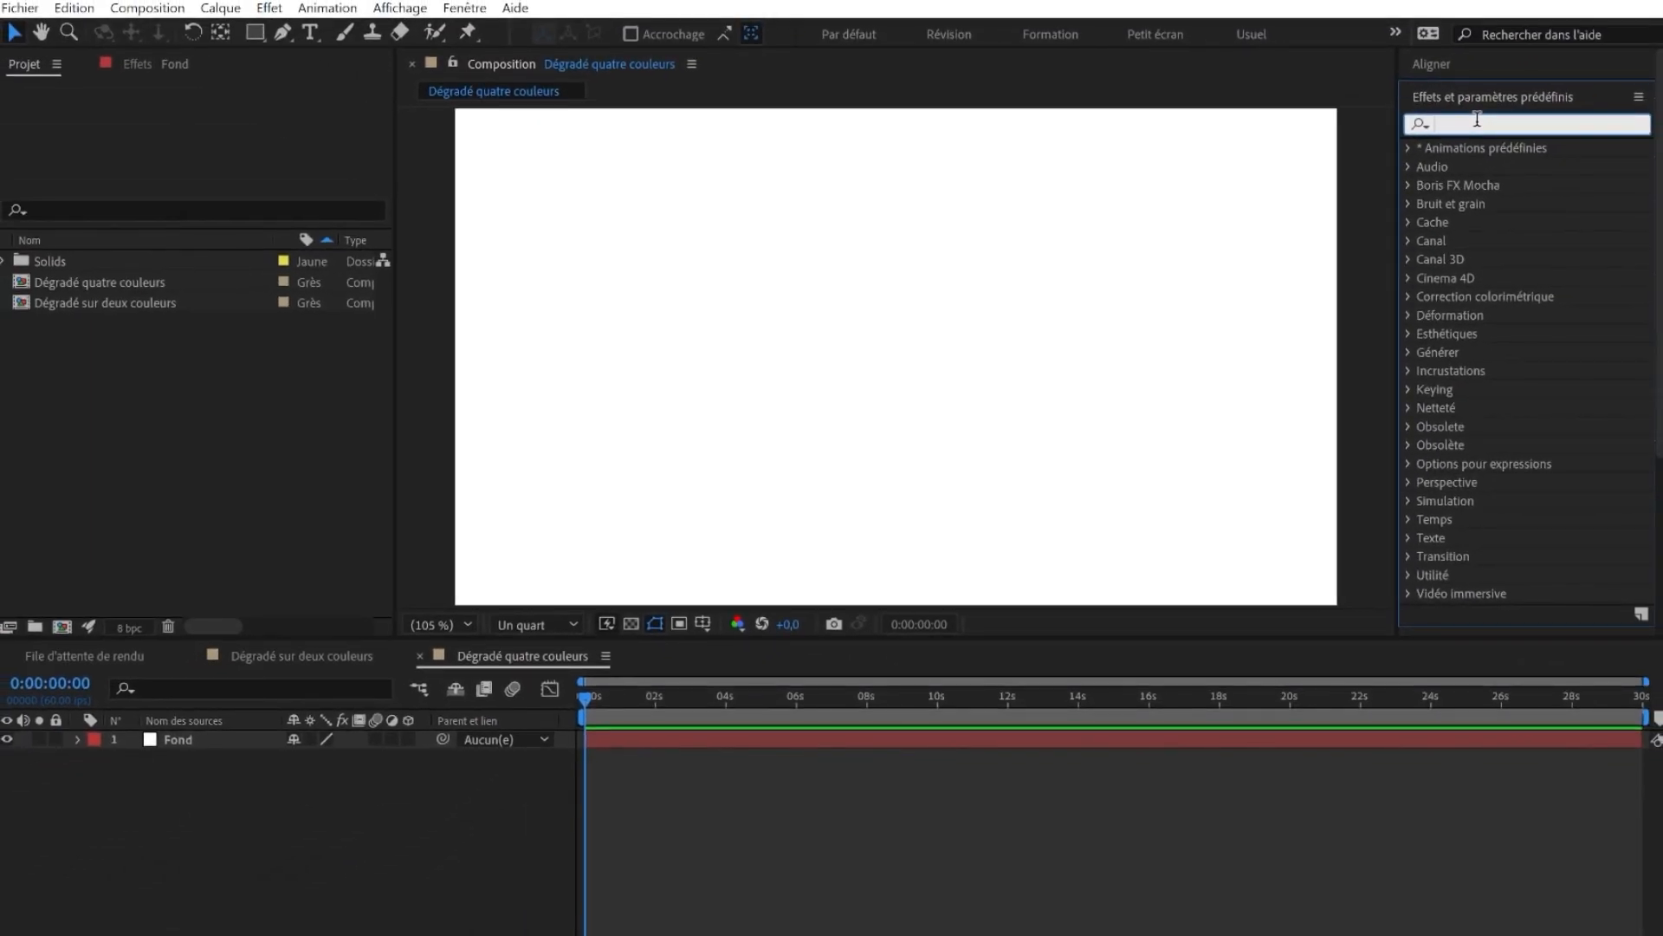
text(dégrad)
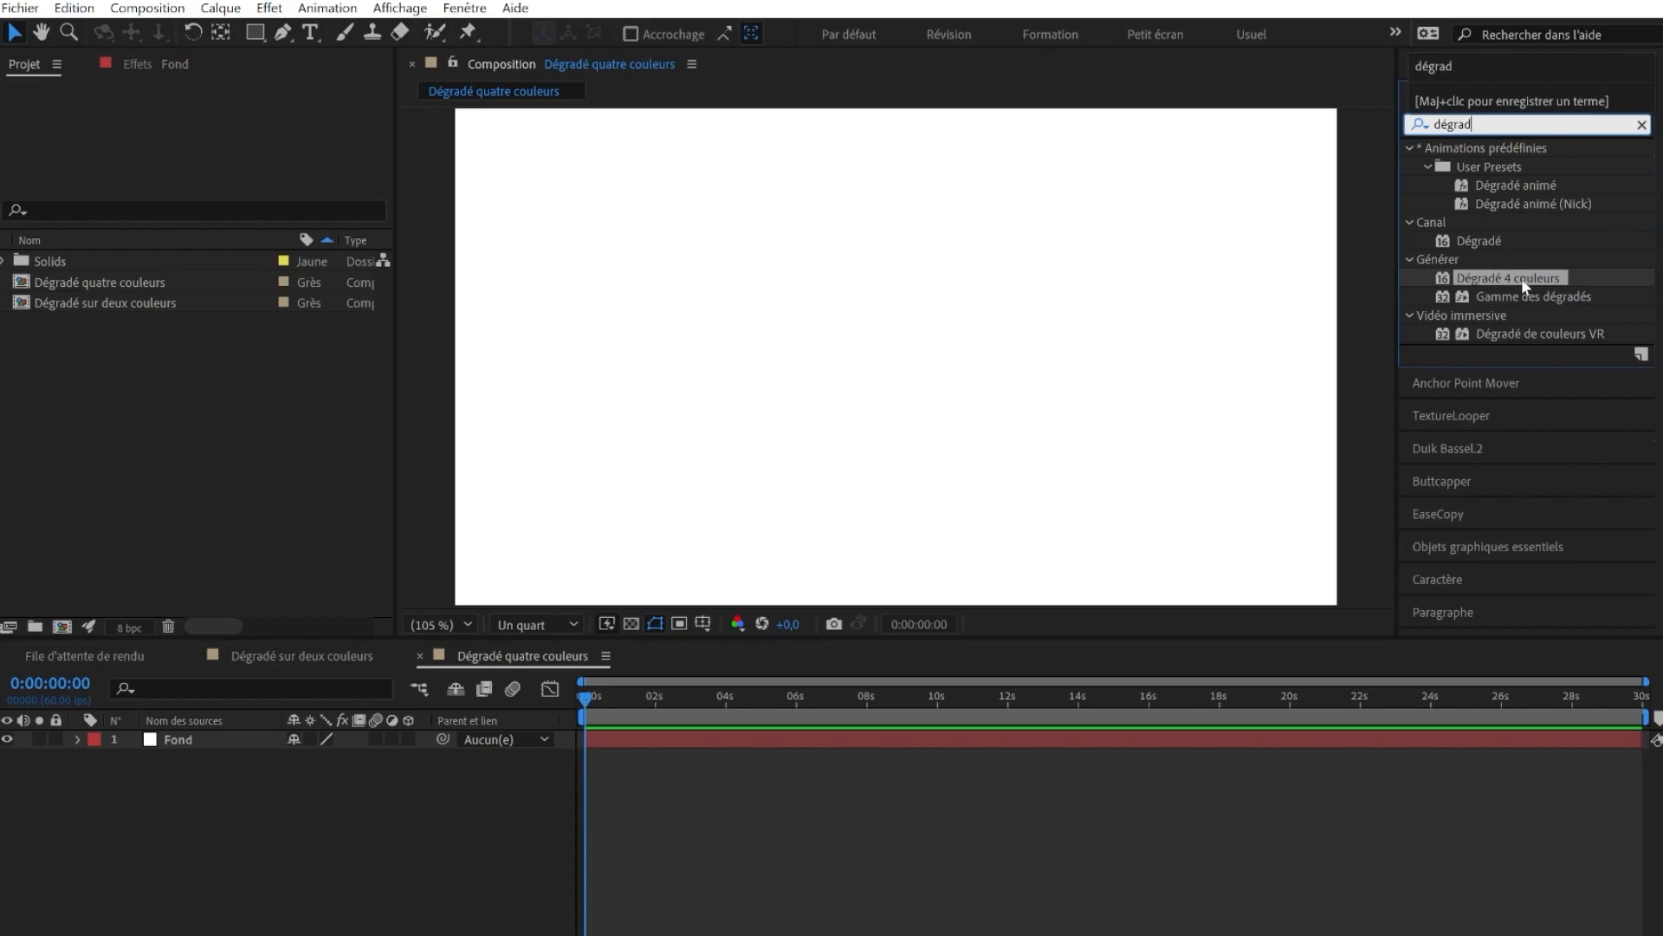
drag(1516, 279, 531, 286)
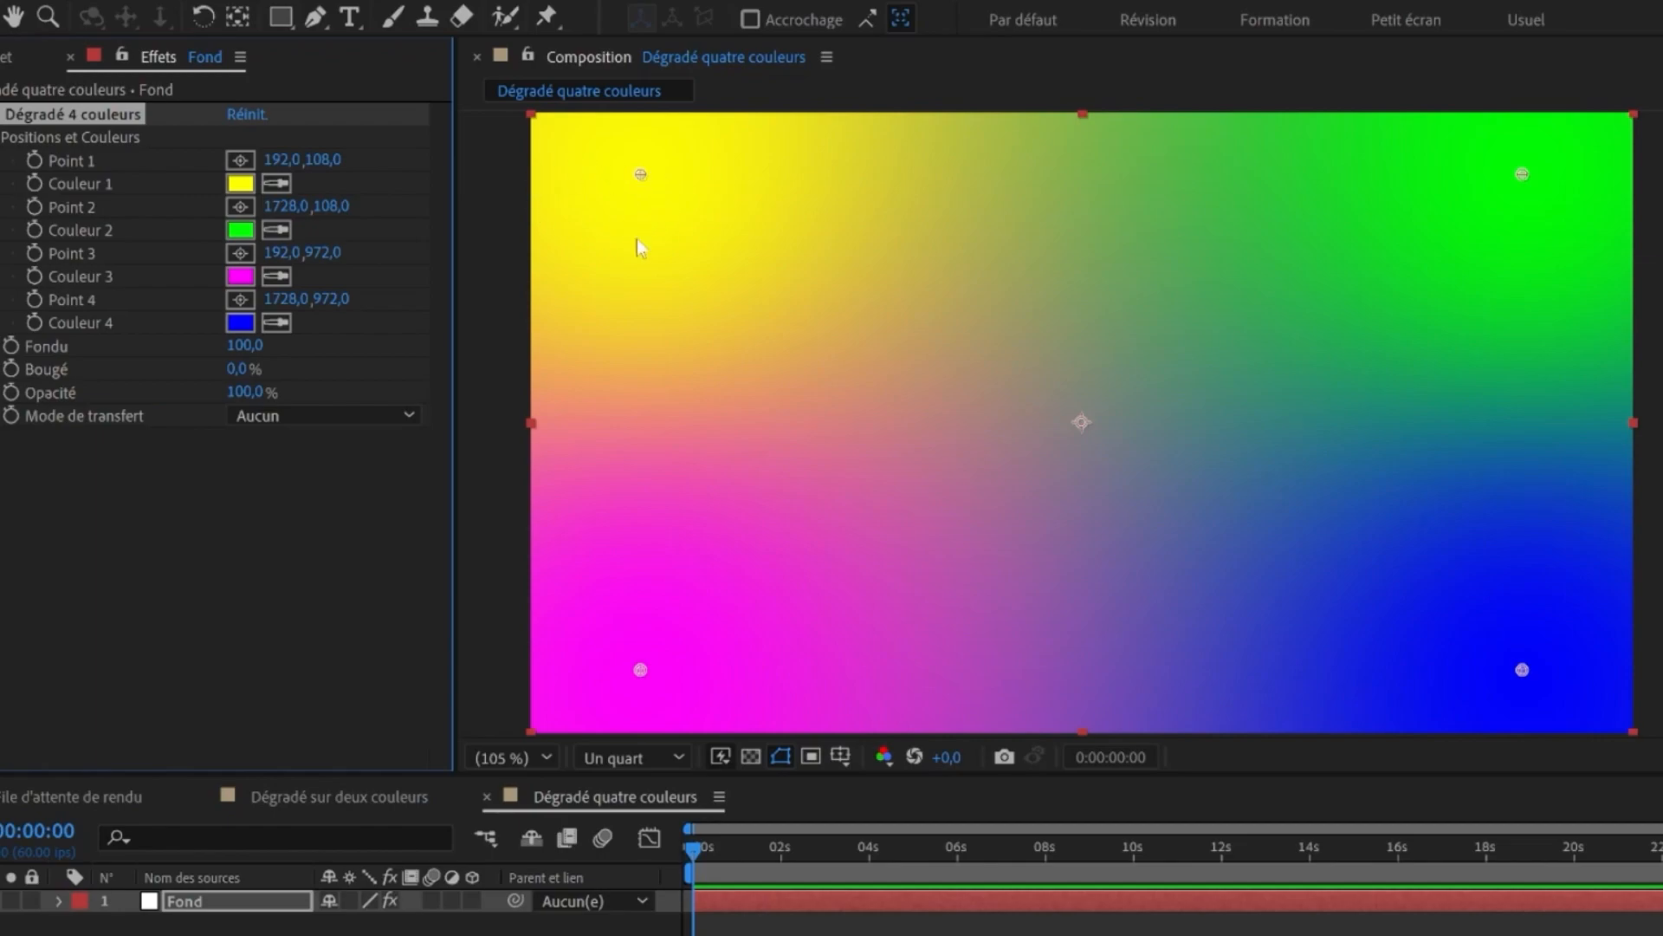
click(620, 198)
drag(642, 177, 652, 587)
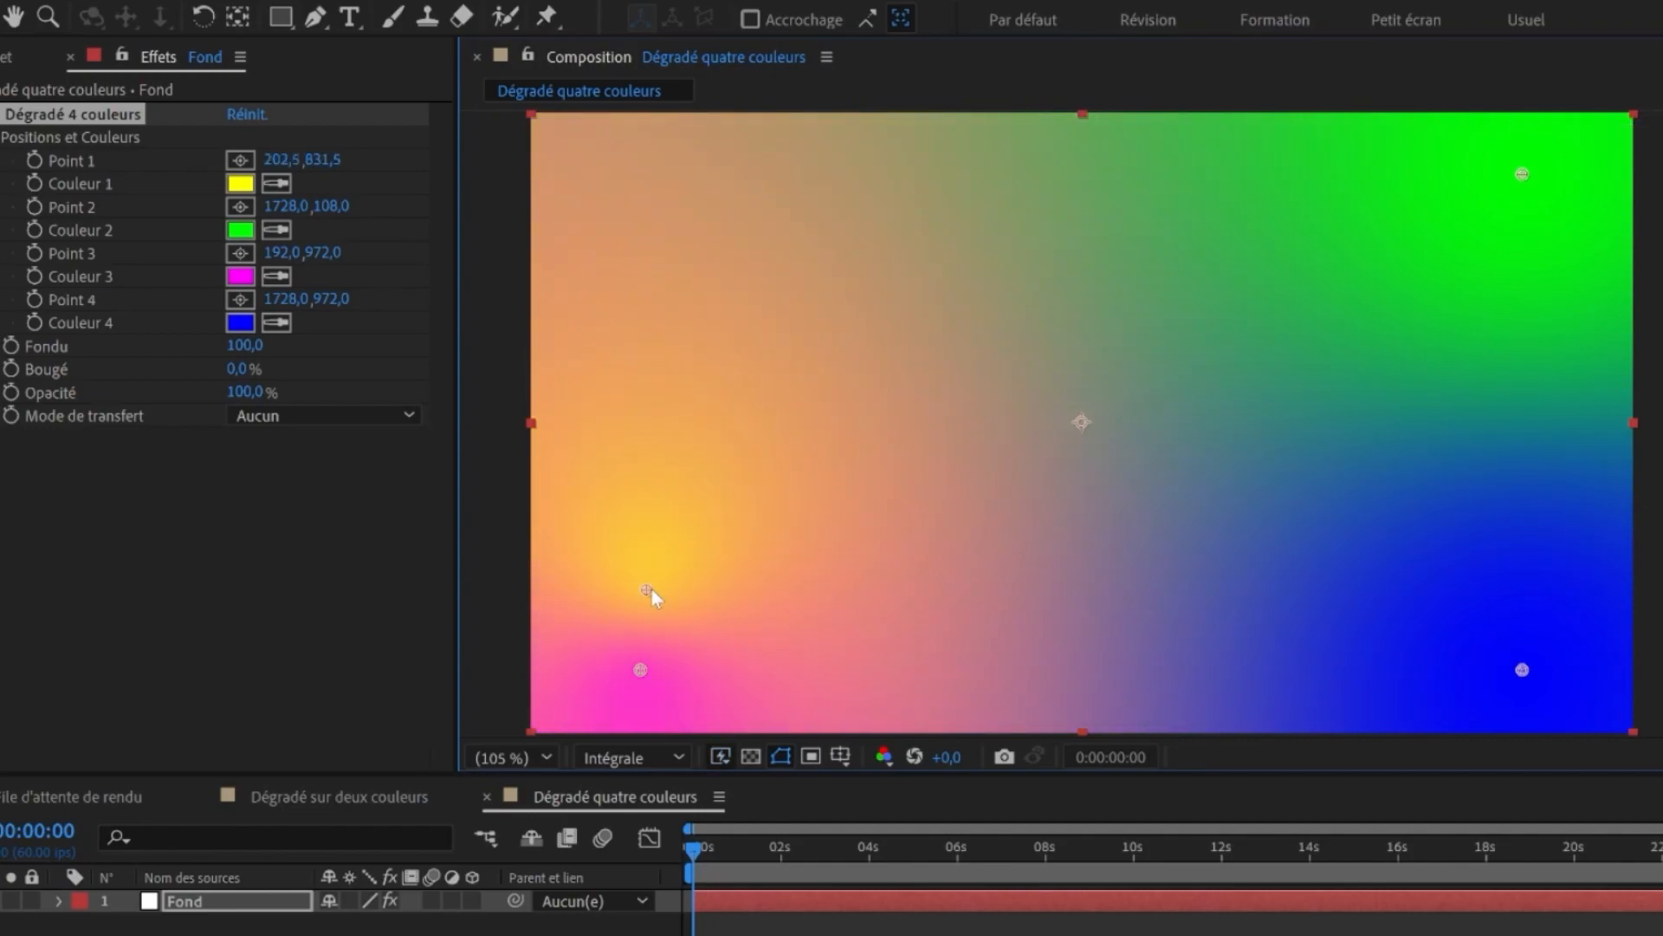
key(ctrl+z)
drag(643, 184, 638, 660)
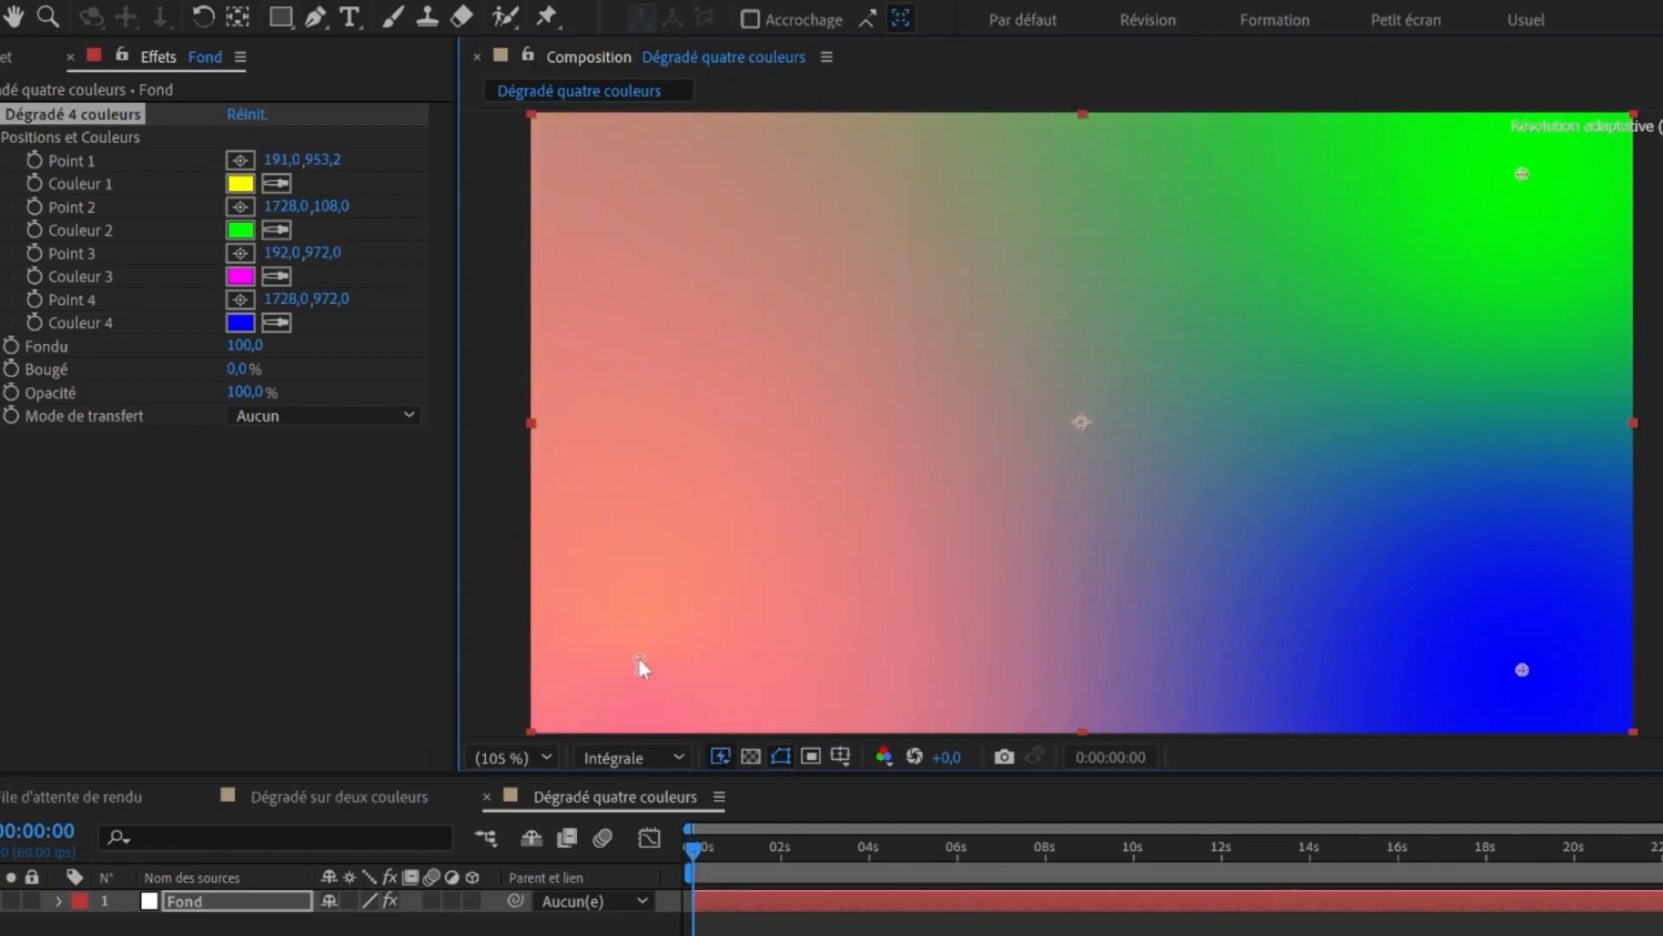
key(ctrl+z)
key(z)
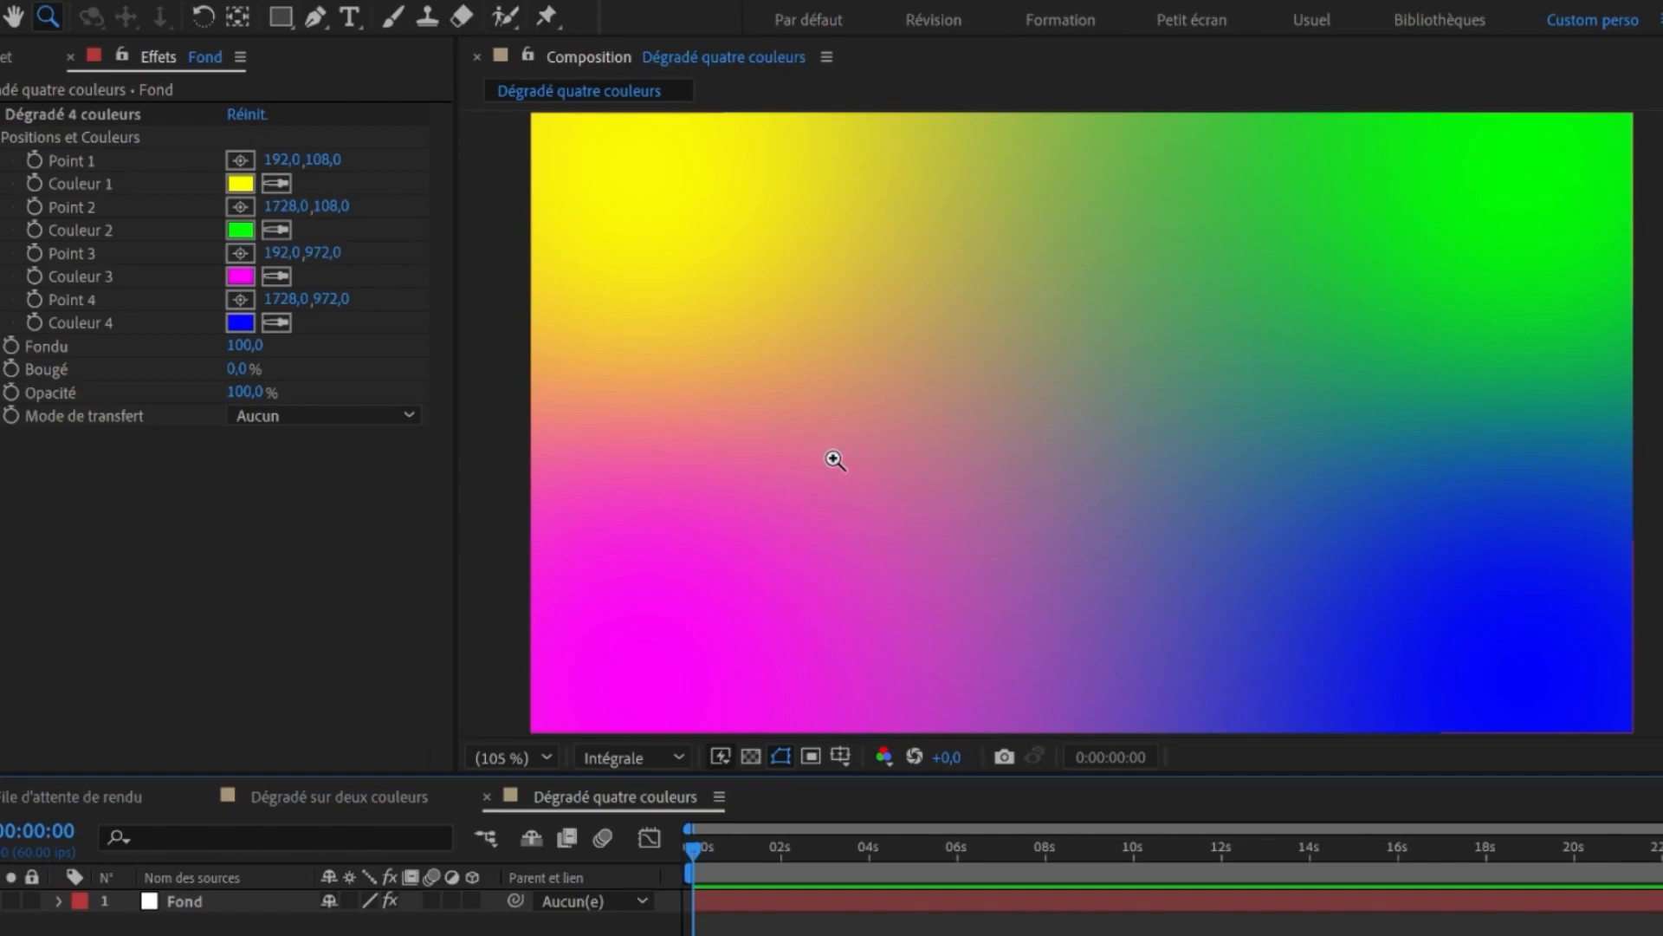
key(v)
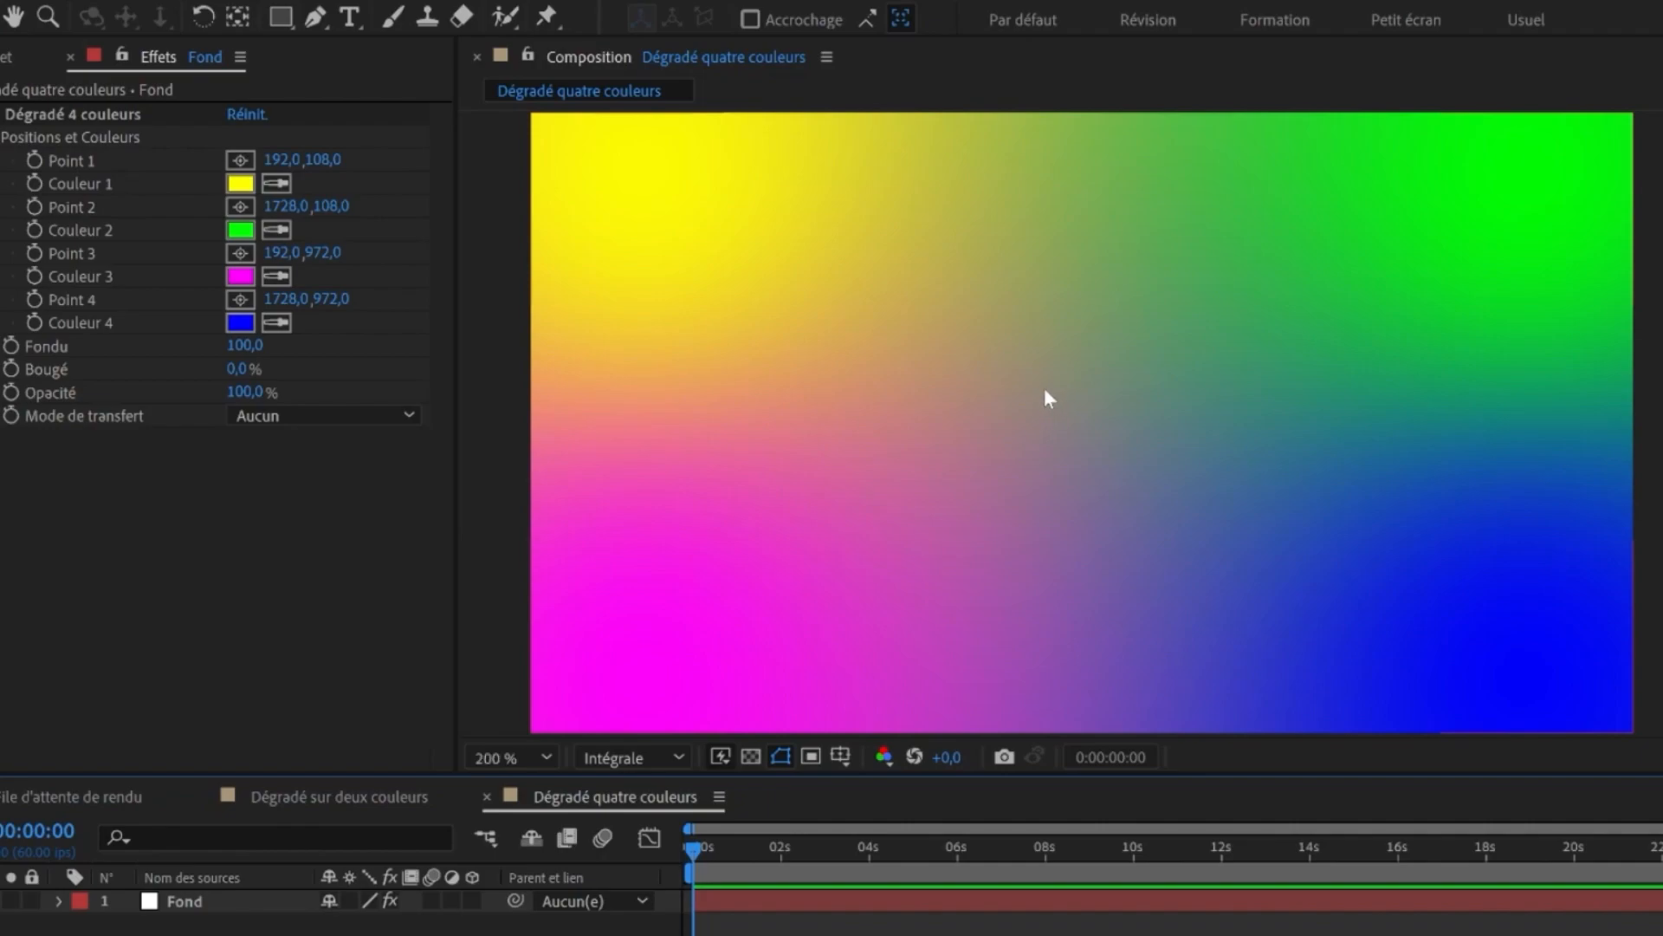
scroll(1045, 392, up, 4)
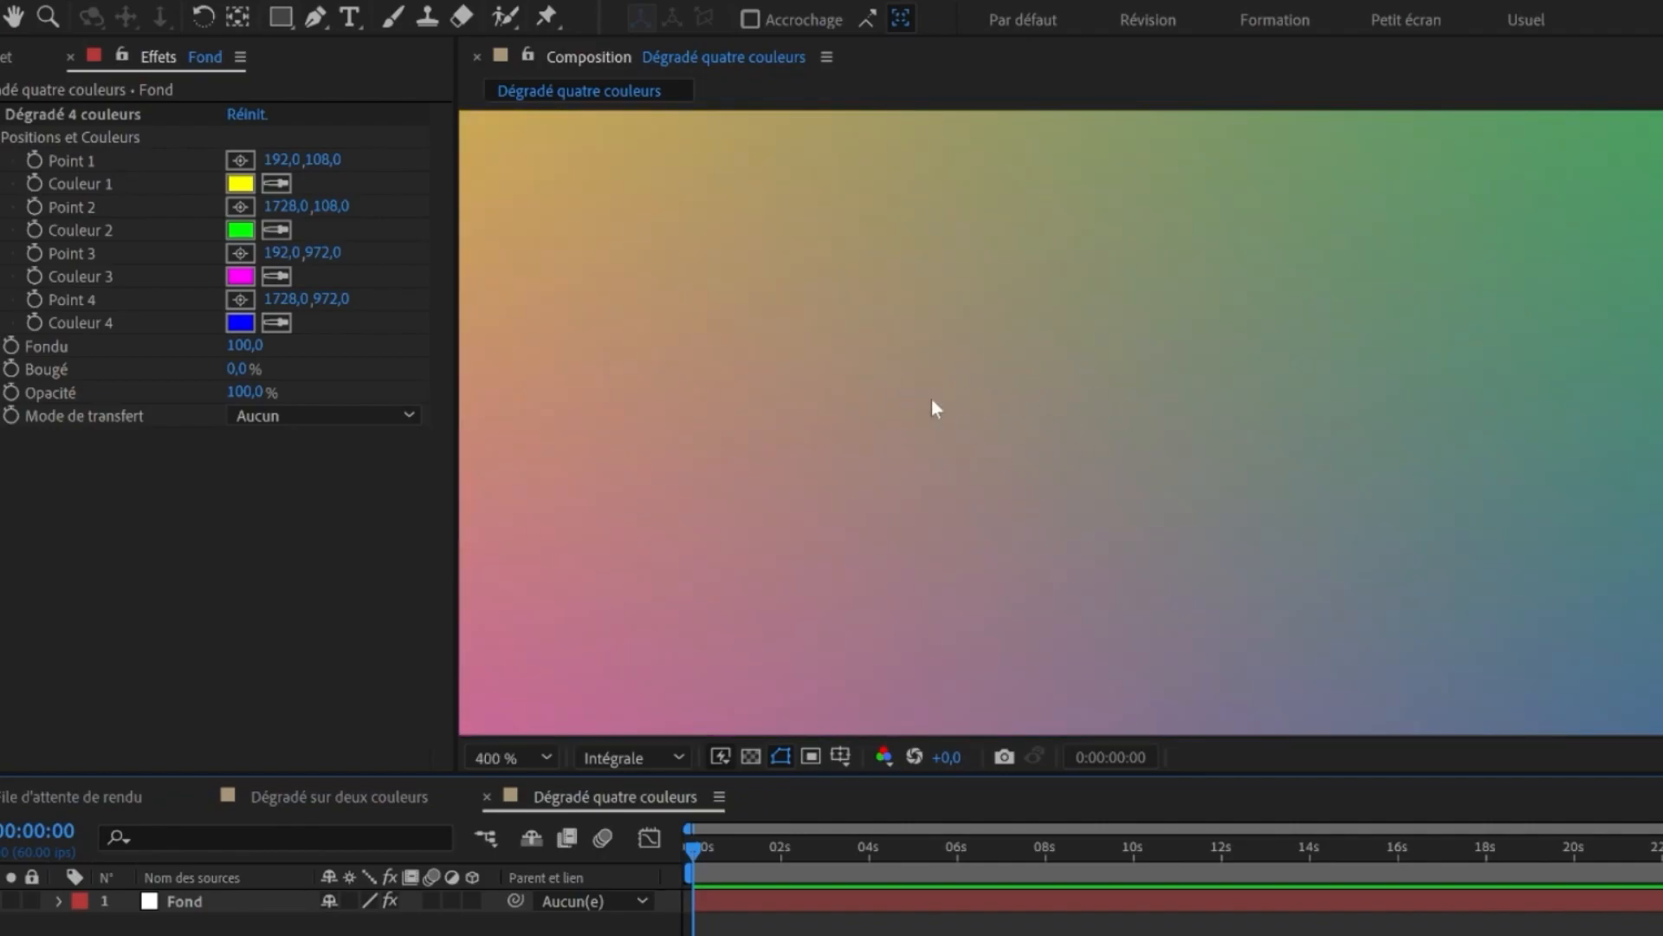
key(shift+slash)
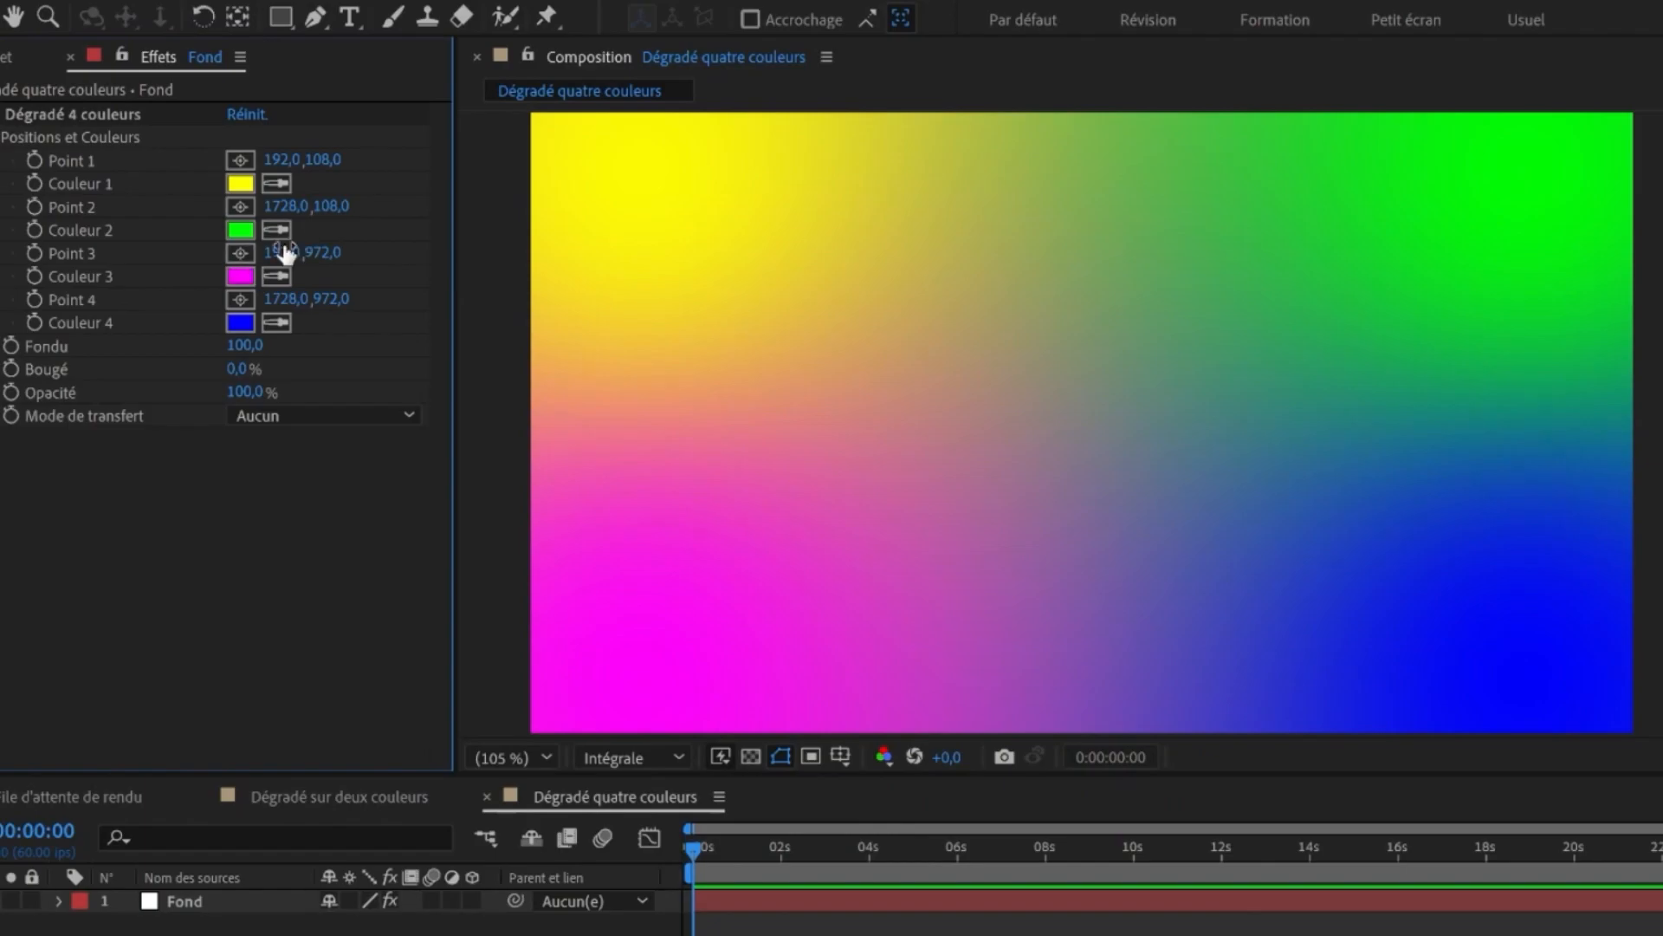
- Pick Couleur 1 with the eyedropper and set Fondu to 5
click(278, 185)
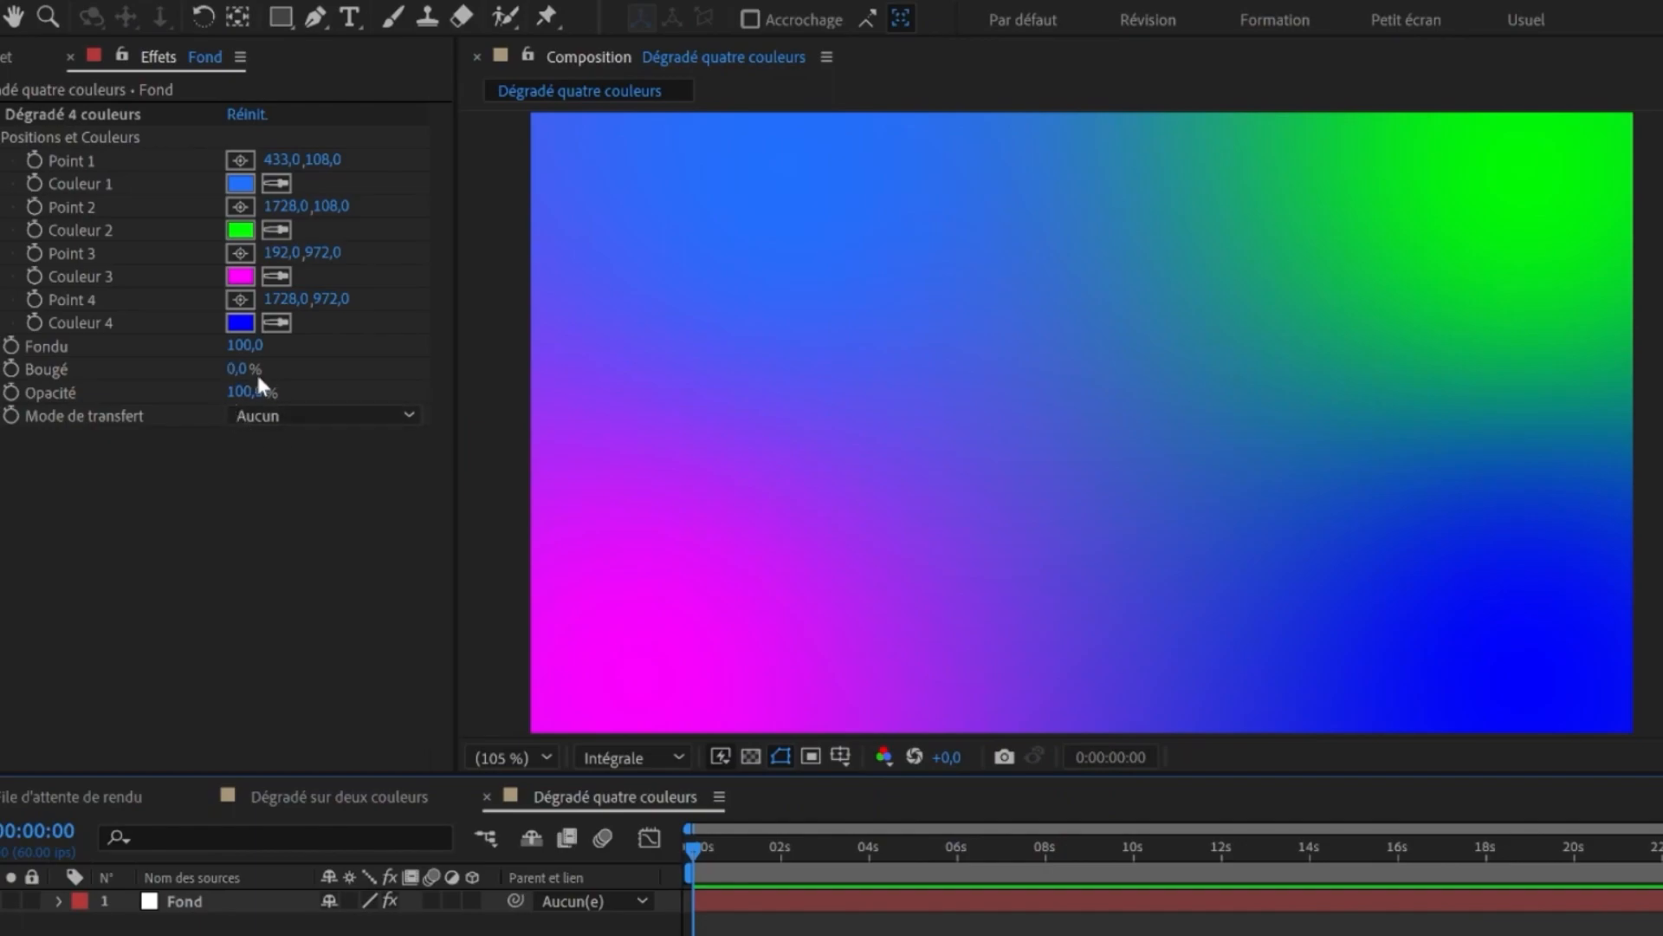
drag(246, 351, 245, 352)
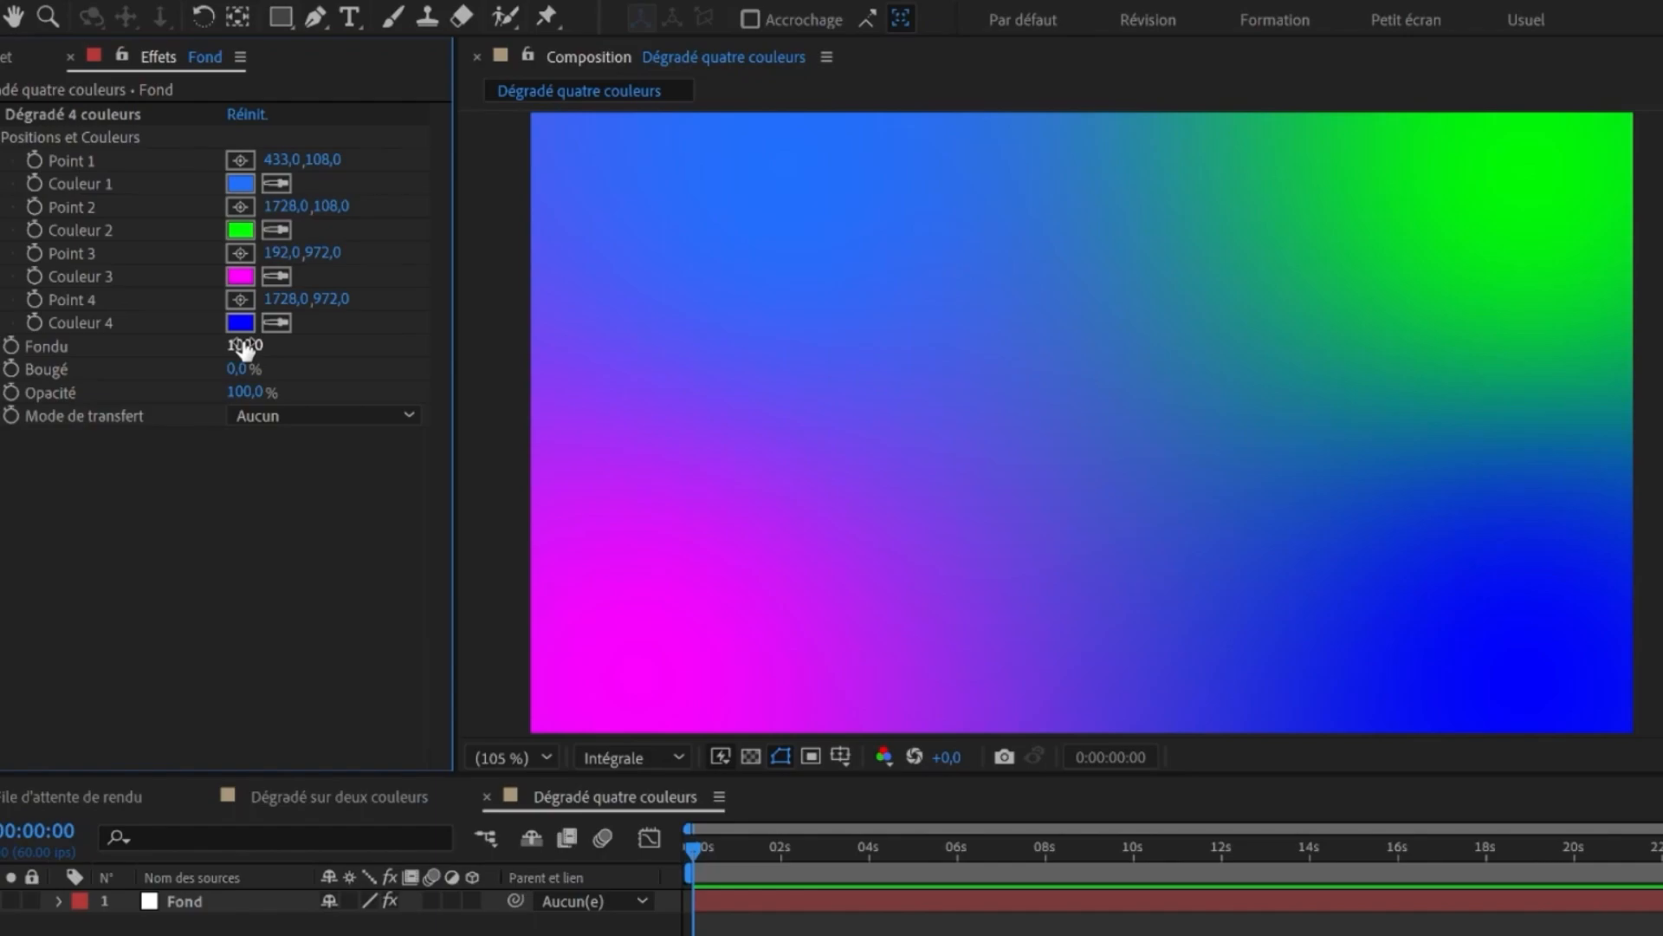
drag(245, 347, 5, 389)
- Move Point 1 to about 371, 237 and set Bougé to 100%
drag(778, 173, 743, 248)
click(66, 380)
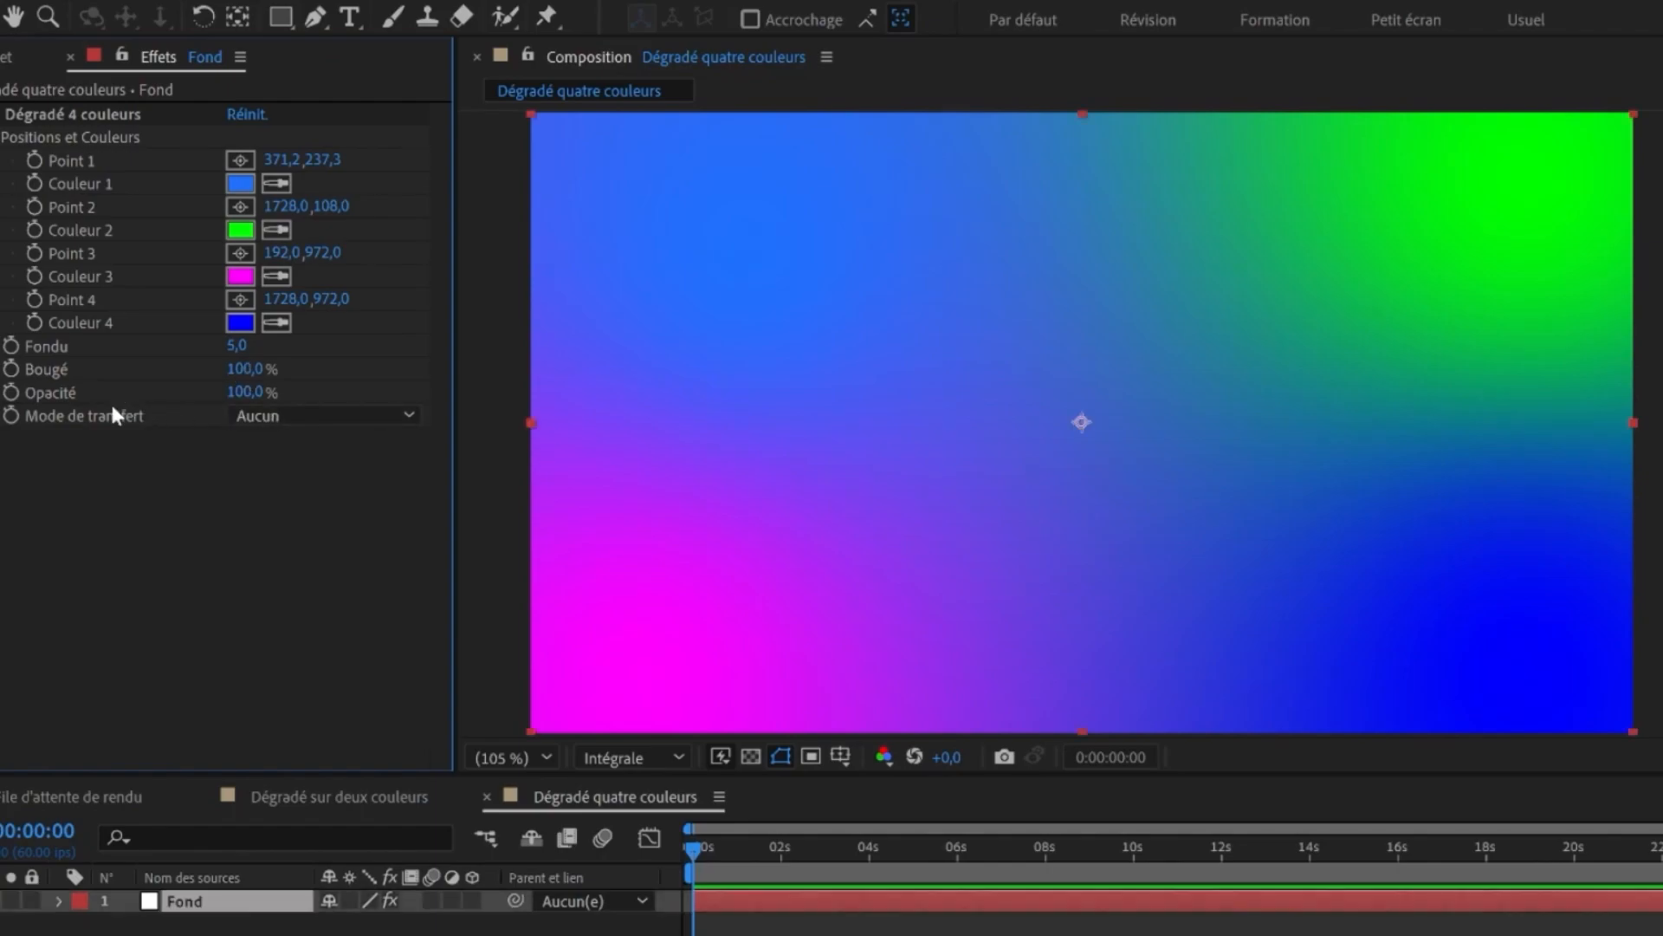
click(277, 423)
click(278, 417)
click(277, 408)
click(299, 474)
drag(243, 391, 211, 387)
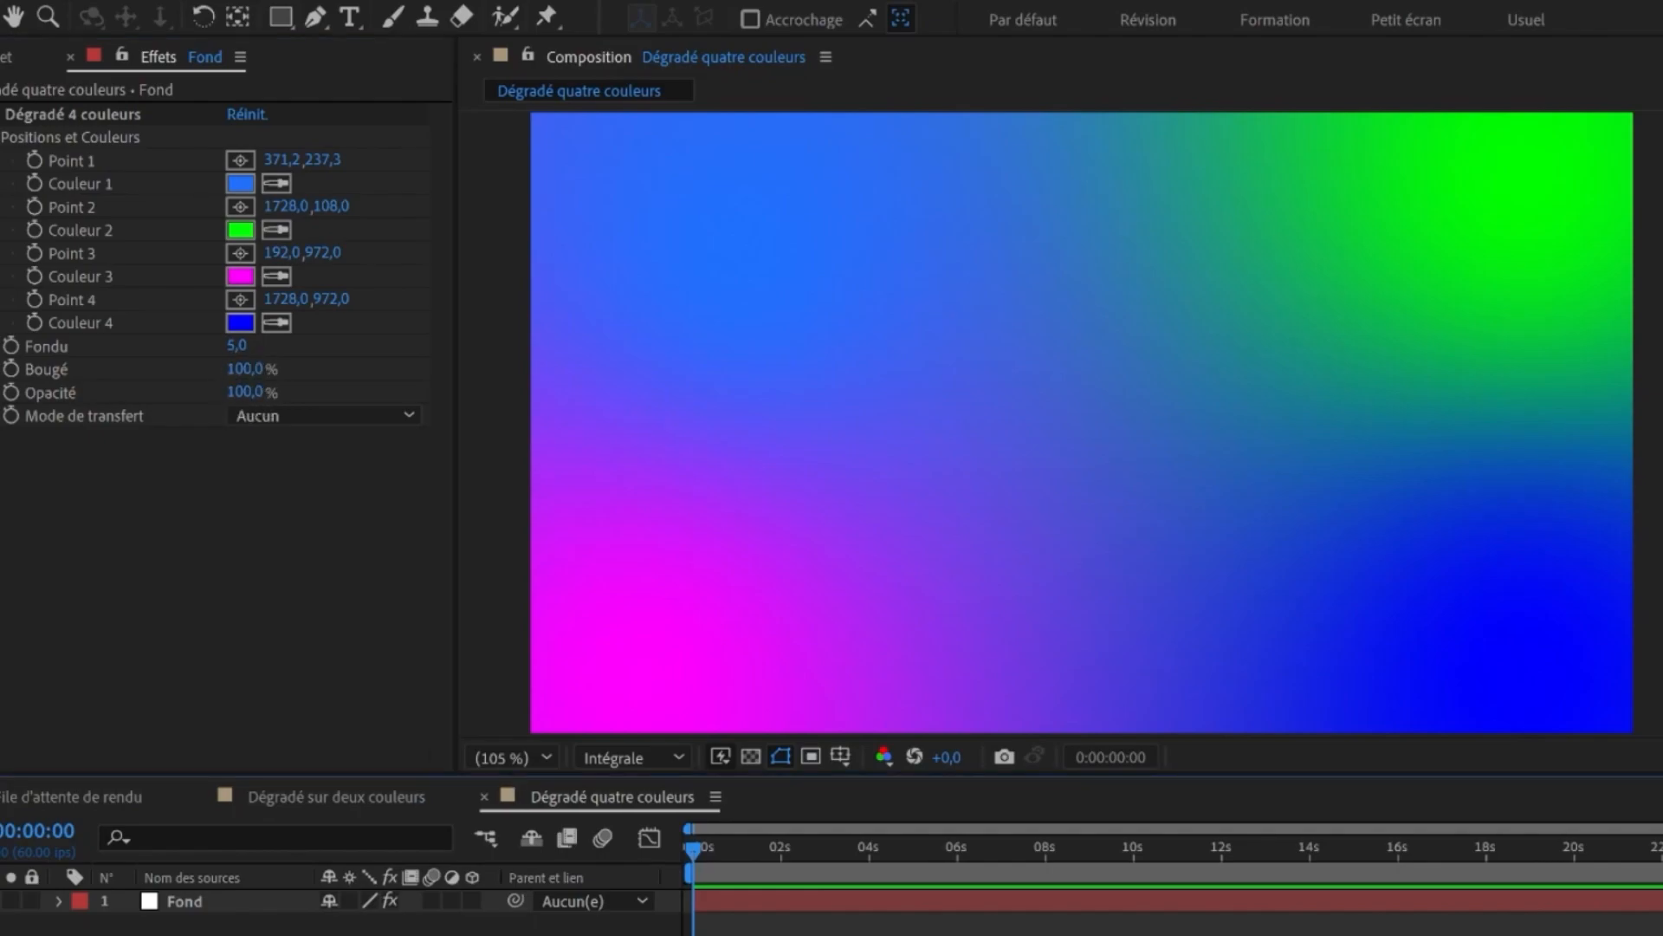
- Copy the hex value FF674B from the notes file and paste it as Couleur 1
key(alt+Tab)
double_click(577, 710)
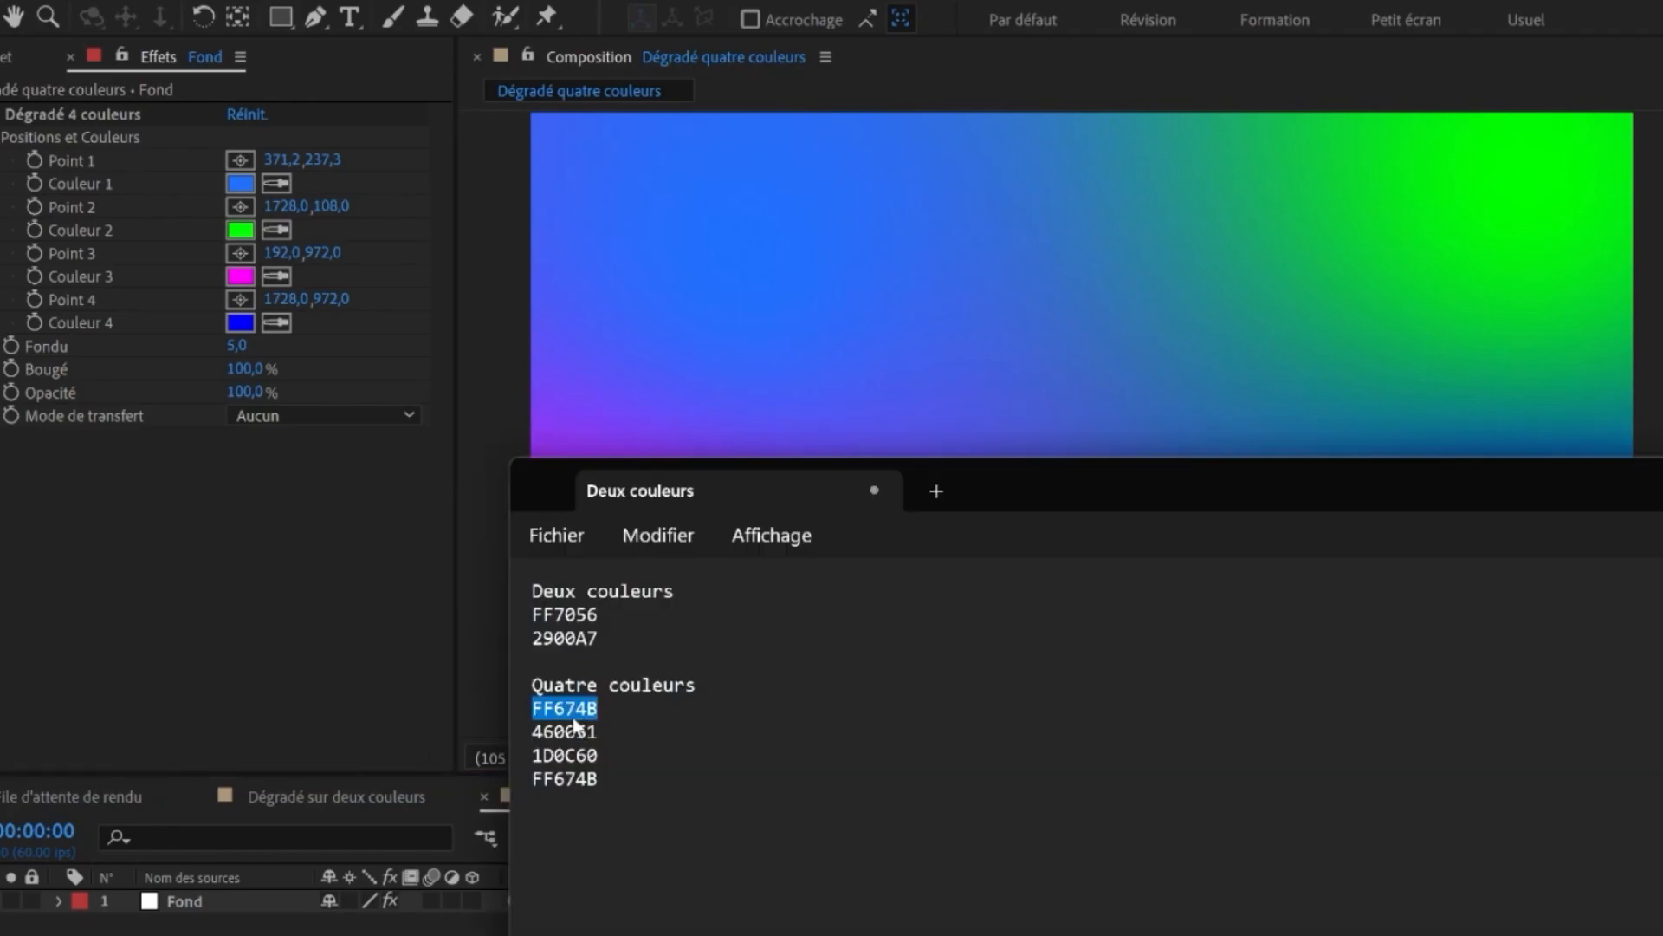
click(237, 186)
key(ctrl+v)
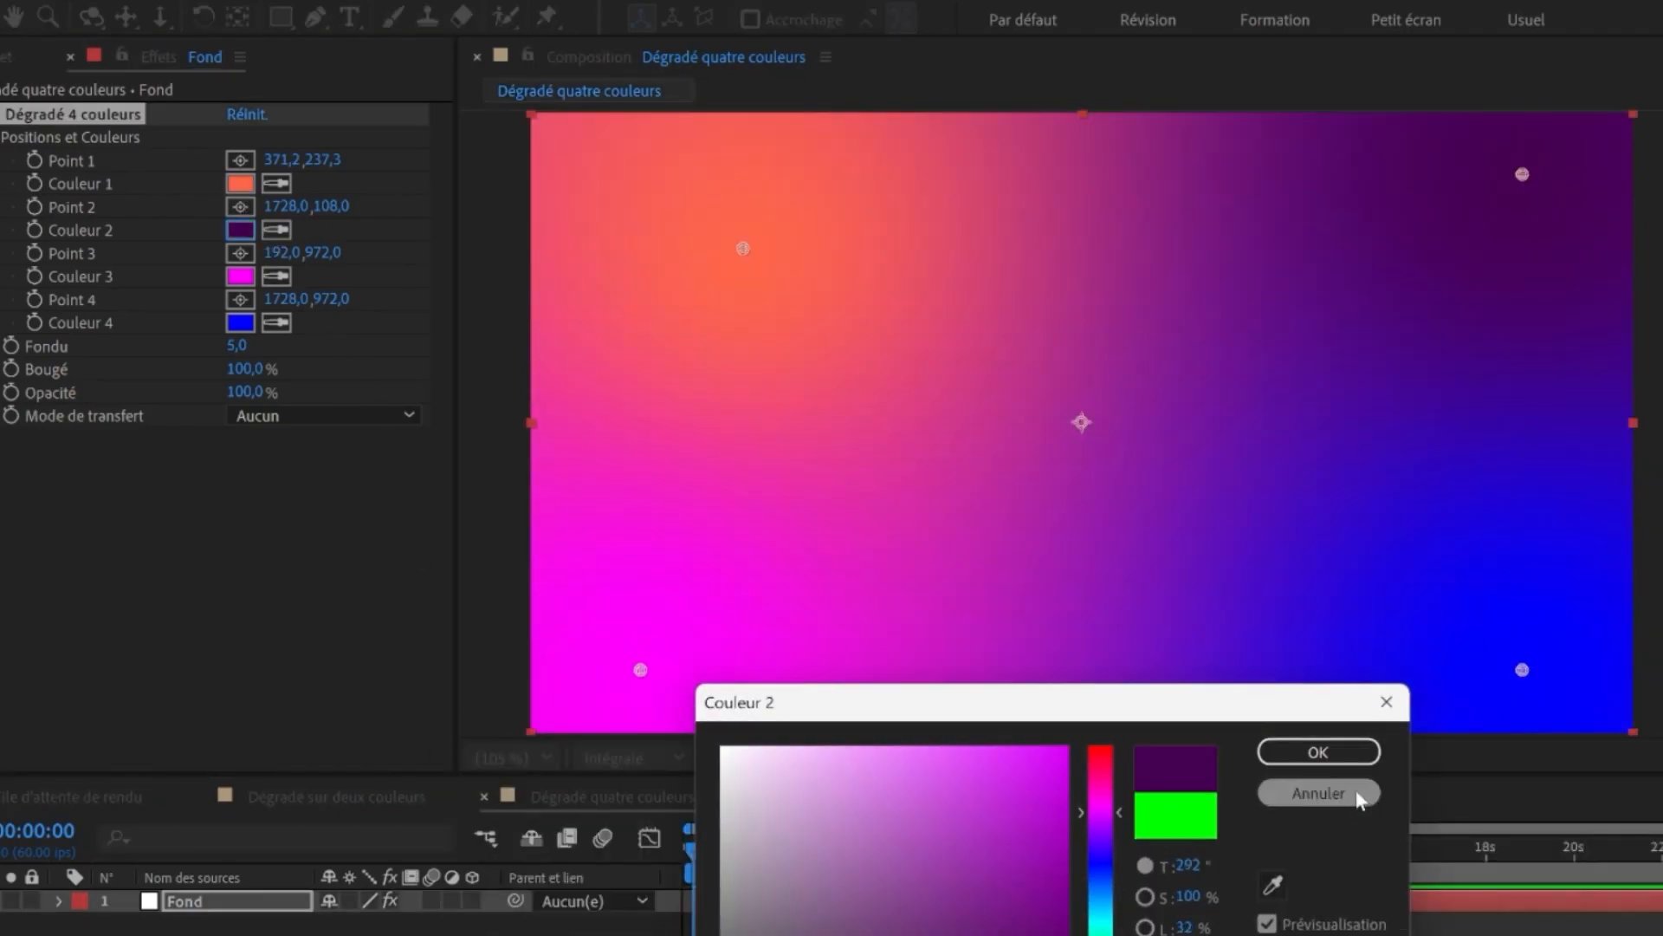
- Paste the notes' hex values into Couleur 2, Couleur 3 as 1D0C60 and Couleur 4 as FF674B
click(1318, 750)
click(1318, 750)
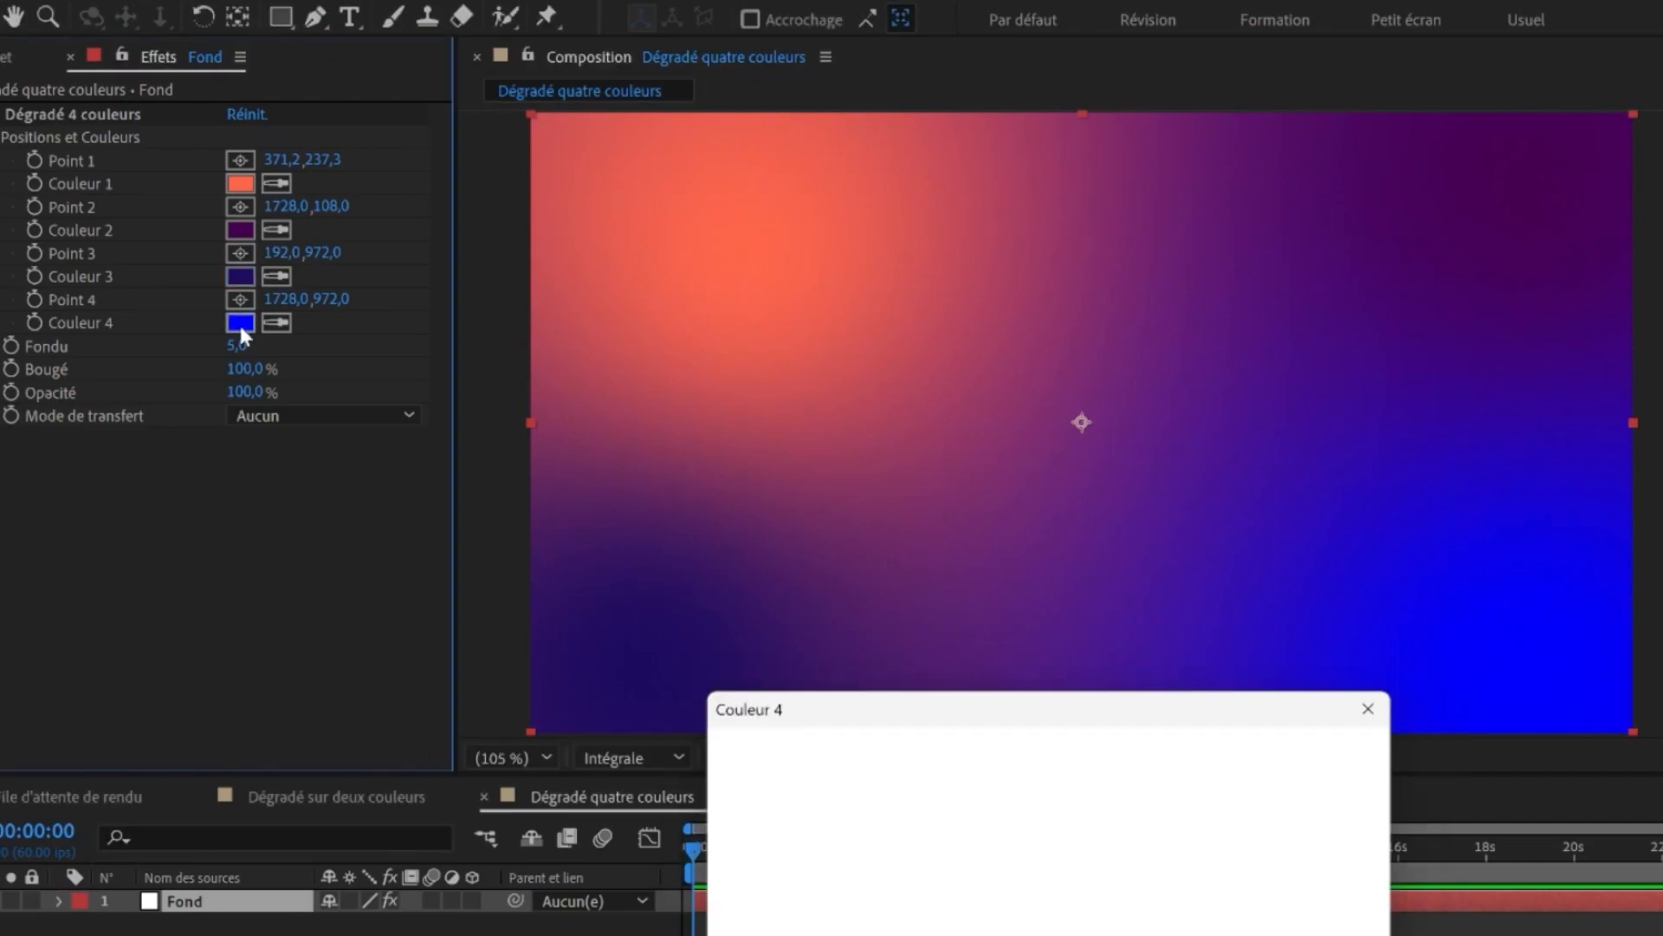
key(ctrl+v)
click(1330, 752)
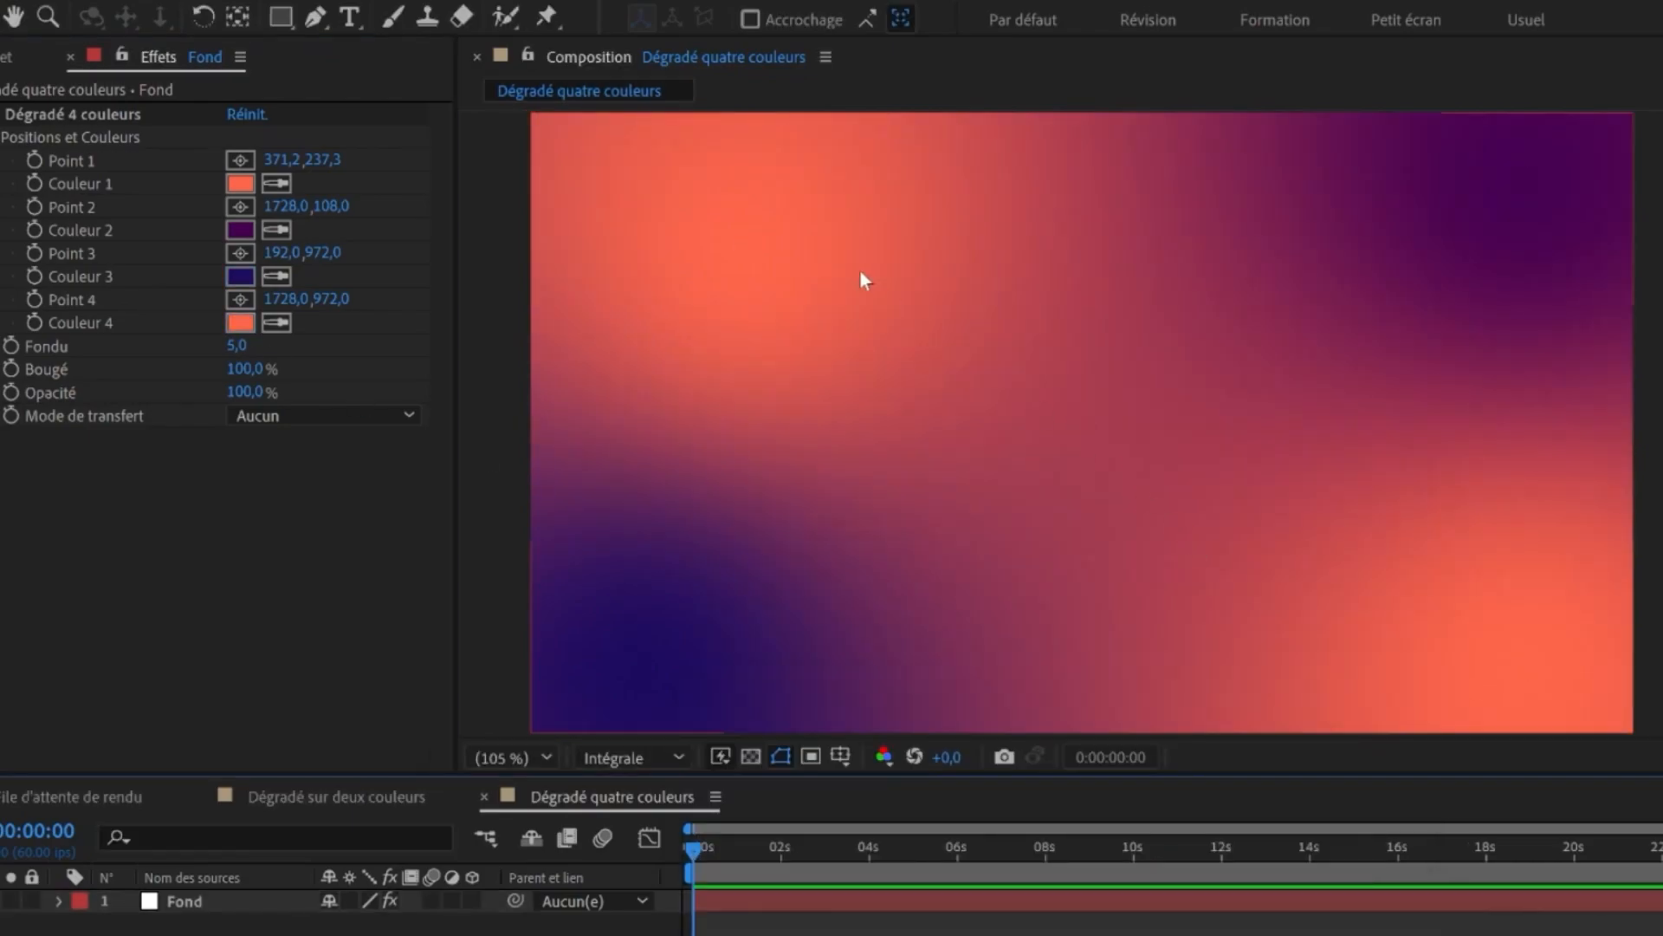
click(240, 322)
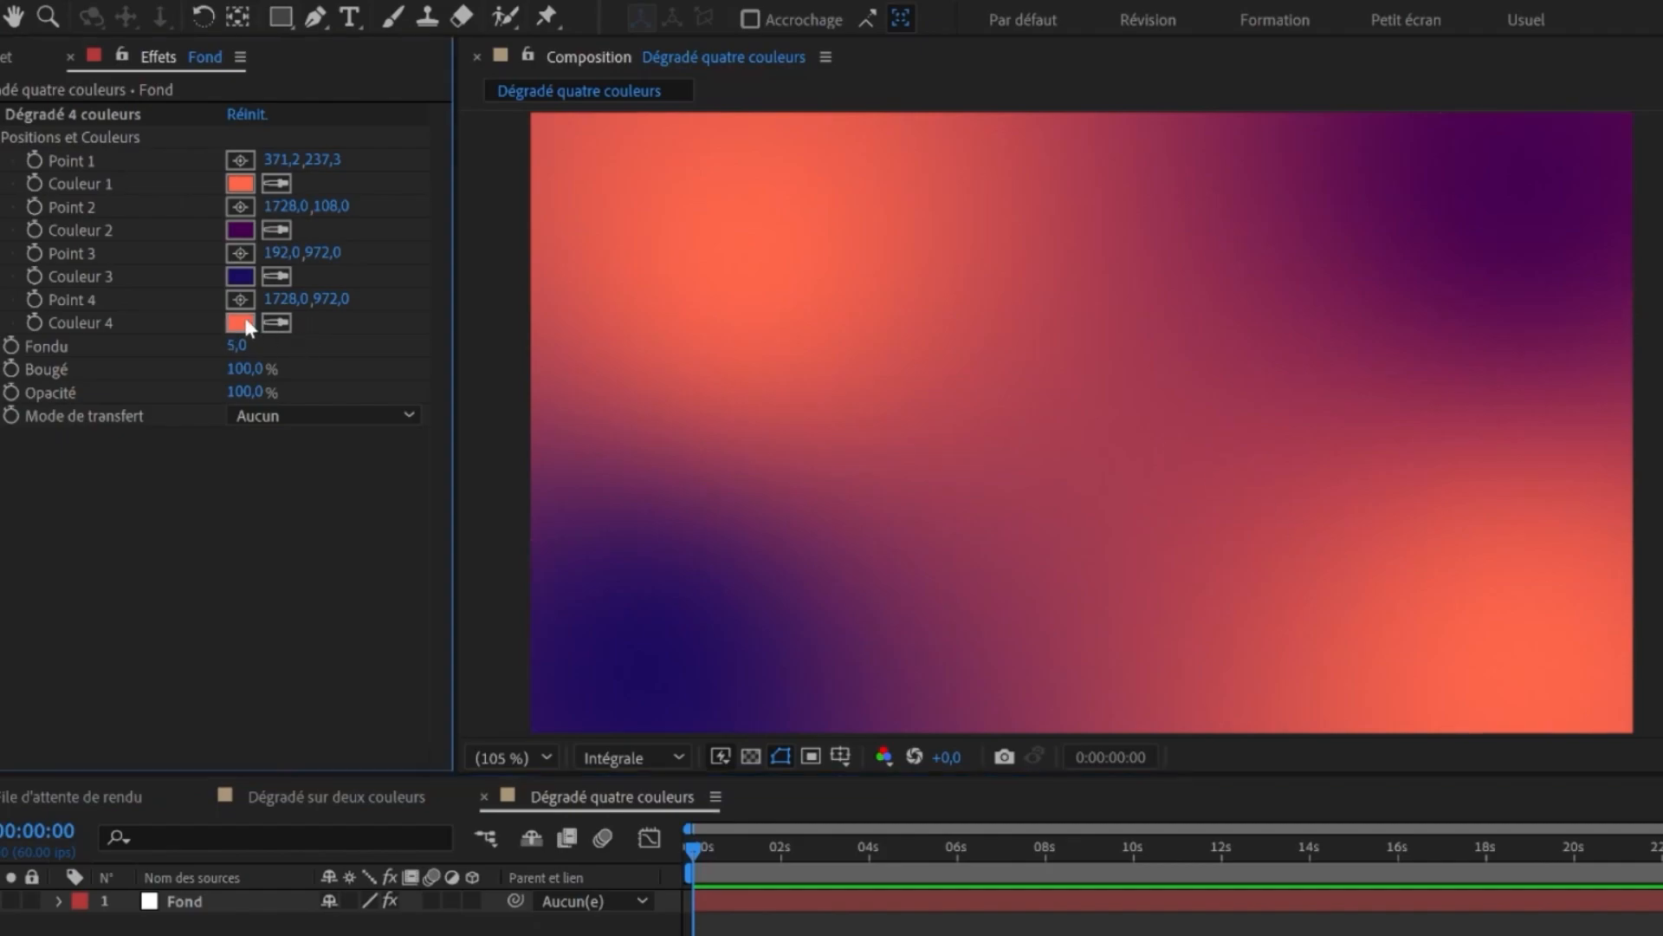
drag(1100, 935, 1100, 921)
drag(962, 914, 1002, 892)
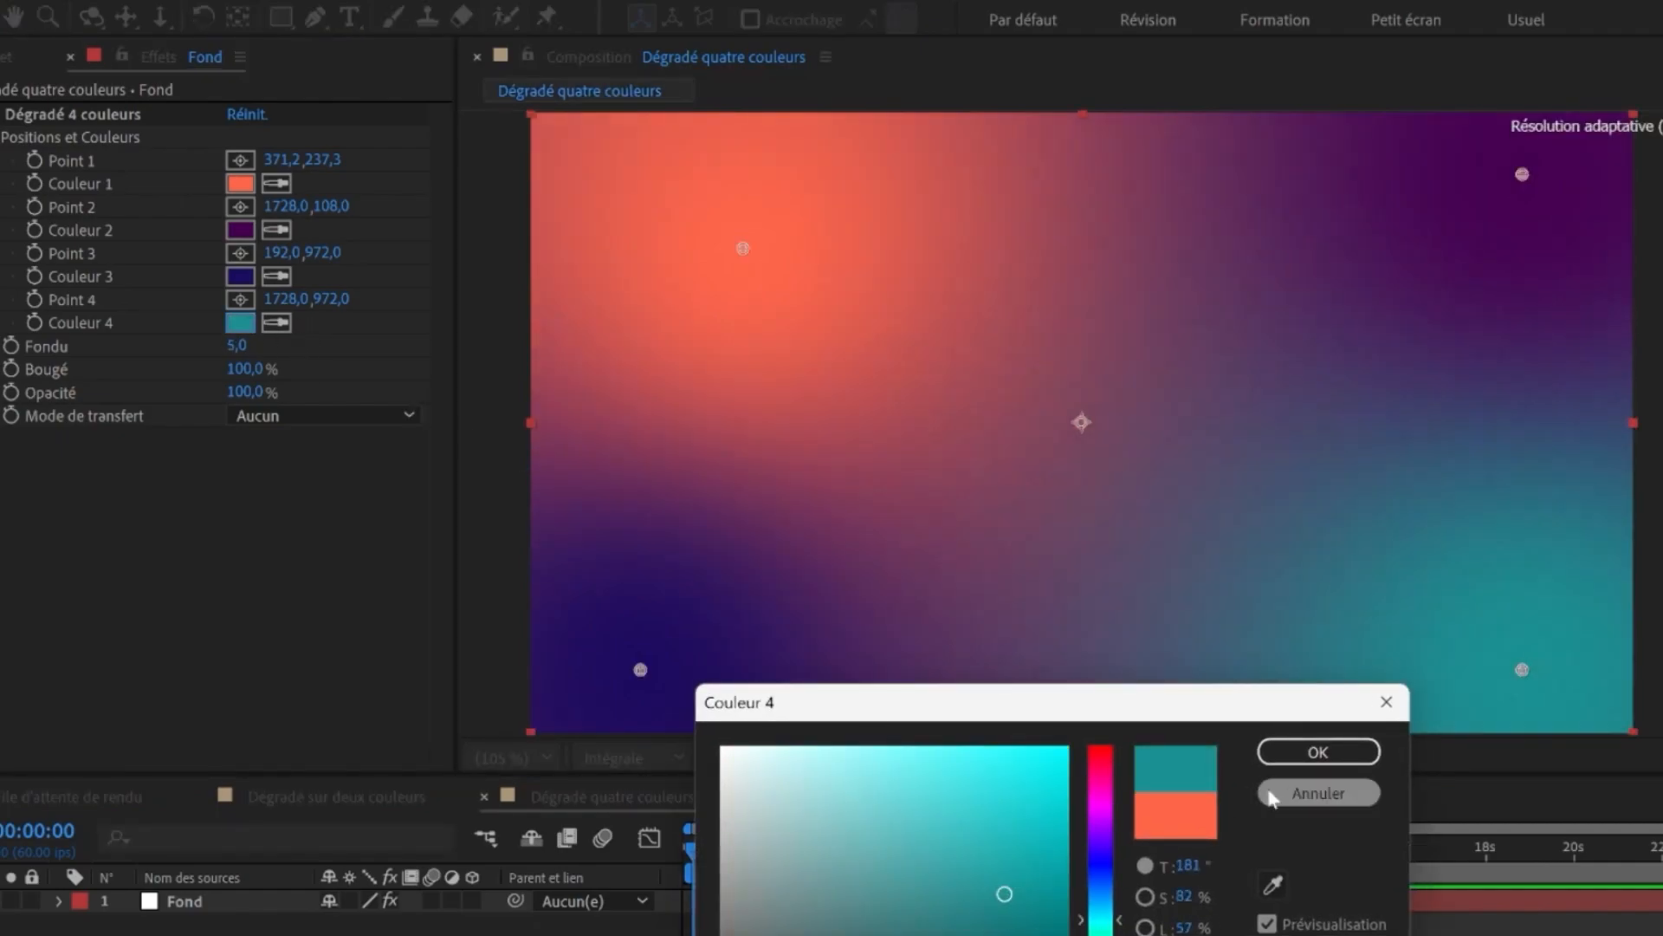
click(1318, 793)
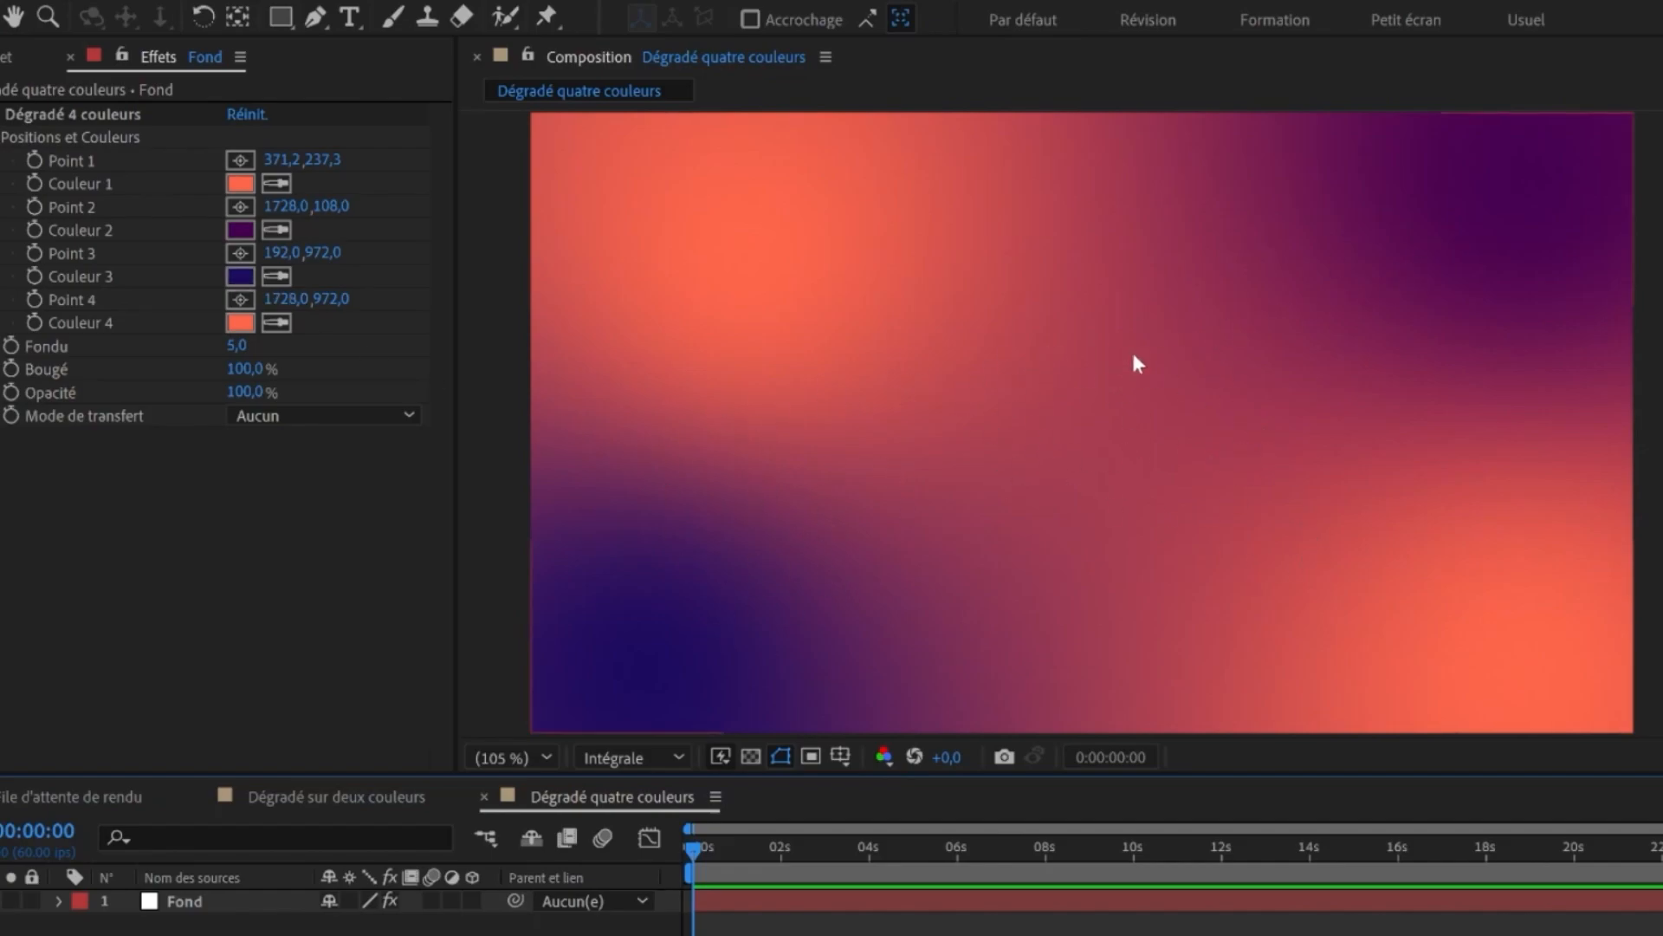
- Undo the last Point 1 move
key(ctrl+z)
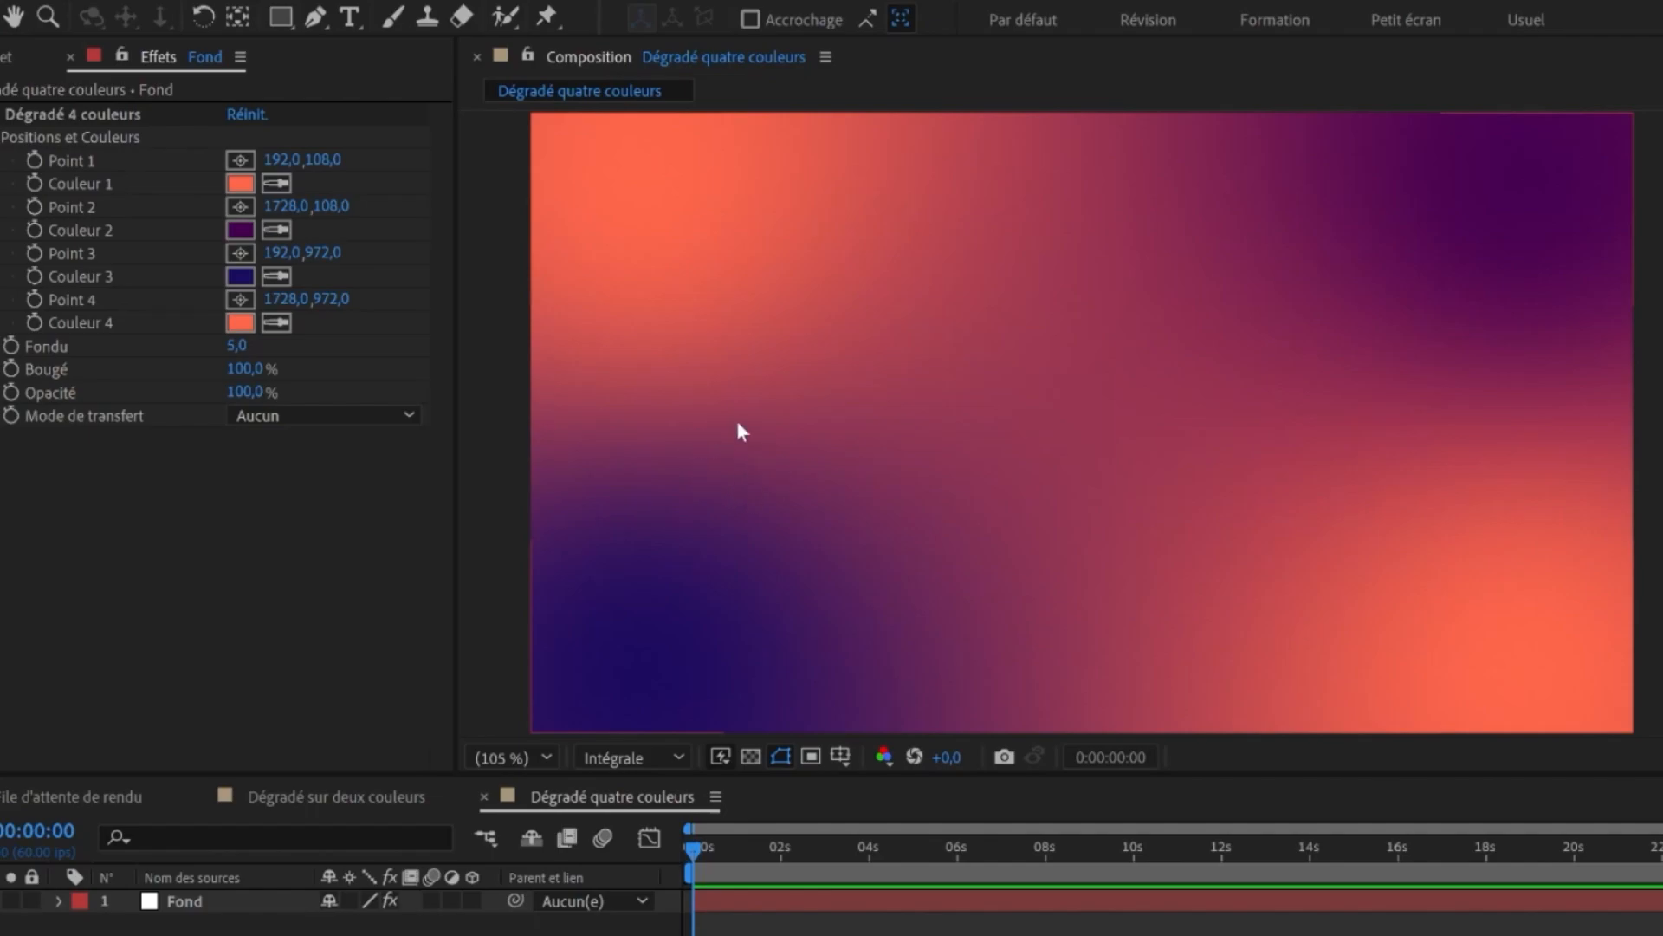
- Add wiggle expressions to the four gradient points, starting with wiggle(0.7,320); on Point 1
key(e)
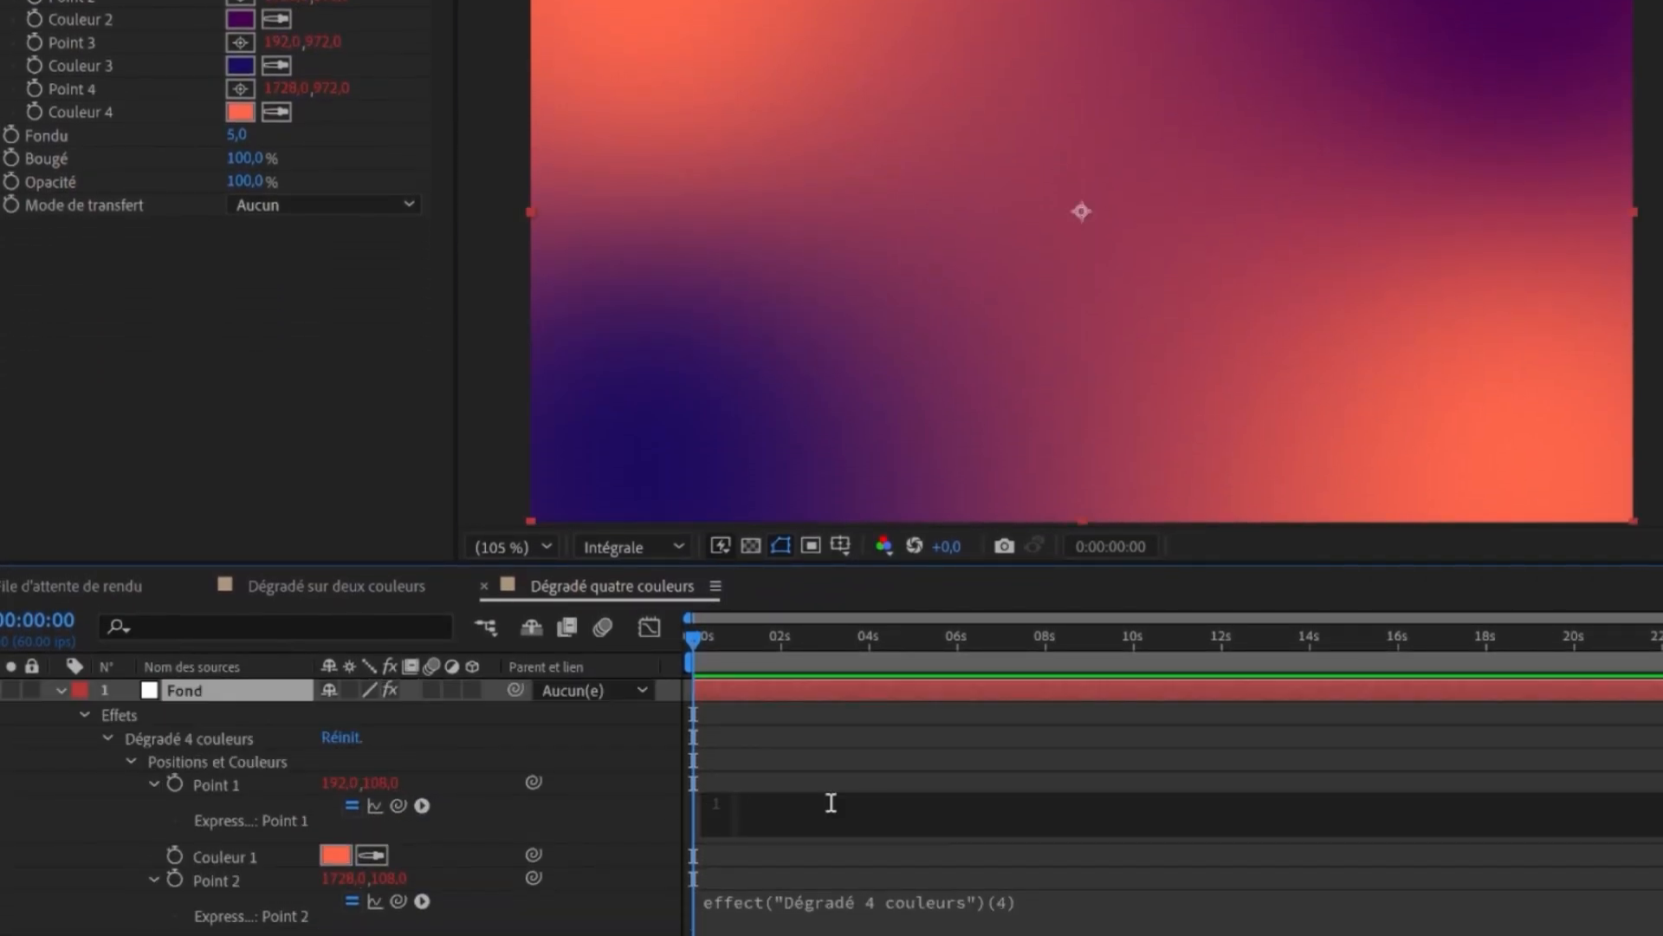
text(wiggle()
text(0.7,320))
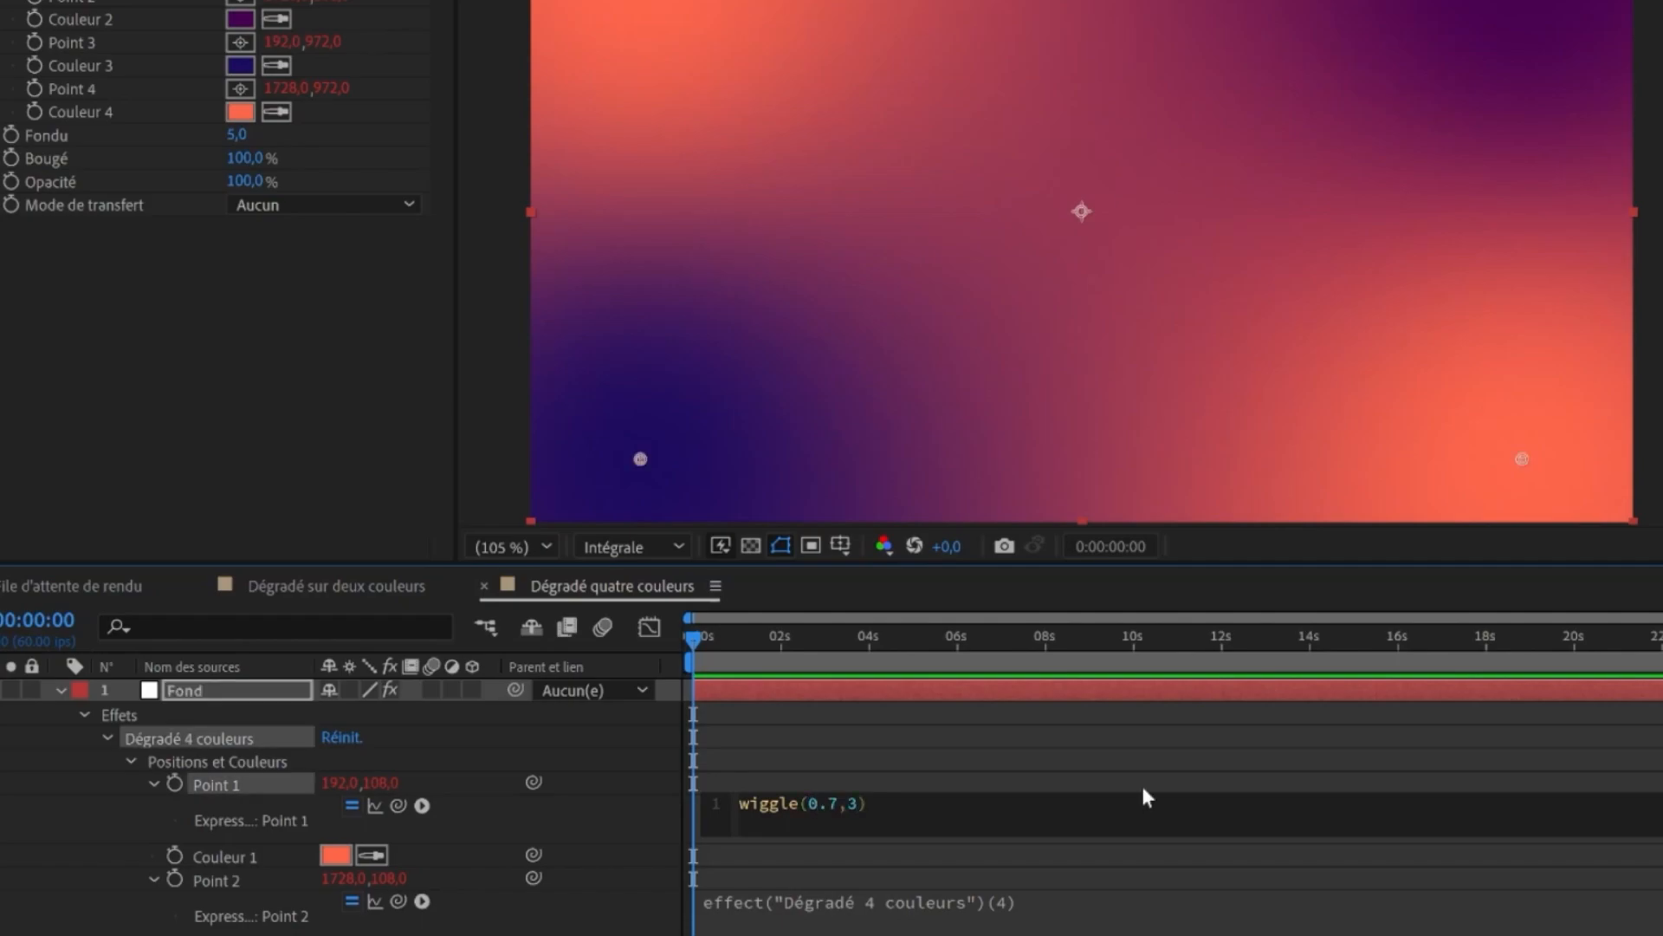
text(;)
drag(680, 663, 901, 676)
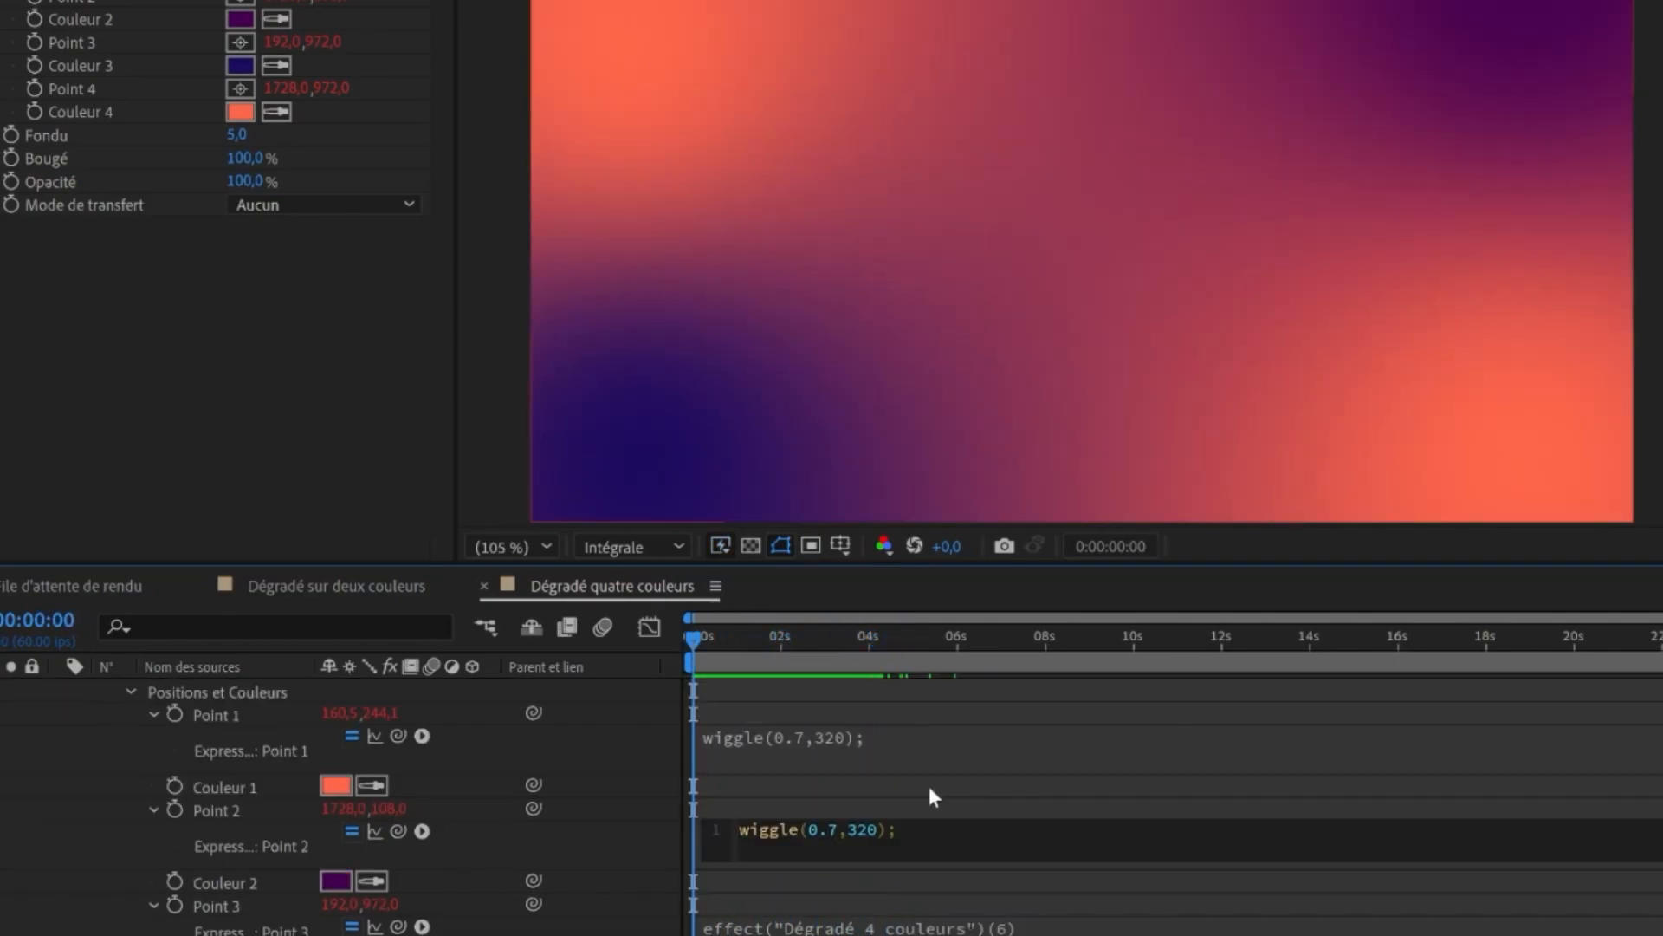
text(4)
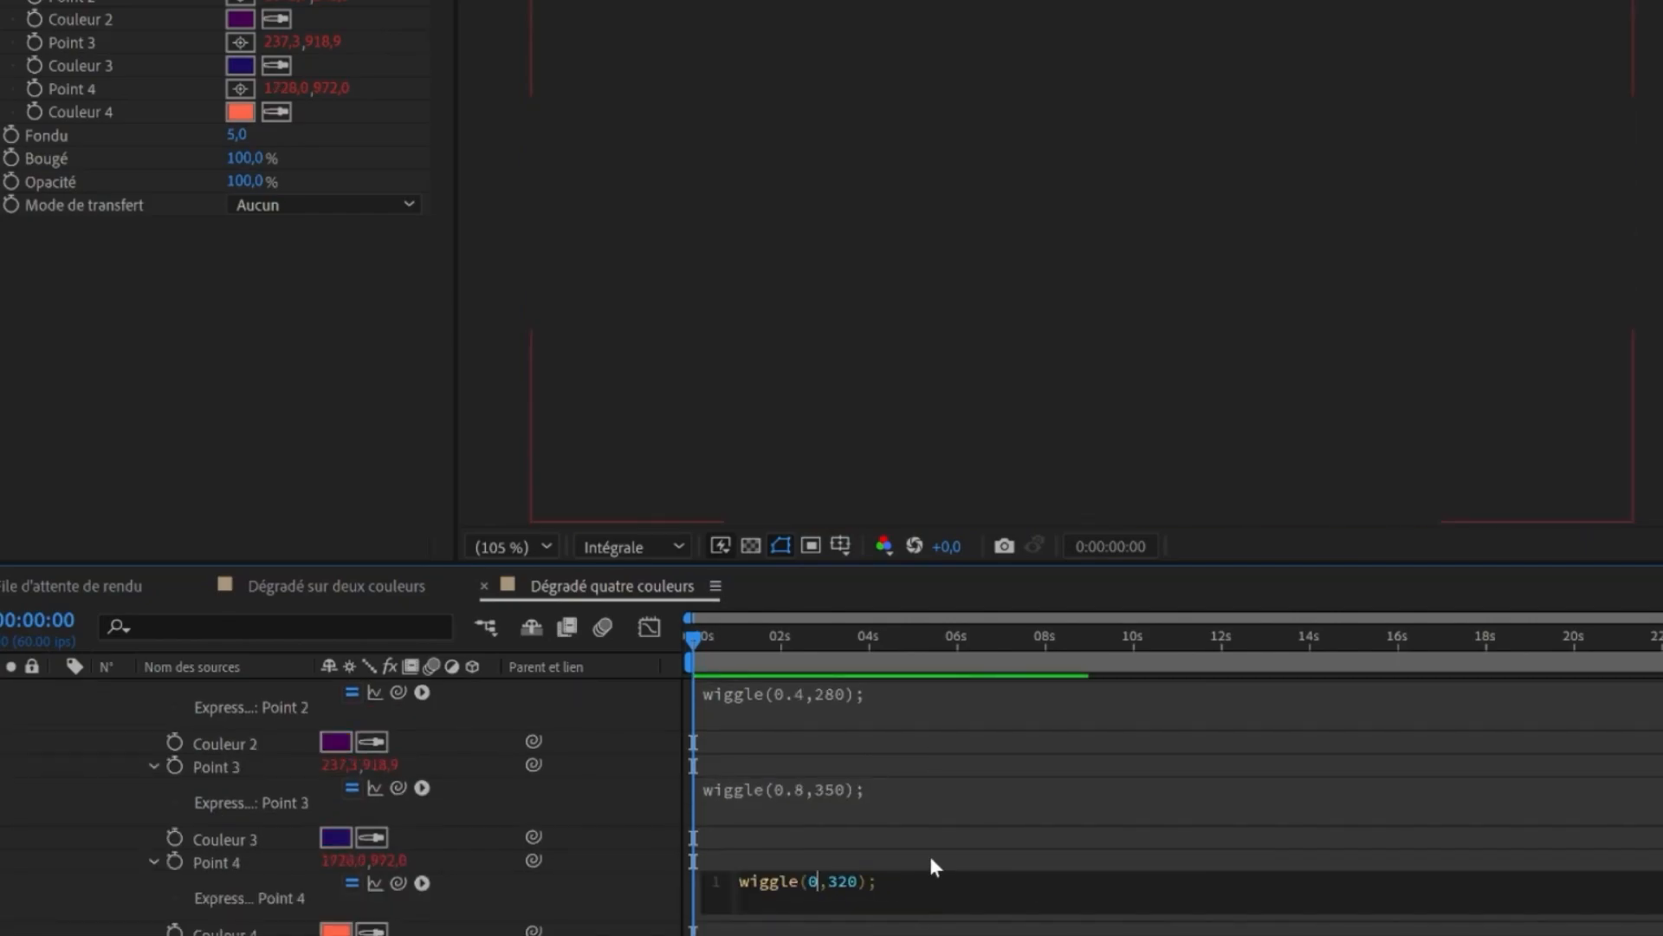
- Edit the amplitude in Point 4's wiggle expression and preview the animation
key(BackSpace)
key(BackSpace)
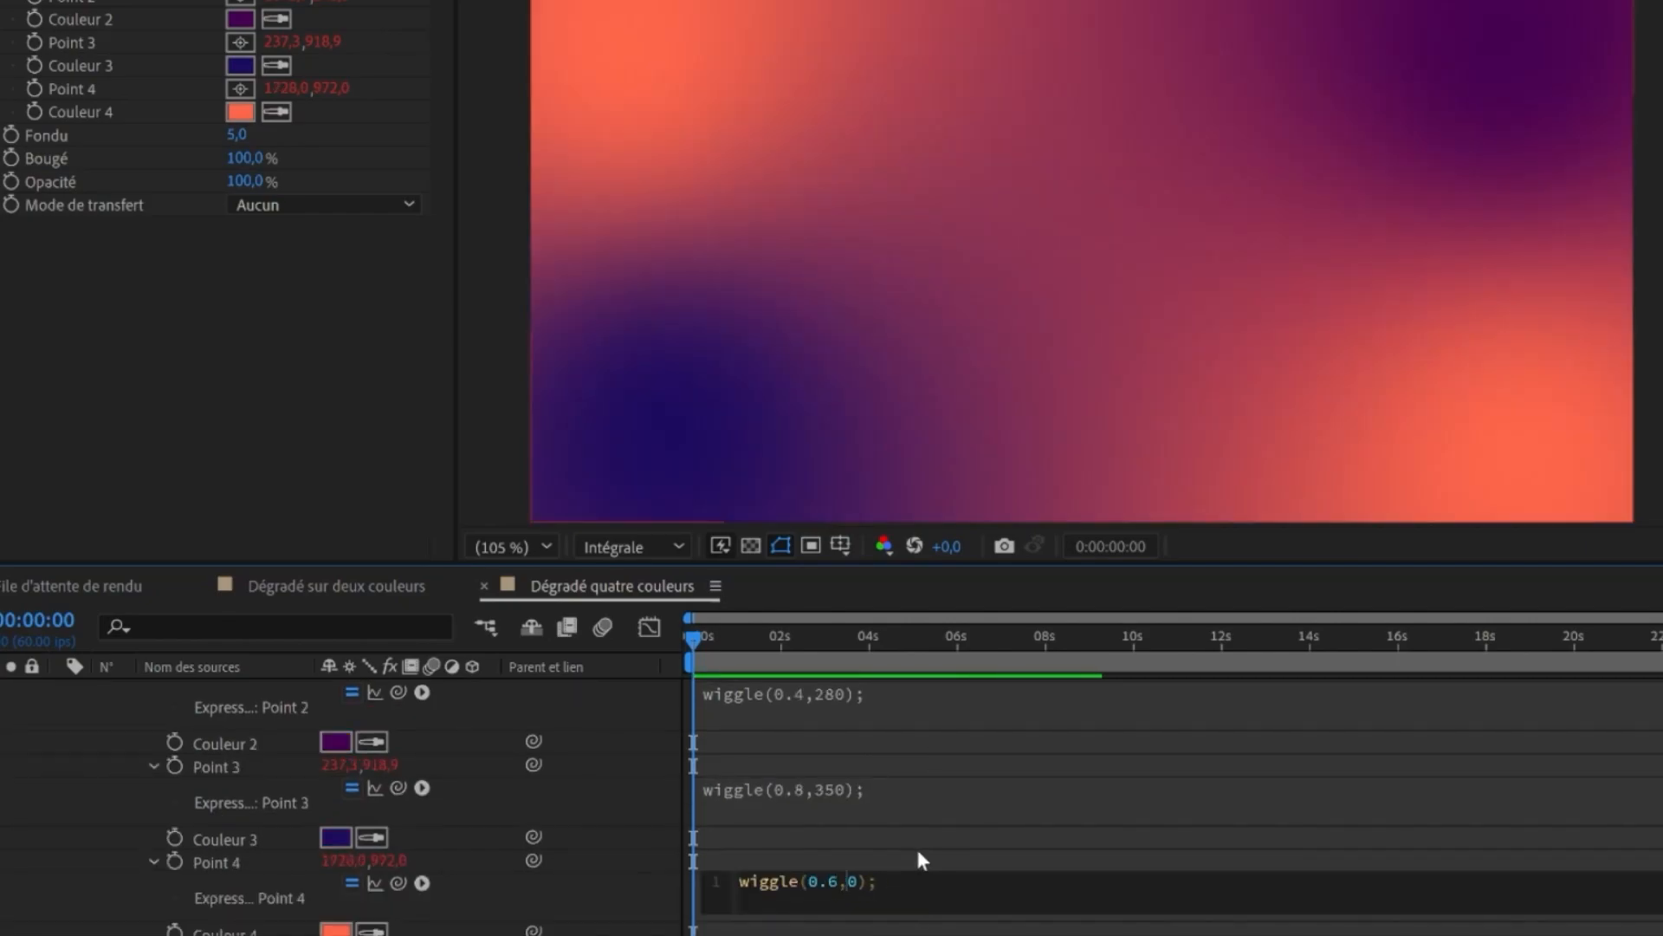
text(25)
click(1181, 720)
key(space)
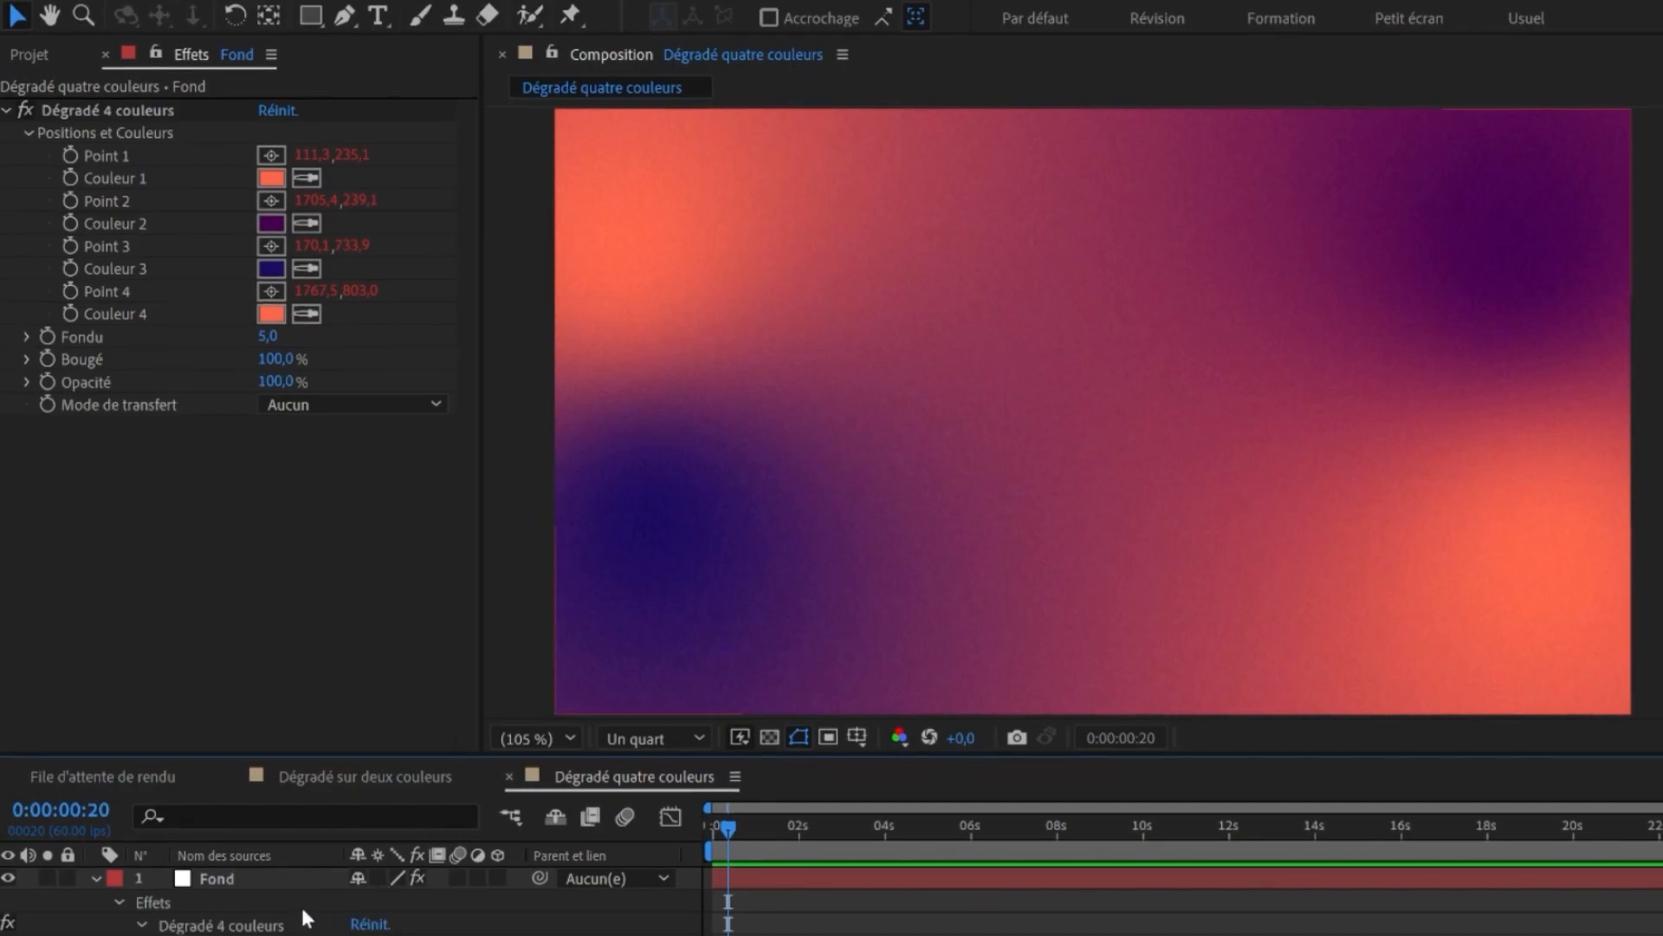
- Copy the Vibrance effect from the Dégradé layer in the two-colour composition and paste it onto the Fond layer
click(365, 776)
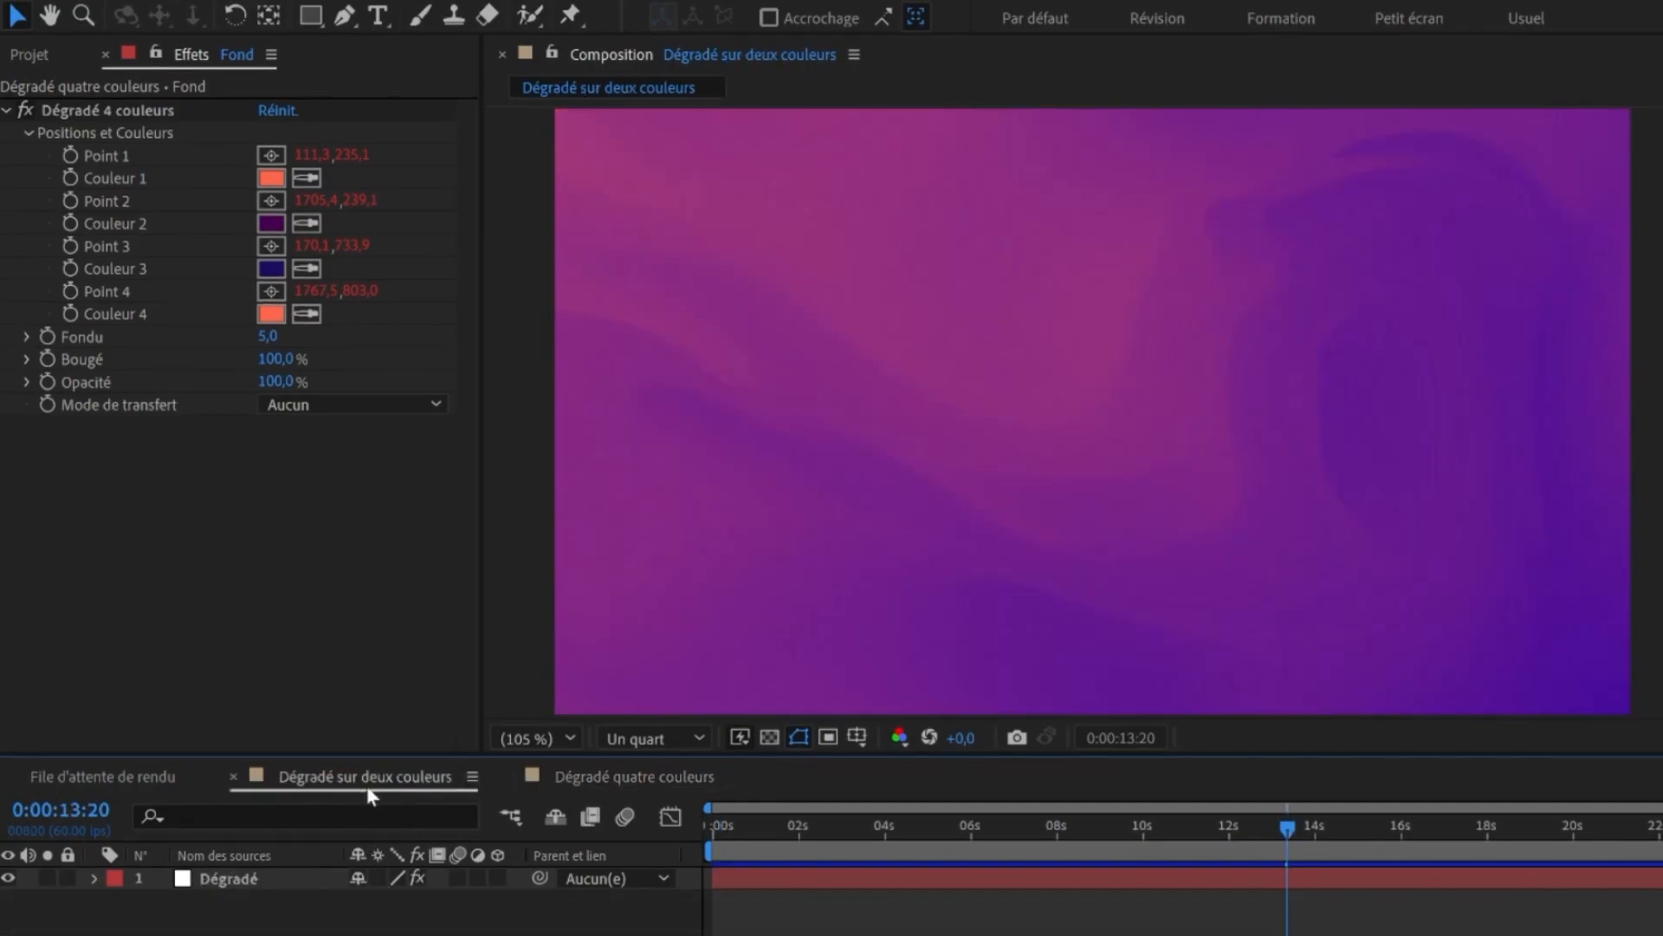
click(256, 877)
click(113, 318)
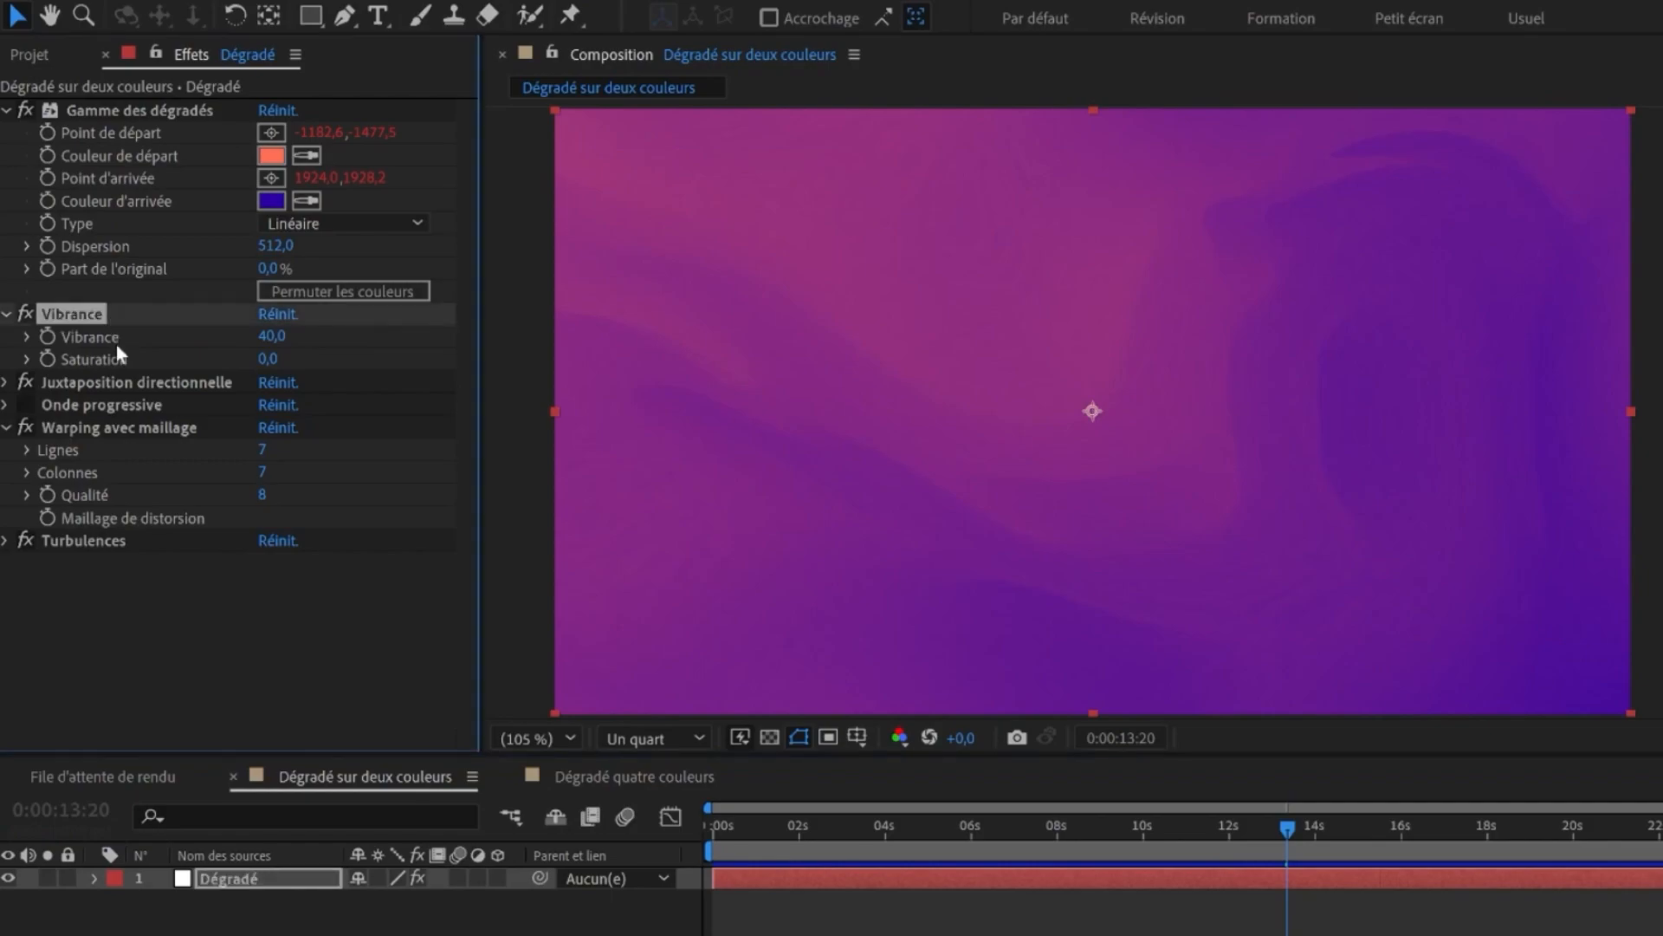
click(593, 776)
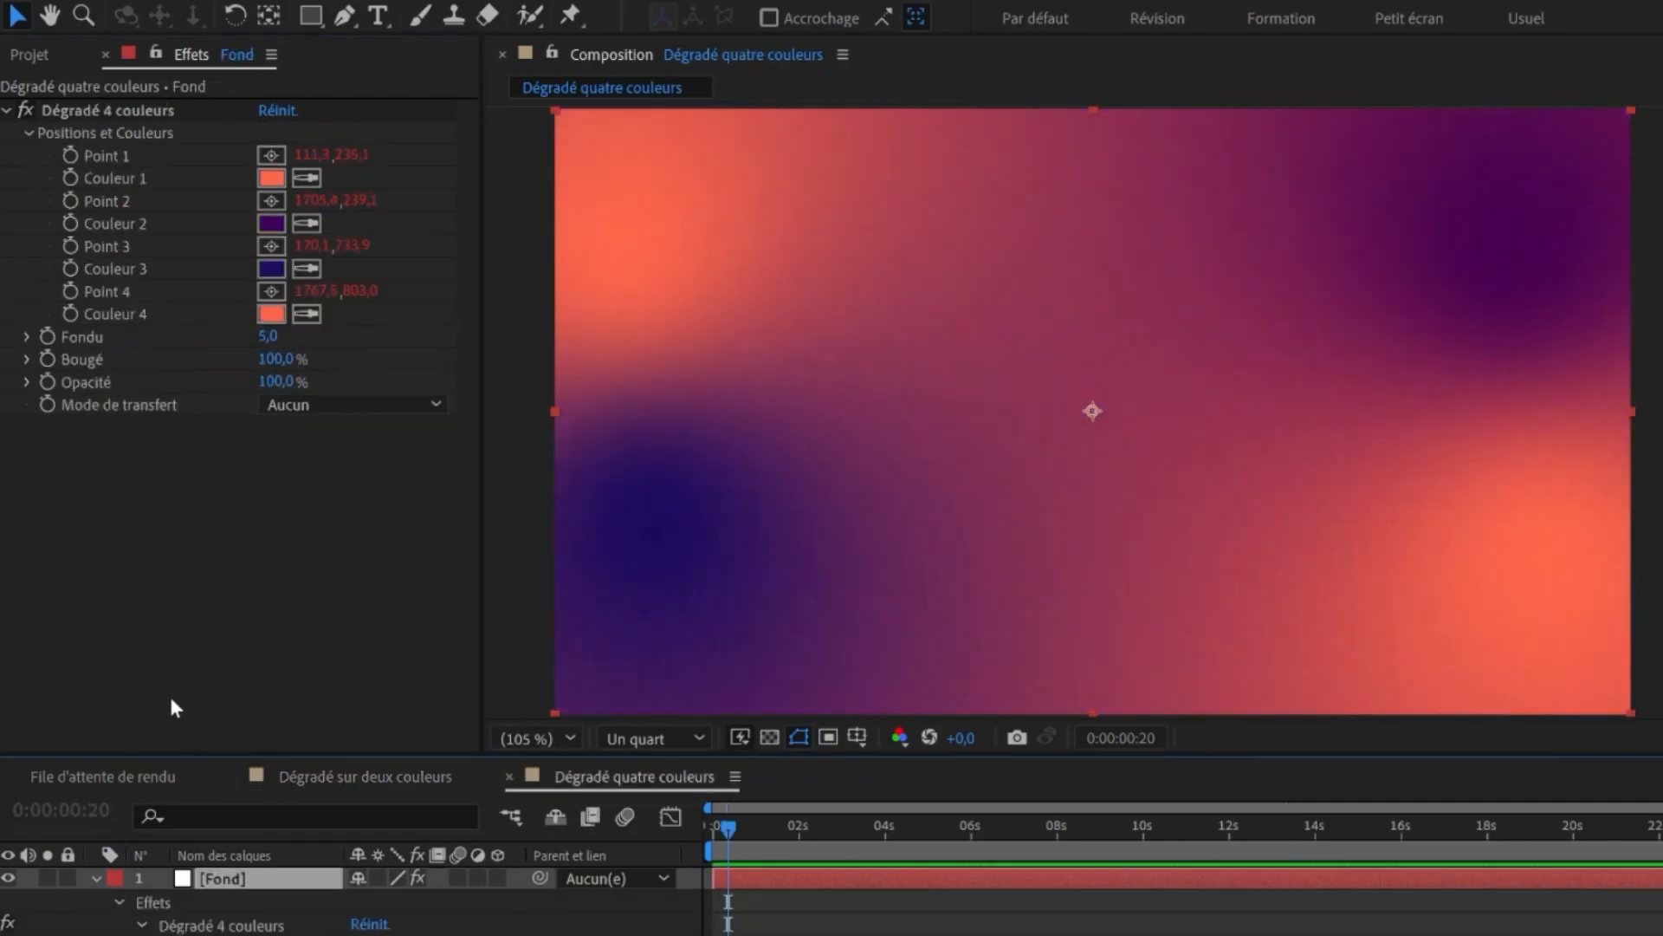
key(ctrl+v)
click(139, 645)
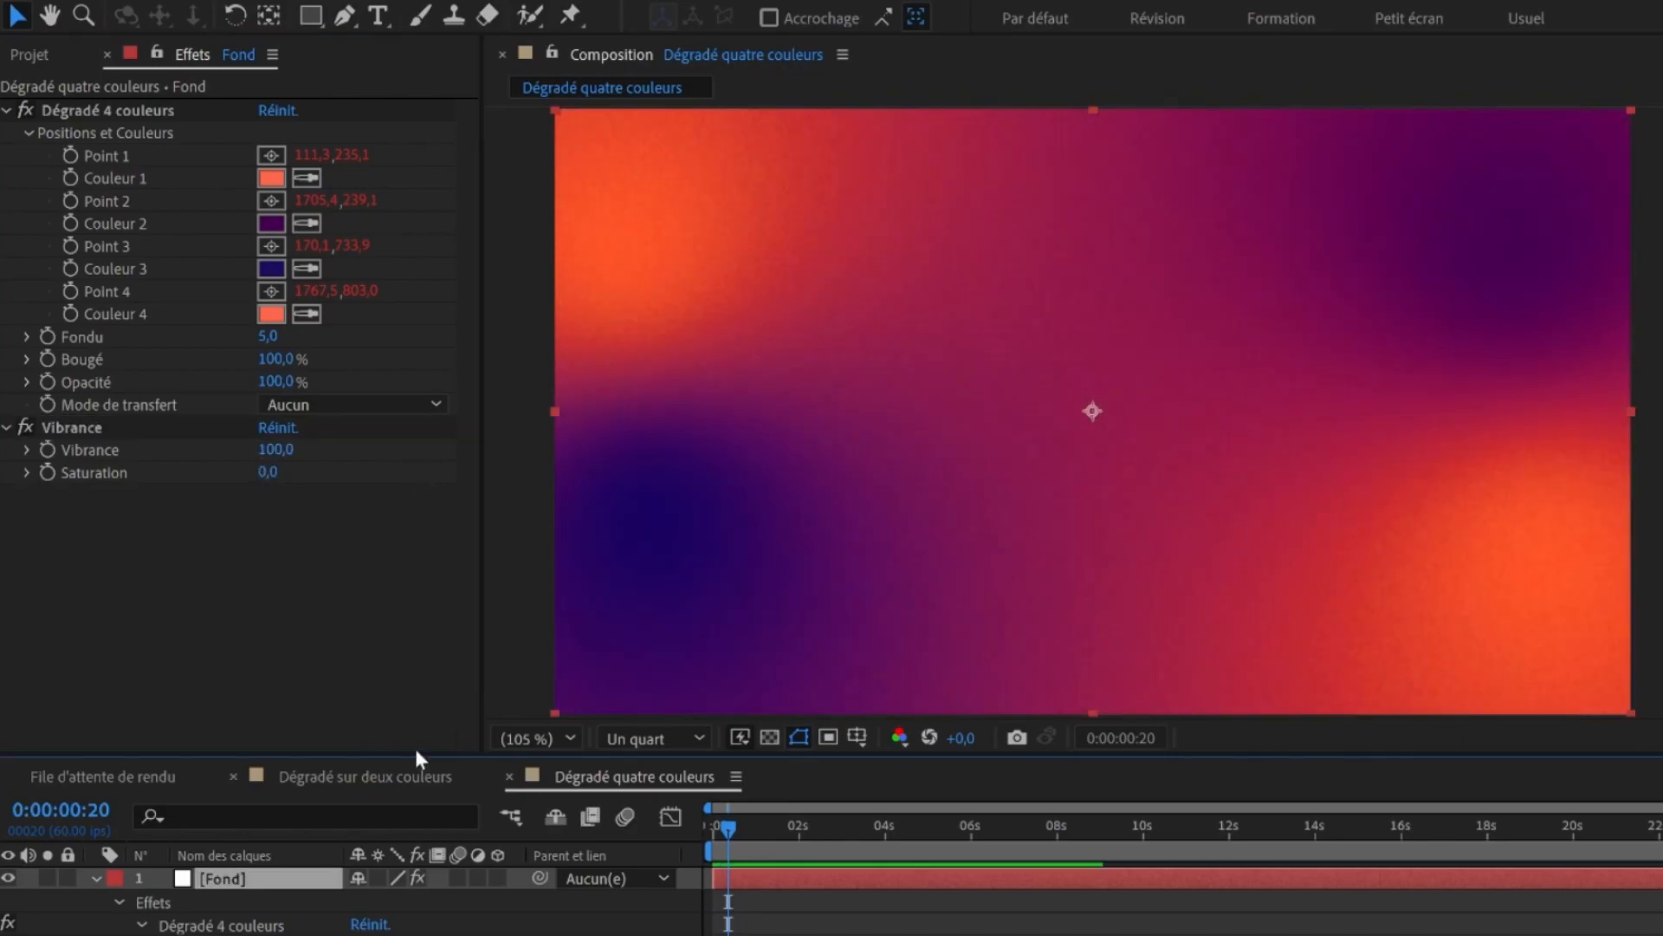
- Copy Juxtaposition directionnelle and Turbulences from the two-colour composition and paste them onto the Fond layer
click(355, 774)
click(267, 875)
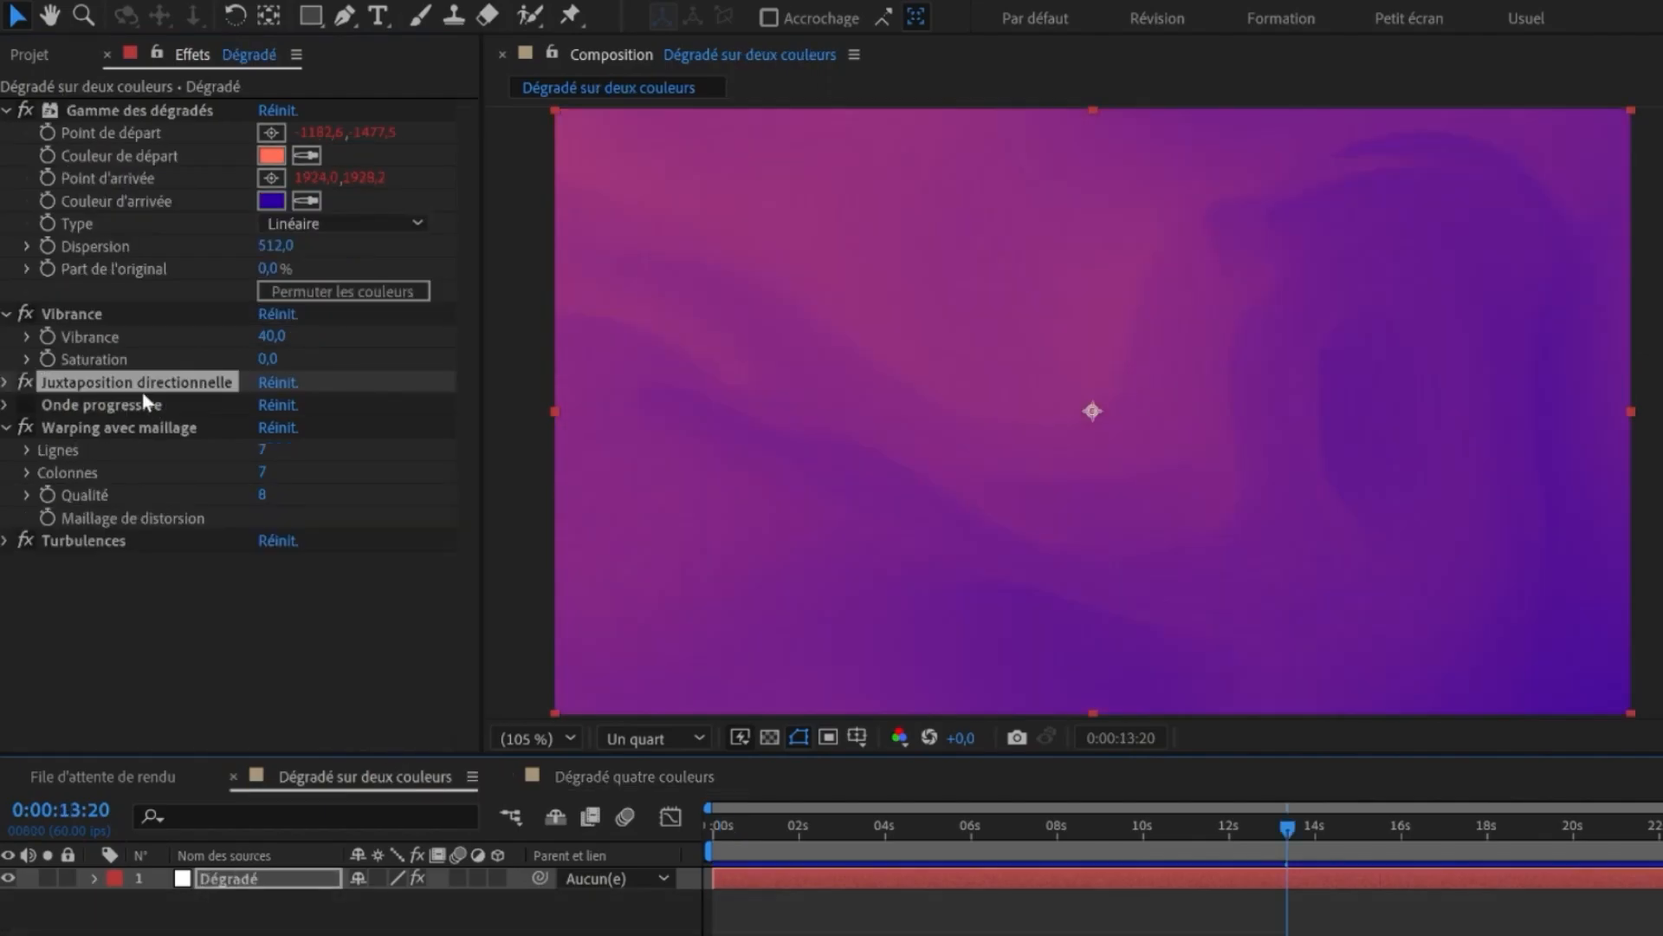
click(593, 776)
key(ctrl+v)
scroll(99, 511, down, 3)
drag(117, 618, 141, 310)
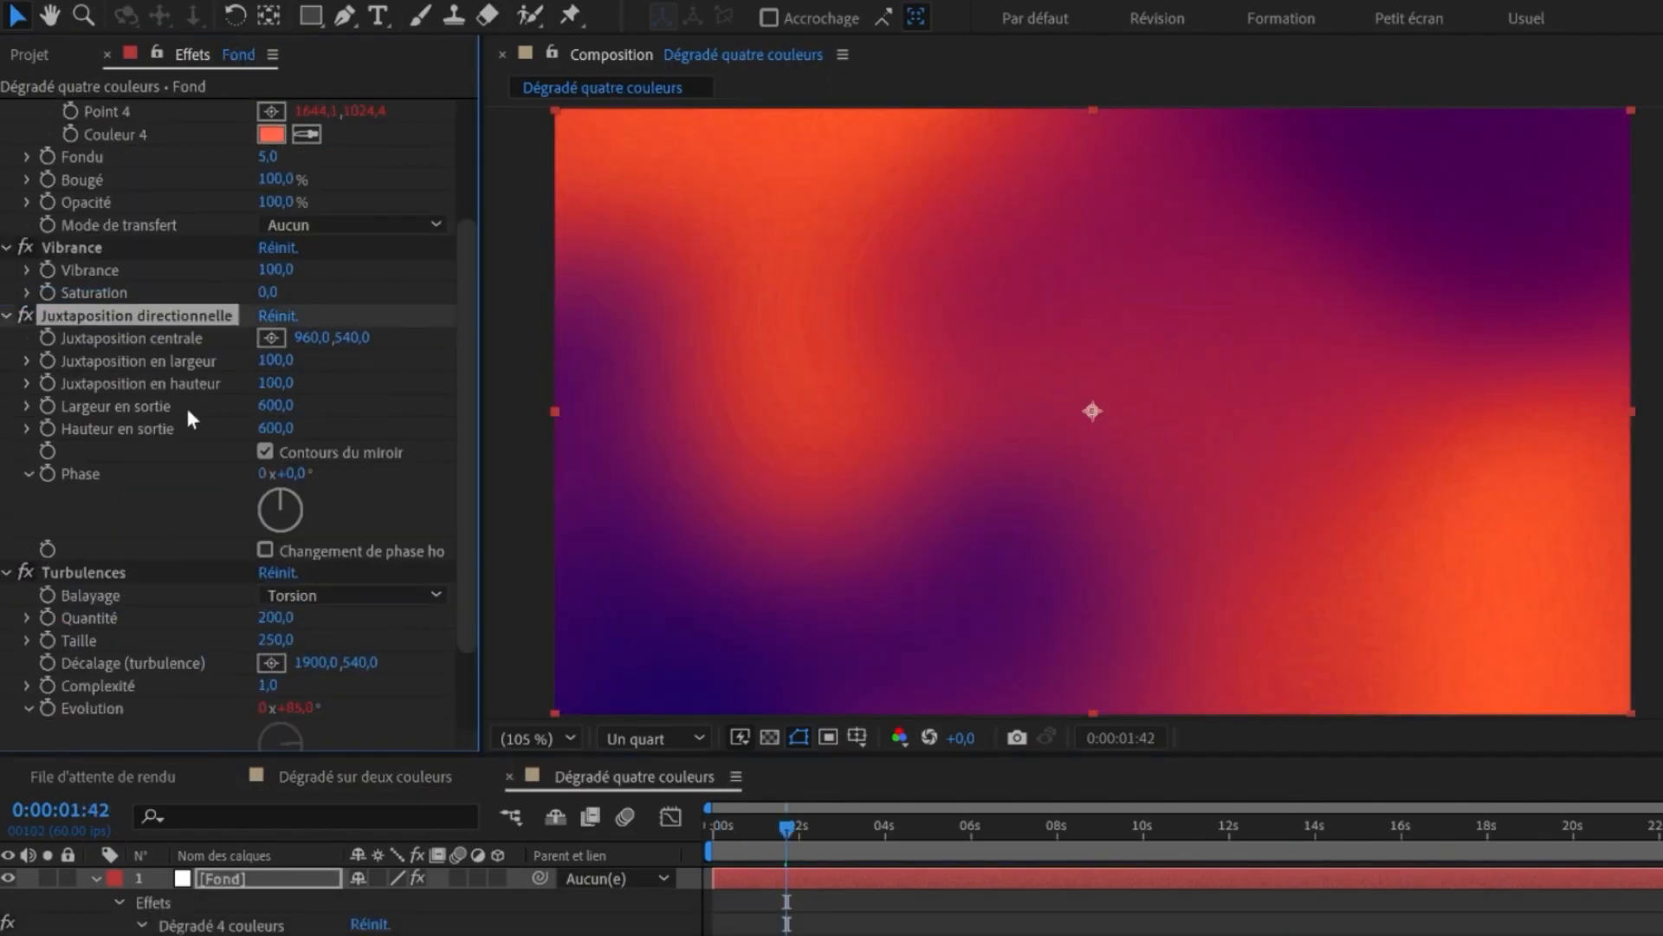
- Set the Turbulences Taille to 150 and preview the animation
scroll(185, 404, up, 3)
scroll(200, 446, down, 3)
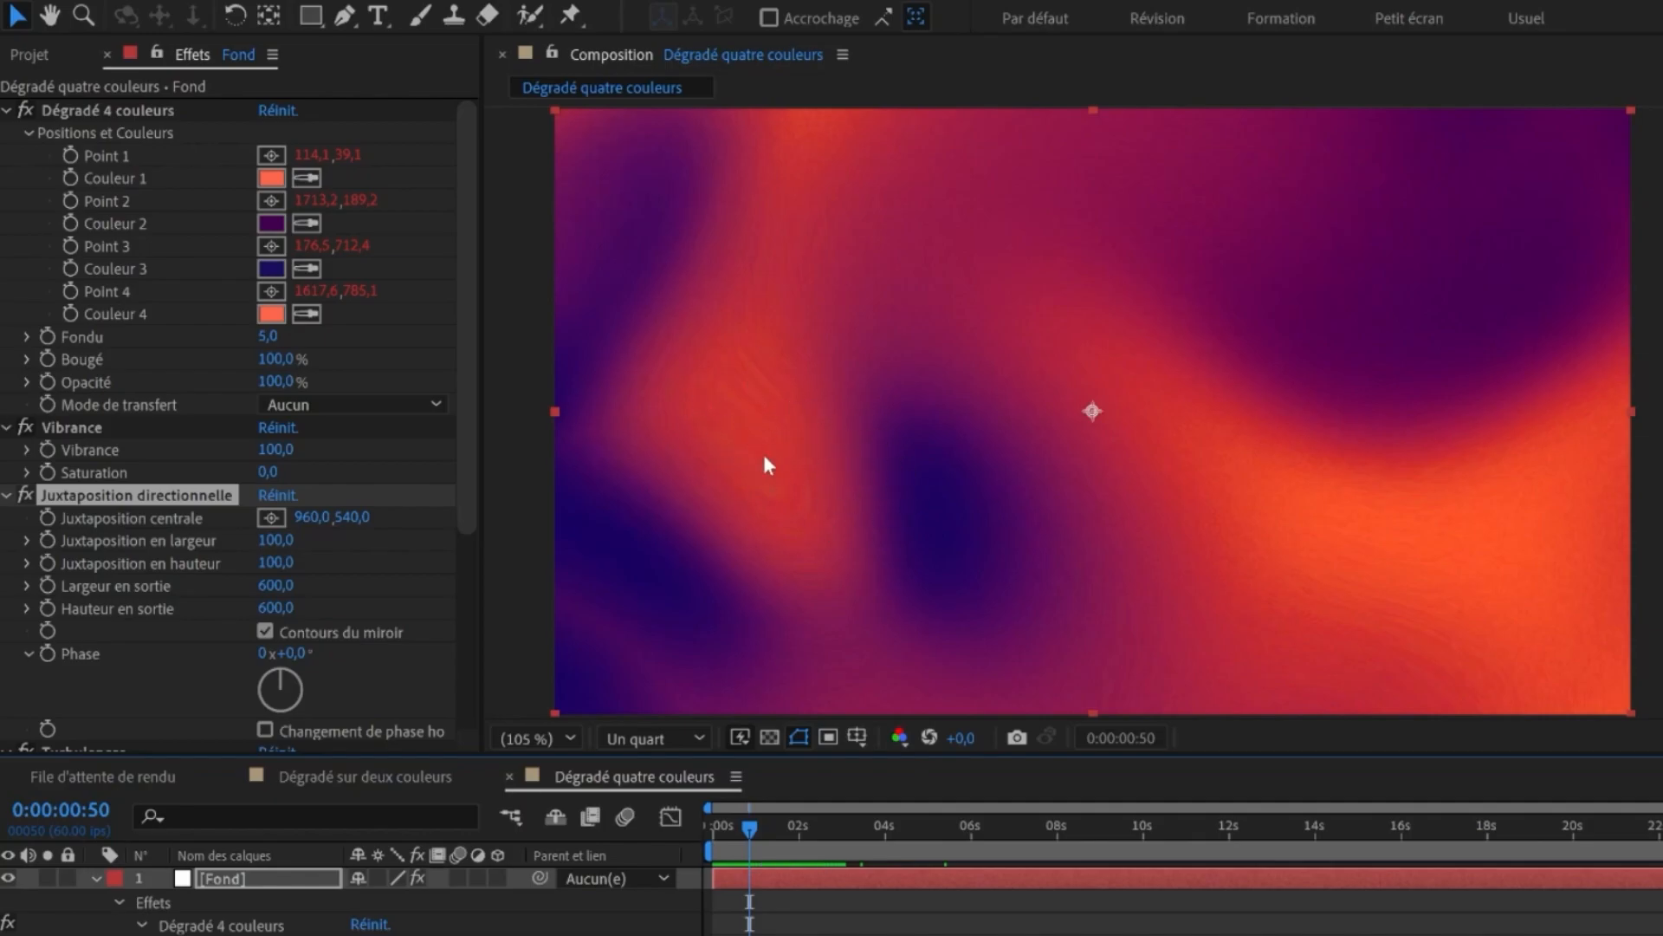
scroll(267, 541, down, 5)
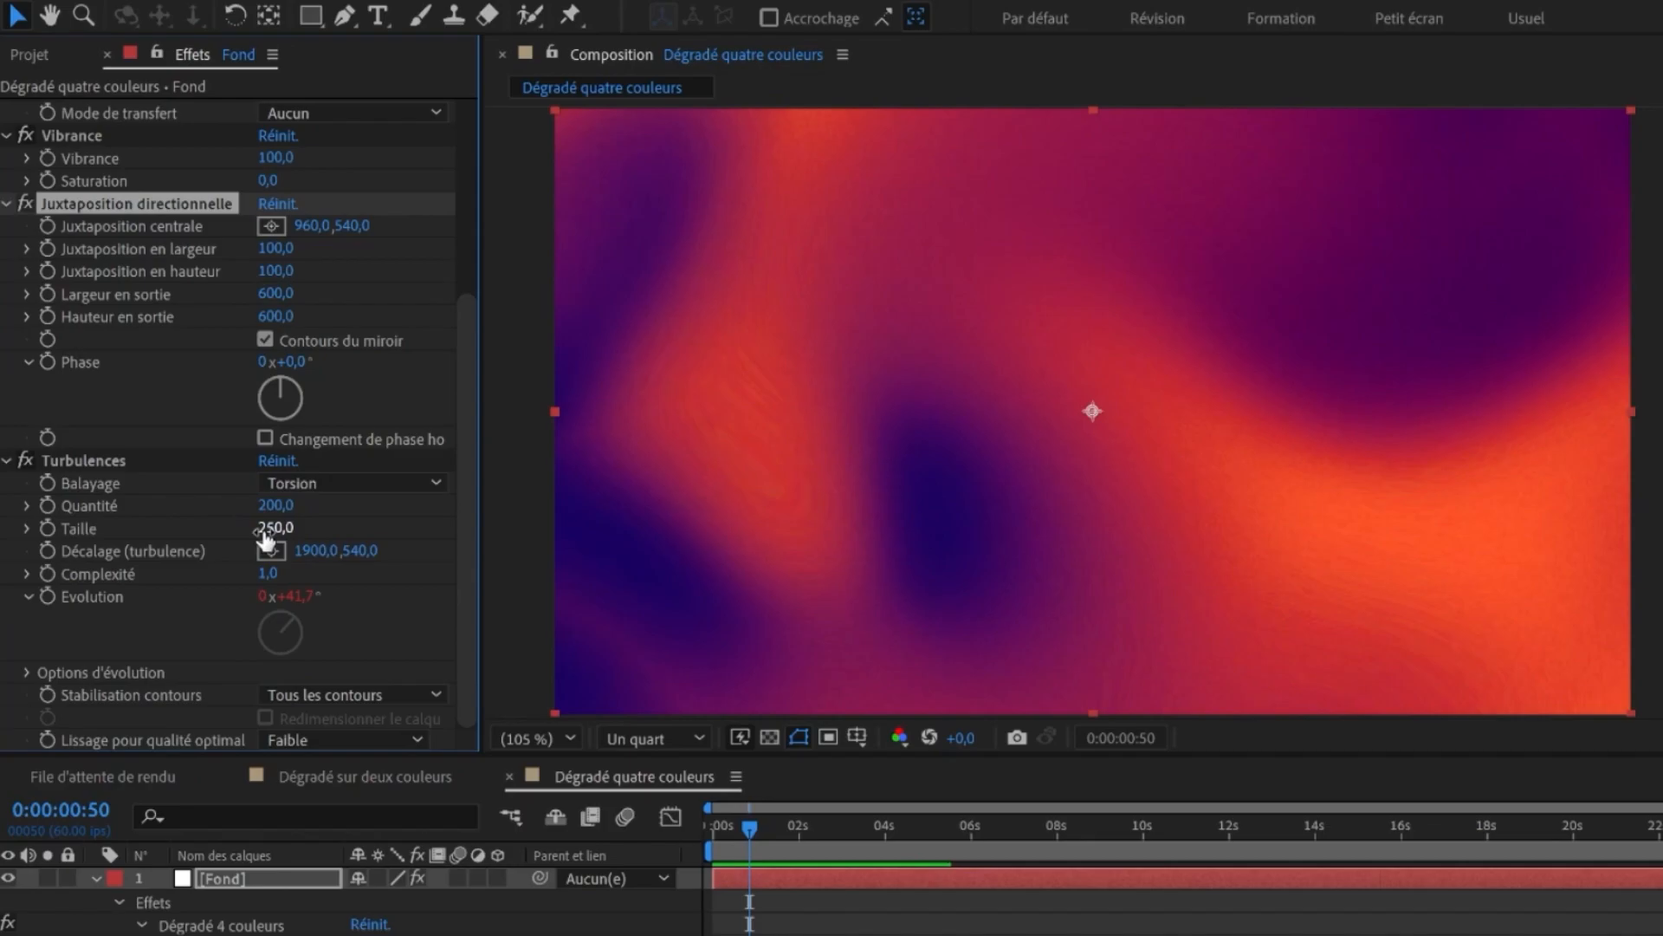
click(275, 527)
text(150)
key(Return)
key(space)
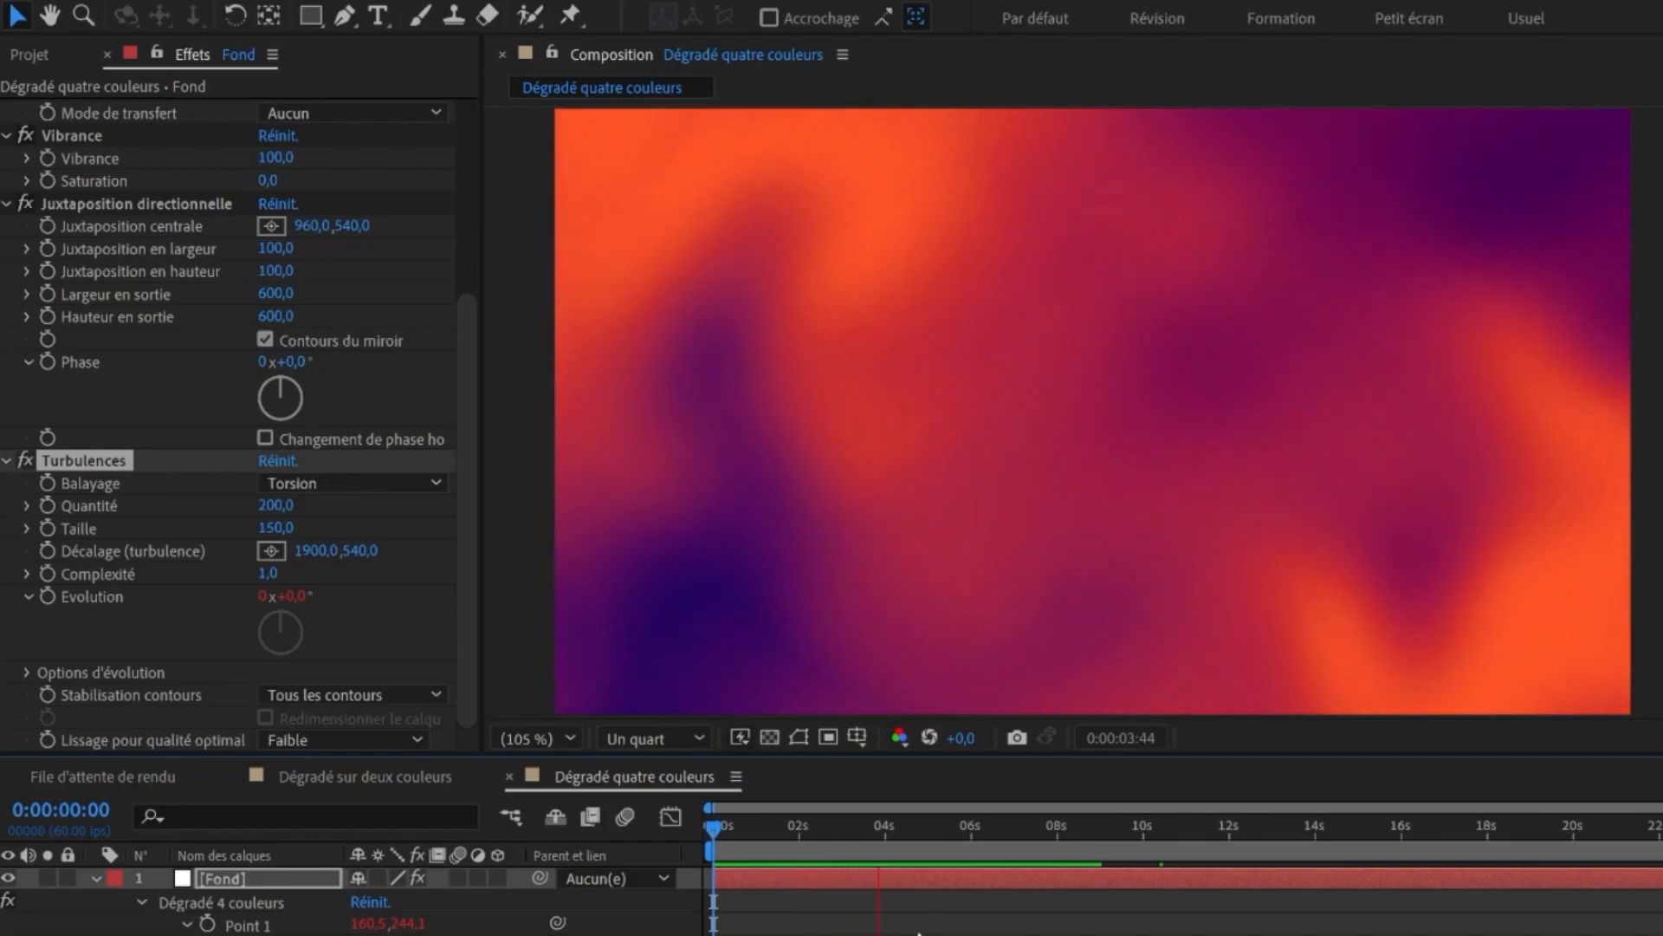
key(space)
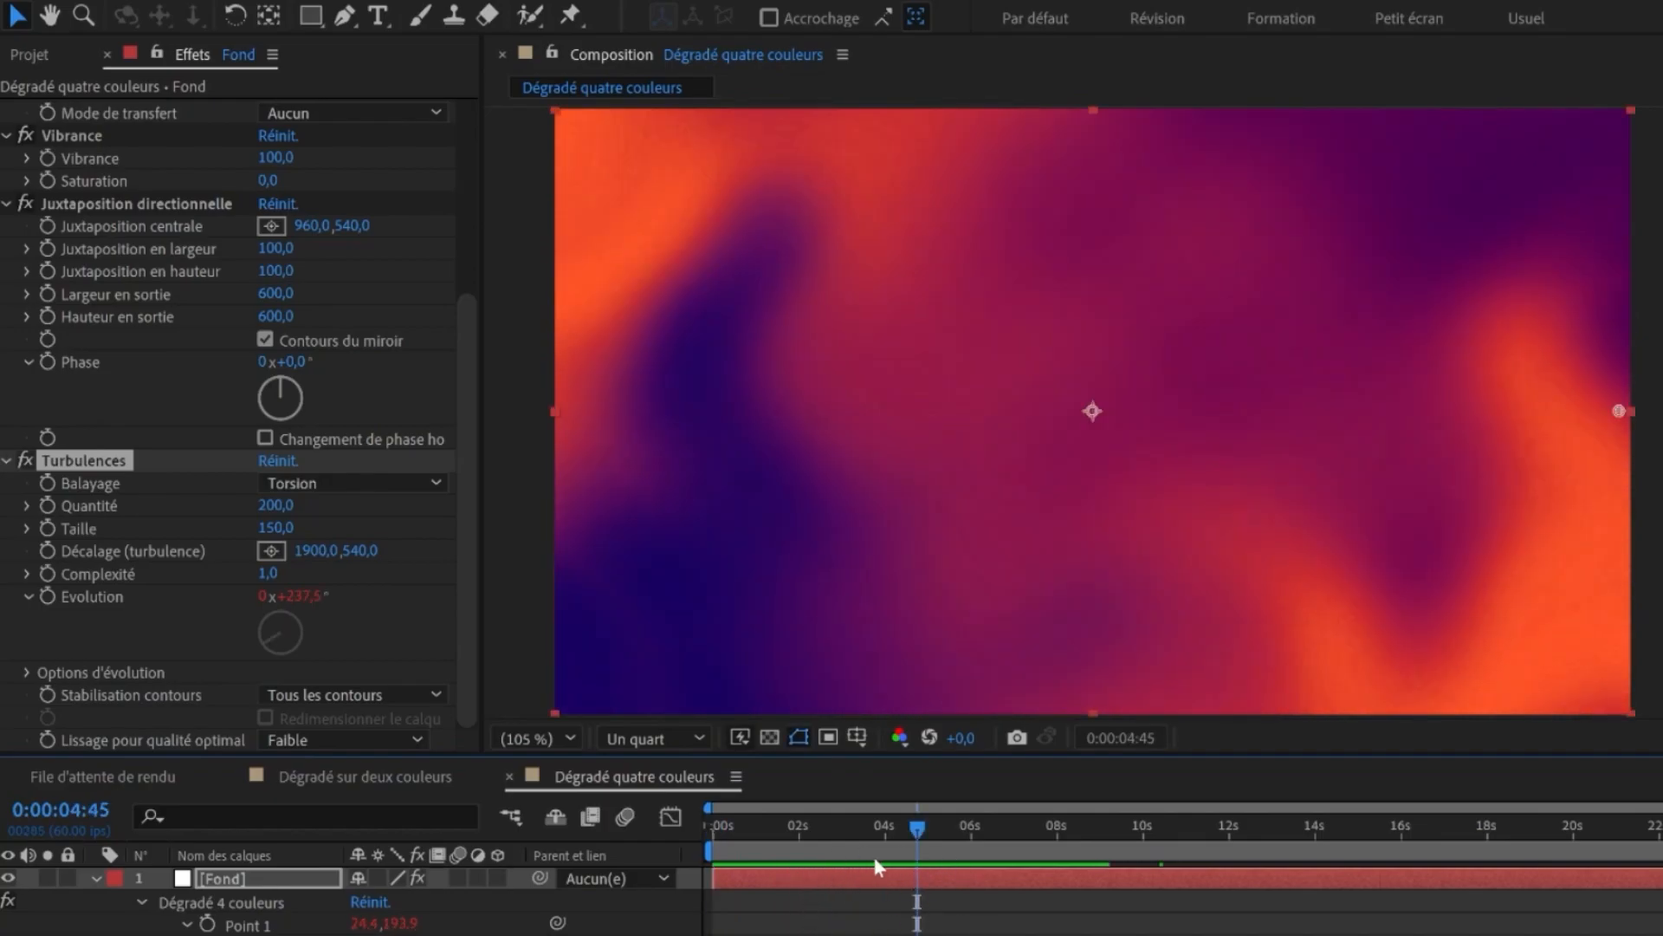
- Bring the Warping avec maillage effect onto the Fond layer, placing it just above Turbulences
click(386, 778)
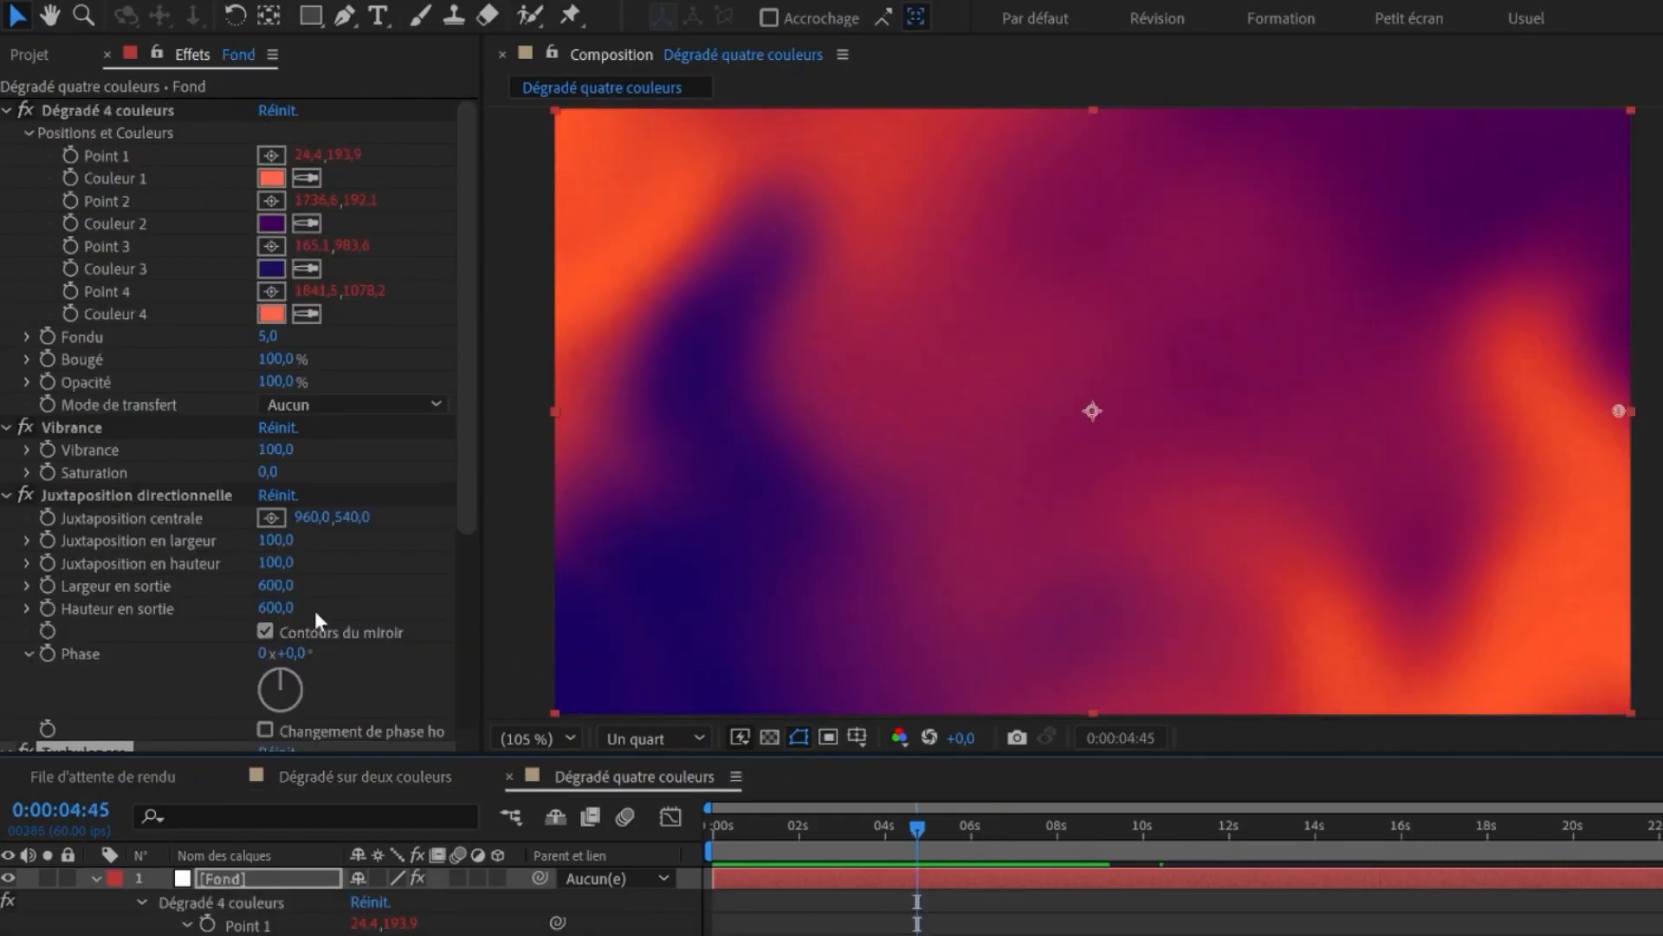
scroll(161, 560, down, 5)
scroll(170, 605, down, 2)
drag(85, 657, 116, 137)
drag(92, 285, 174, 374)
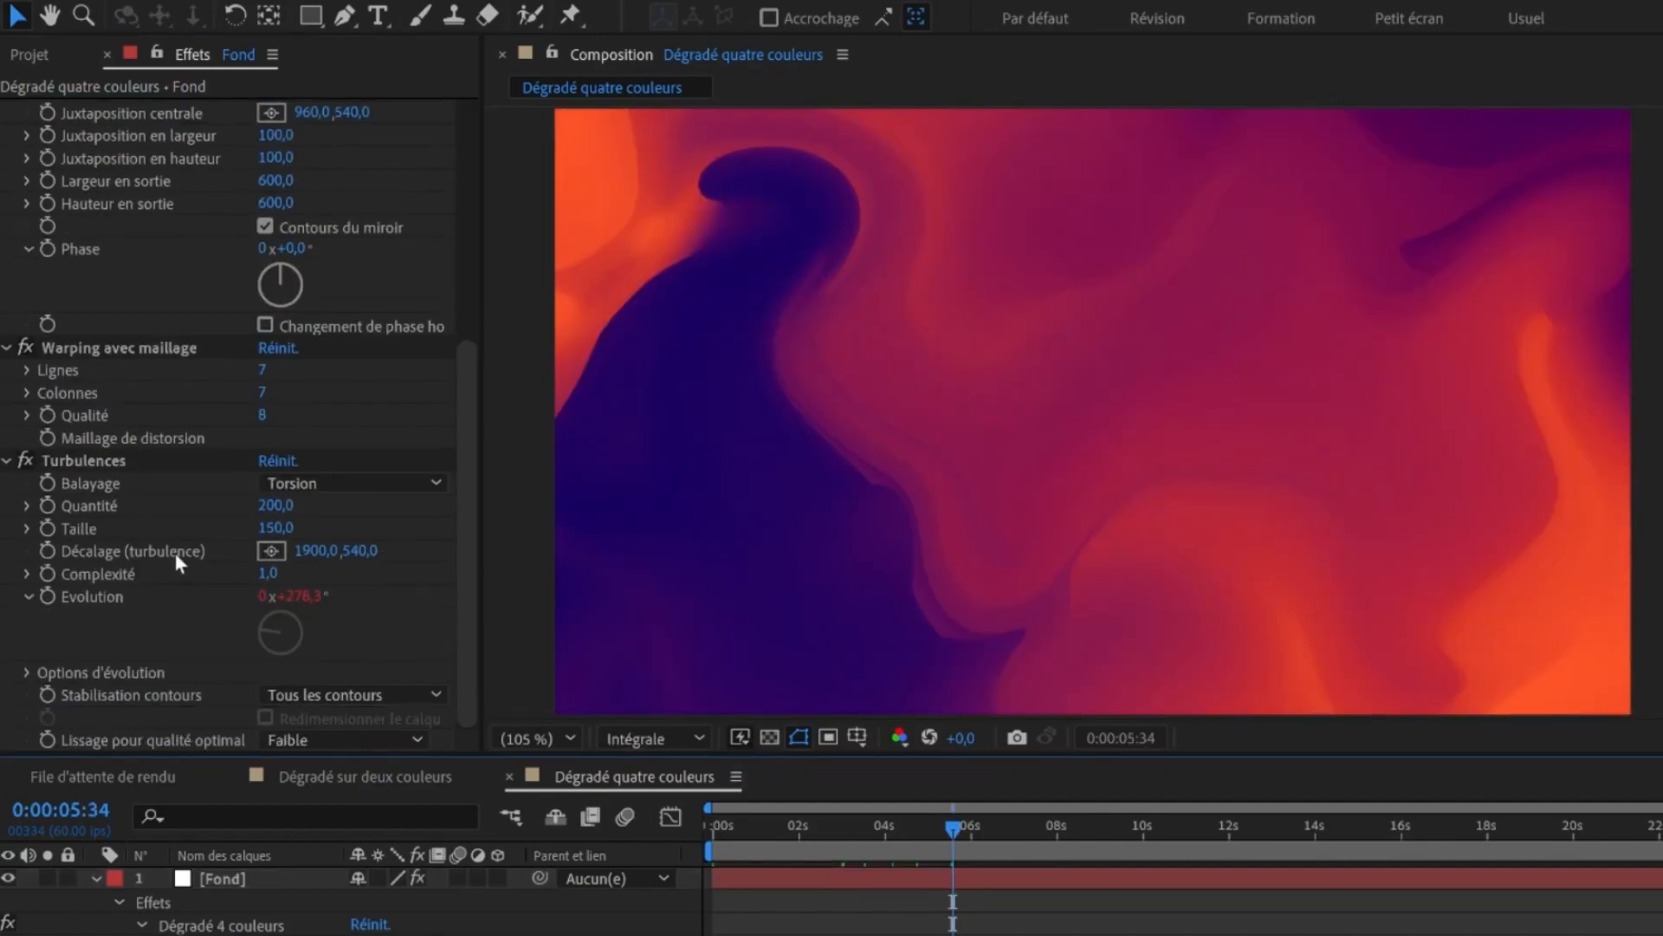
scroll(175, 553, up, 5)
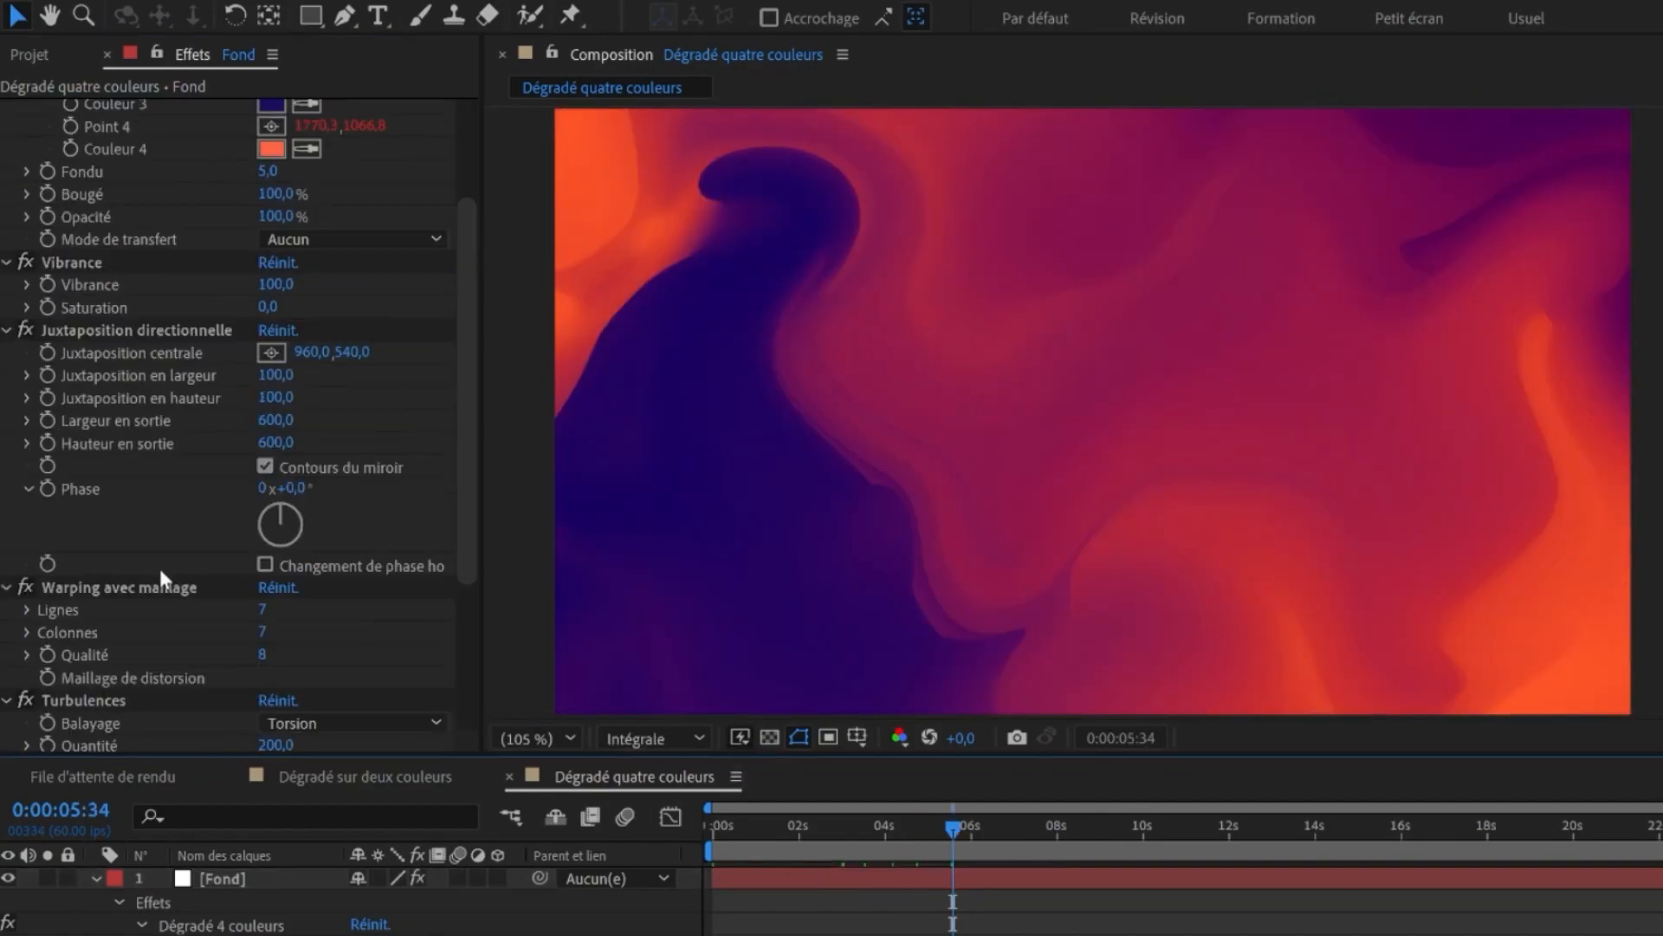